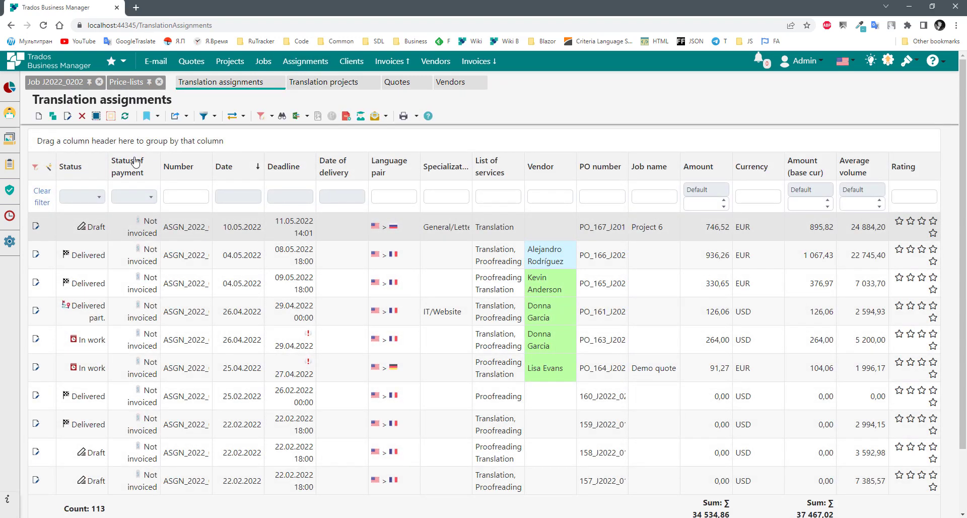
- Open the translation assignments list from the workspace, view the status change options and select the first five assignments
{"action": "mouse_move", "coordinate": [10, 112]}
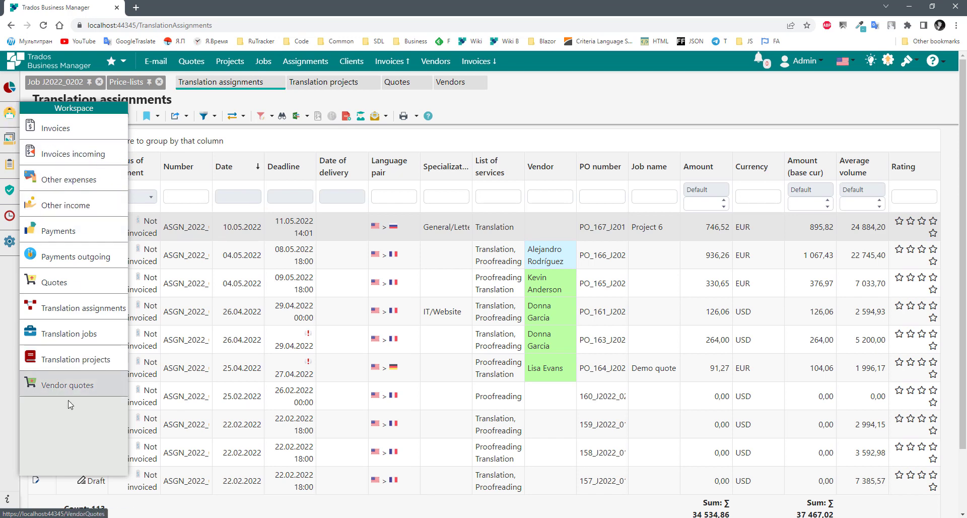
{"action": "left_click", "coordinate": [88, 309]}
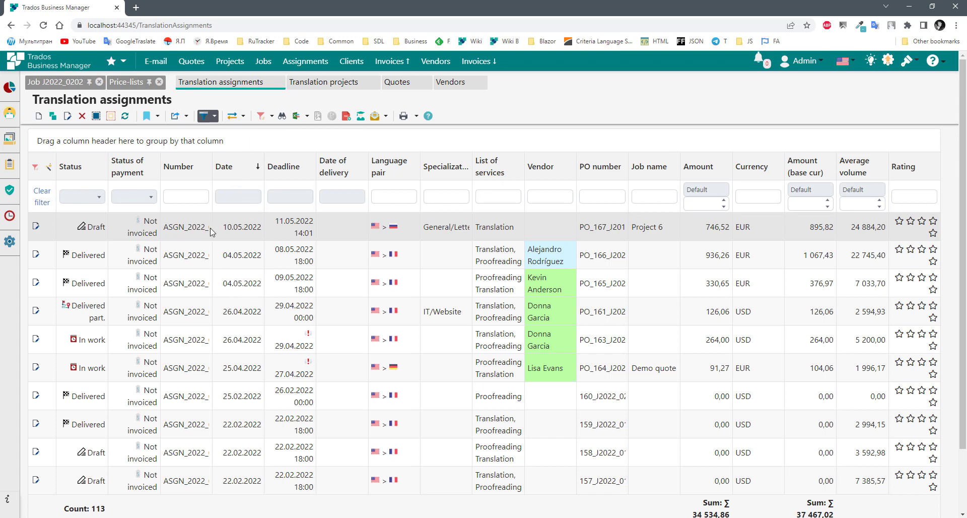
{"action": "scroll", "coordinate": [277, 236], "scroll_direction": "down", "scroll_amount": 2}
{"action": "scroll", "coordinate": [277, 236], "scroll_direction": "up", "scroll_amount": 2}
{"action": "left_click", "coordinate": [238, 117]}
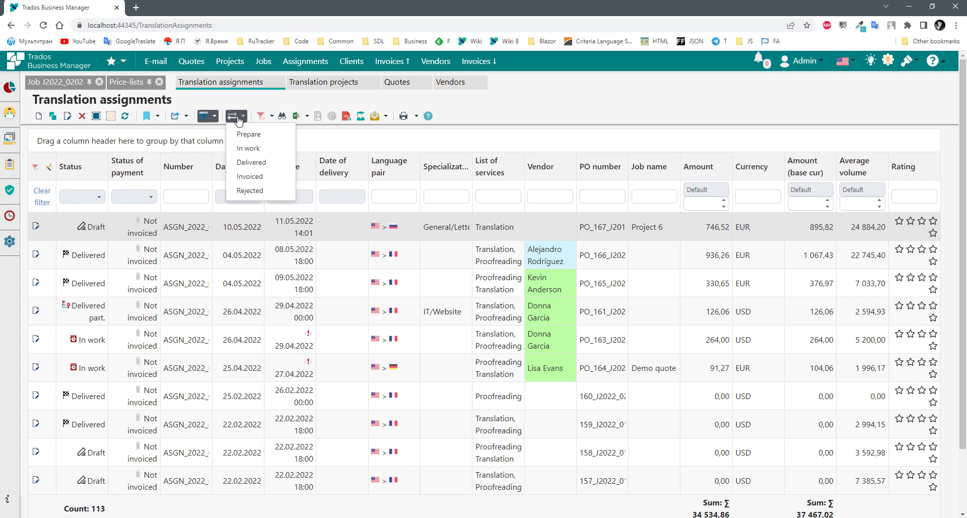
{"action": "left_click", "coordinate": [282, 336], "text": "shift"}
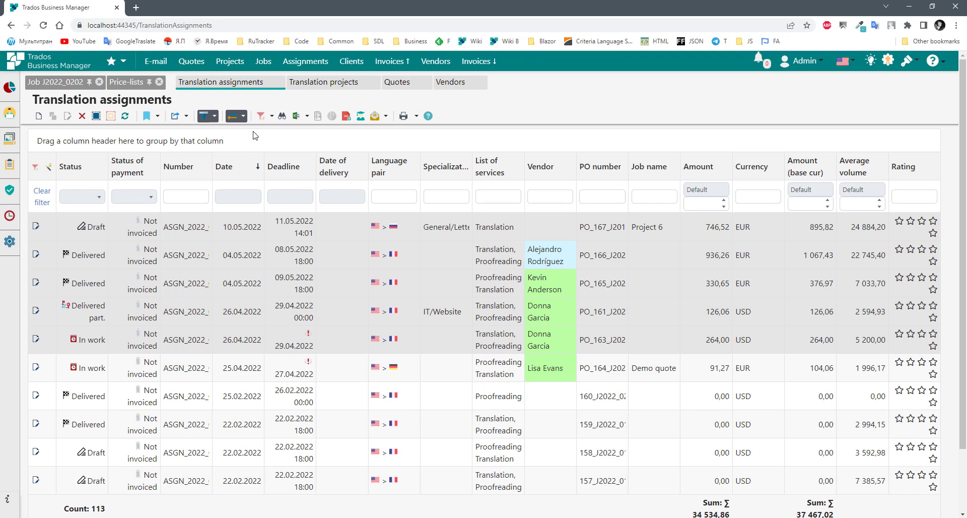
- Quick-filter the assignments by January 2022, and by the ongoing works of the vendor with four of them
{"action": "left_click", "coordinate": [267, 119]}
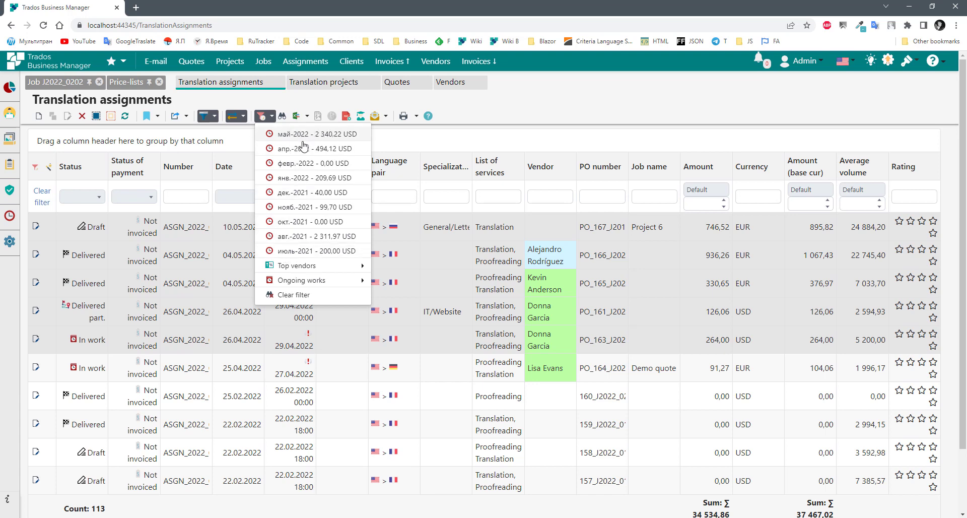
{"action": "left_click", "coordinate": [291, 178]}
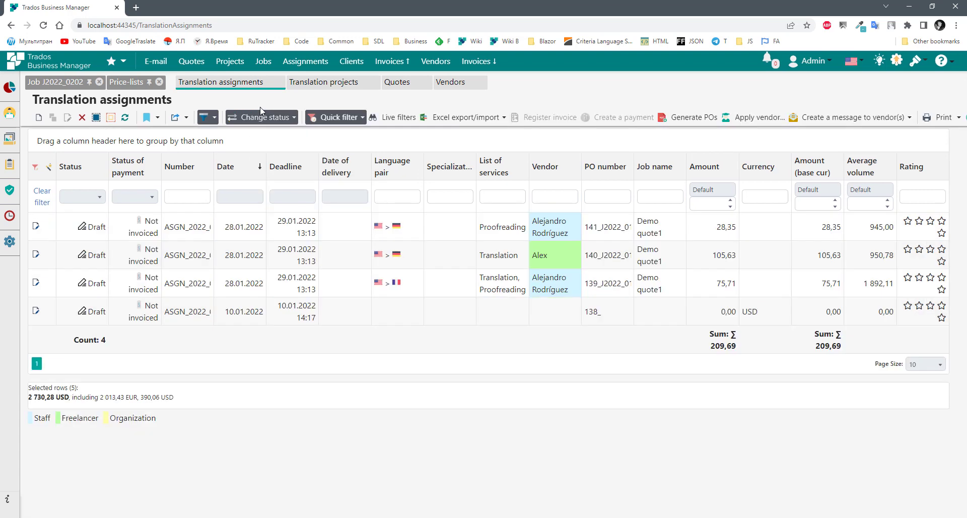
{"action": "left_click", "coordinate": [324, 119]}
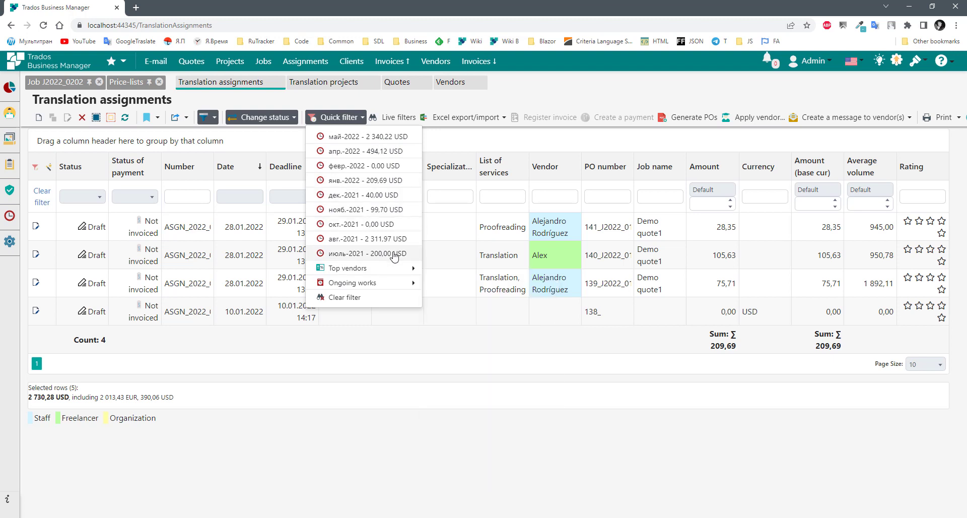
{"action": "mouse_move", "coordinate": [375, 268]}
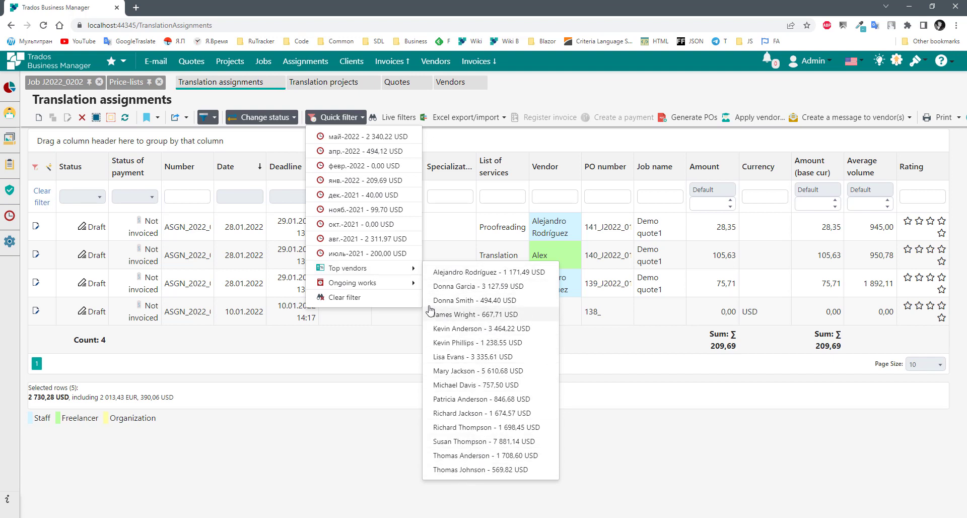
{"action": "mouse_move", "coordinate": [386, 290]}
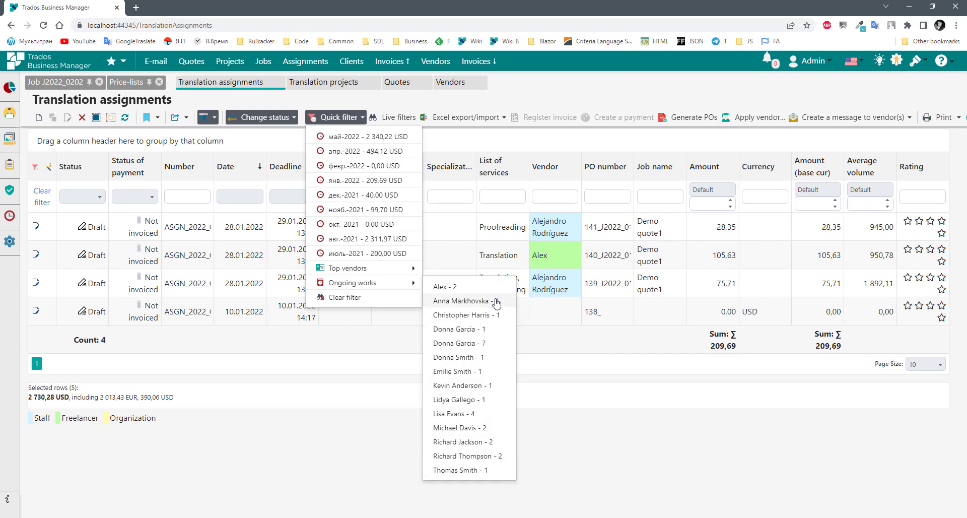
{"action": "left_click", "coordinate": [480, 414]}
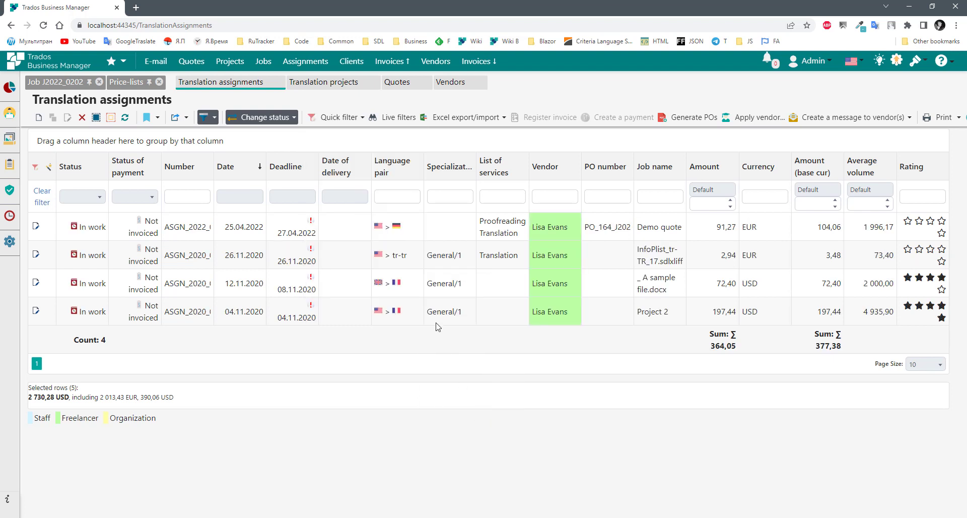
- Select the assignment dated 12.11.2020 and clear the quick filter
{"action": "left_click", "coordinate": [524, 285]}
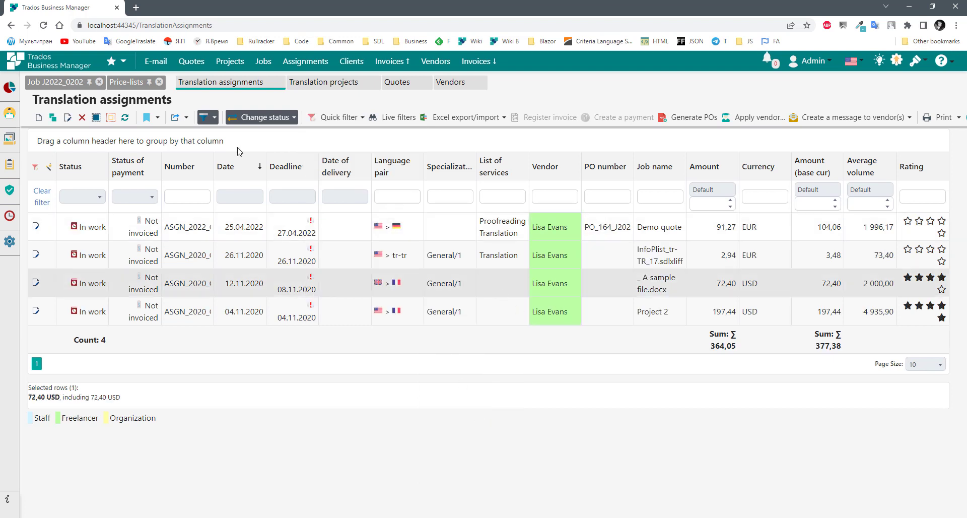
{"action": "left_click", "coordinate": [342, 119]}
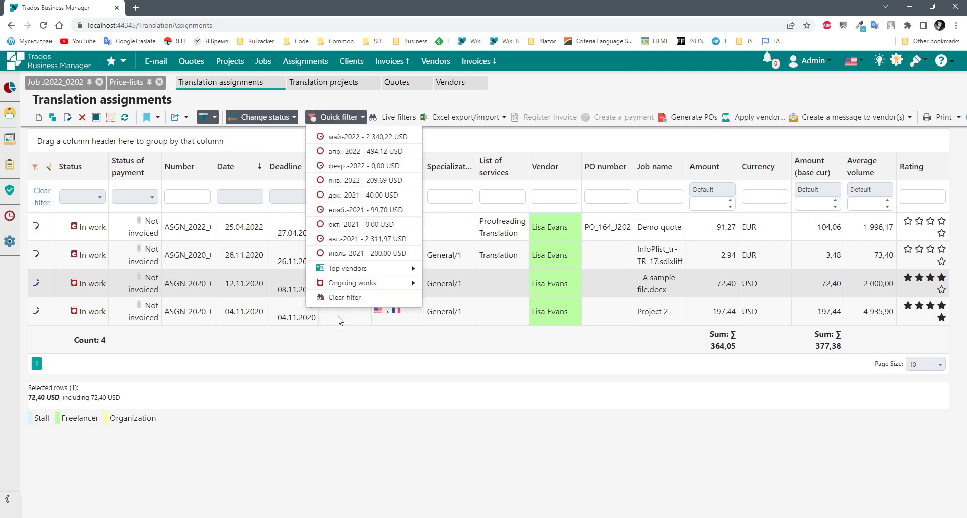
{"action": "left_click", "coordinate": [343, 297]}
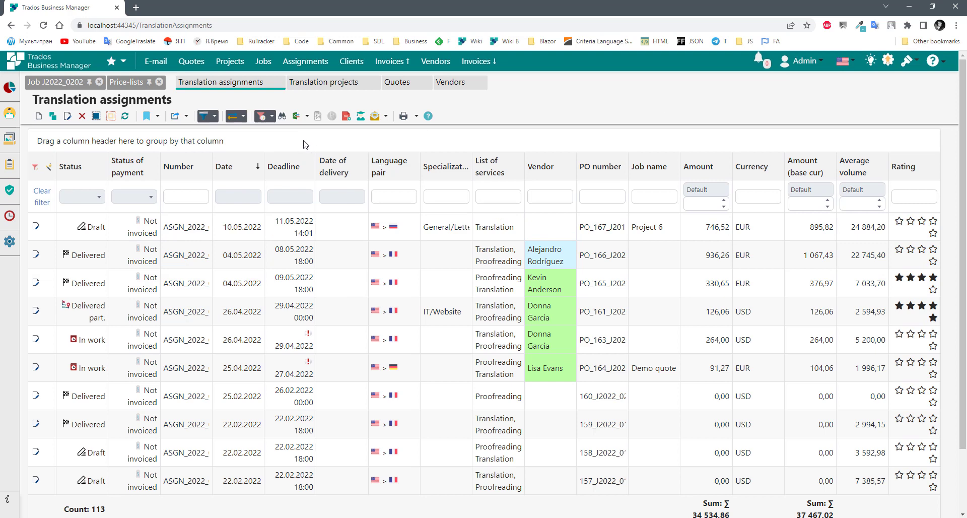
- Open the live filters and clear the filter applied to the assignments list
{"action": "left_click", "coordinate": [282, 117]}
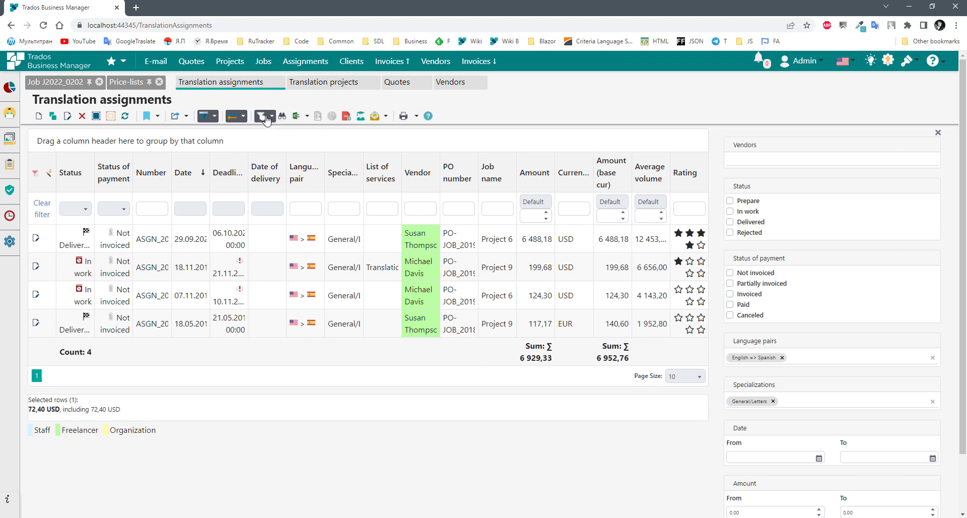
{"action": "left_click", "coordinate": [268, 117]}
{"action": "left_click", "coordinate": [293, 295]}
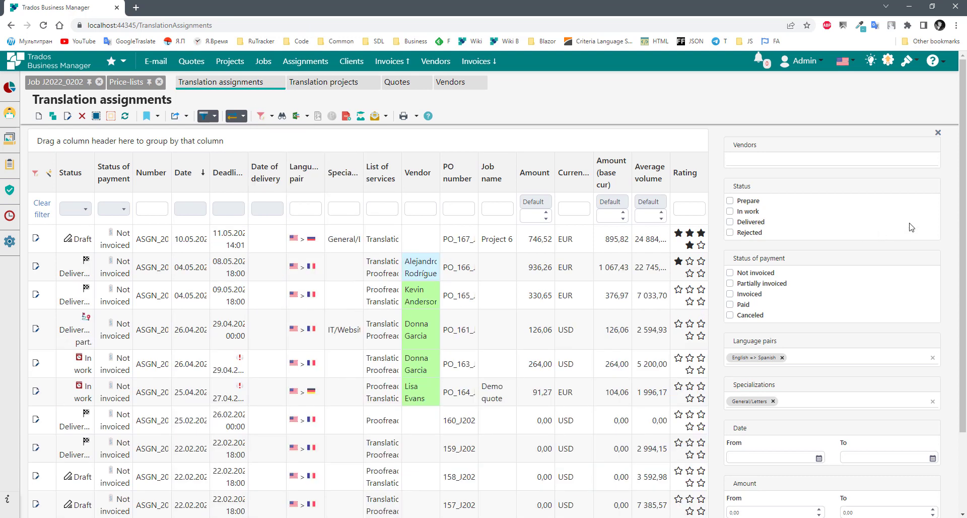
- Add three vendors to the live vendor filter, including the first two in the list
{"action": "scroll", "coordinate": [951, 268], "scroll_direction": "down", "scroll_amount": 3}
{"action": "scroll", "coordinate": [952, 290], "scroll_direction": "up", "scroll_amount": 3}
{"action": "left_click", "coordinate": [739, 158]}
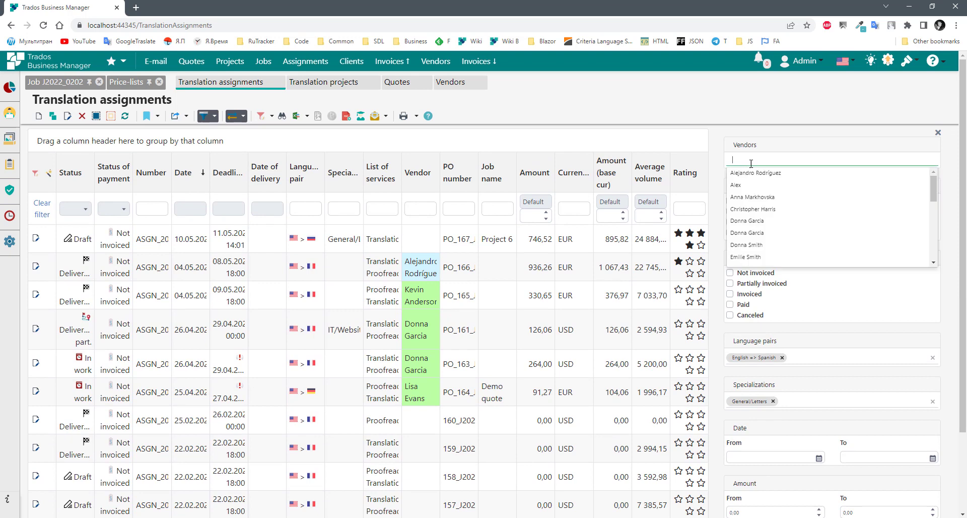
{"action": "left_click", "coordinate": [745, 186]}
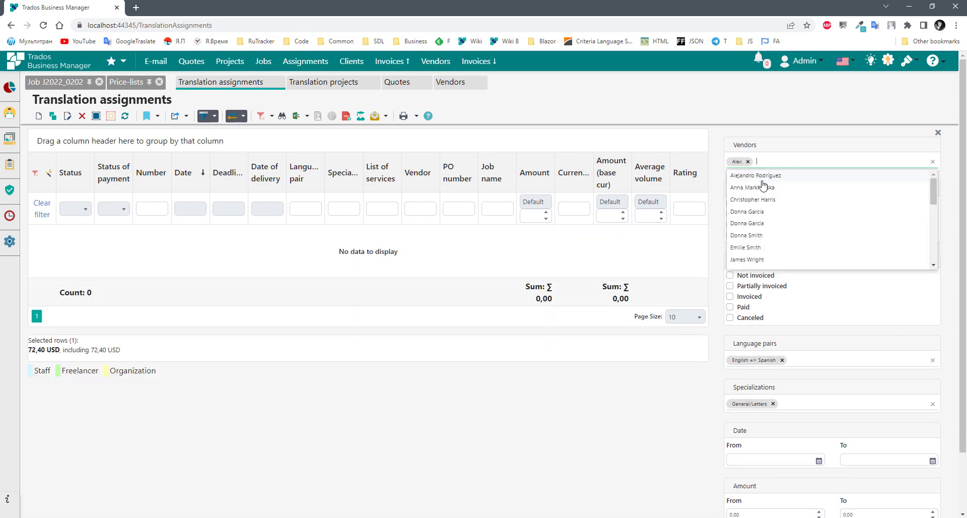
{"action": "left_click", "coordinate": [762, 177]}
{"action": "left_click", "coordinate": [843, 161]}
{"action": "left_click", "coordinate": [794, 223]}
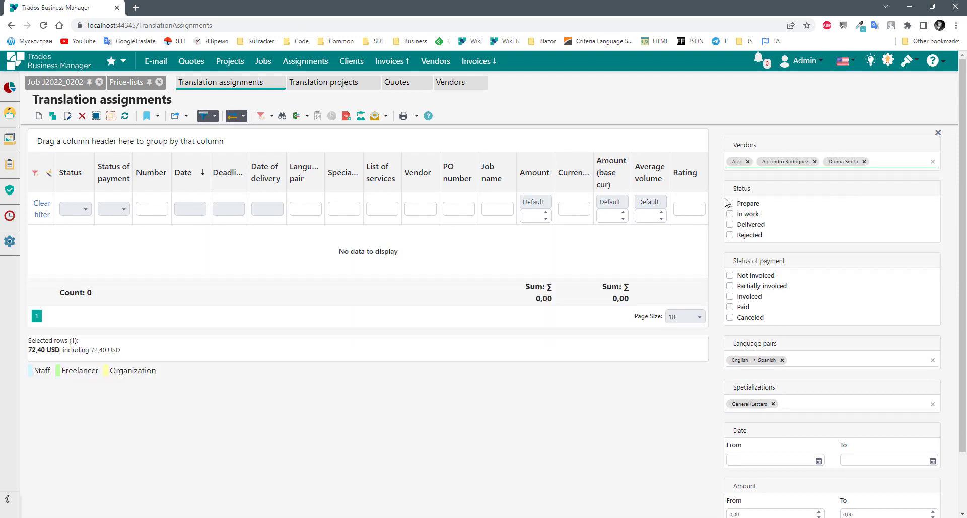
- Toggle the In work status filter on and off, and remove the English => Spanish language pair and General/Letters specialization filters
{"action": "left_click", "coordinate": [730, 214]}
{"action": "left_click", "coordinate": [730, 214]}
{"action": "left_click", "coordinate": [783, 359]}
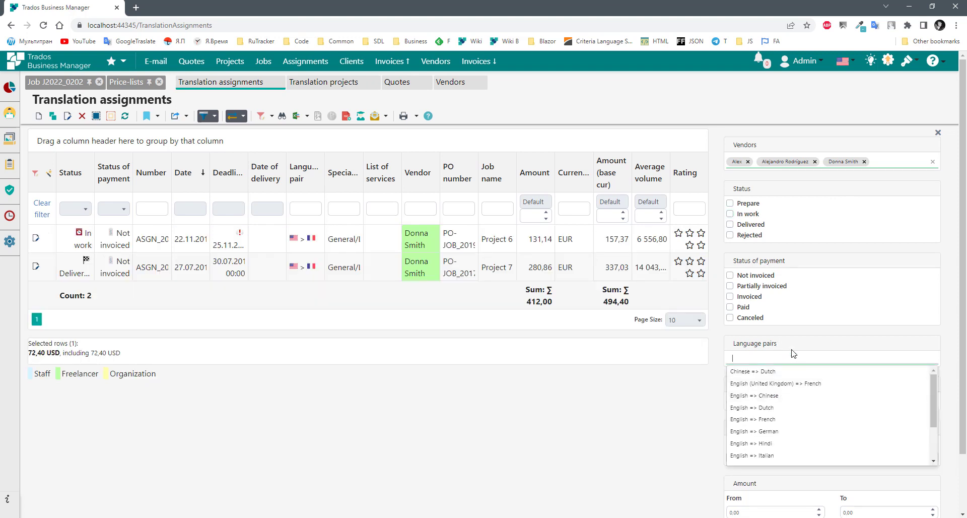
{"action": "left_click", "coordinate": [679, 382]}
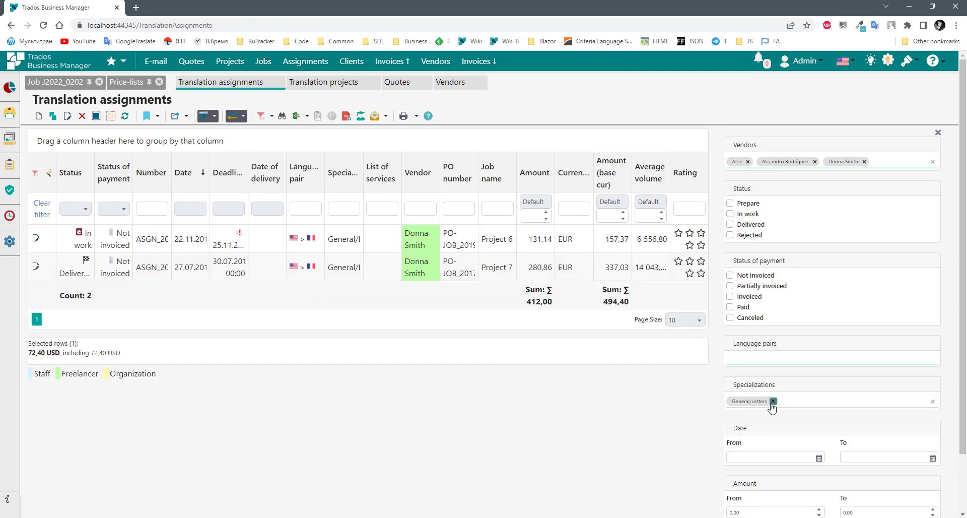
{"action": "left_click", "coordinate": [773, 401]}
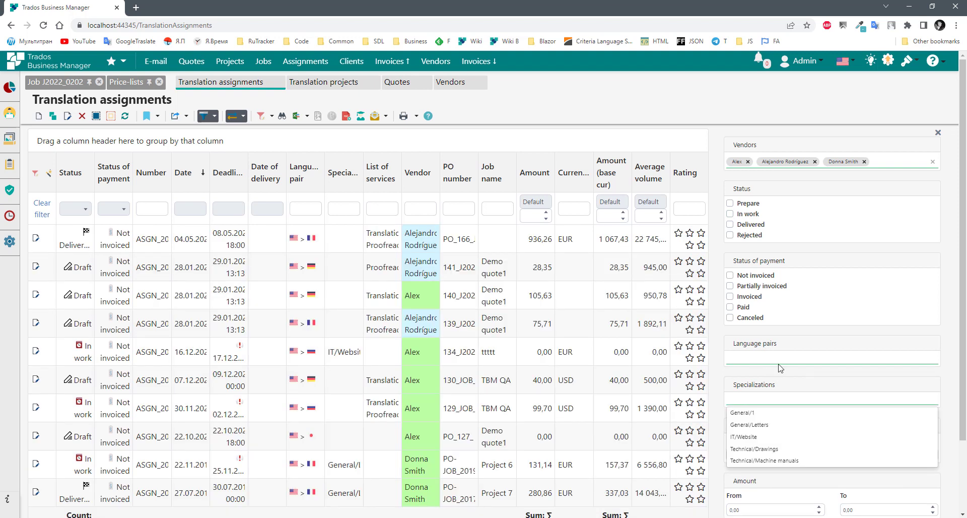
- Try filtering by the IT/Website, General/1 and Technical/Drawings specializations, and clear the specialization filter
{"action": "left_click", "coordinate": [745, 437]}
{"action": "left_click", "coordinate": [782, 414]}
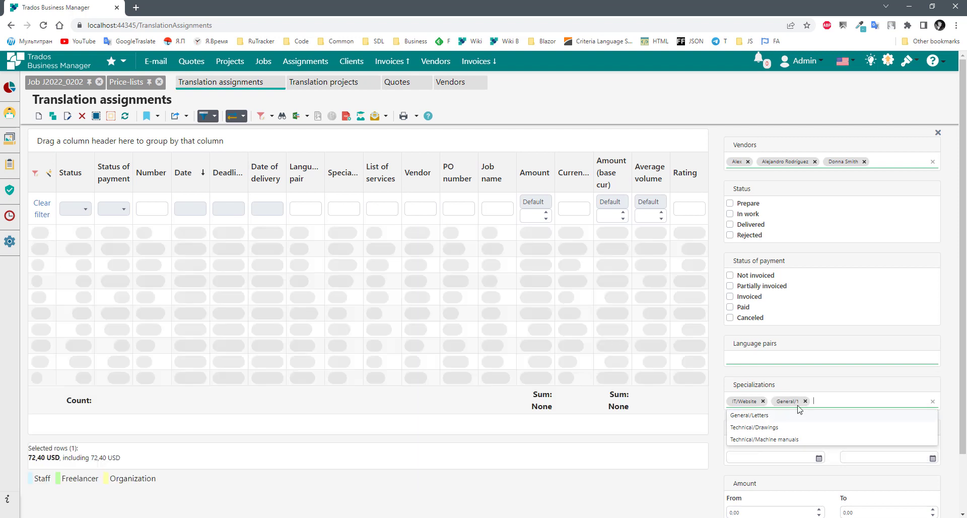
{"action": "left_click", "coordinate": [797, 428]}
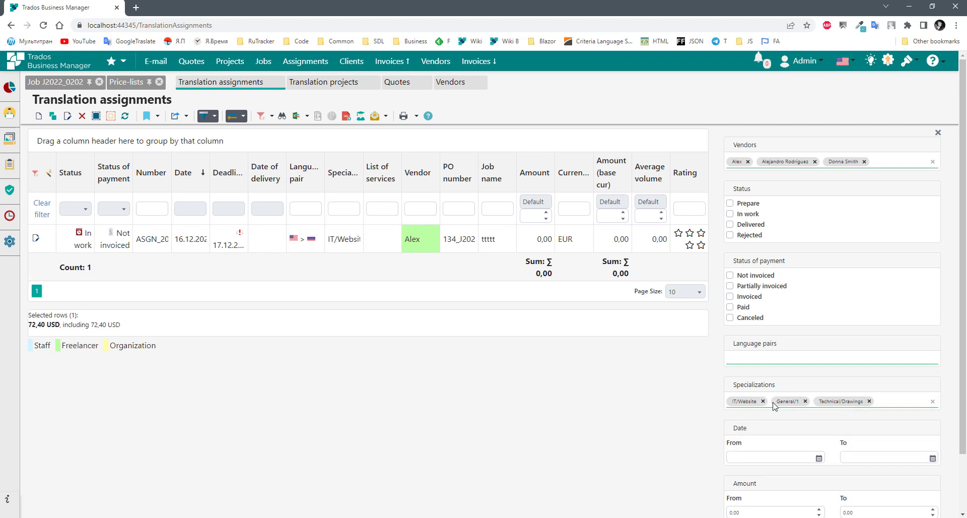
{"action": "left_click", "coordinate": [933, 402]}
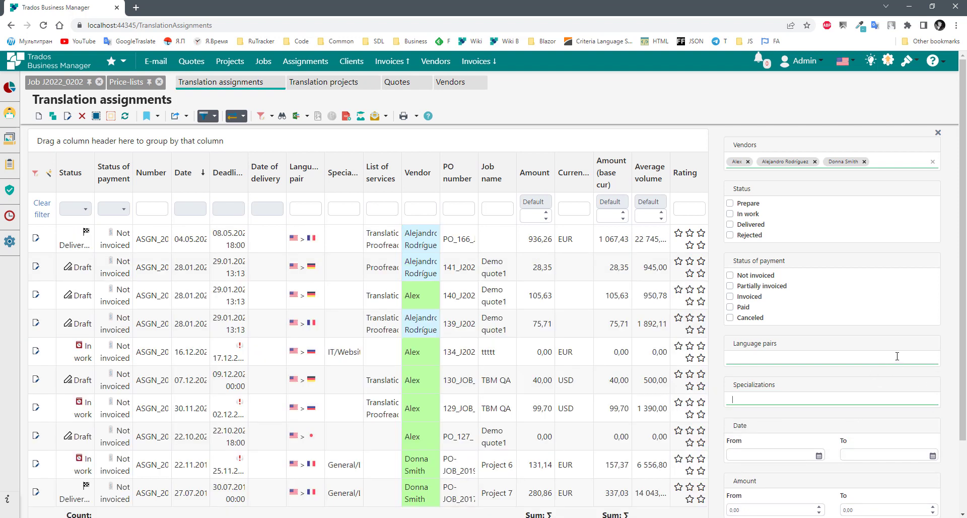
- Set the lower limit of the rating in the live filters to 3
{"action": "scroll", "coordinate": [793, 370], "scroll_direction": "down", "scroll_amount": 2}
{"action": "left_click", "coordinate": [776, 368]}
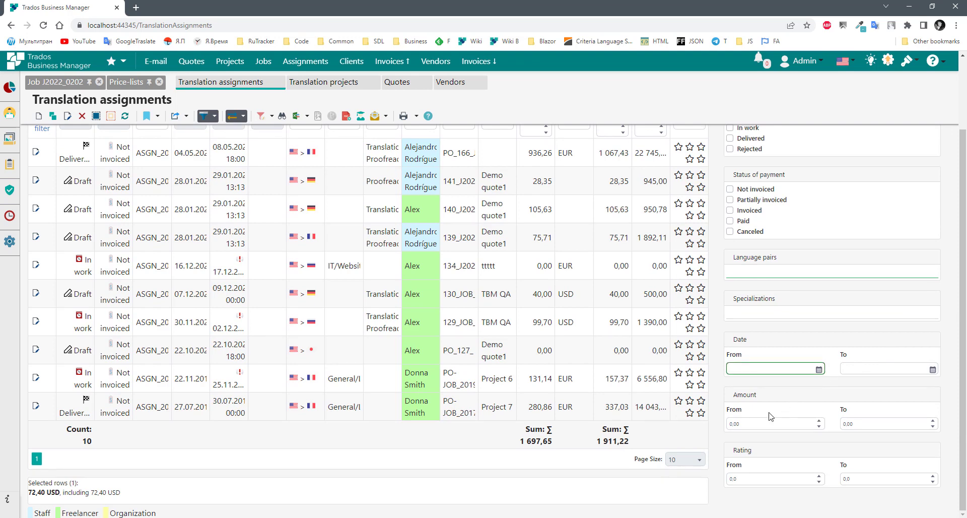
{"action": "left_click", "coordinate": [755, 420]}
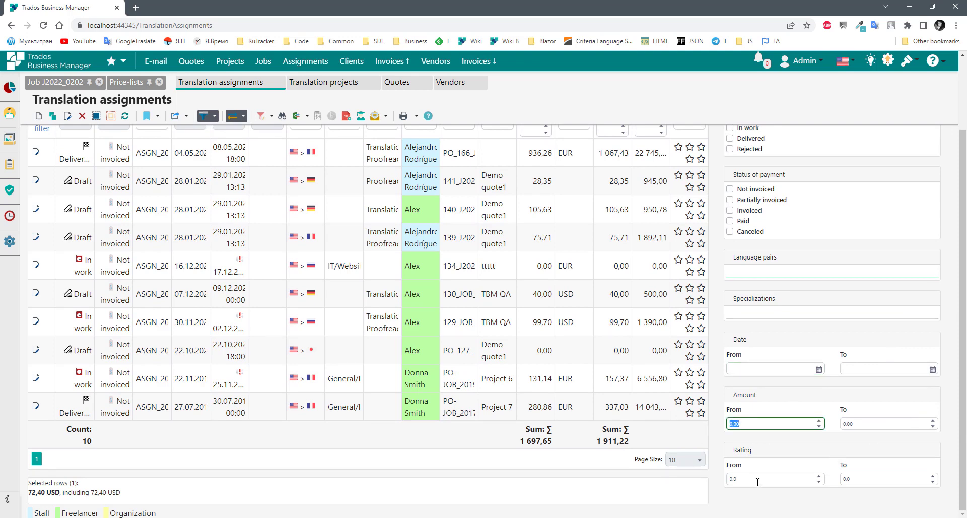
{"action": "left_click", "coordinate": [731, 479]}
{"action": "type", "text": "3"}
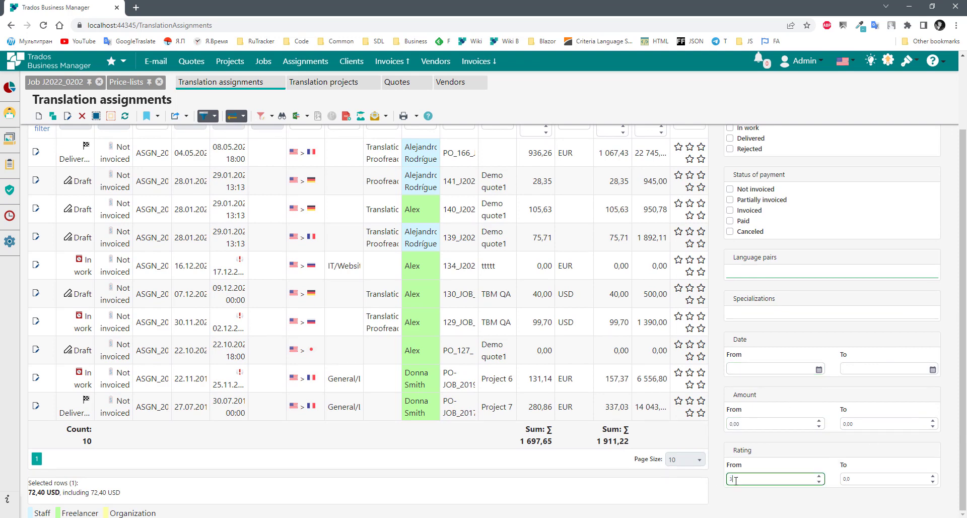
{"action": "key", "text": "Tab"}
{"action": "scroll", "coordinate": [582, 372], "scroll_direction": "up", "scroll_amount": 1}
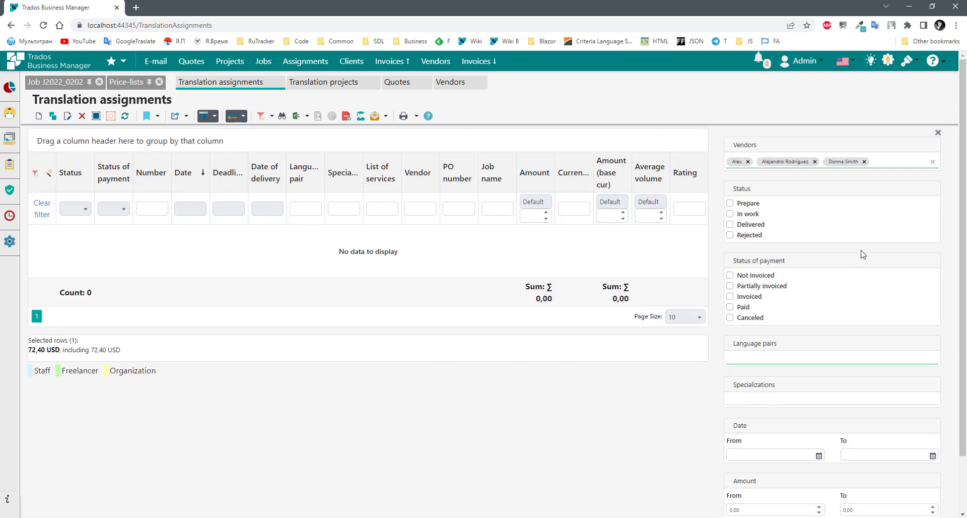
- Remove all three vendors from the live vendor filter, keeping the minimum rating
{"action": "left_click", "coordinate": [748, 162]}
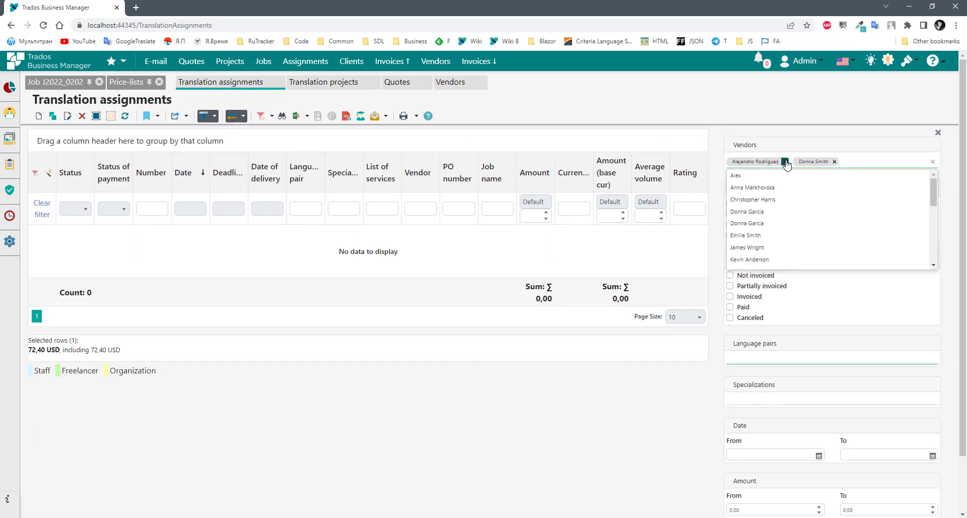
{"action": "left_click", "coordinate": [788, 161]}
{"action": "left_click", "coordinate": [768, 162]}
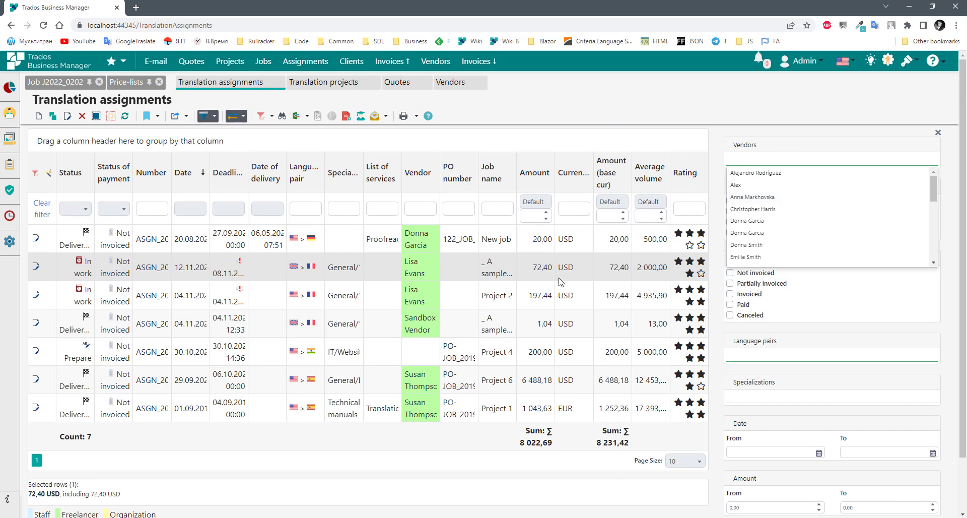
{"action": "scroll", "coordinate": [578, 405], "scroll_direction": "down", "scroll_amount": 1}
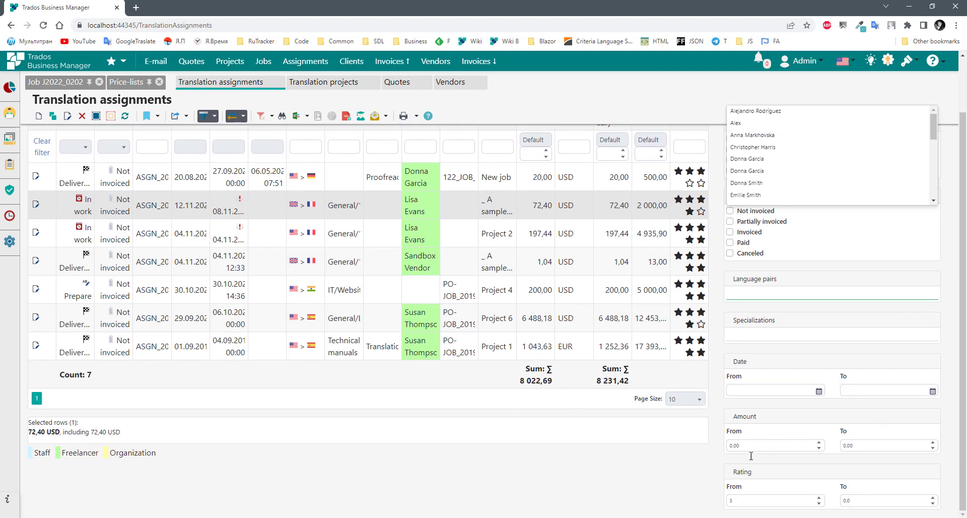
{"action": "left_click", "coordinate": [792, 497]}
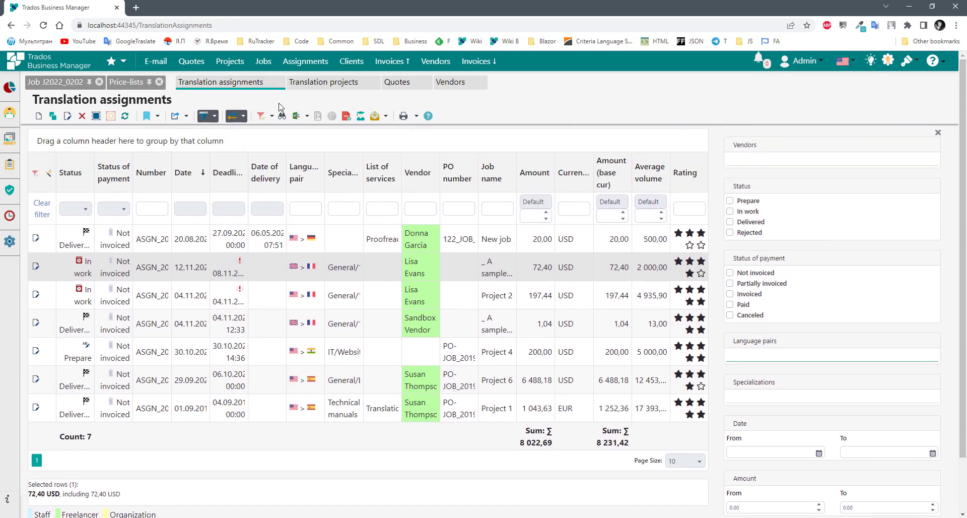
- Close the live filters and select the delivered assignment with the 08.05.2022 deadline
{"action": "left_click", "coordinate": [297, 117]}
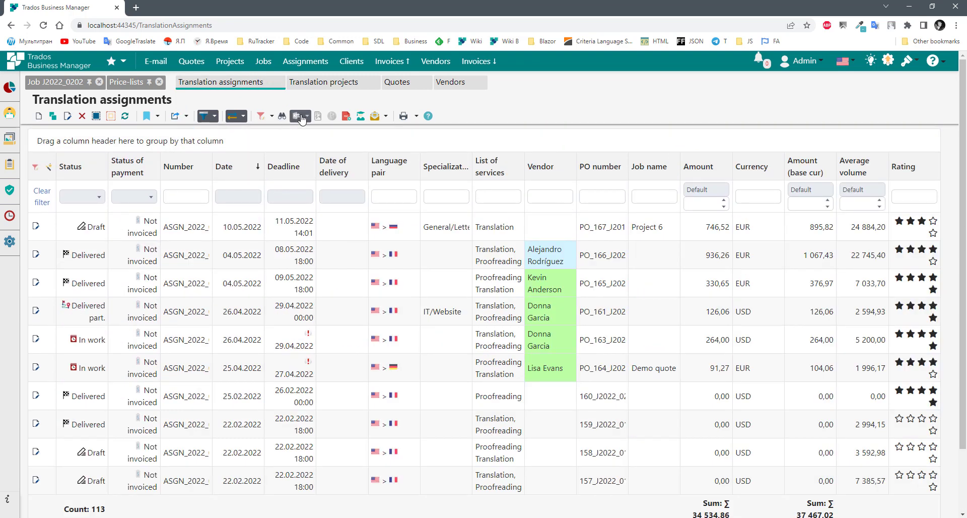
{"action": "left_click", "coordinate": [301, 118]}
{"action": "left_click", "coordinate": [317, 244]}
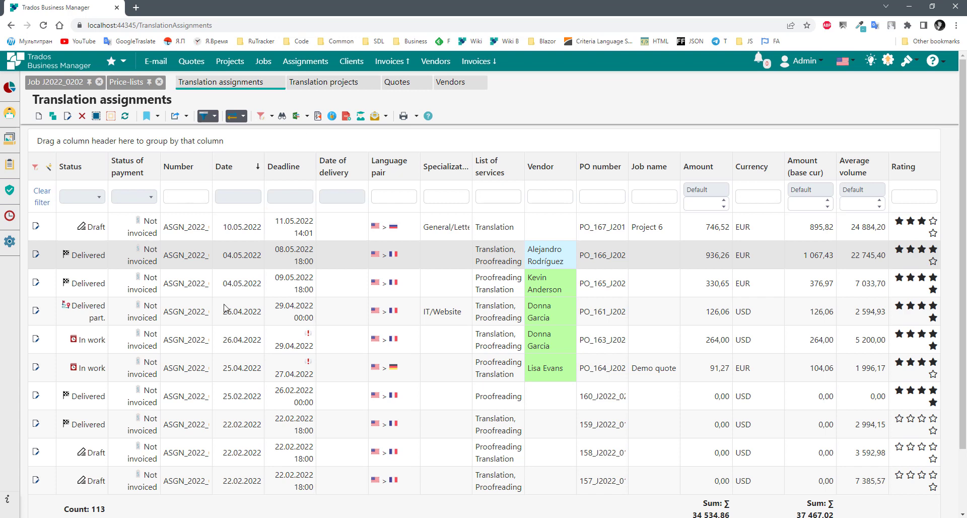
- Switch the selection between the draft and delivered assignments at the start of the list, finishing on the draft dated 10.05.2022
{"action": "left_click", "coordinate": [242, 222]}
{"action": "left_click", "coordinate": [217, 262]}
{"action": "left_click", "coordinate": [216, 233]}
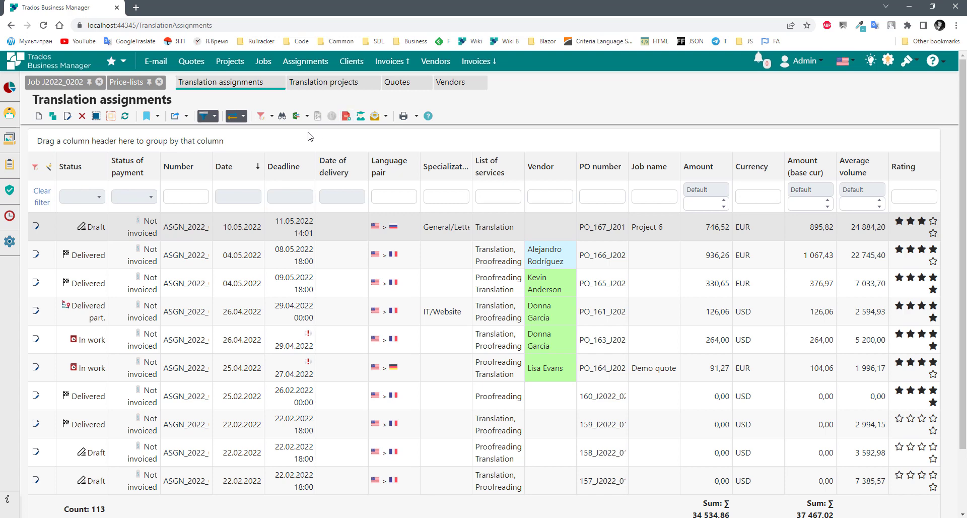
- Select the three vendorless assignments dated 10.05.2022, 25.02.2022 and 22.02.2022, open the vendor list for them and cancel the choice
{"action": "left_click", "coordinate": [140, 257]}
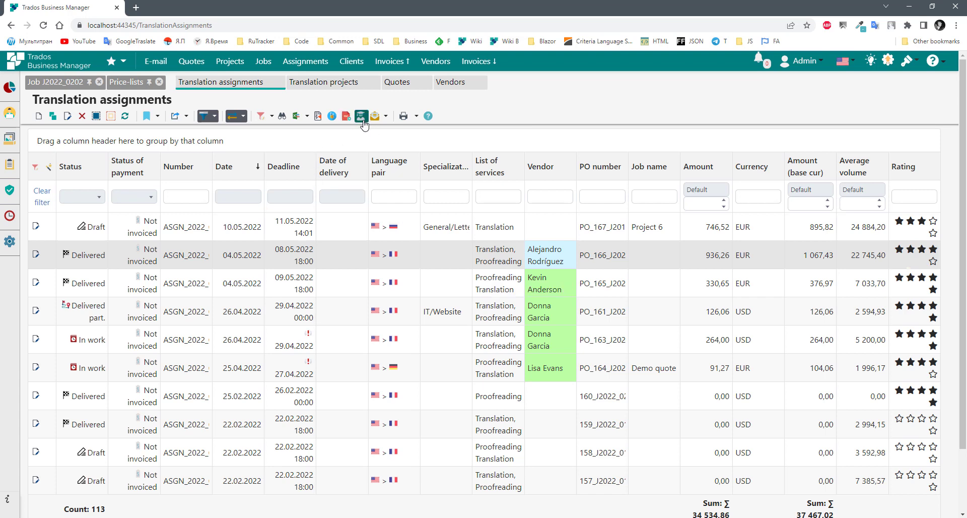
{"action": "left_click", "coordinate": [536, 231]}
{"action": "left_click", "coordinate": [557, 398], "text": "ctrl"}
{"action": "left_click", "coordinate": [551, 433], "text": "ctrl"}
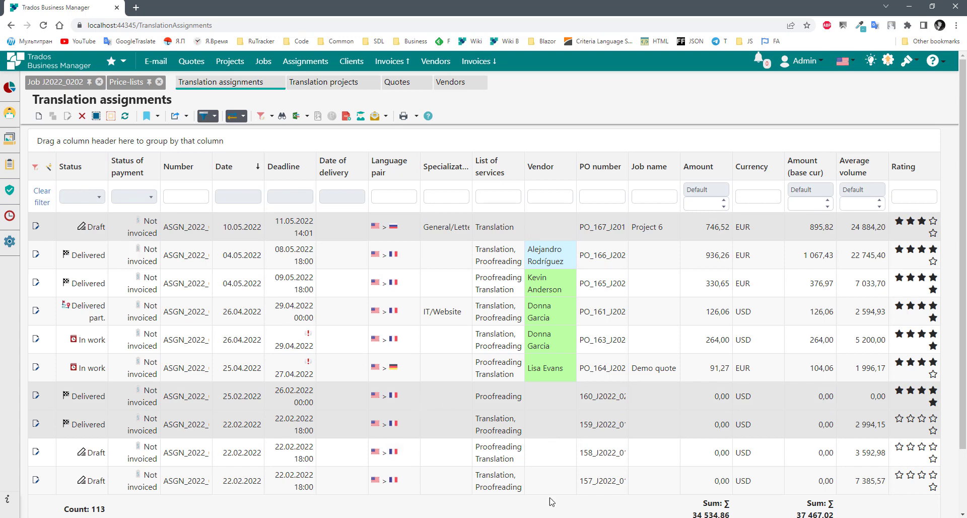
{"action": "left_click", "coordinate": [361, 117]}
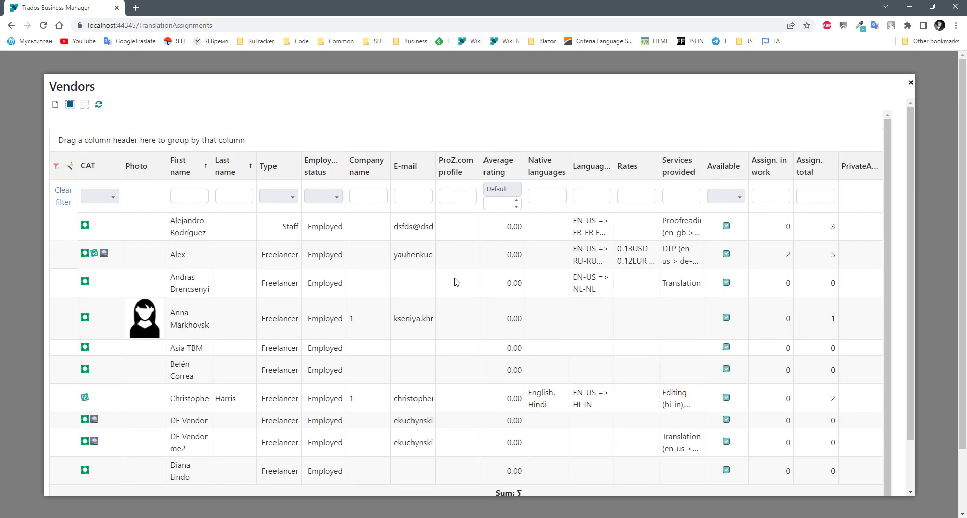
{"action": "scroll", "coordinate": [812, 357], "scroll_direction": "down", "scroll_amount": 1}
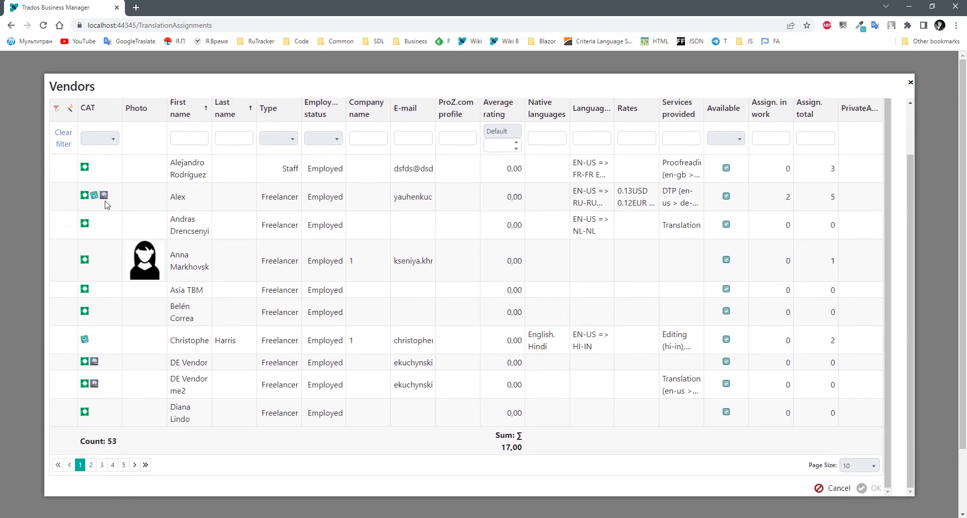
{"action": "left_click", "coordinate": [836, 488]}
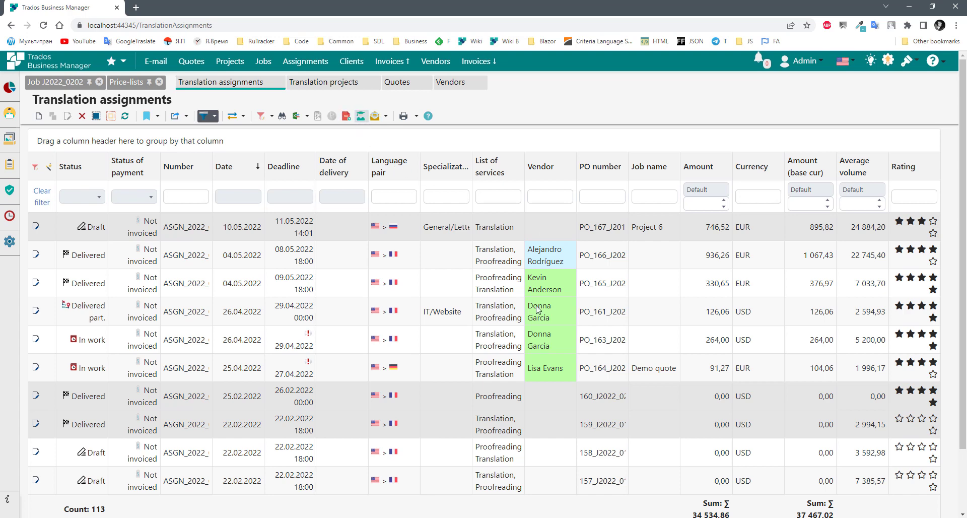
- Create a confirmation message with the preselected files for the assignment with the 08.05.2022 deadline, and close it without sending
{"action": "left_click", "coordinate": [387, 117]}
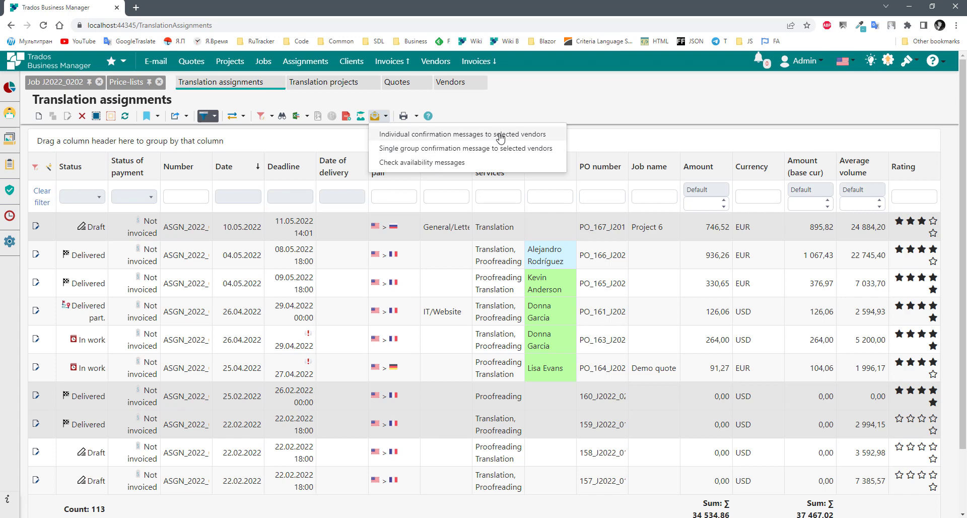
{"action": "left_click", "coordinate": [535, 262]}
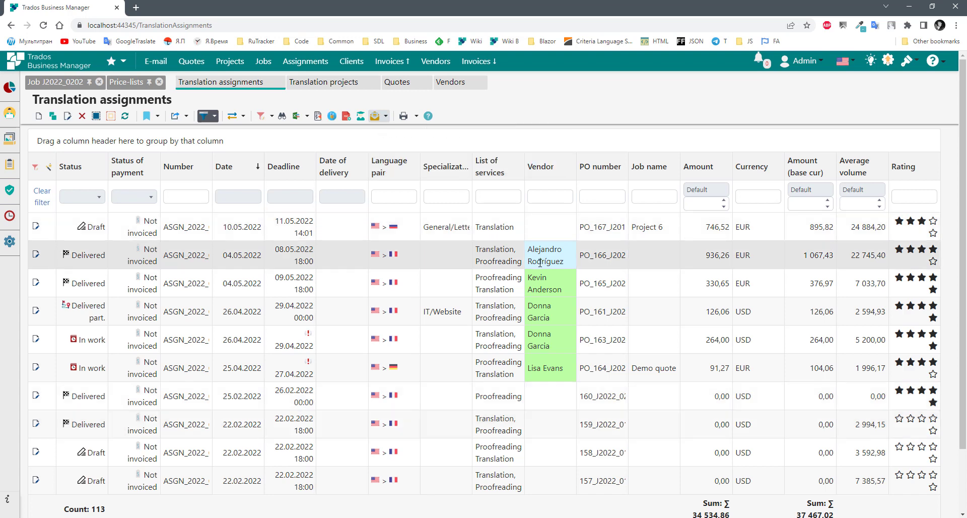
{"action": "left_click", "coordinate": [386, 120]}
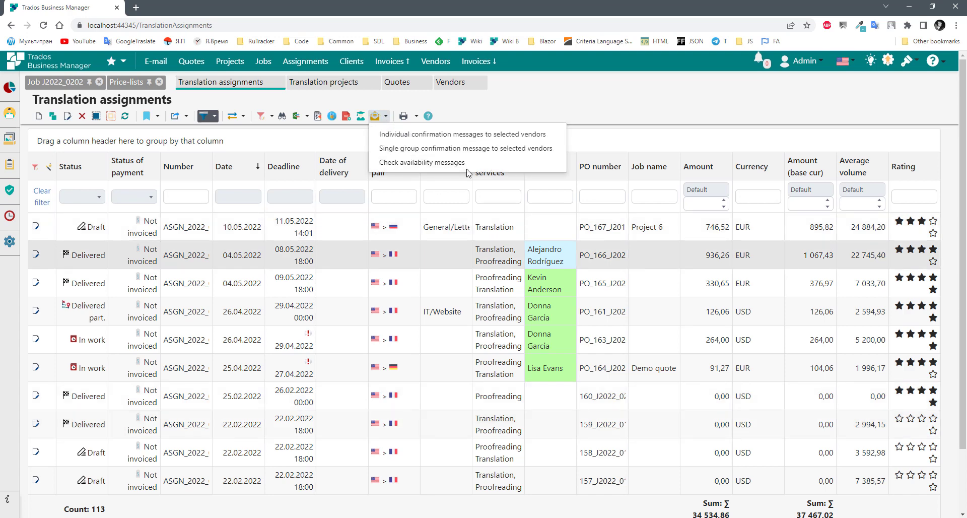
{"action": "left_click", "coordinate": [466, 164]}
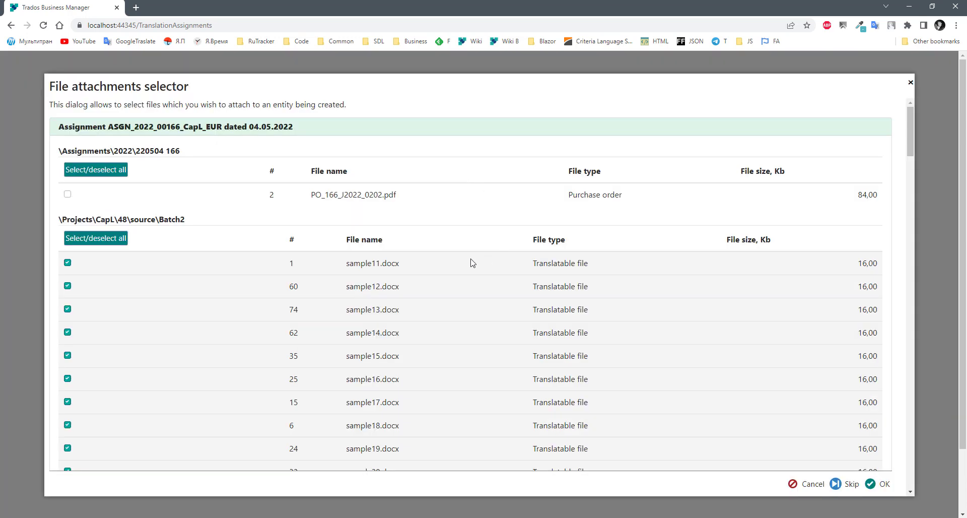
{"action": "left_click", "coordinate": [879, 484]}
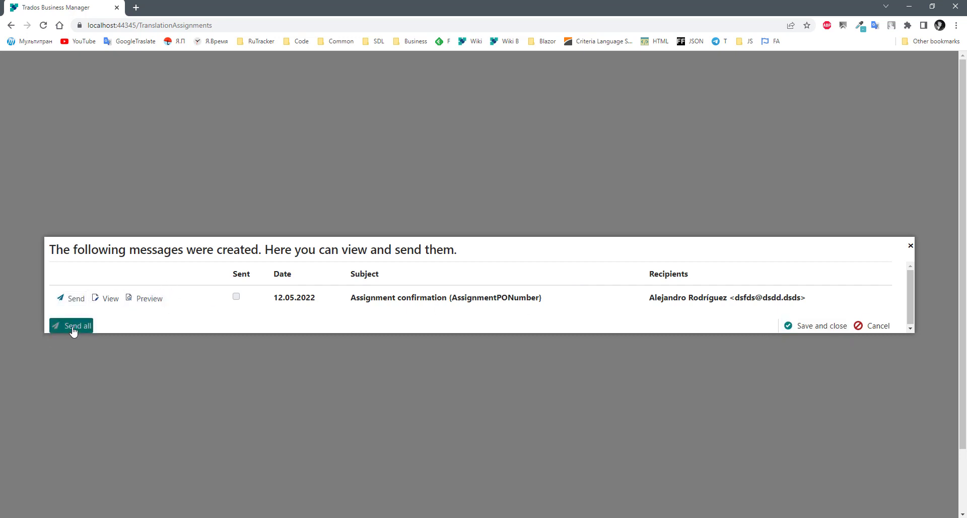
{"action": "left_click", "coordinate": [873, 326]}
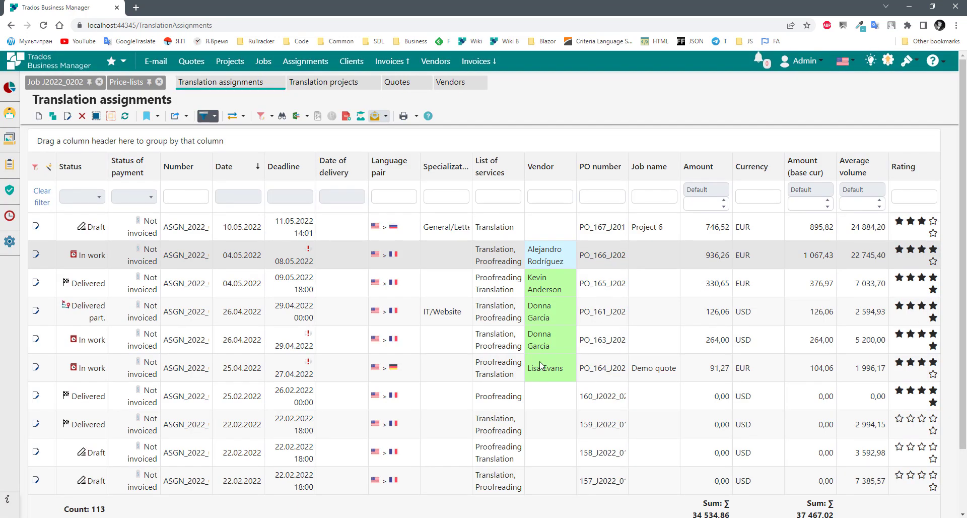
- Extend the selection to all five assignments with vendors and create individual confirmation messages for them, skipping the file attachments
{"action": "left_click", "coordinate": [541, 365], "text": "shift"}
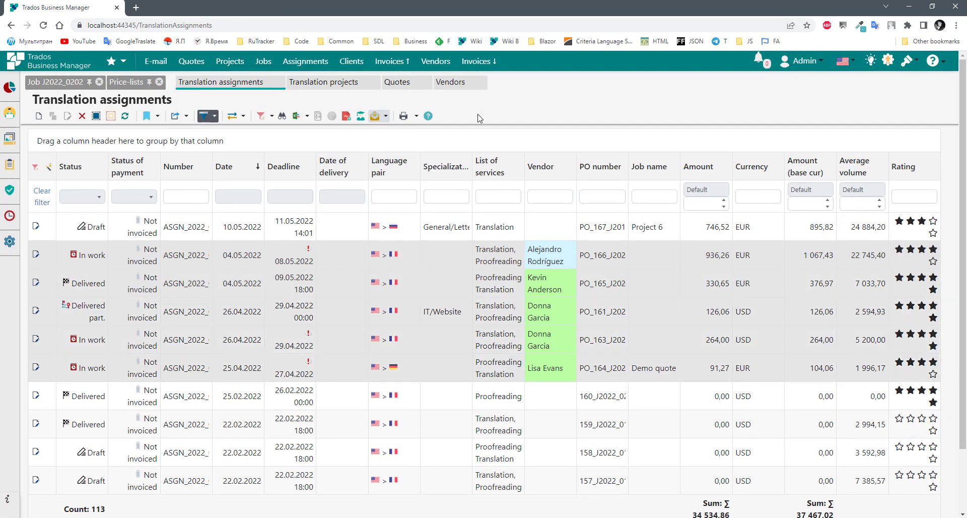
{"action": "left_click", "coordinate": [385, 117]}
{"action": "left_click", "coordinate": [397, 134]}
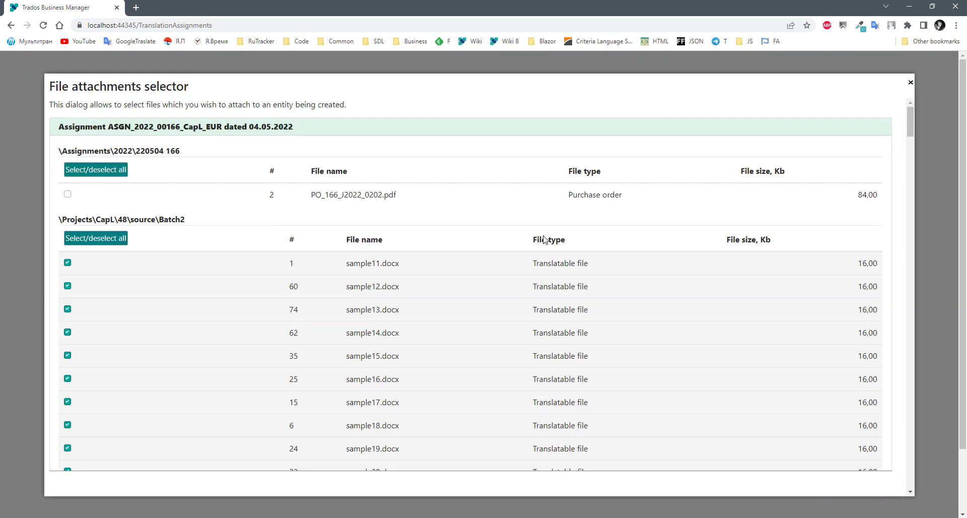
{"action": "left_click", "coordinate": [836, 481]}
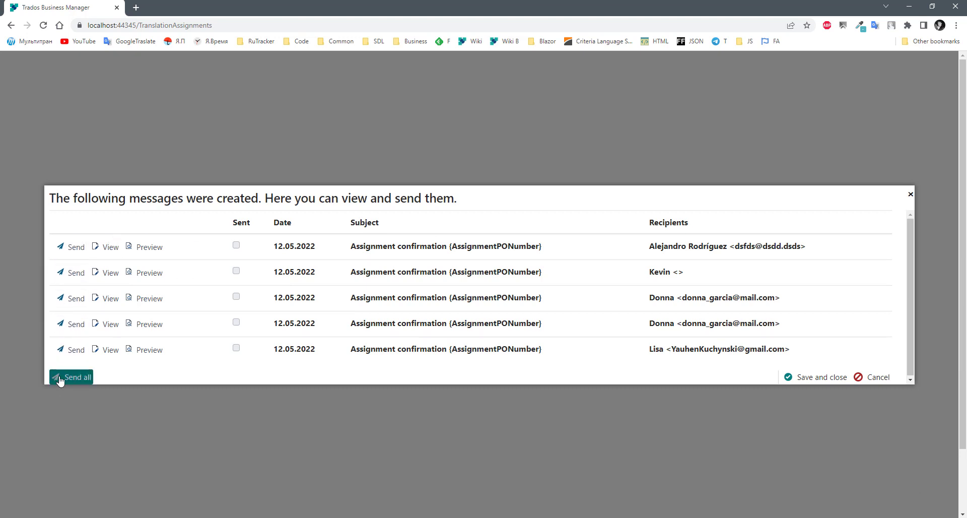
- View the first confirmation message, preview the second and first ones, and close the message list without sending
{"action": "left_click", "coordinate": [107, 247]}
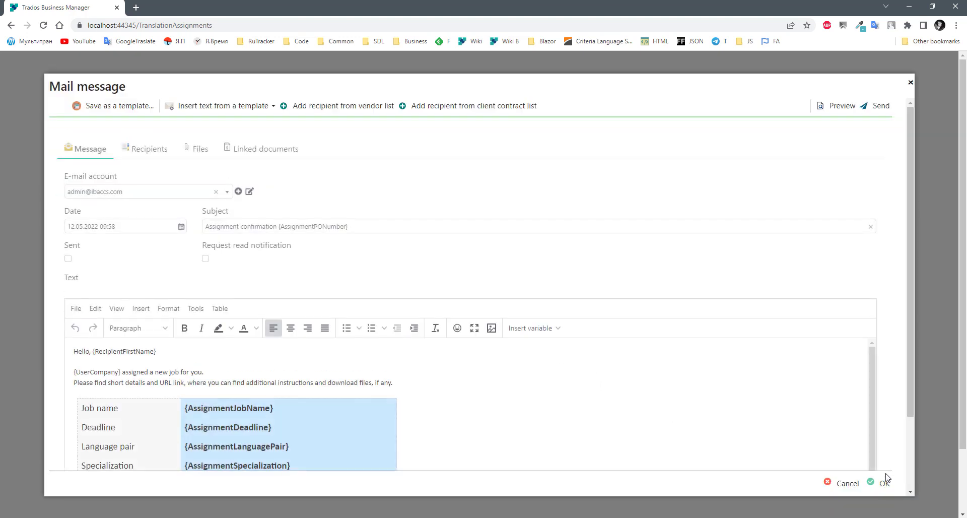
{"action": "left_click", "coordinate": [852, 483]}
{"action": "left_click", "coordinate": [144, 275]}
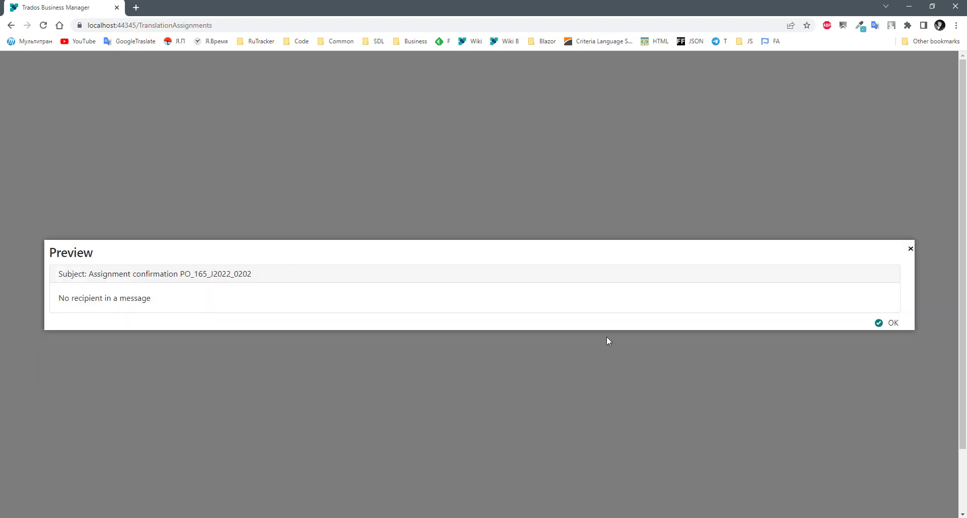
{"action": "left_click", "coordinate": [889, 322]}
{"action": "left_click", "coordinate": [145, 247]}
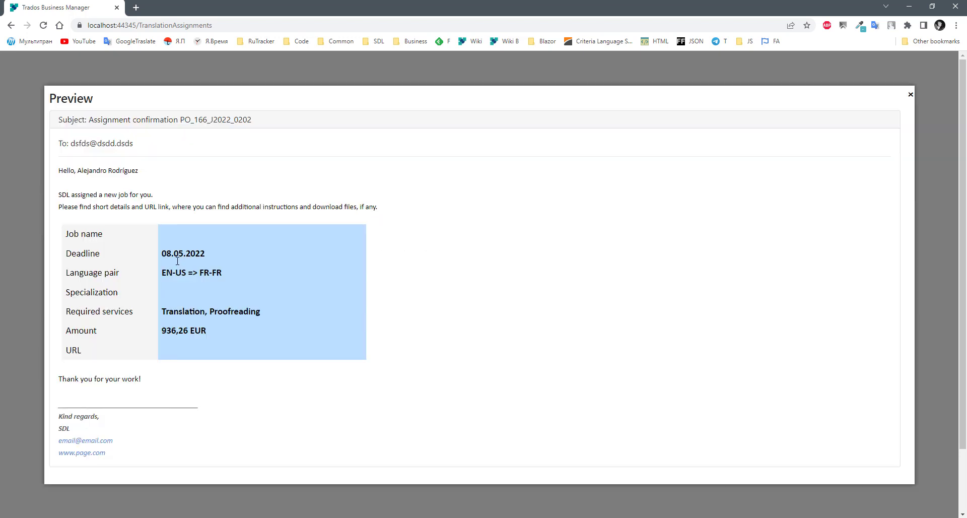
{"action": "left_click", "coordinate": [887, 478]}
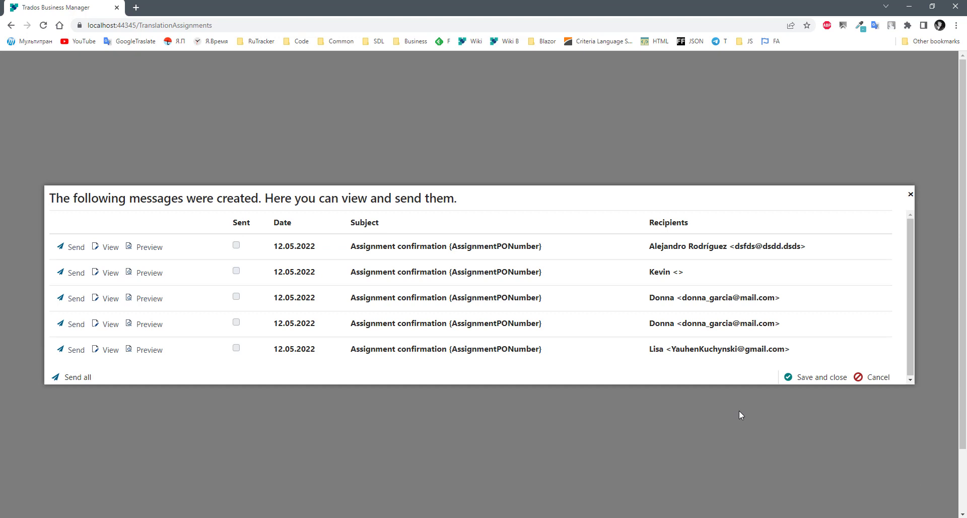
{"action": "left_click", "coordinate": [874, 377]}
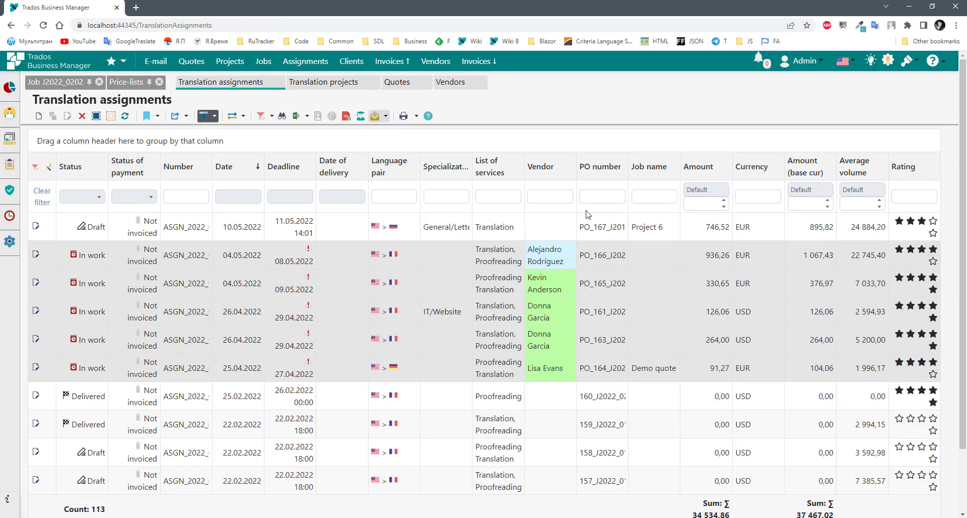
- Look at the vendor message options for the selected assignments and for the draft dated 10.05.2022, including availability checks
{"action": "left_click", "coordinate": [385, 116]}
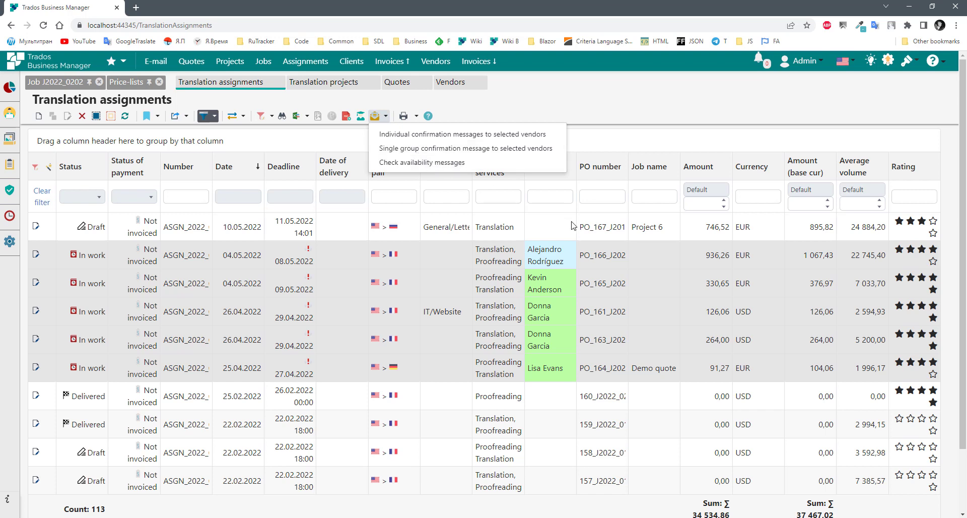
{"action": "left_click", "coordinate": [453, 162]}
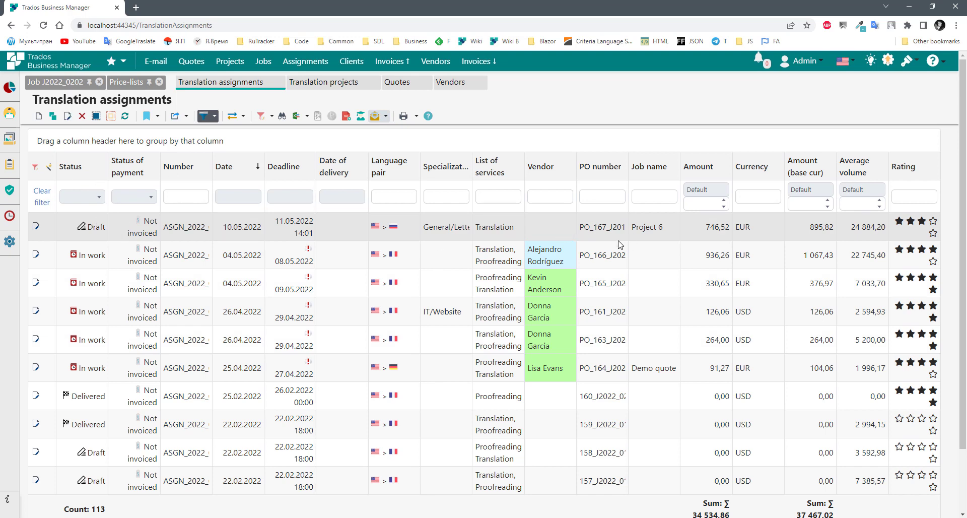
{"action": "left_click", "coordinate": [382, 117]}
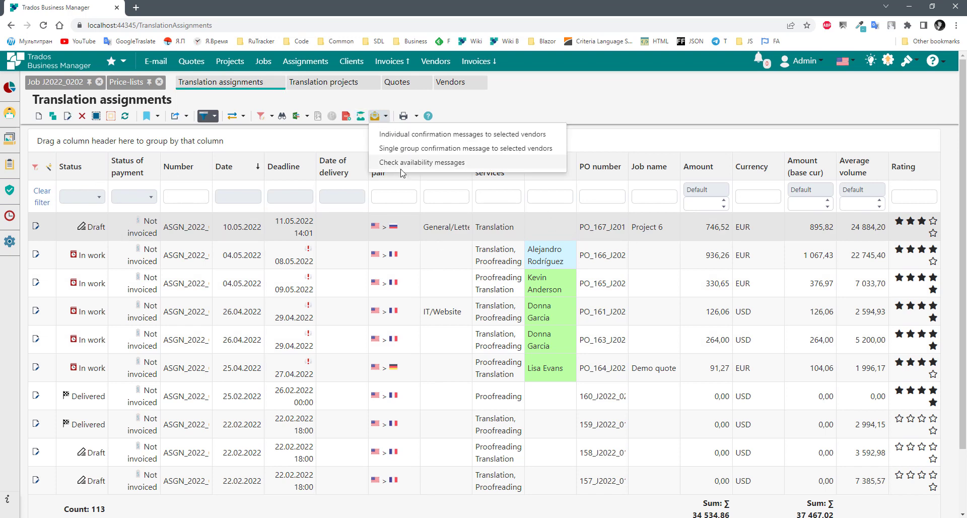
{"action": "left_click", "coordinate": [494, 247]}
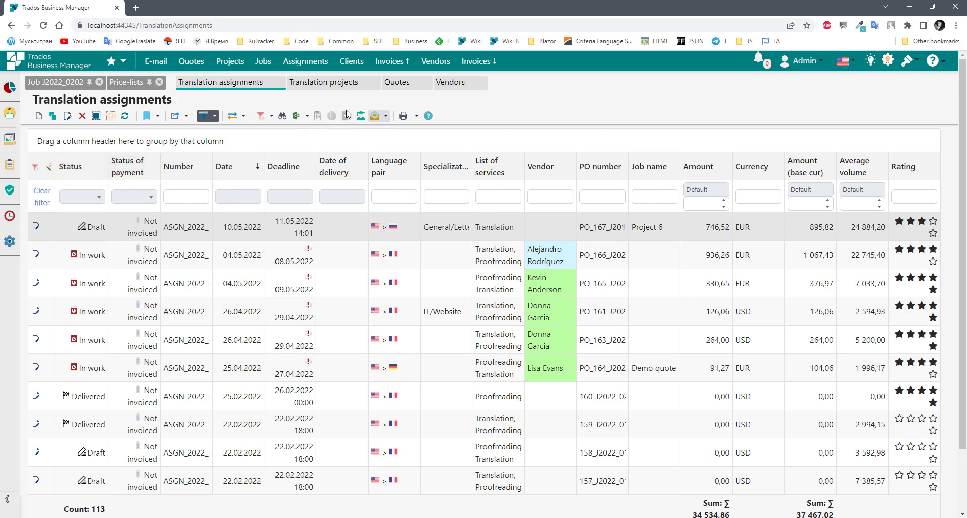
- Open the column customization of the assignments list and start adding a new column
{"action": "left_click", "coordinate": [50, 168]}
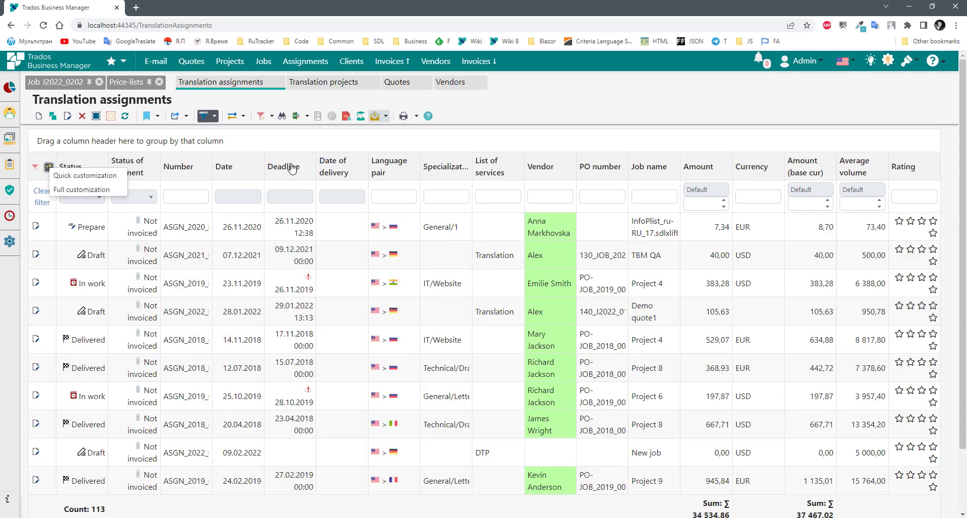
{"action": "left_click", "coordinate": [81, 189]}
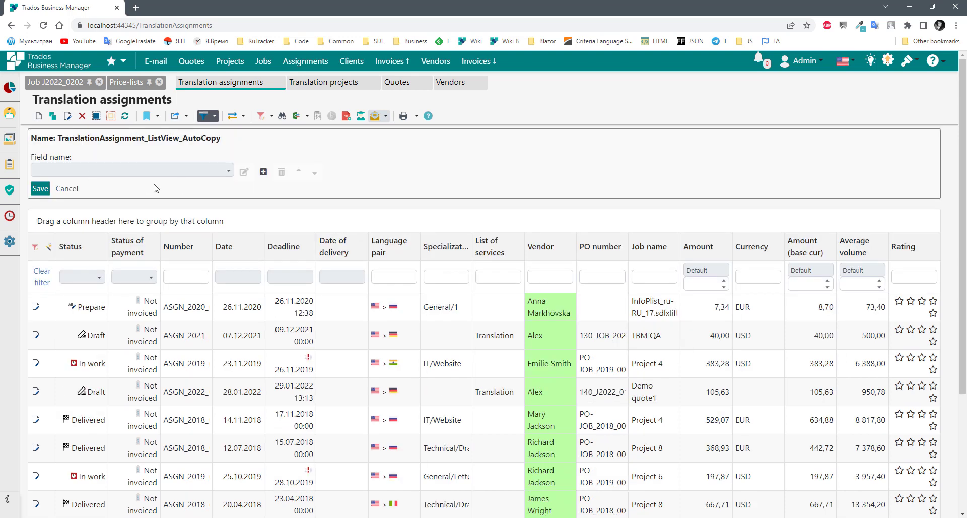
{"action": "left_click", "coordinate": [74, 170]}
{"action": "left_click", "coordinate": [210, 160]}
{"action": "left_click", "coordinate": [263, 172]}
- Choose the PO (Boolean) field for the new column and add it with the caption PO
{"action": "left_click", "coordinate": [349, 251]}
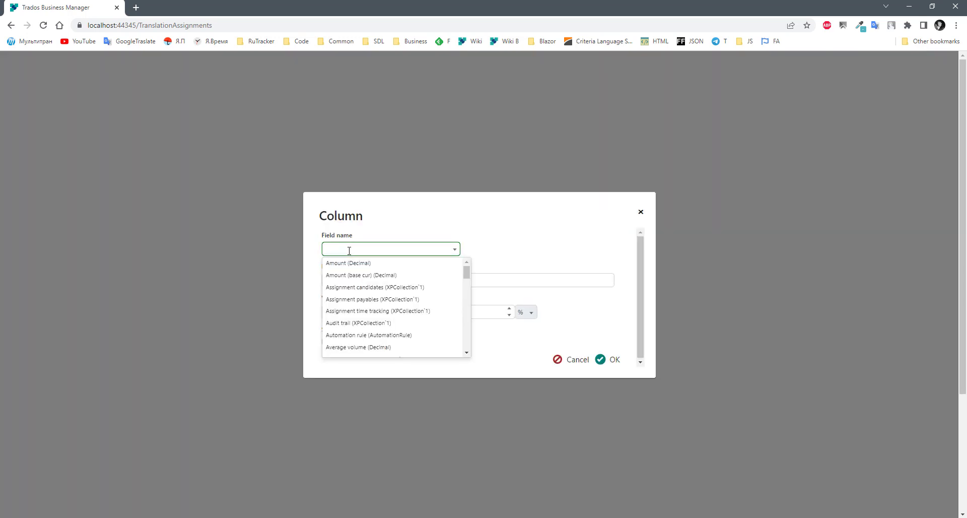
{"action": "type", "text": "з"}
{"action": "key", "text": "BackSpace"}
{"action": "key", "text": "super+space"}
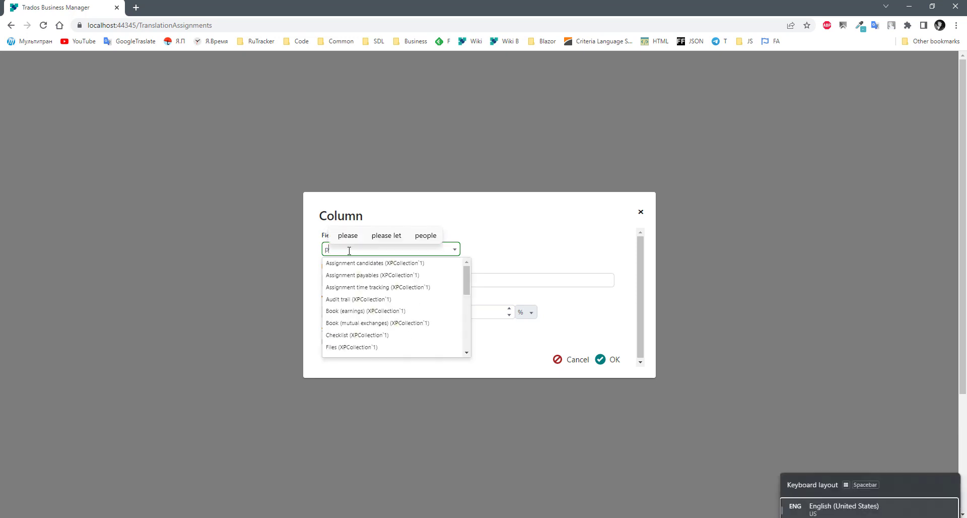
{"action": "type", "text": "po"}
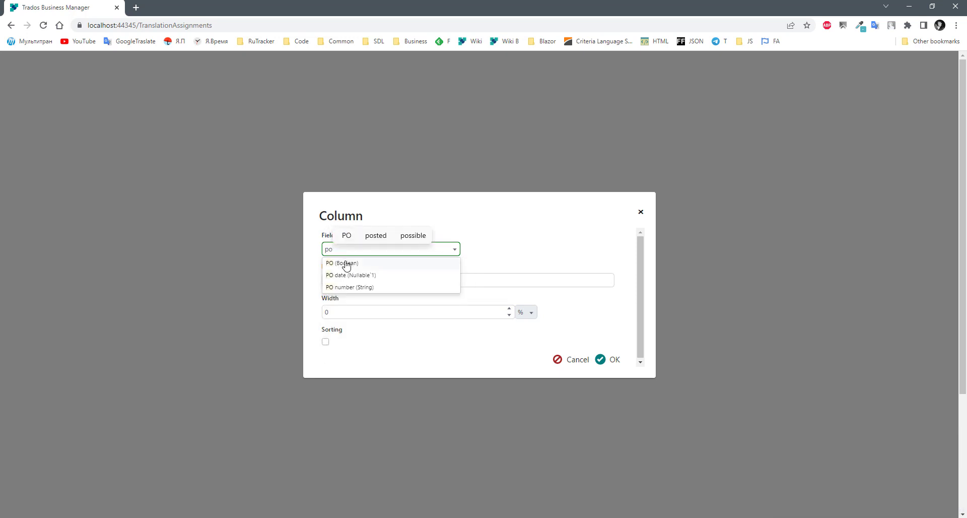
{"action": "left_click", "coordinate": [348, 263]}
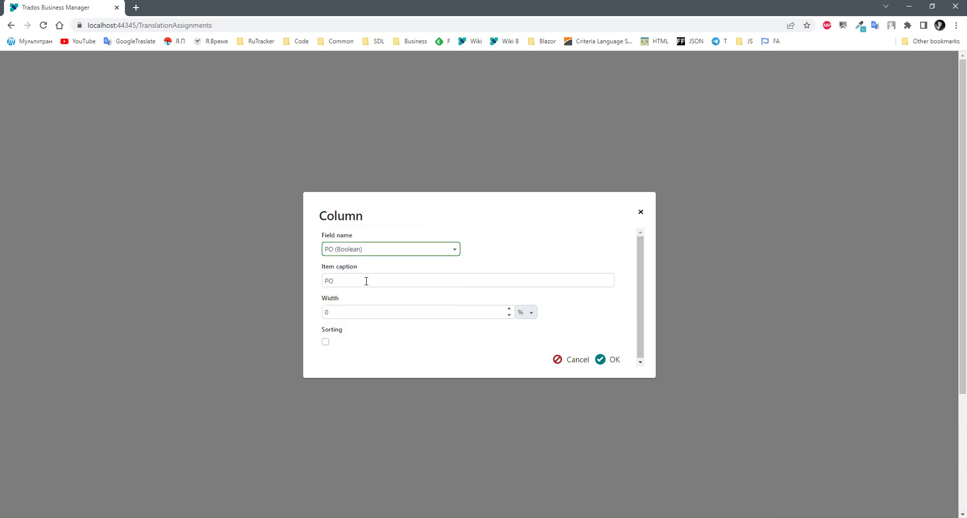
{"action": "left_click_drag", "start_coordinate": [375, 248], "coordinate": [304, 250]}
{"action": "left_click", "coordinate": [603, 363]}
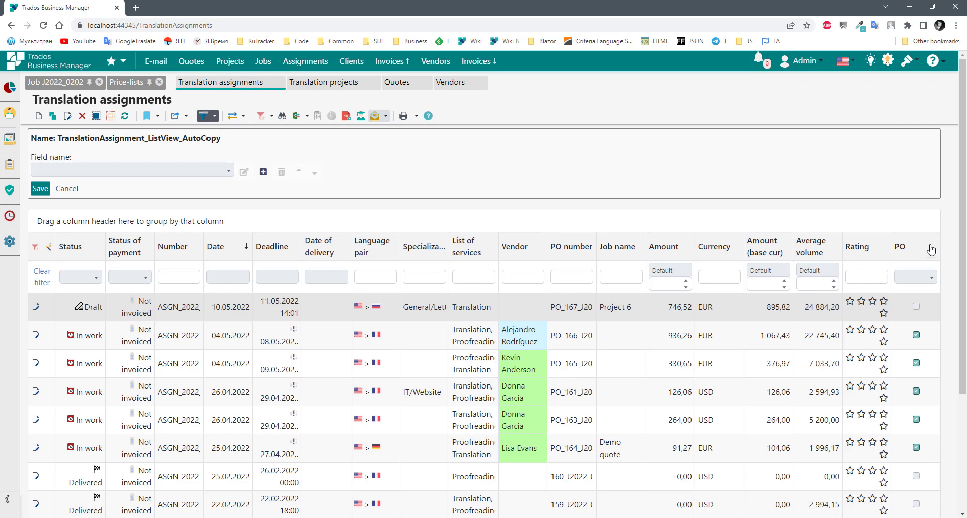
- Save the customized list layout with the added PO column
{"action": "scroll", "coordinate": [910, 262], "scroll_direction": "down", "scroll_amount": 3}
{"action": "scroll", "coordinate": [917, 353], "scroll_direction": "up", "scroll_amount": 2}
{"action": "scroll", "coordinate": [917, 355], "scroll_direction": "up", "scroll_amount": 1}
{"action": "left_click", "coordinate": [40, 189]}
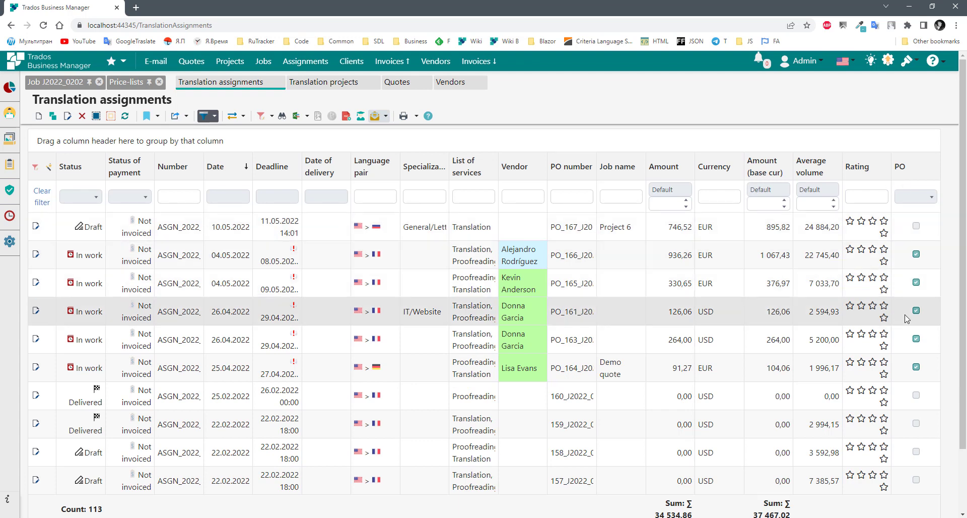
- Select the 10.05.2022 draft and the 25.02.2022 delivered assignment, both without a PO, and go to page 2 of the list
{"action": "left_click", "coordinate": [907, 230]}
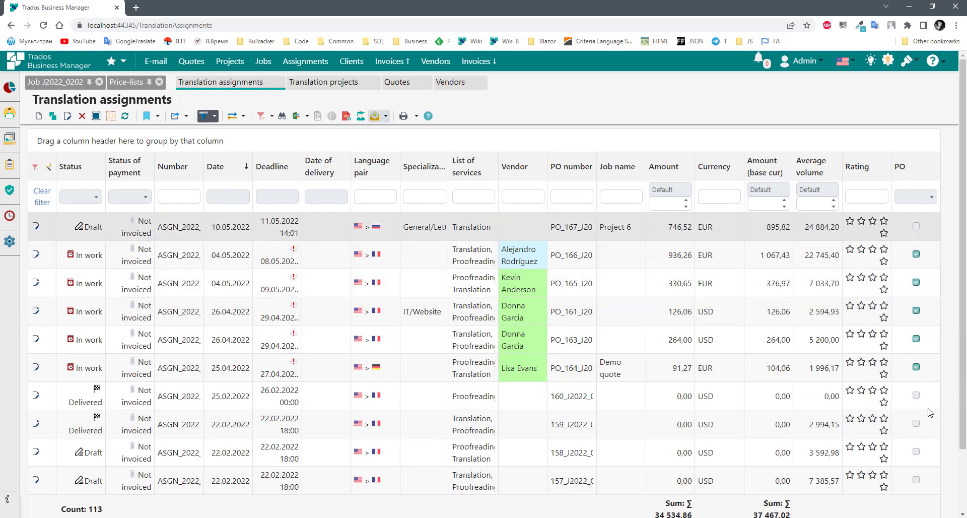
{"action": "left_click", "coordinate": [902, 403], "text": "ctrl"}
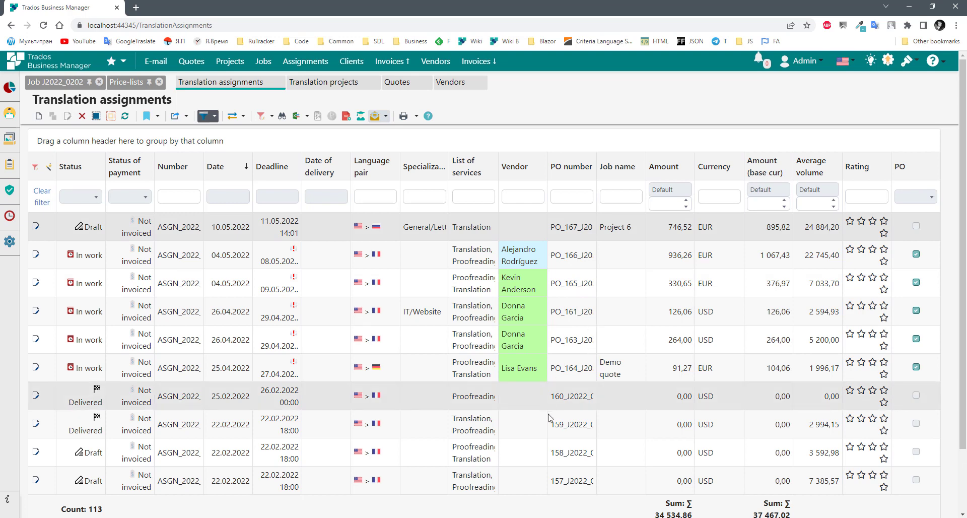
{"action": "scroll", "coordinate": [549, 418], "scroll_direction": "down", "scroll_amount": 3}
{"action": "left_click", "coordinate": [96, 461]}
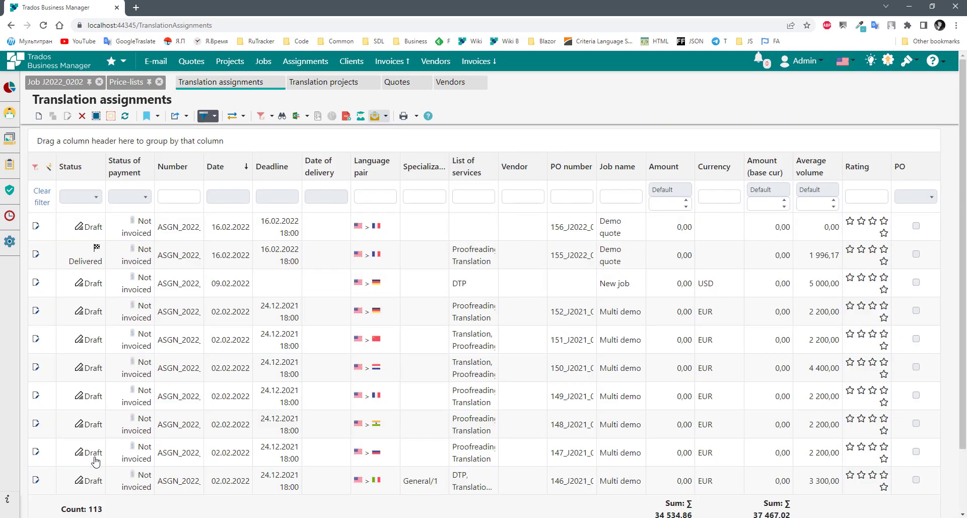
{"action": "scroll", "coordinate": [605, 285], "scroll_direction": "down", "scroll_amount": 3}
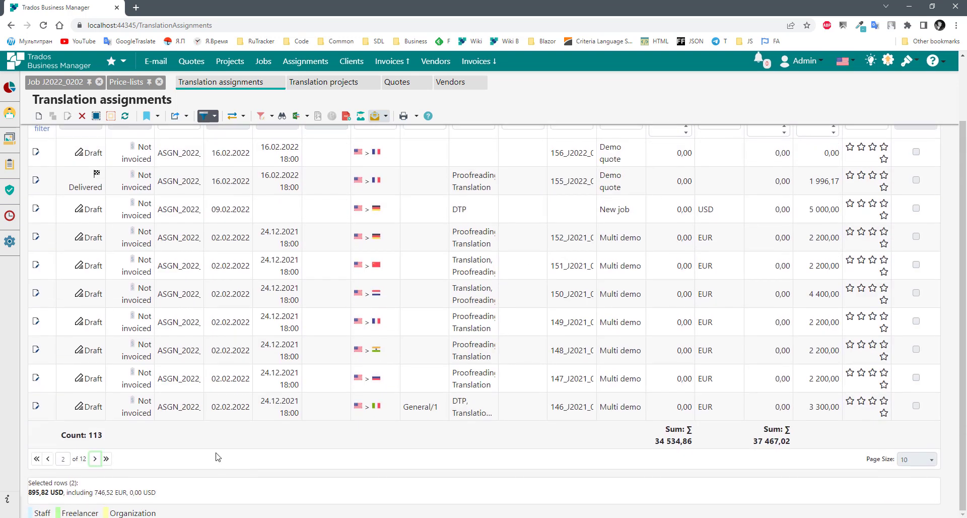
- Generate purchase orders for the three 28.01.2022 draft assignments that have vendors, on page 3 of the list
{"action": "left_click", "coordinate": [95, 458]}
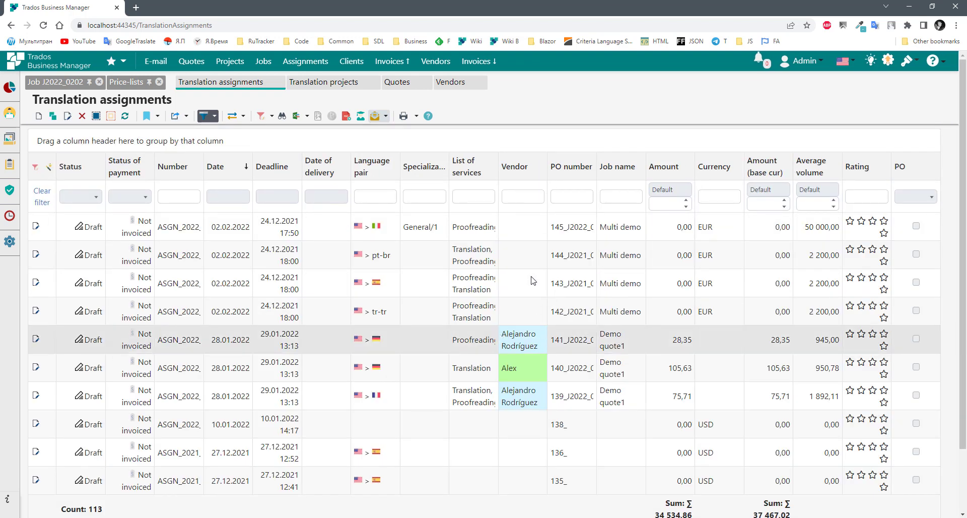
{"action": "left_click", "coordinate": [527, 401], "text": "shift"}
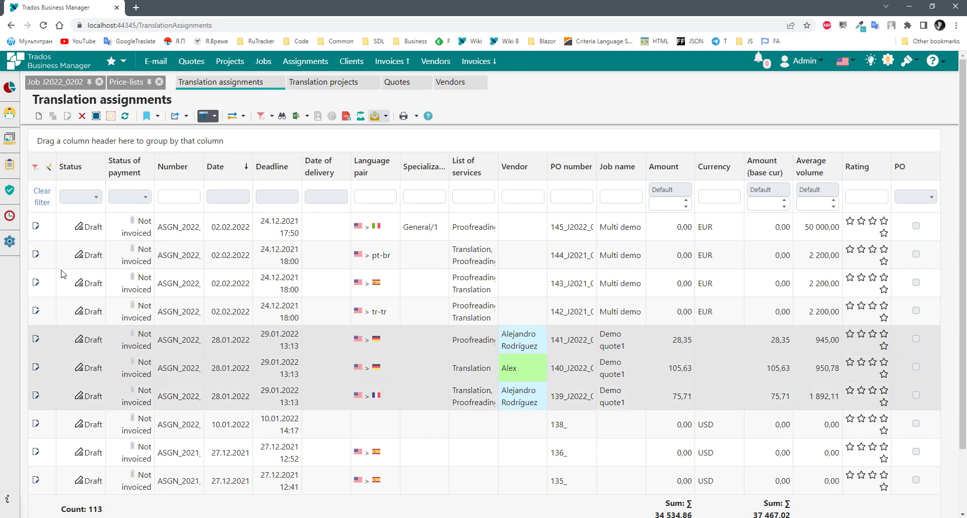
{"action": "left_click", "coordinate": [346, 116]}
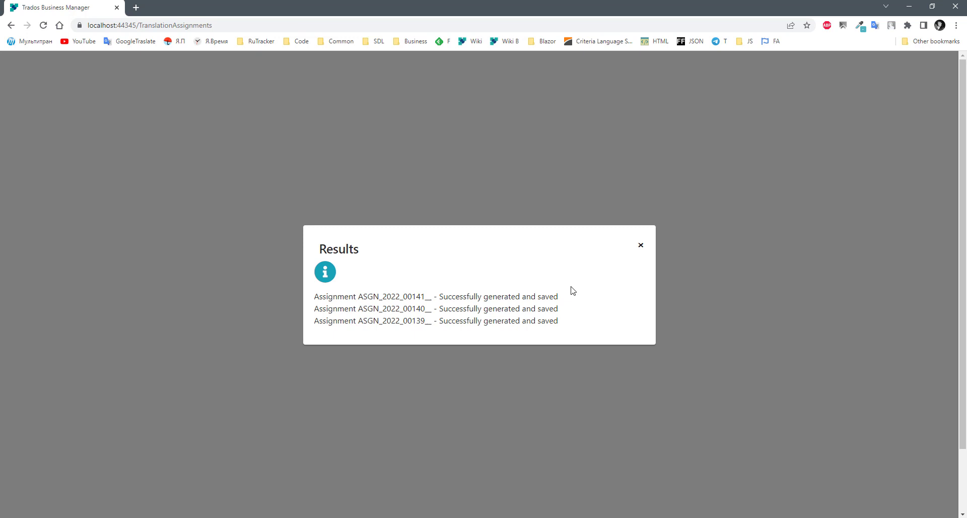
{"action": "left_click", "coordinate": [641, 245]}
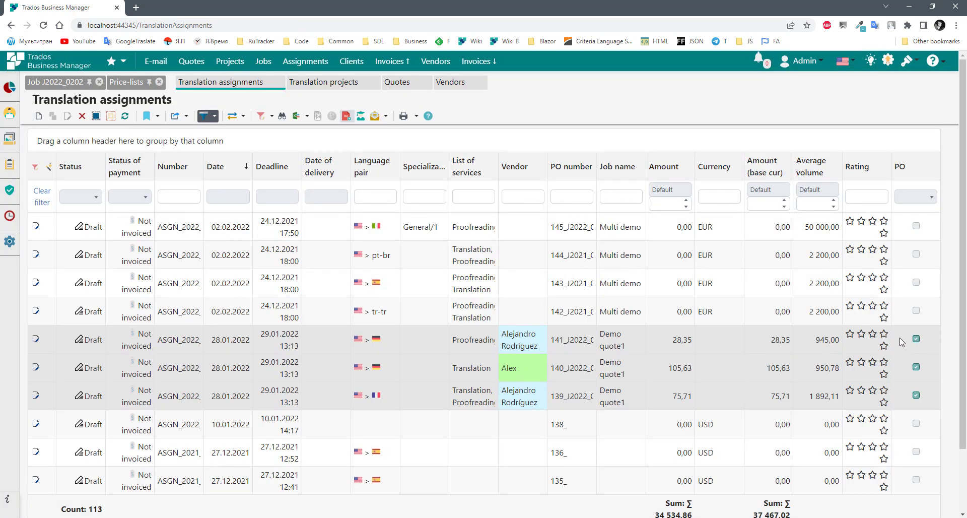
- Check the purchase order PDF stored in the files of the 28.01.2022 proofreading assignment, including its vendor, and return to the assignments list
{"action": "double_click", "coordinate": [722, 347]}
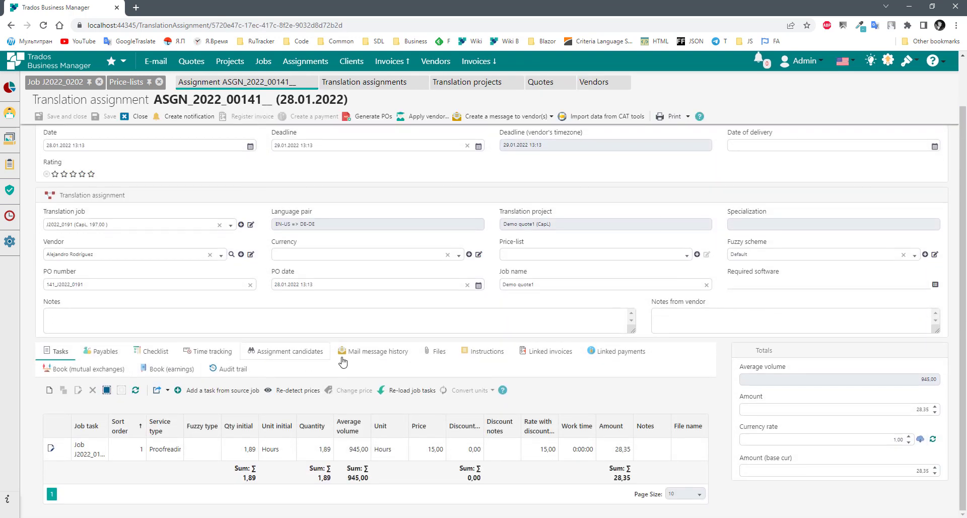
{"action": "left_click", "coordinate": [436, 353]}
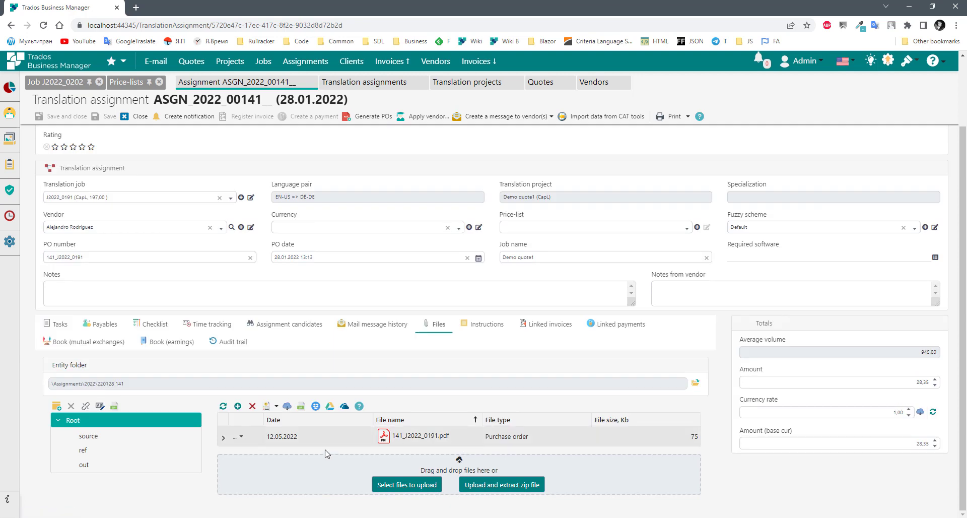
{"action": "left_click", "coordinate": [286, 407]}
{"action": "left_click", "coordinate": [398, 254]}
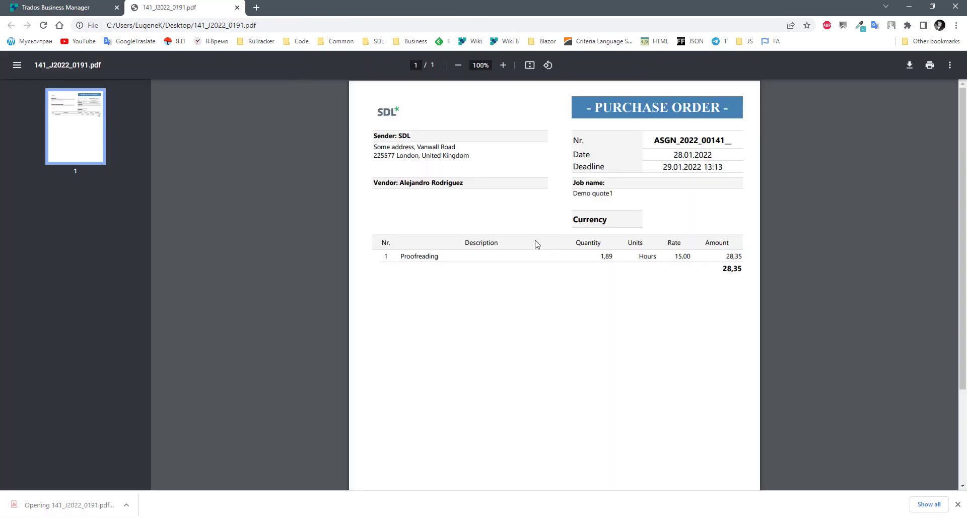
{"action": "left_click_drag", "start_coordinate": [408, 183], "coordinate": [488, 190]}
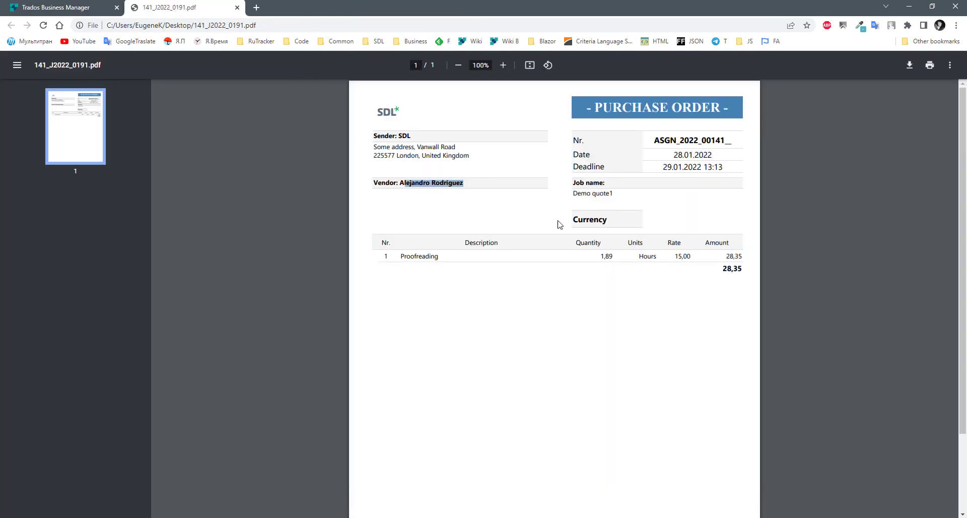
{"action": "left_click", "coordinate": [237, 7]}
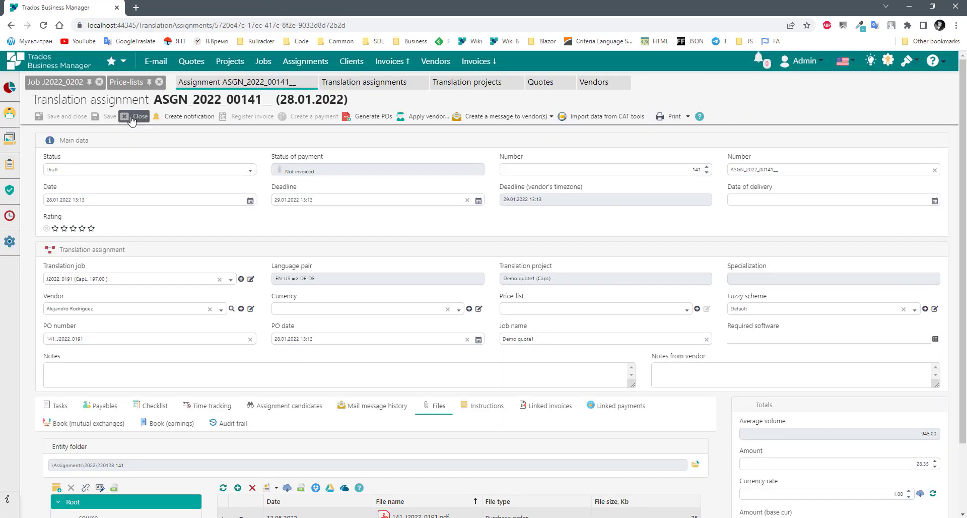
{"action": "left_click", "coordinate": [132, 118]}
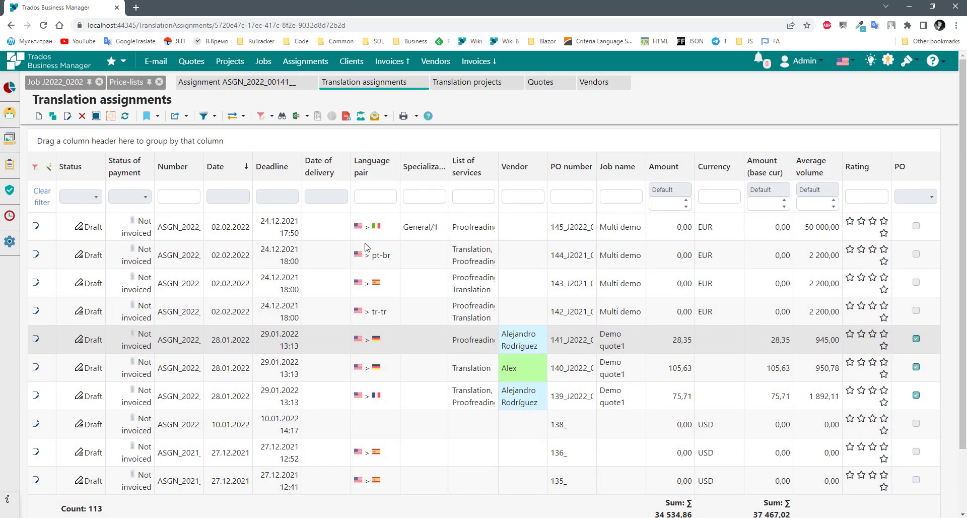
- Go back to the first page of the list and open the 10.05.2022 draft assignment
{"action": "scroll", "coordinate": [70, 418], "scroll_direction": "down", "scroll_amount": 2}
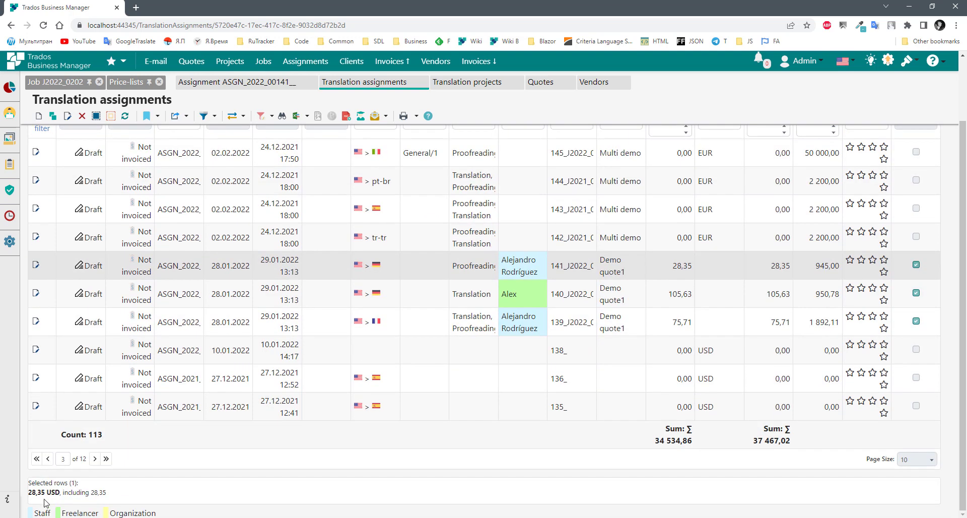
{"action": "left_click", "coordinate": [36, 458]}
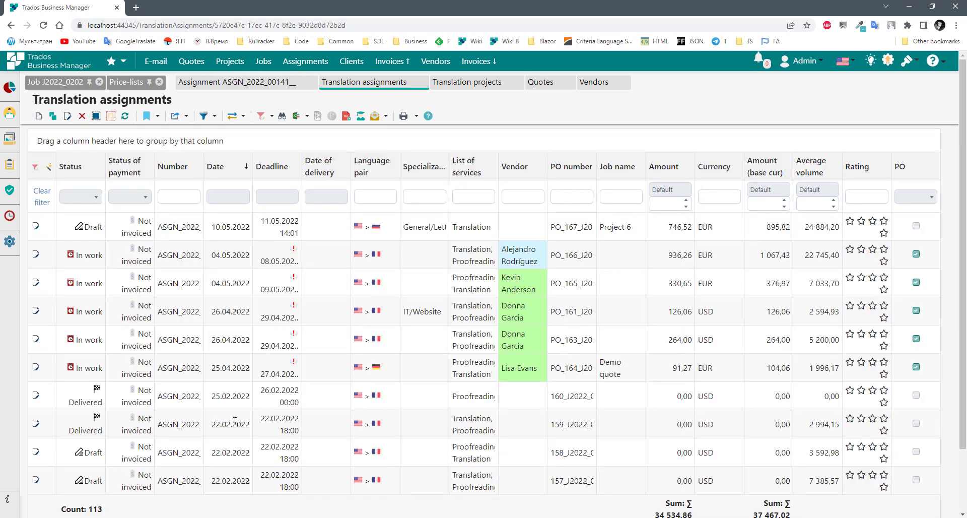
{"action": "scroll", "coordinate": [246, 388], "scroll_direction": "down", "scroll_amount": 2}
{"action": "scroll", "coordinate": [258, 310], "scroll_direction": "up", "scroll_amount": 2}
{"action": "double_click", "coordinate": [412, 227]}
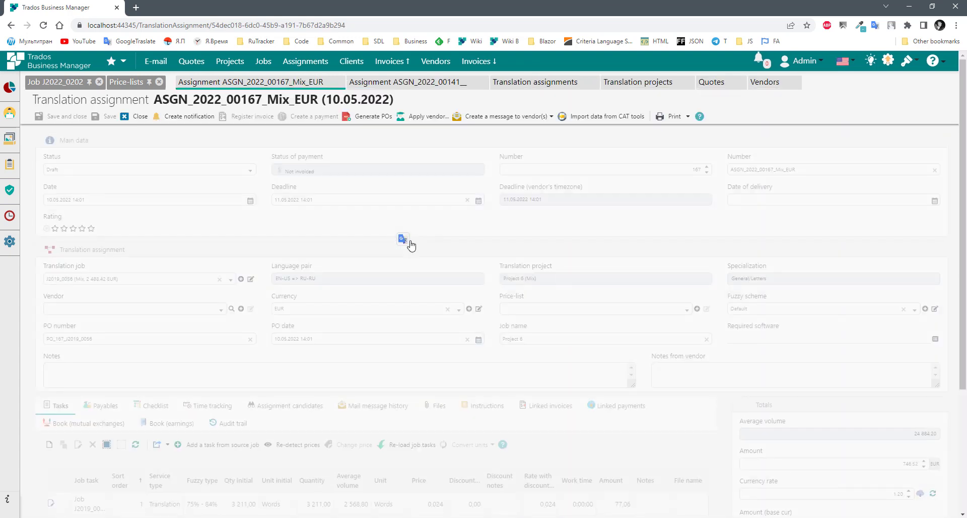
- Look through the available statuses and the suggested vendors of the assignment without choosing any
{"action": "left_click", "coordinate": [132, 170]}
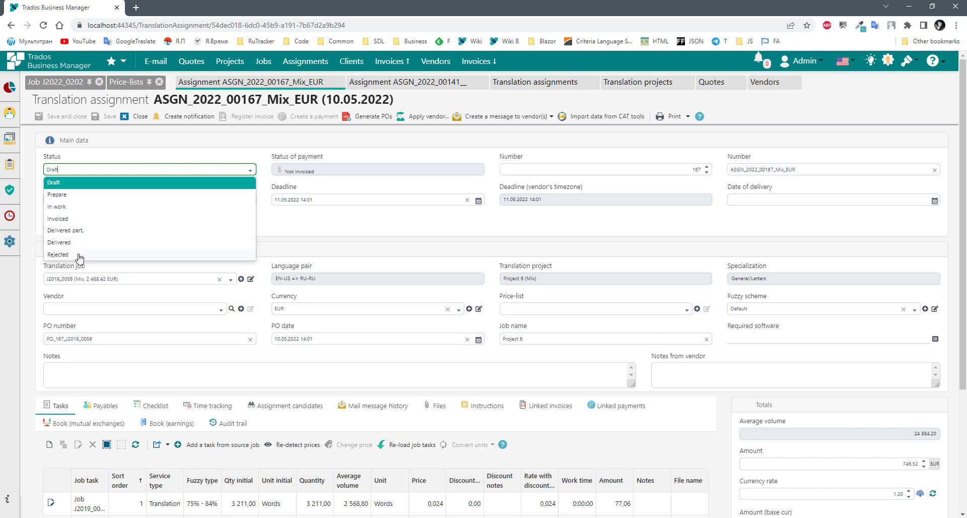
{"action": "left_click", "coordinate": [103, 162]}
{"action": "left_click", "coordinate": [57, 303]}
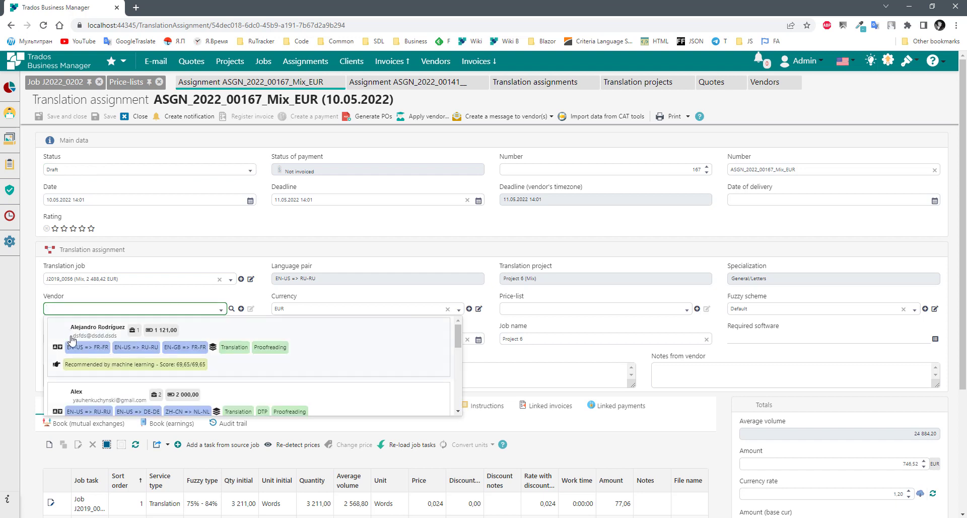
{"action": "left_click", "coordinate": [36, 274]}
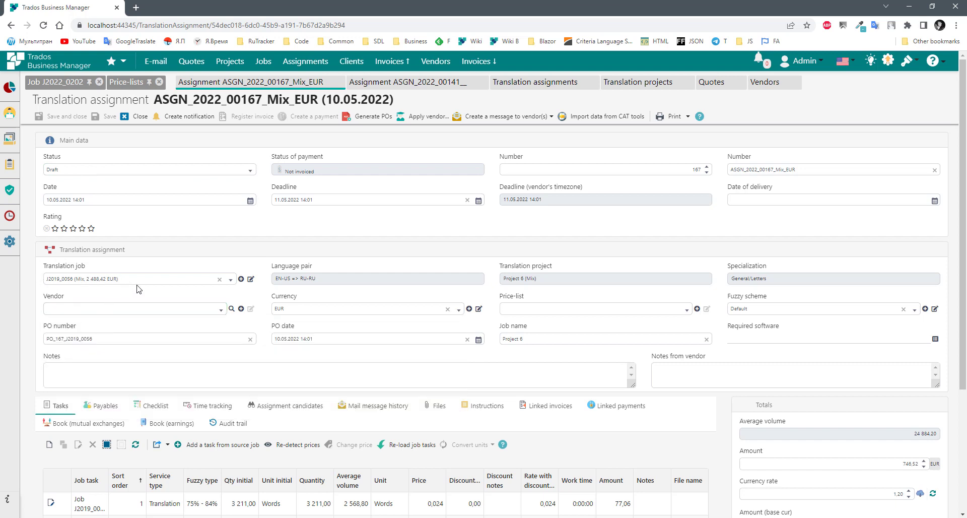
{"action": "left_click", "coordinate": [81, 170]}
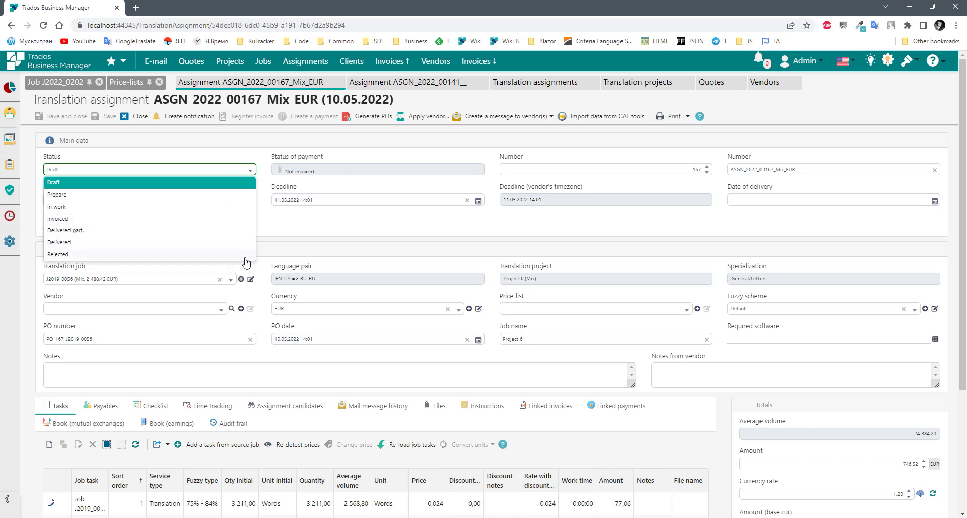
{"action": "left_click", "coordinate": [357, 235]}
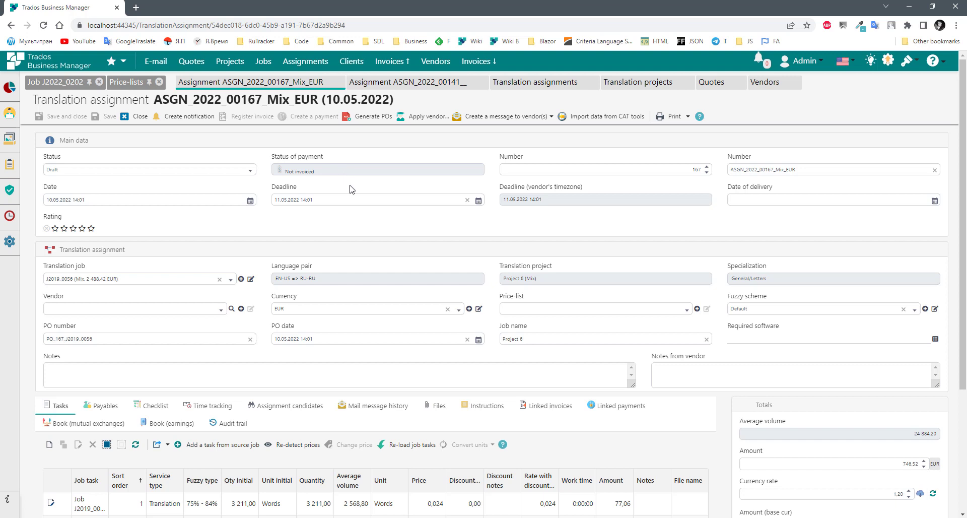
- Examine the assignment's numeric and full number fields, its date, both deadline fields and the date of delivery
{"action": "left_click", "coordinate": [627, 170]}
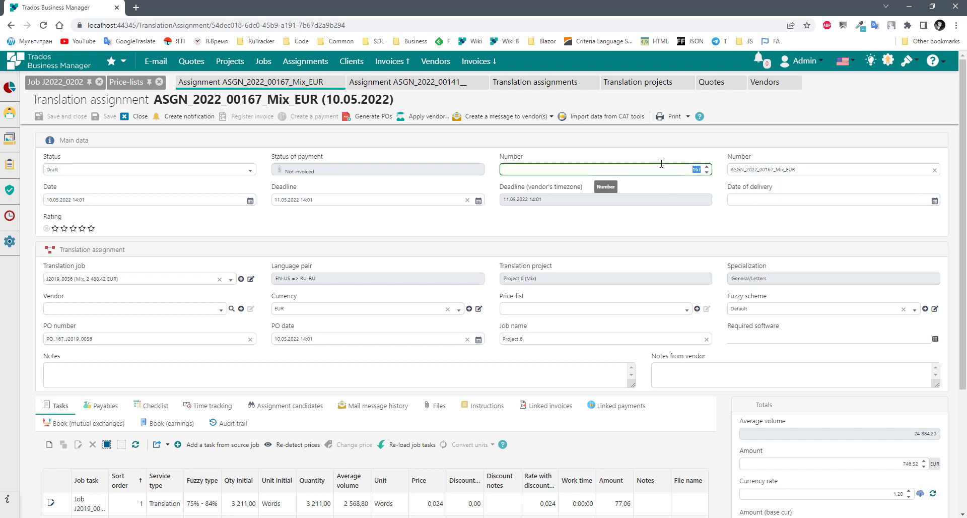
{"action": "left_click", "coordinate": [809, 169]}
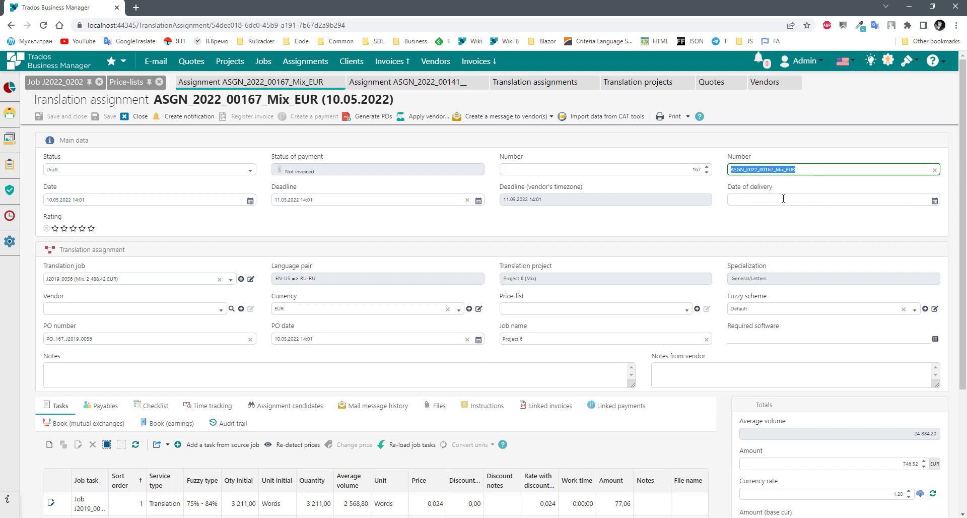
{"action": "left_click", "coordinate": [728, 231]}
{"action": "left_click_drag", "start_coordinate": [802, 170], "coordinate": [726, 238]}
{"action": "left_click", "coordinate": [745, 170]}
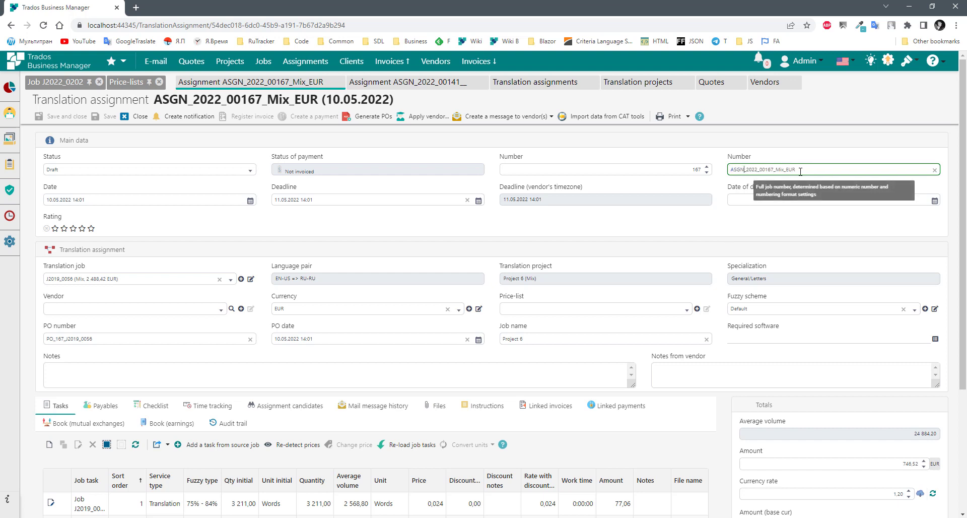
{"action": "left_click_drag", "start_coordinate": [801, 172], "coordinate": [726, 176]}
{"action": "left_click", "coordinate": [695, 213]}
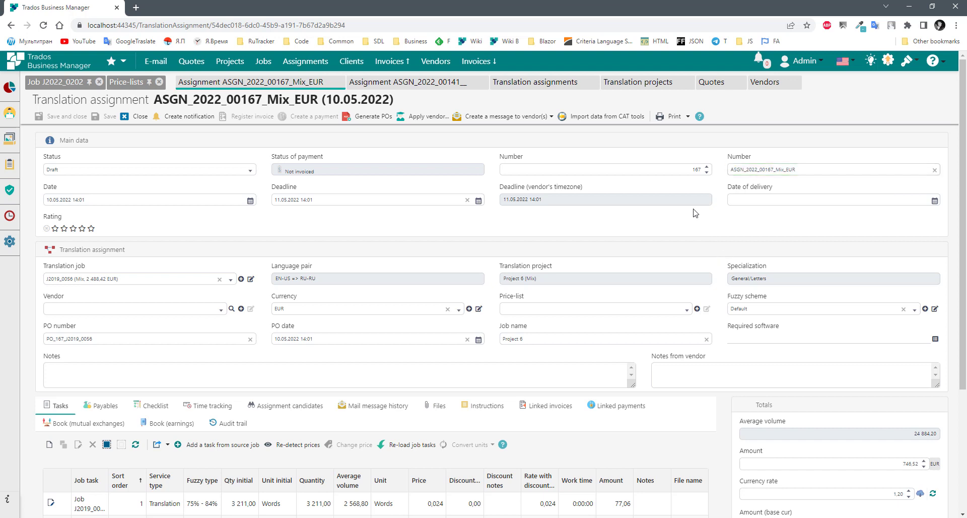
{"action": "left_click", "coordinate": [103, 199]}
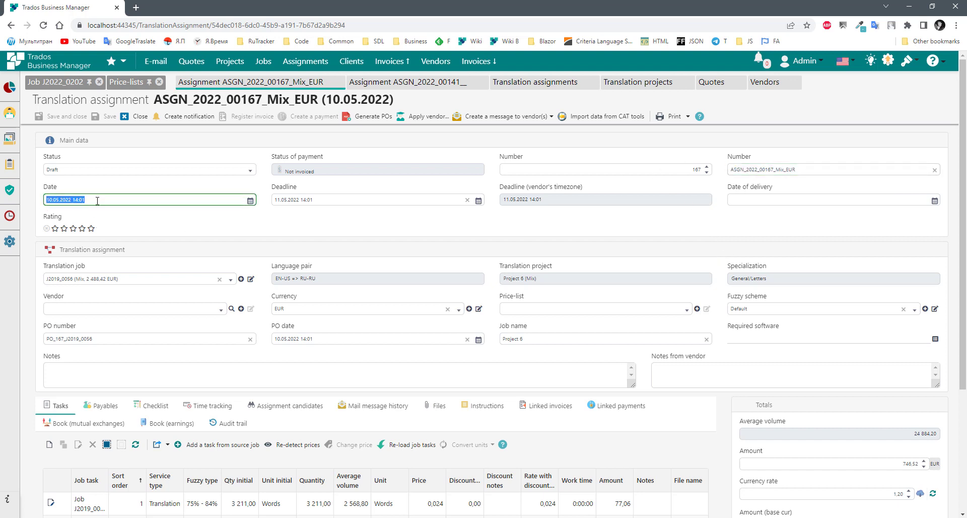
{"action": "left_click", "coordinate": [320, 201]}
{"action": "left_click", "coordinate": [556, 201]}
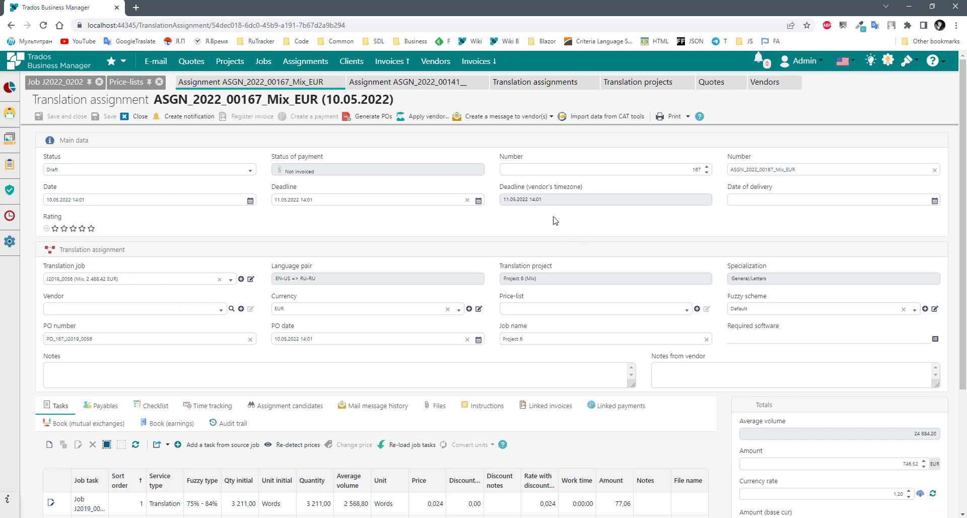
{"action": "left_click", "coordinate": [797, 203]}
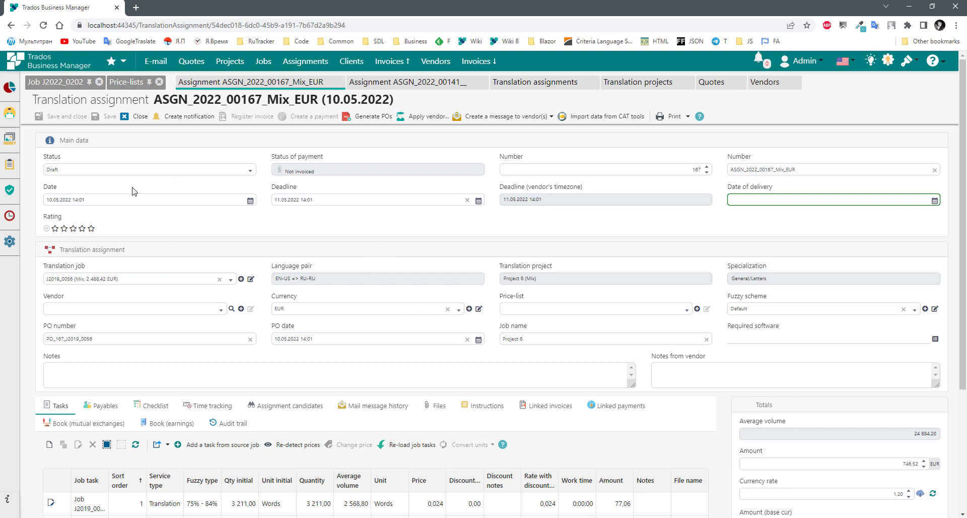
- Try the Delivered status on the assignment and set it back to Draft
{"action": "left_click", "coordinate": [88, 167]}
{"action": "left_click", "coordinate": [68, 241]}
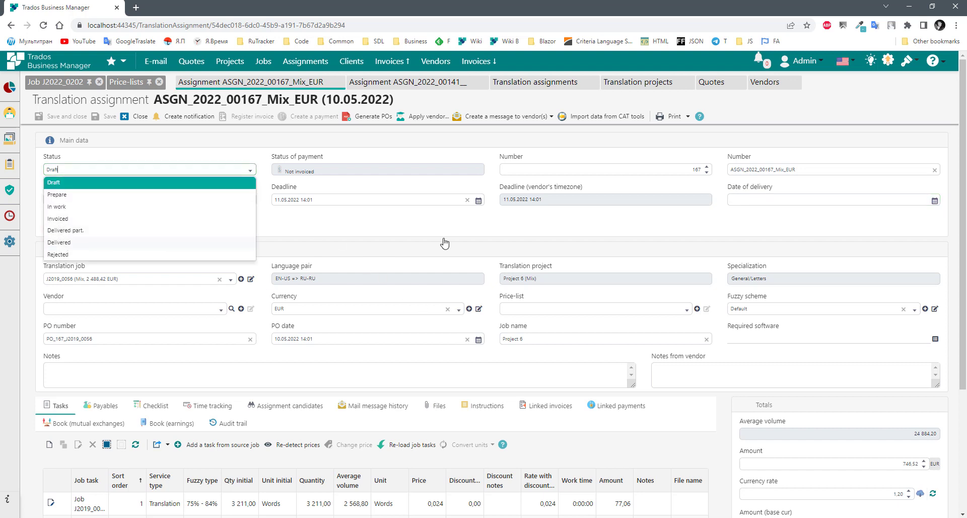
{"action": "left_click", "coordinate": [147, 170]}
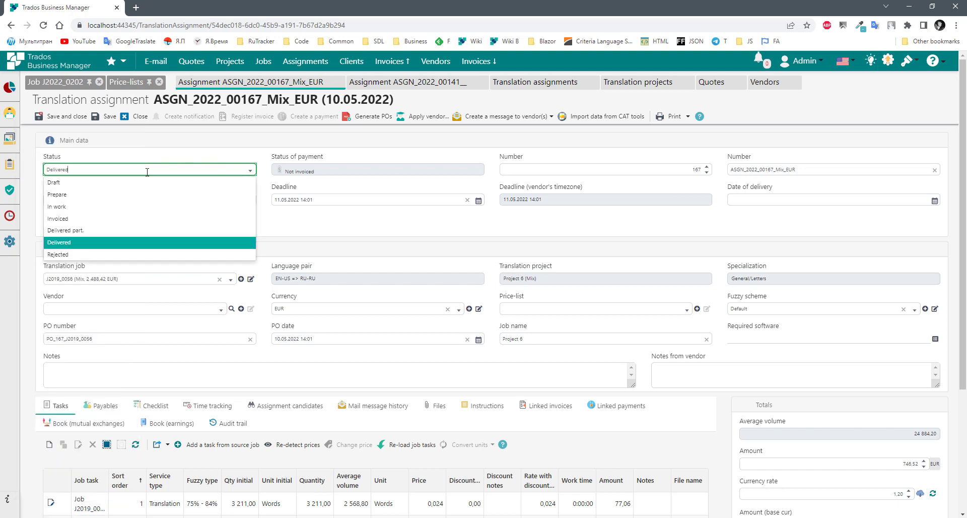
{"action": "left_click", "coordinate": [74, 183]}
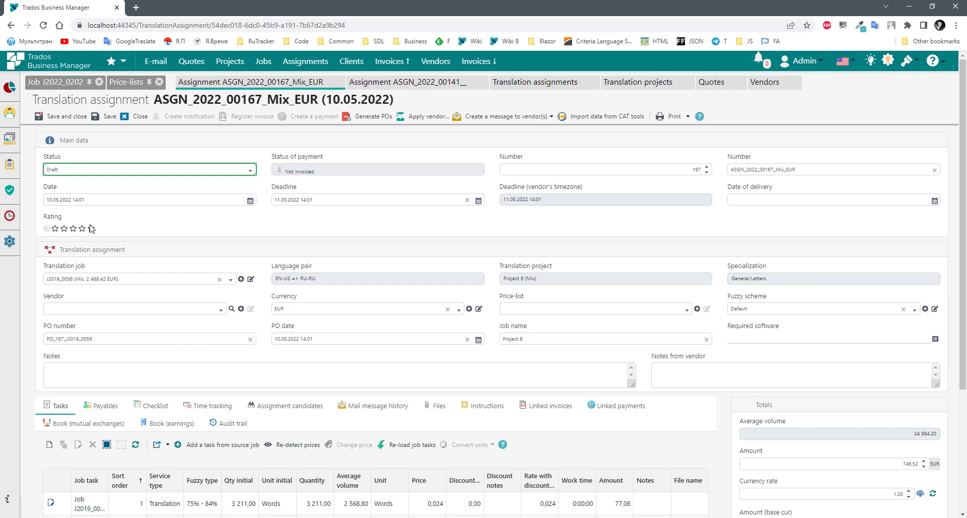
- Review the assignment's tasks and linked job details, and clear the translation job
{"action": "scroll", "coordinate": [424, 257], "scroll_direction": "down", "scroll_amount": 1}
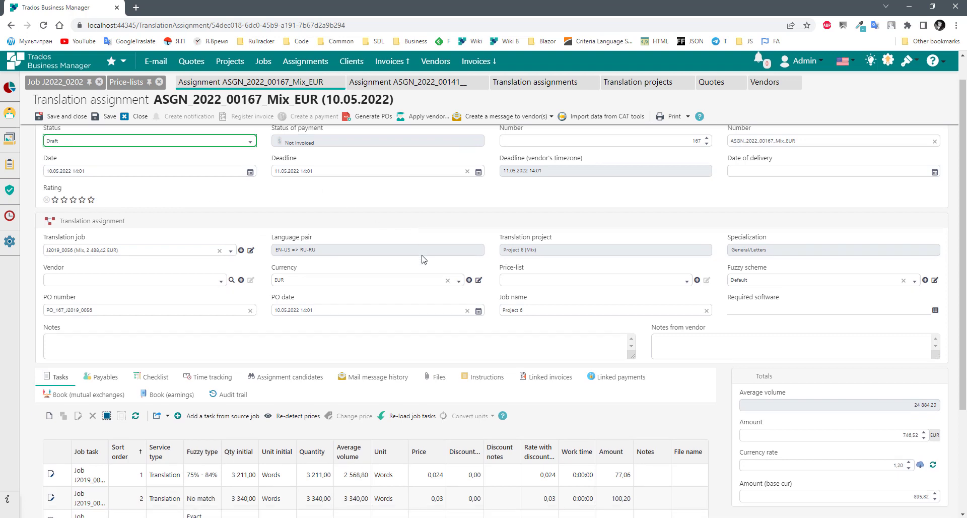
{"action": "scroll", "coordinate": [229, 283], "scroll_direction": "up", "scroll_amount": 1}
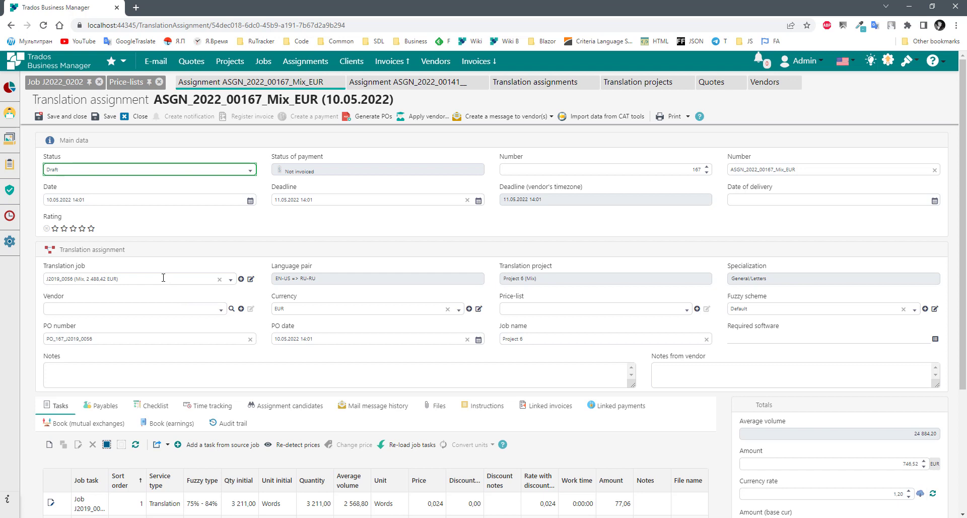
{"action": "scroll", "coordinate": [262, 494], "scroll_direction": "down", "scroll_amount": 3}
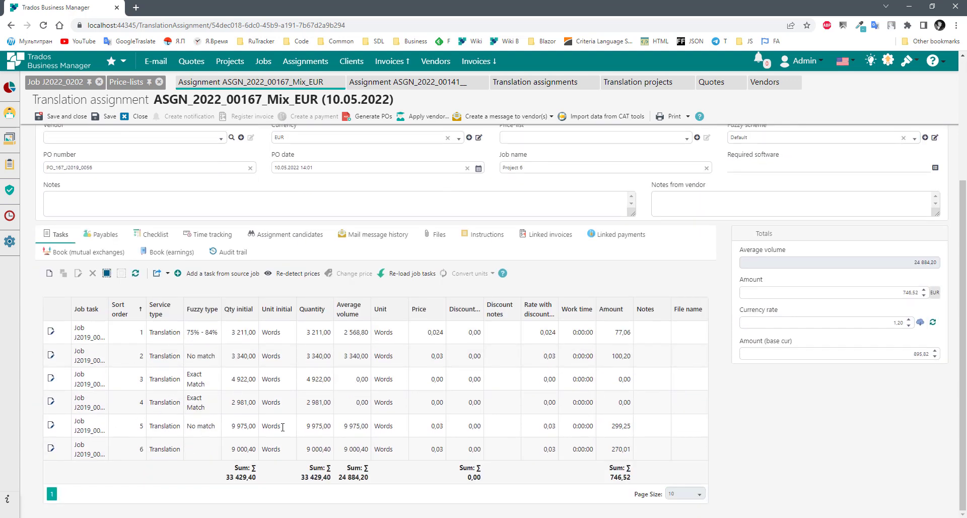
{"action": "scroll", "coordinate": [268, 417], "scroll_direction": "up", "scroll_amount": 3}
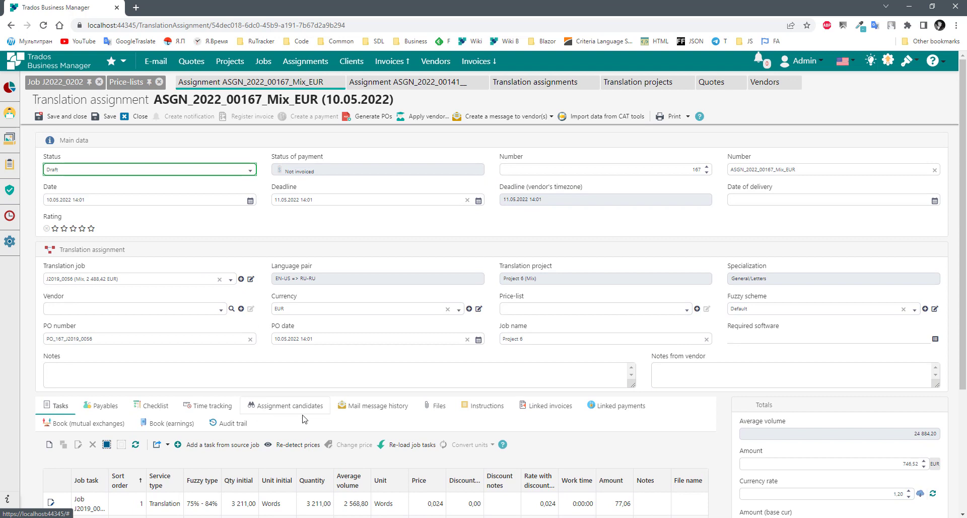
{"action": "left_click", "coordinate": [142, 280]}
{"action": "left_click", "coordinate": [166, 265]}
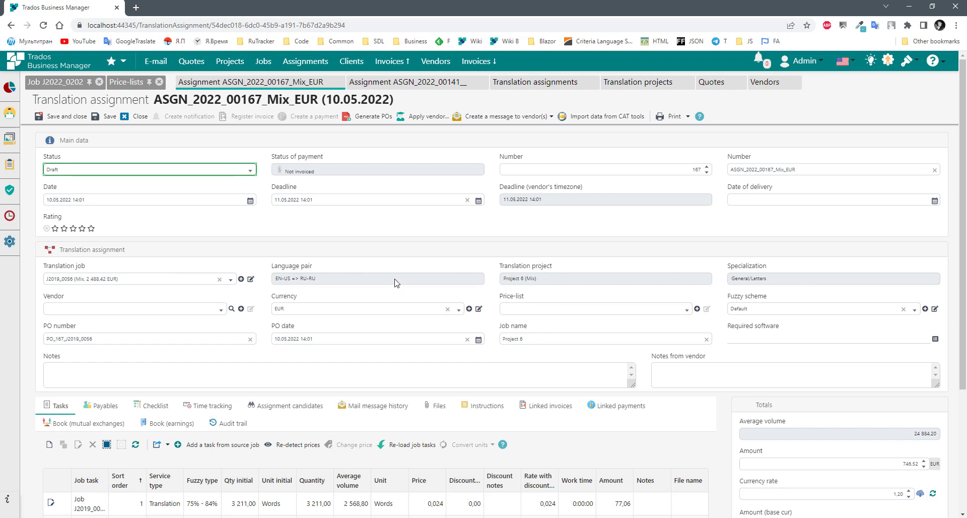
{"action": "left_click_drag", "start_coordinate": [336, 280], "coordinate": [303, 278]}
{"action": "left_click_drag", "start_coordinate": [123, 279], "coordinate": [19, 287]}
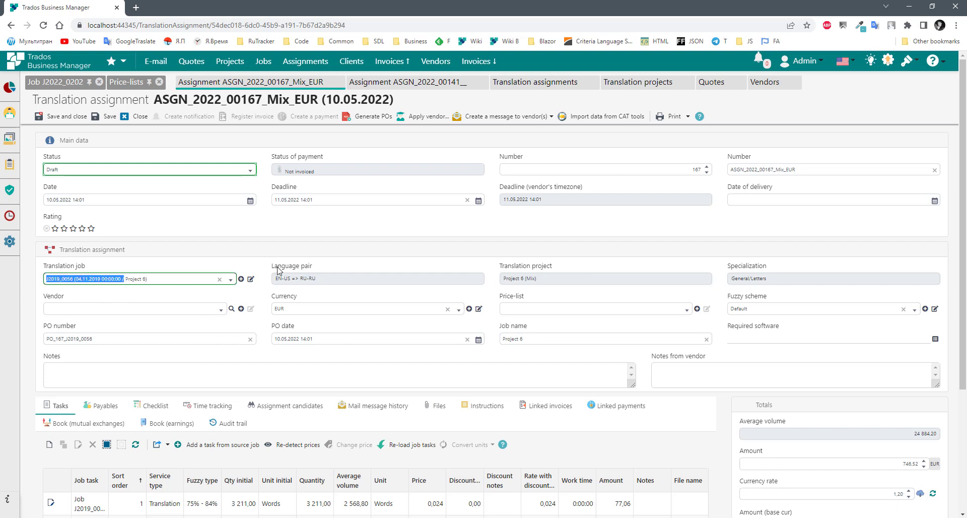
{"action": "left_click", "coordinate": [277, 243]}
{"action": "left_click", "coordinate": [219, 281]}
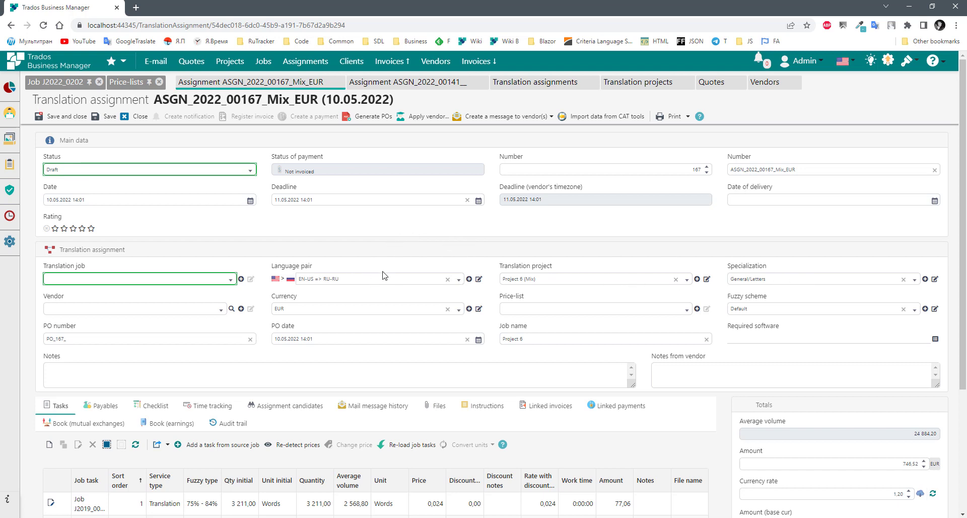
- Look through the available language pairs and price-lists of the assignment without choosing any
{"action": "left_click", "coordinate": [393, 279]}
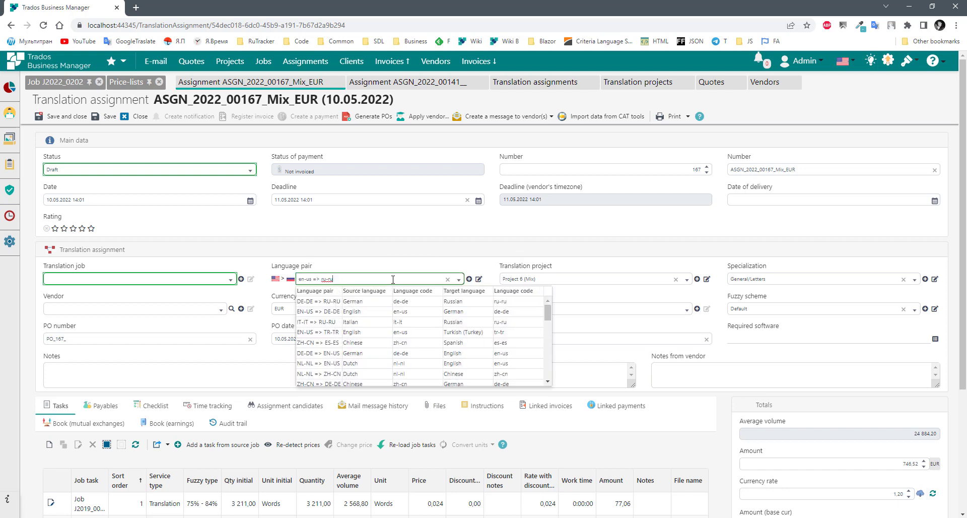
{"action": "left_click", "coordinate": [384, 254]}
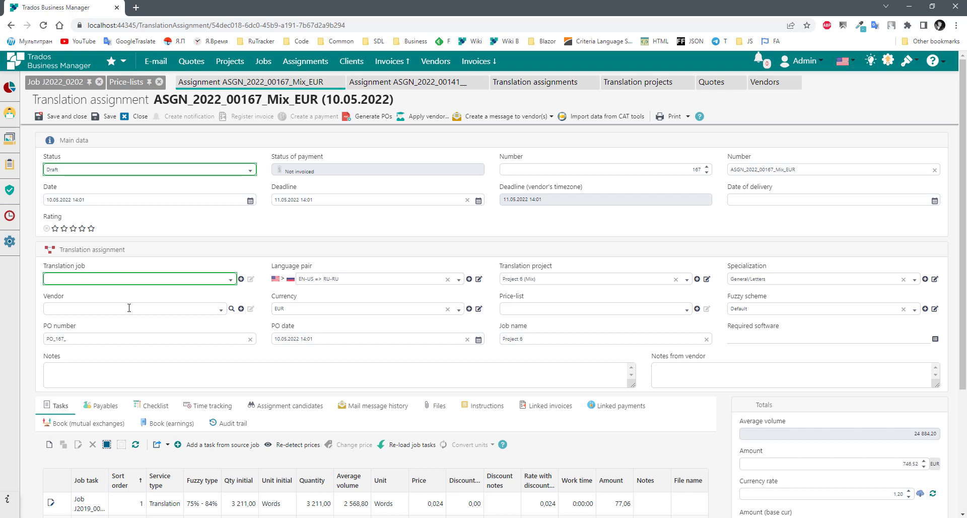
{"action": "left_click", "coordinate": [569, 309]}
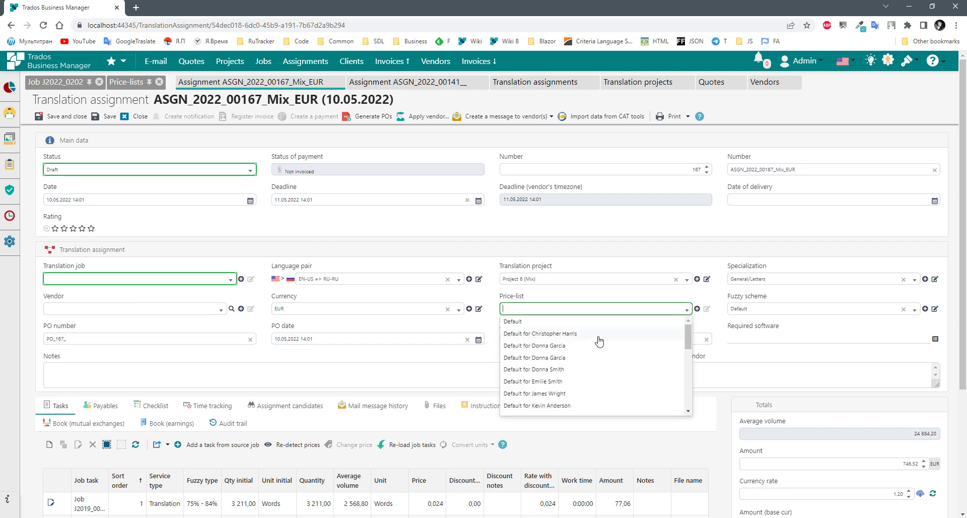
{"action": "scroll", "coordinate": [606, 346], "scroll_direction": "down", "scroll_amount": 5}
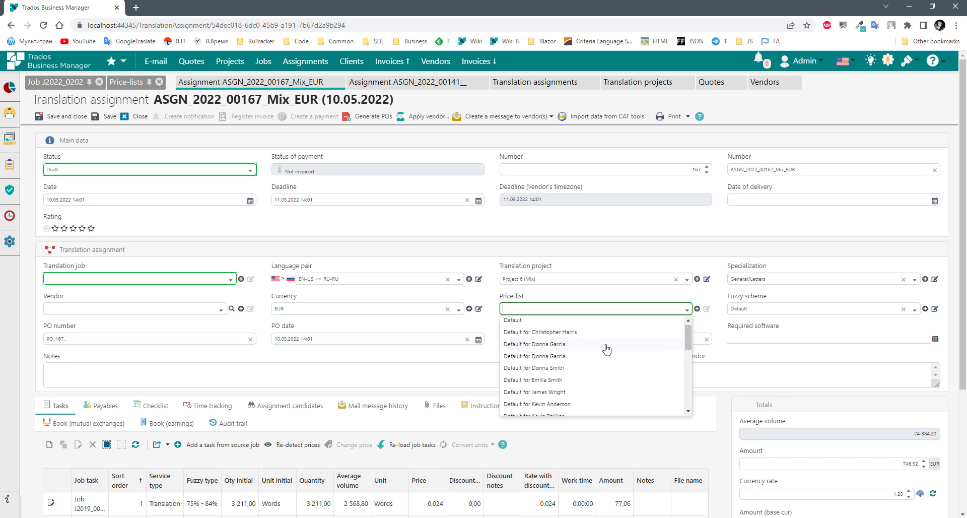
{"action": "scroll", "coordinate": [602, 351], "scroll_direction": "up", "scroll_amount": 5}
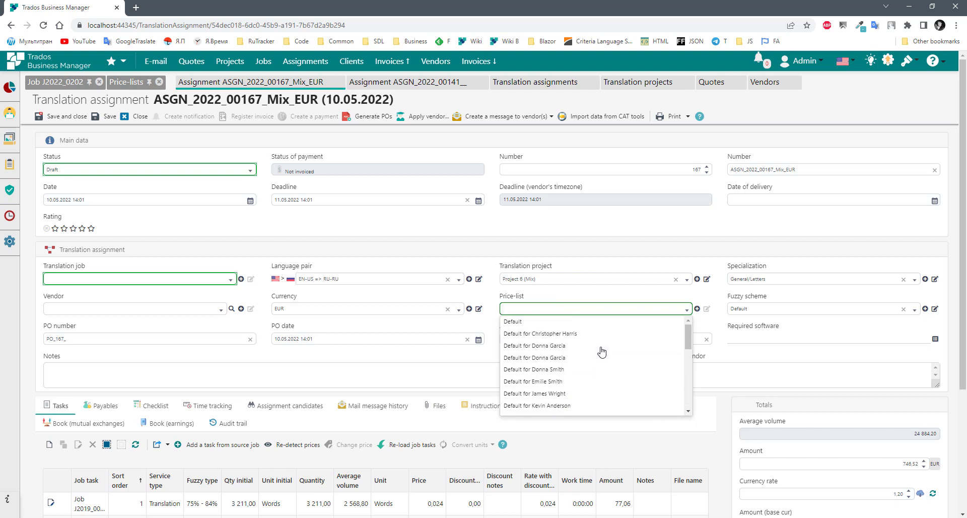
{"action": "scroll", "coordinate": [587, 348], "scroll_direction": "down", "scroll_amount": 5}
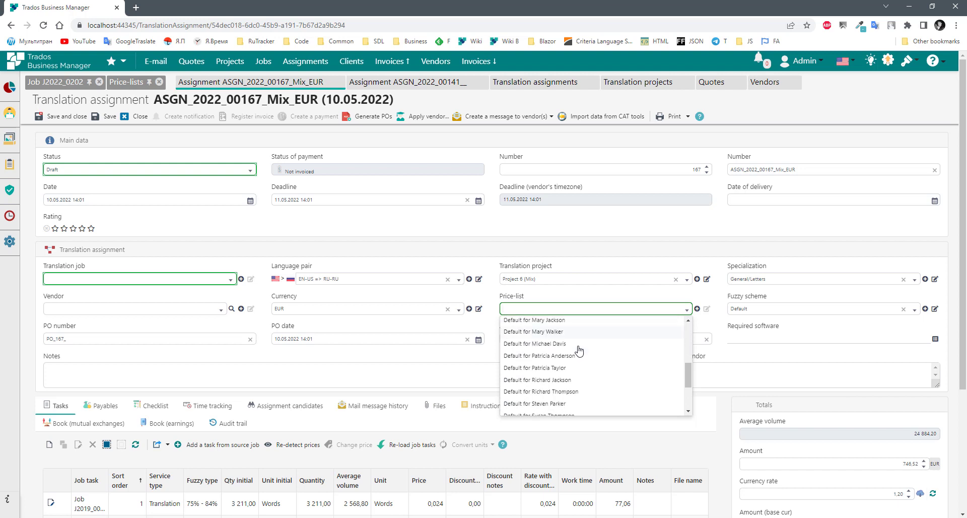
{"action": "left_click", "coordinate": [537, 296]}
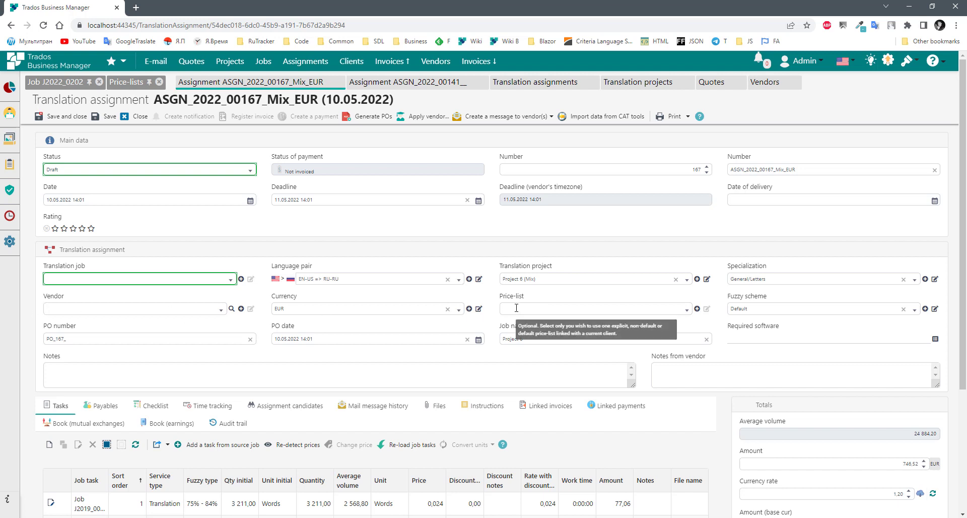
{"action": "left_click", "coordinate": [579, 308]}
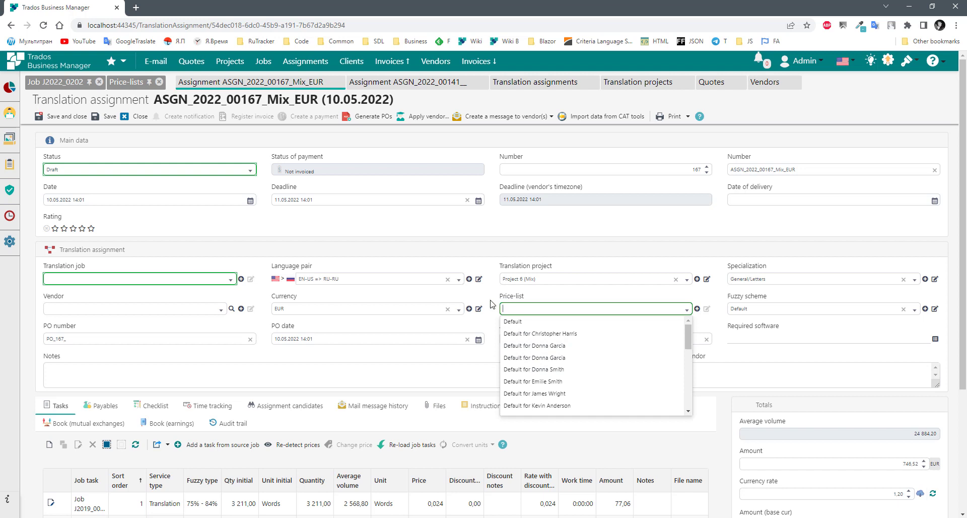
{"action": "scroll", "coordinate": [491, 304], "scroll_direction": "down", "scroll_amount": 3}
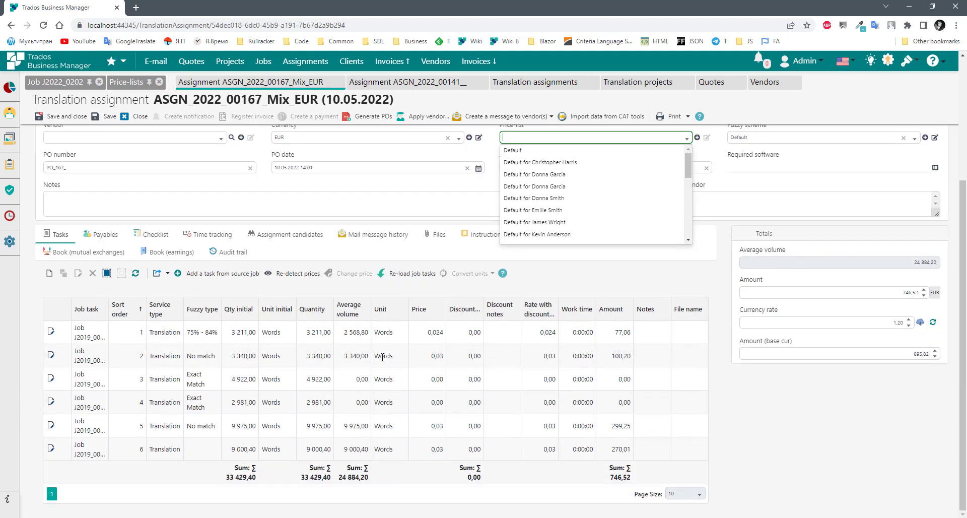
{"action": "scroll", "coordinate": [476, 335], "scroll_direction": "up", "scroll_amount": 3}
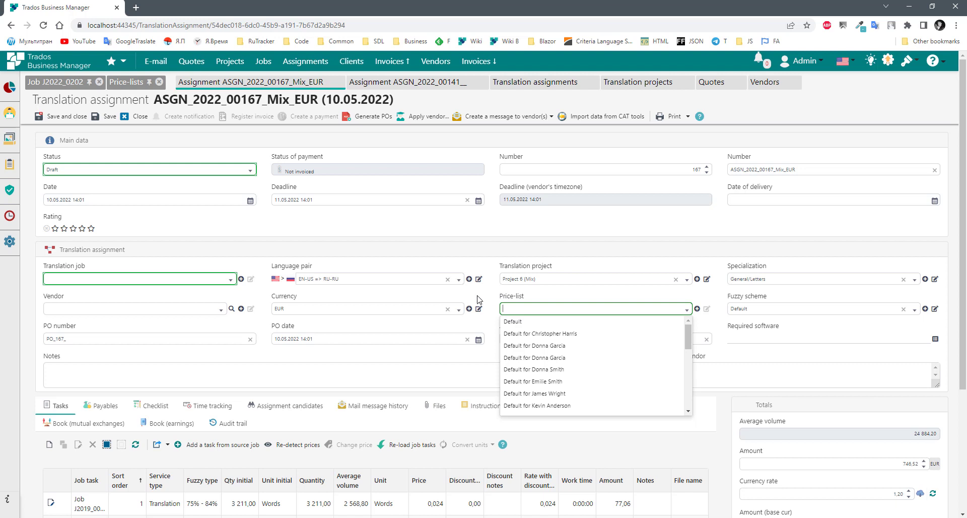
{"action": "left_click", "coordinate": [481, 294]}
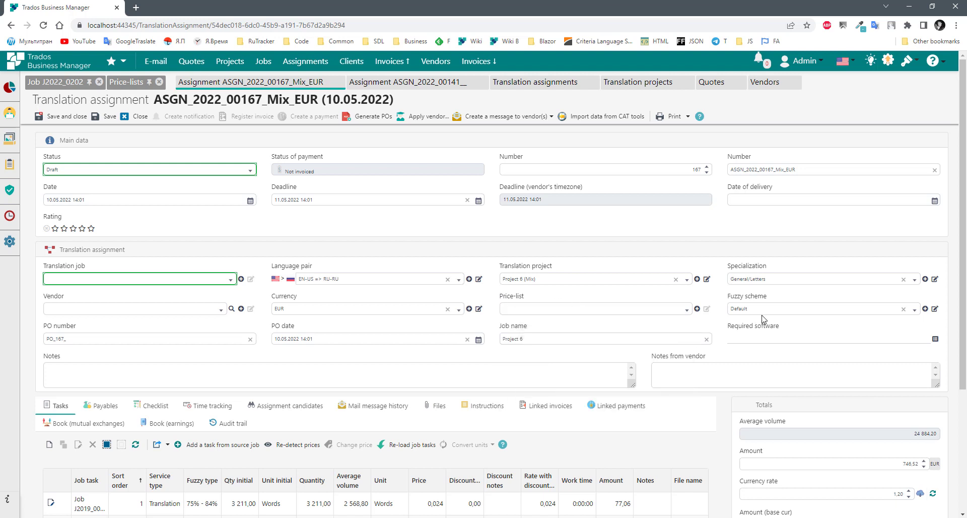
- Examine the assignment's fuzzy scheme percentages and options, its job name and the required software choices without changing them
{"action": "mouse_move", "coordinate": [755, 308]}
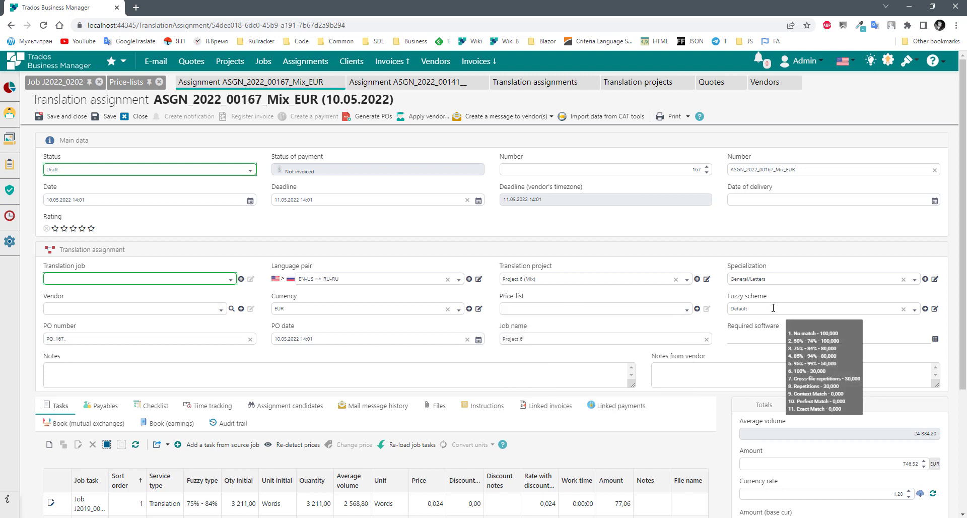
{"action": "left_click", "coordinate": [753, 307]}
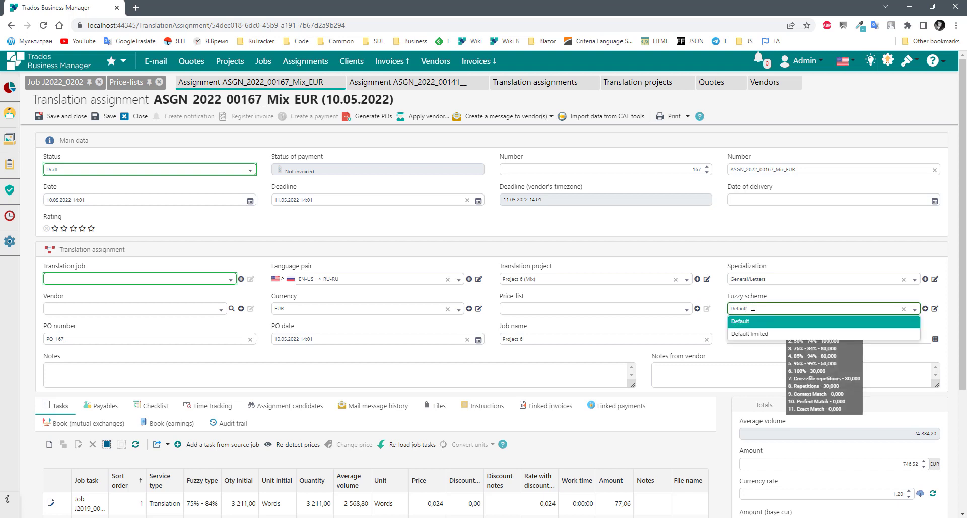
{"action": "left_click", "coordinate": [721, 301]}
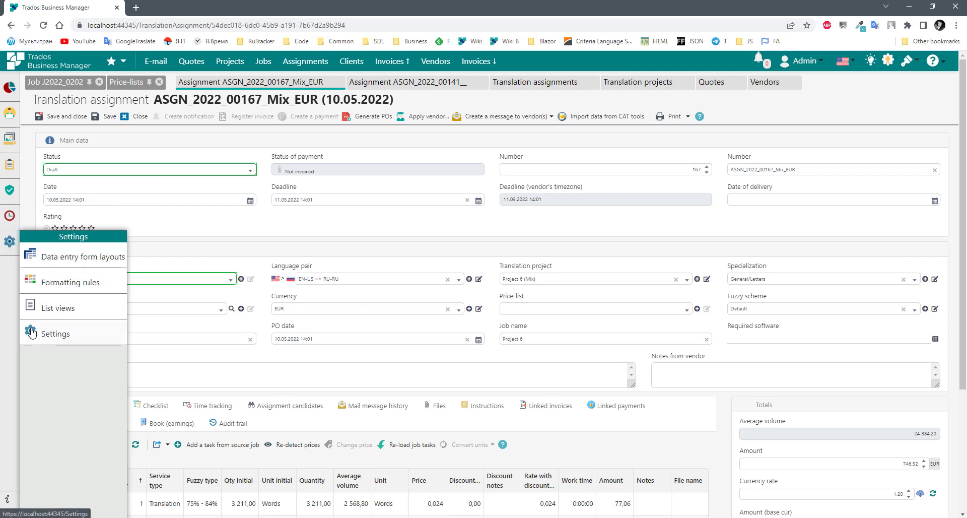
{"action": "left_click", "coordinate": [548, 337]}
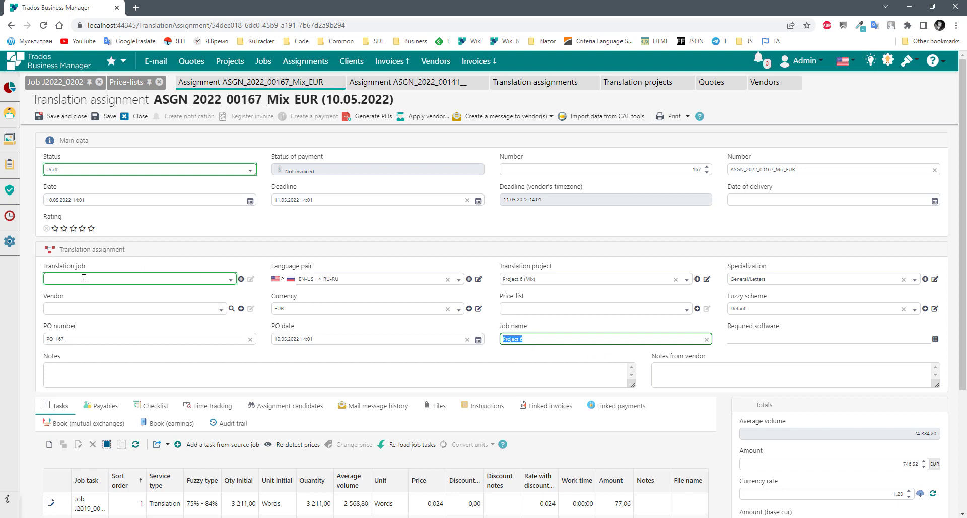
{"action": "left_click", "coordinate": [544, 340]}
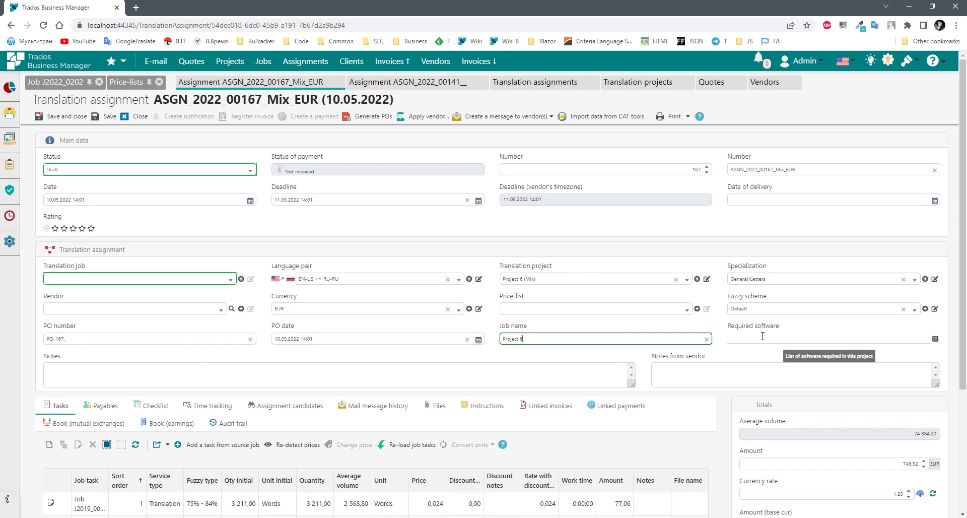
{"action": "left_click", "coordinate": [735, 334]}
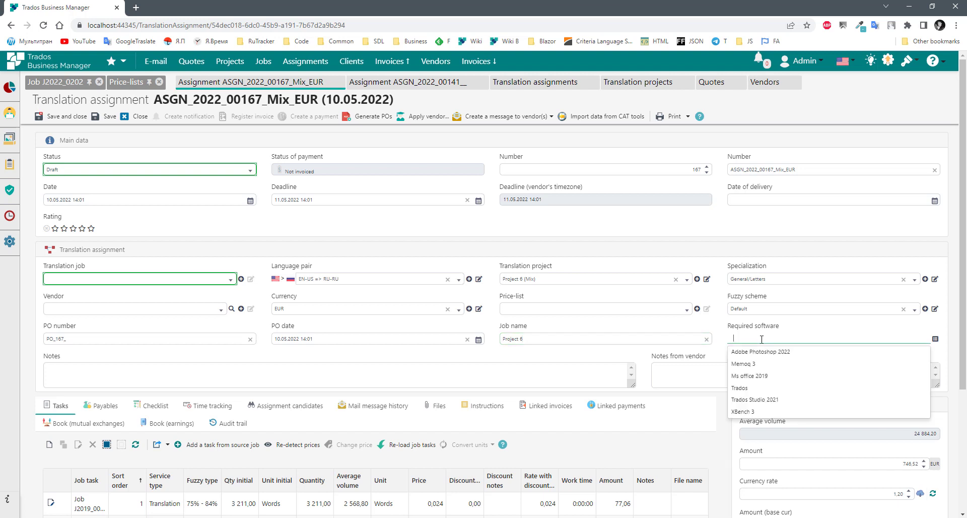
{"action": "left_click", "coordinate": [722, 331]}
- Examine both notes fields and the assignment totals, including the amount, currency rate and base-currency amount
{"action": "left_click", "coordinate": [561, 381]}
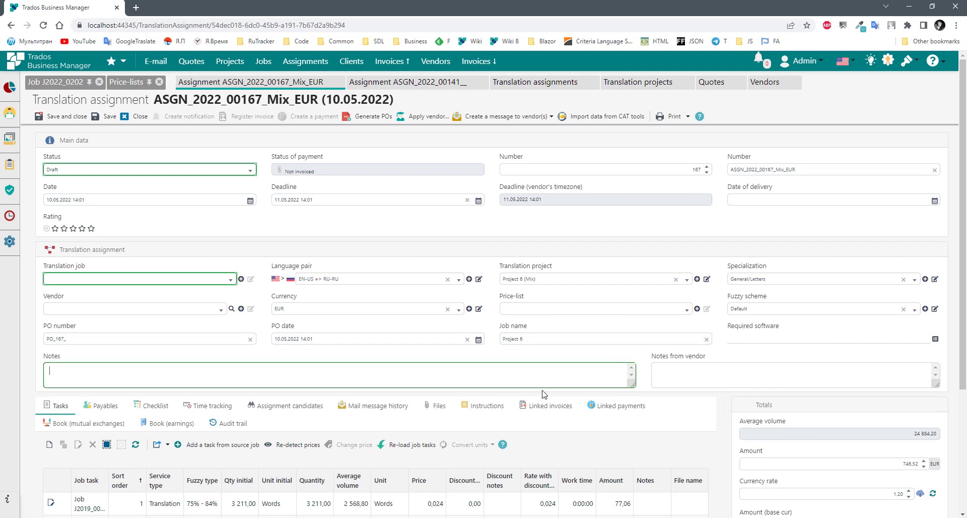
{"action": "left_click", "coordinate": [708, 371]}
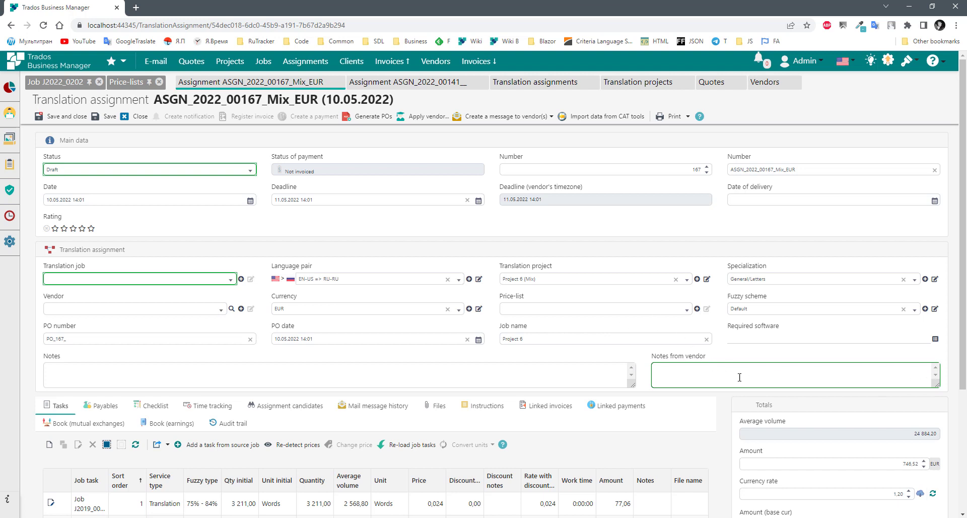
{"action": "scroll", "coordinate": [547, 325], "scroll_direction": "down", "scroll_amount": 3}
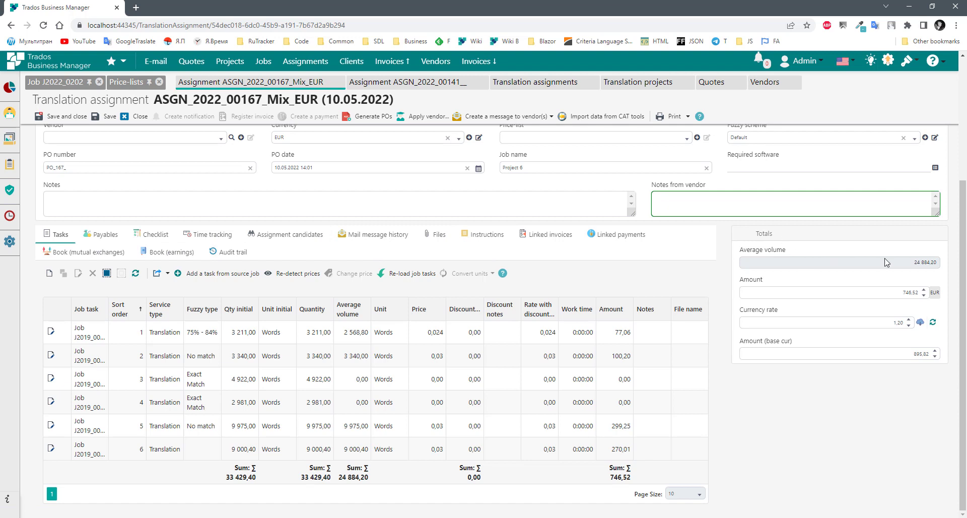
{"action": "left_click", "coordinate": [851, 293]}
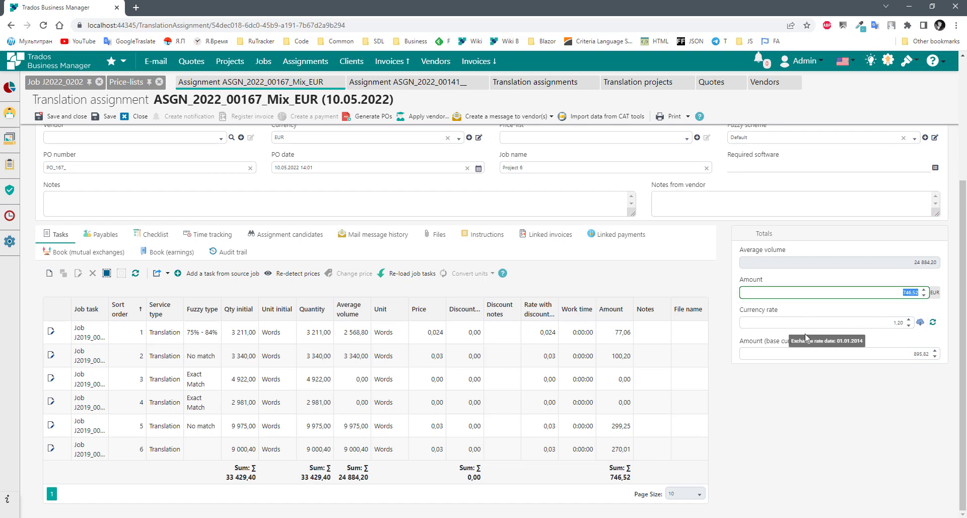
{"action": "left_click", "coordinate": [783, 351]}
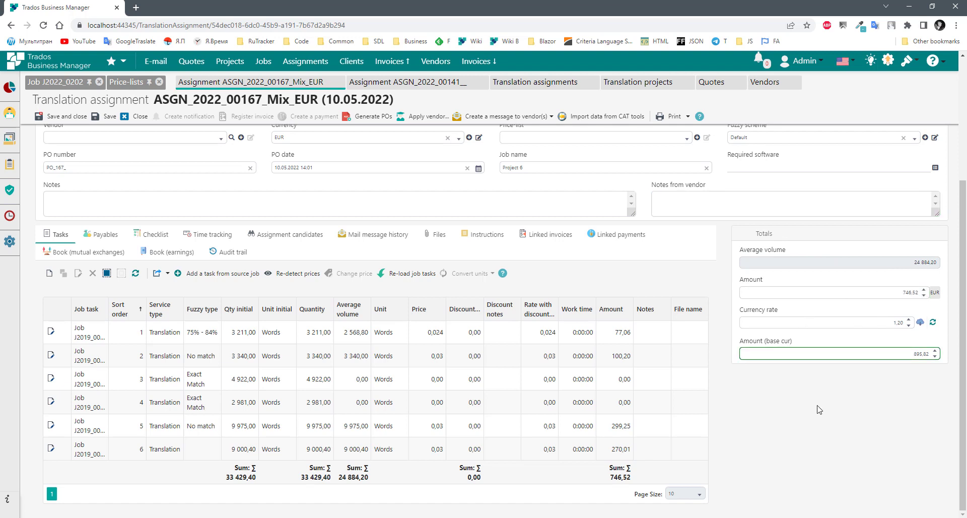
{"action": "left_click", "coordinate": [822, 403]}
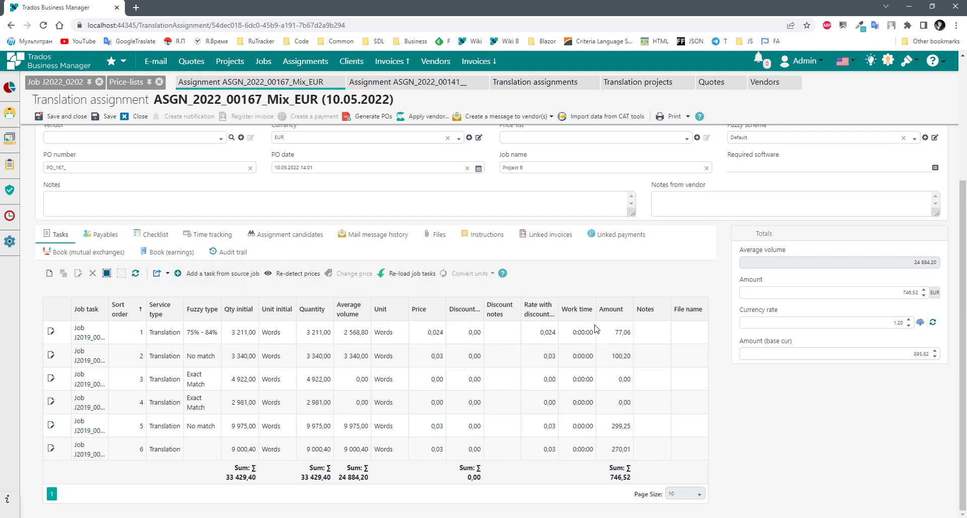
- Review the assignment's task list and its amount sum alongside the main data and the totals
{"action": "scroll", "coordinate": [493, 319], "scroll_direction": "up", "scroll_amount": 2}
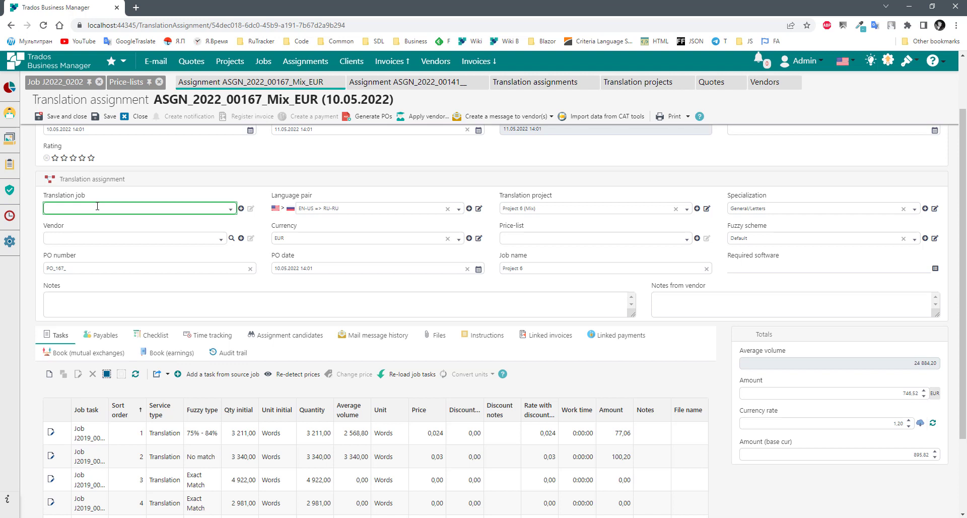
{"action": "scroll", "coordinate": [146, 360], "scroll_direction": "down", "scroll_amount": 2}
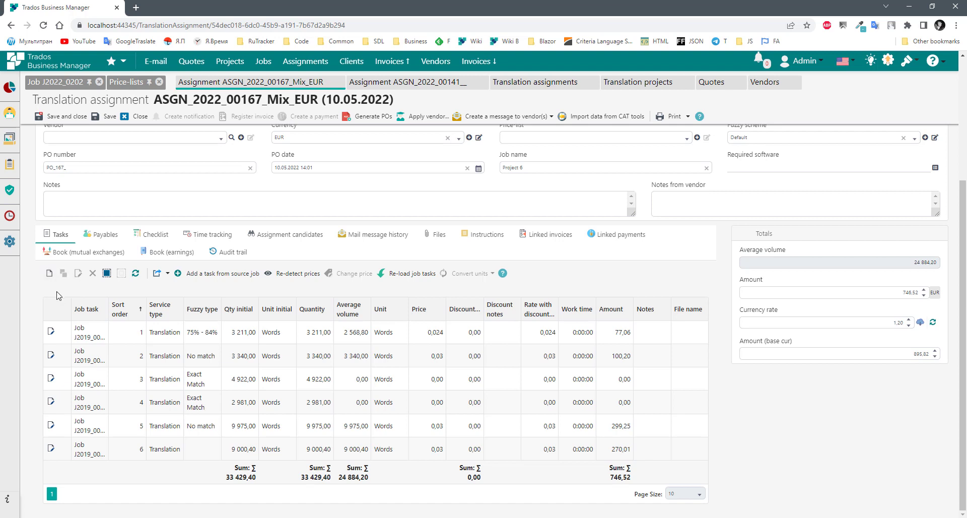
{"action": "scroll", "coordinate": [344, 362], "scroll_direction": "up", "scroll_amount": 1}
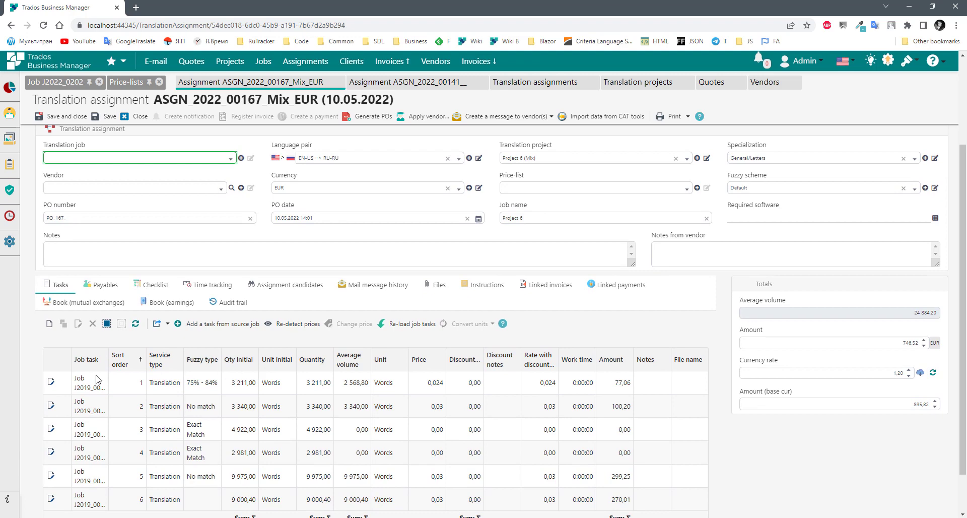
{"action": "scroll", "coordinate": [330, 404], "scroll_direction": "up", "scroll_amount": 2}
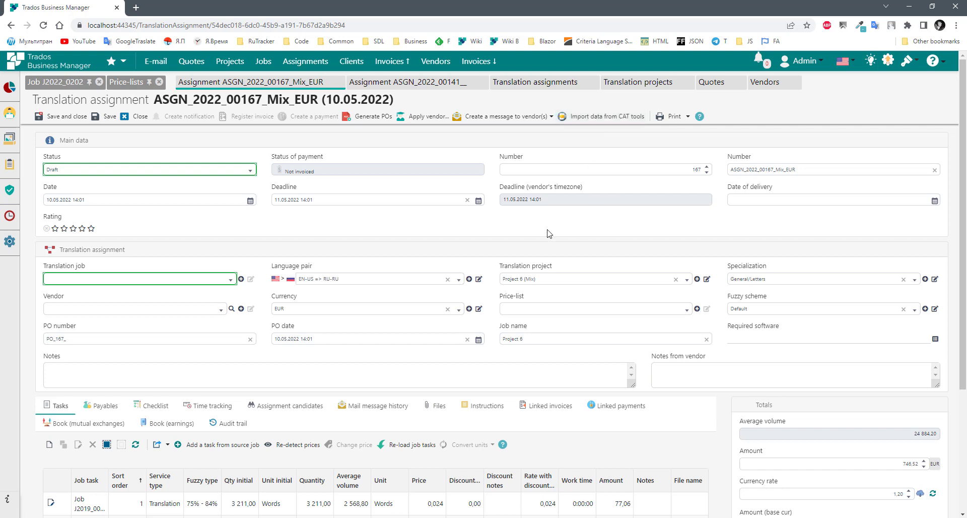
{"action": "scroll", "coordinate": [394, 322], "scroll_direction": "down", "scroll_amount": 2}
{"action": "scroll", "coordinate": [394, 323], "scroll_direction": "down", "scroll_amount": 2}
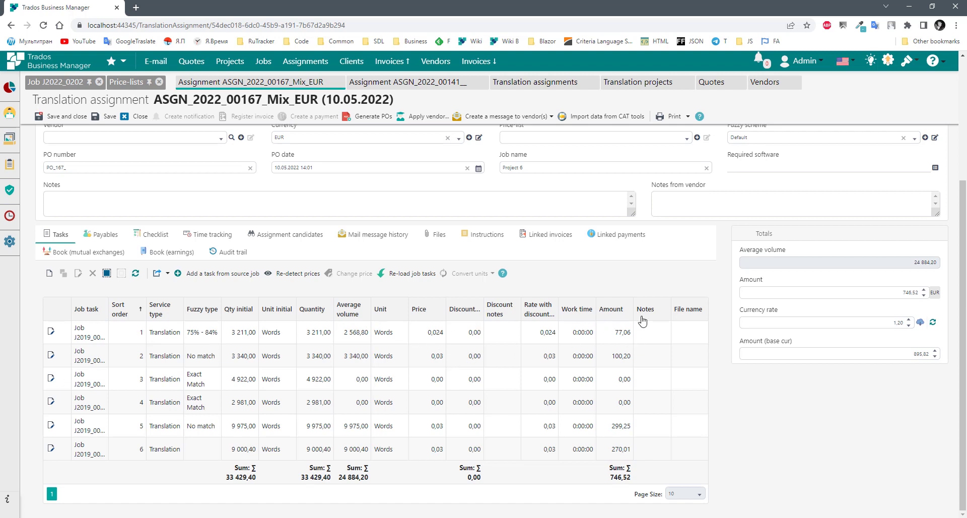
{"action": "left_click_drag", "start_coordinate": [610, 476], "coordinate": [633, 477]}
{"action": "left_click", "coordinate": [838, 450]}
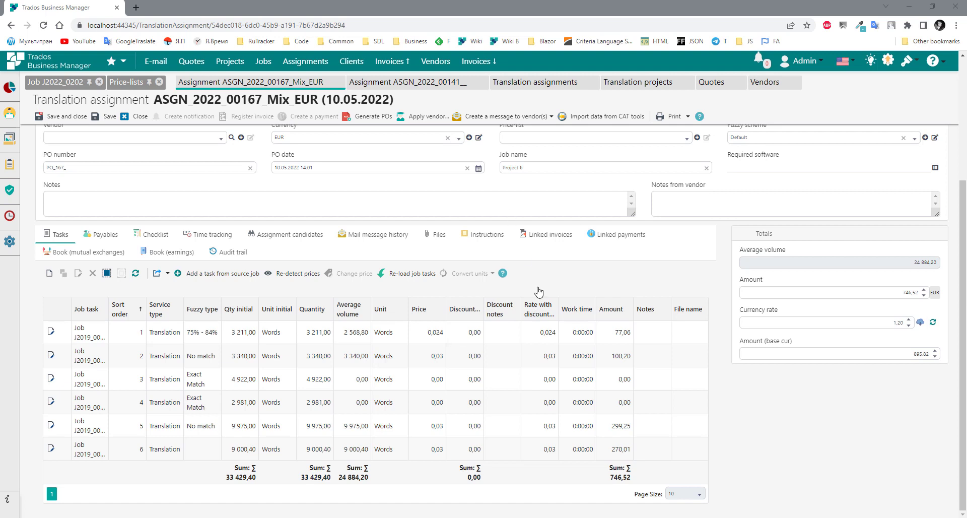
- Start a new payable for the assignment with service type DTP and a quantity of 1
{"action": "left_click", "coordinate": [95, 236]}
{"action": "left_click", "coordinate": [94, 235]}
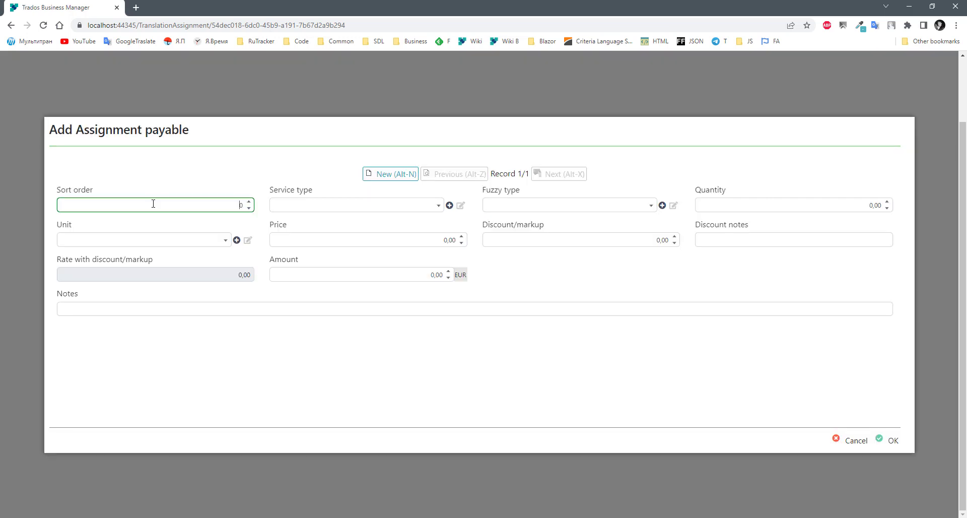
{"action": "left_click", "coordinate": [326, 208]}
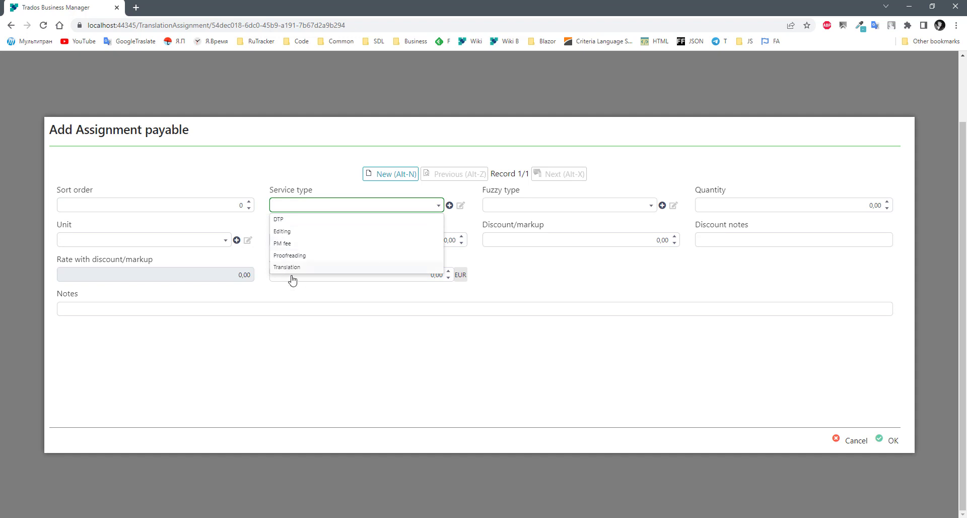
{"action": "left_click", "coordinate": [306, 221]}
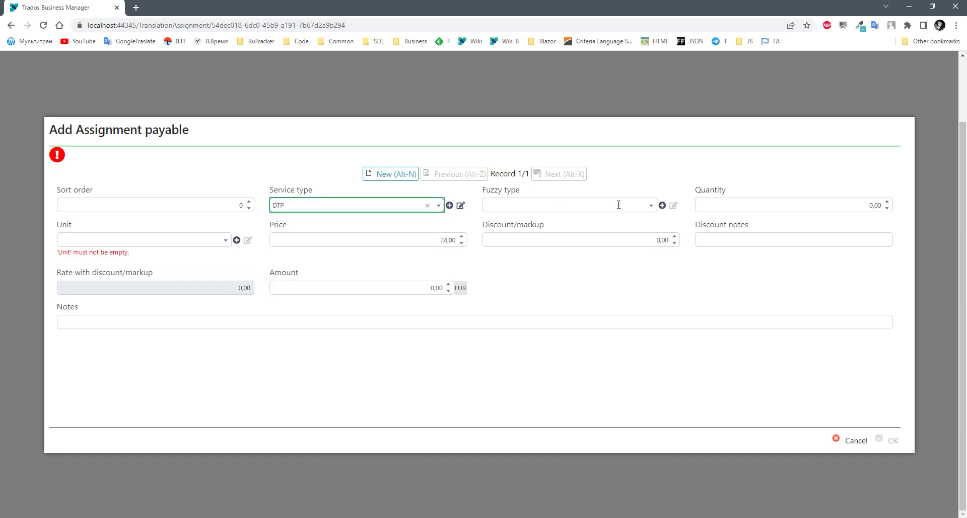
{"action": "left_click", "coordinate": [760, 205]}
{"action": "type", "text": "1"}
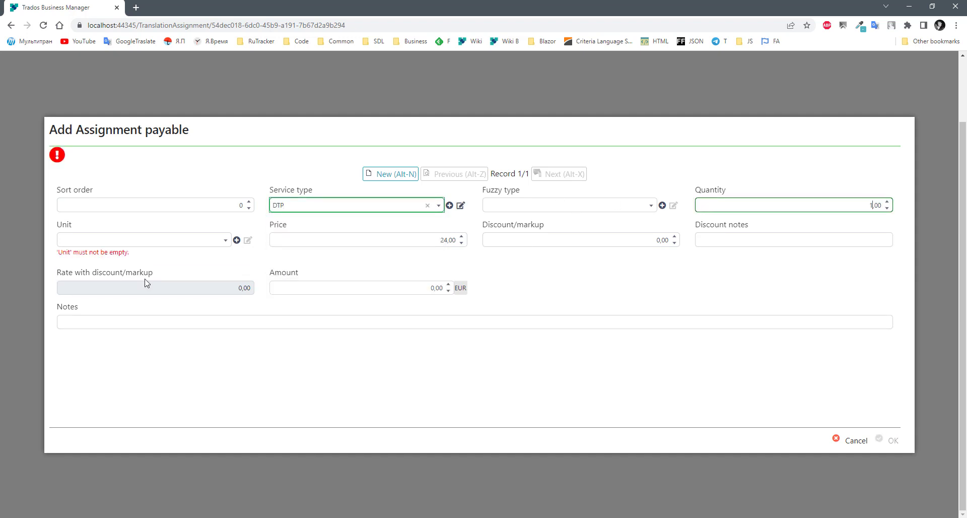
- Set the payable's unit to Flat rate and its price and amount to 501, and save it
{"action": "left_click", "coordinate": [79, 240]}
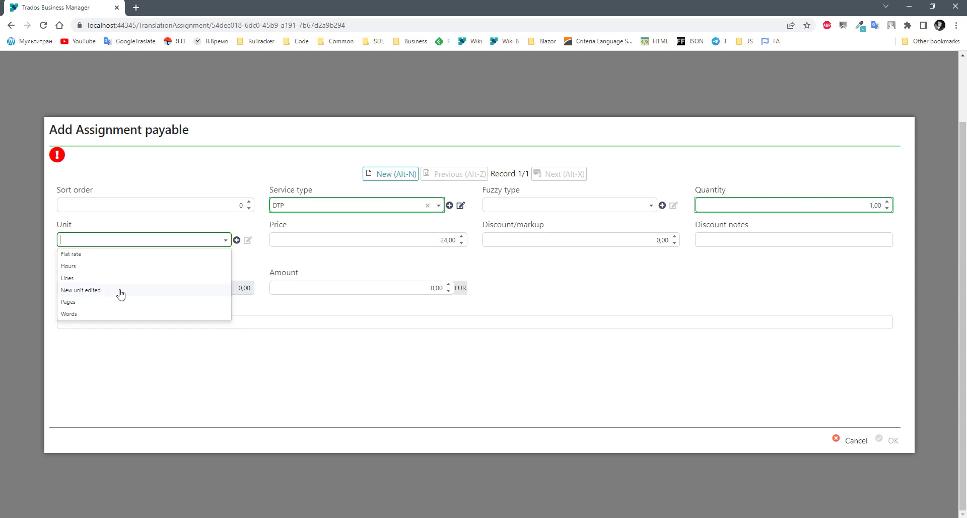
{"action": "left_click", "coordinate": [94, 254]}
{"action": "left_click", "coordinate": [376, 238]}
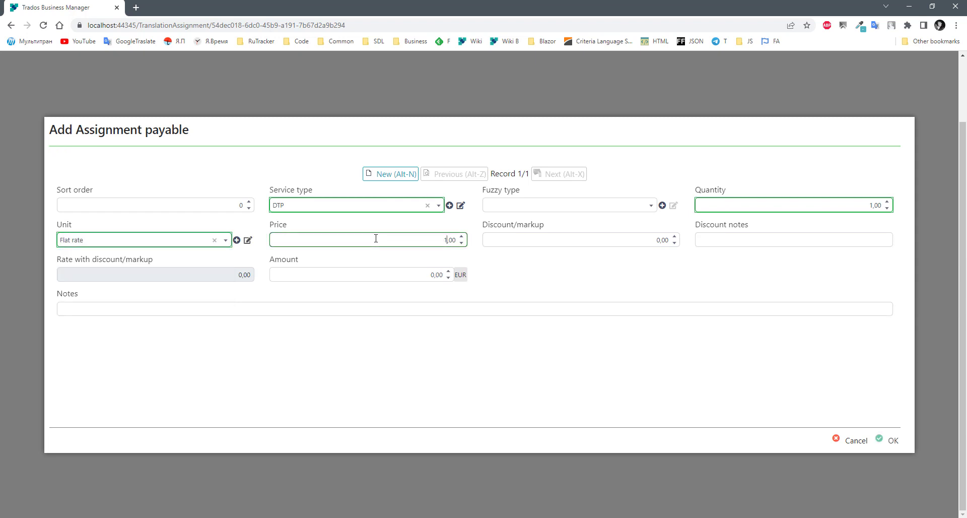
{"action": "left_click", "coordinate": [575, 245]}
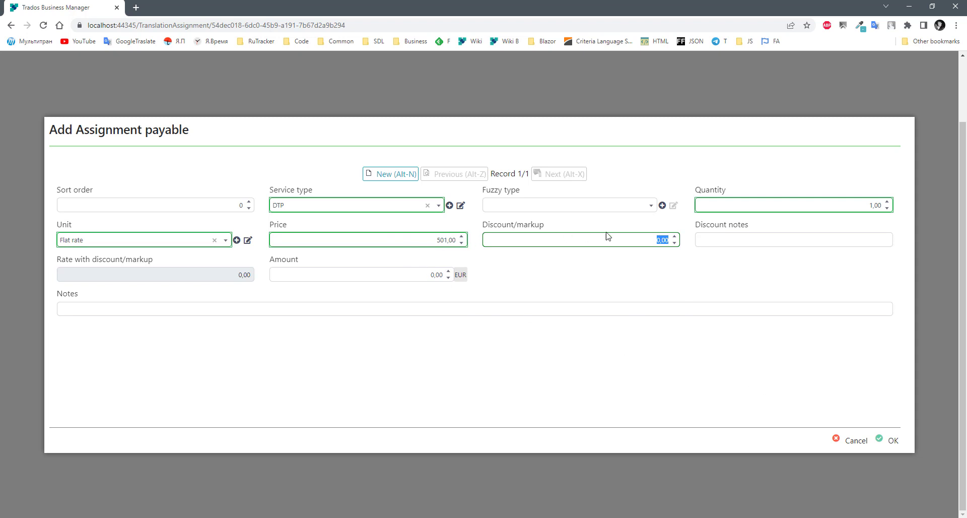
{"action": "left_click", "coordinate": [352, 275]}
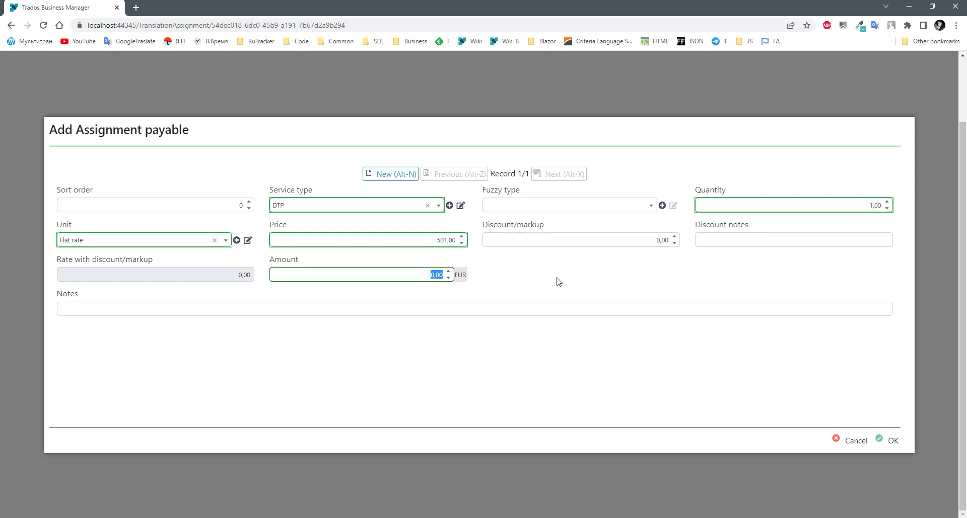
{"action": "type", "text": "501"}
{"action": "key", "text": "Tab"}
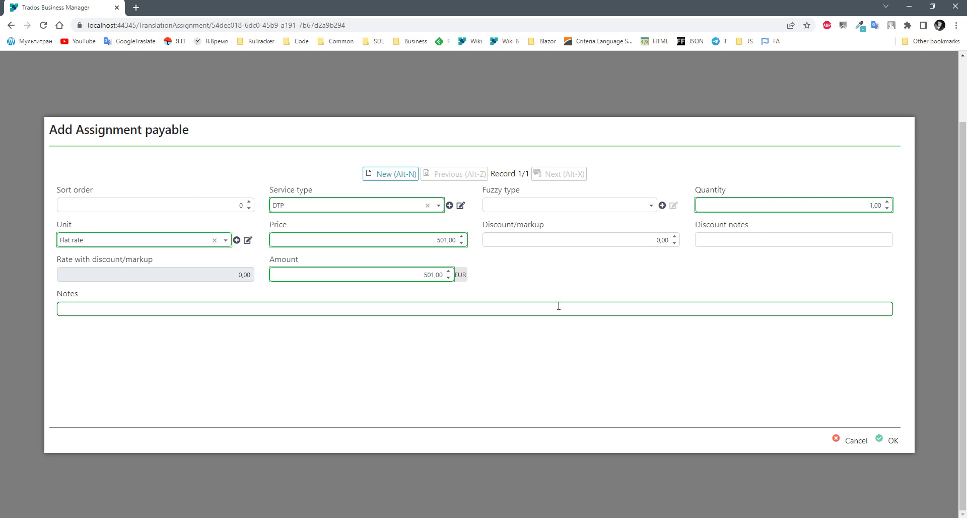
{"action": "key", "text": "Return"}
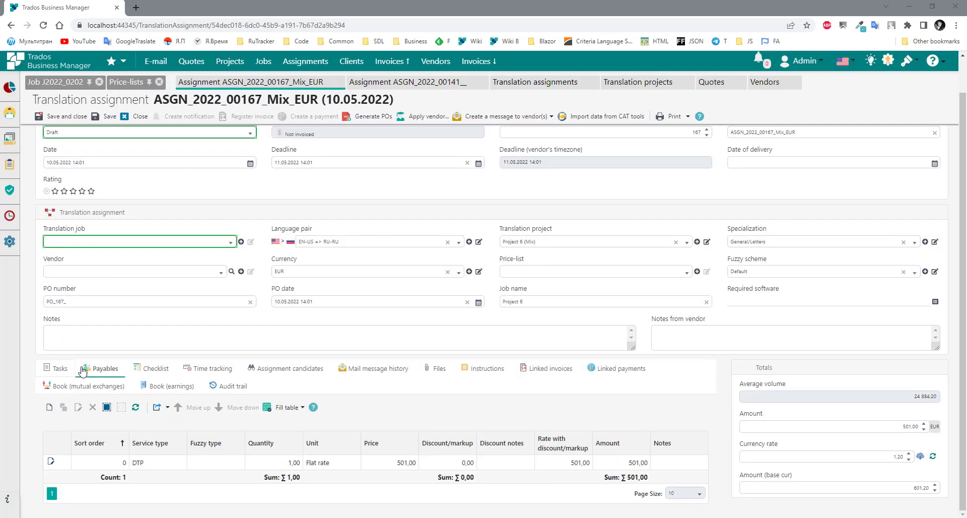
- Compare the task list's amount sum with the amount in the assignment totals
{"action": "left_click", "coordinate": [58, 368]}
{"action": "scroll", "coordinate": [625, 331], "scroll_direction": "down", "scroll_amount": 3}
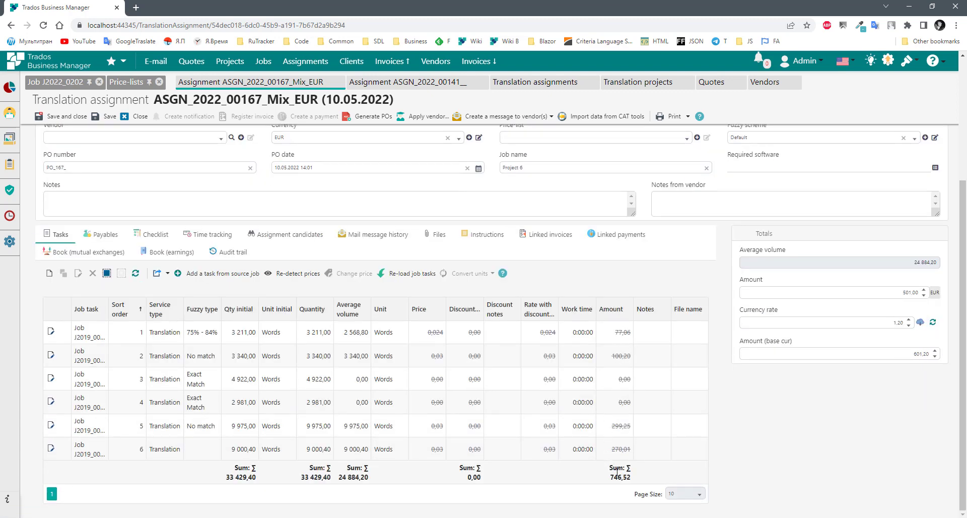
{"action": "left_click_drag", "start_coordinate": [611, 477], "coordinate": [638, 480]}
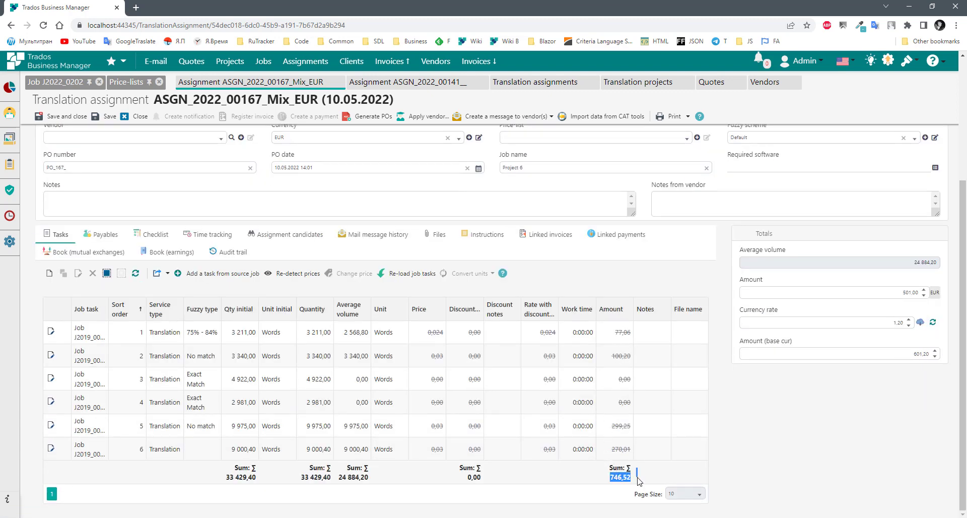
{"action": "left_click", "coordinate": [897, 292]}
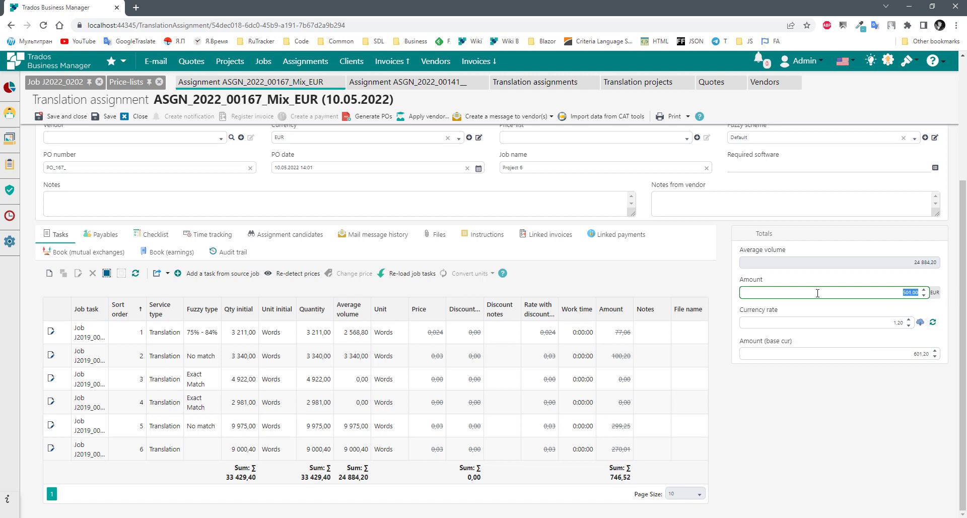
- Delete the DTP payable from the assignment and confirm the deletion
{"action": "left_click", "coordinate": [103, 237]}
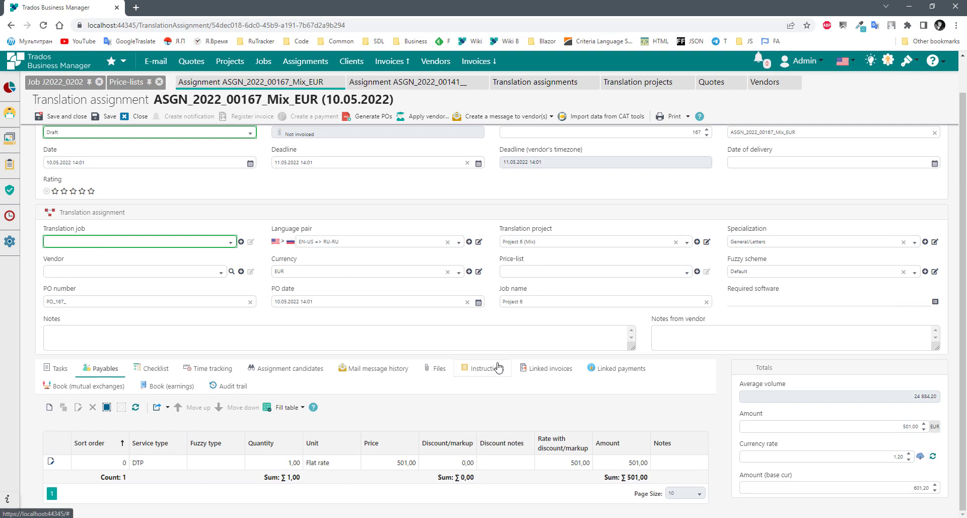
{"action": "left_click", "coordinate": [623, 466]}
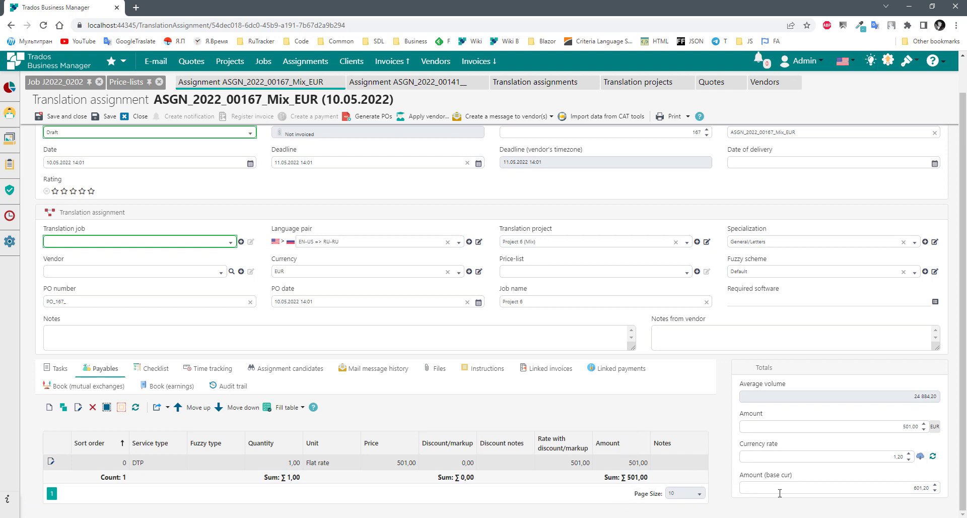
{"action": "mouse_move", "coordinate": [784, 476]}
{"action": "left_click", "coordinate": [92, 407]}
{"action": "left_click", "coordinate": [593, 304]}
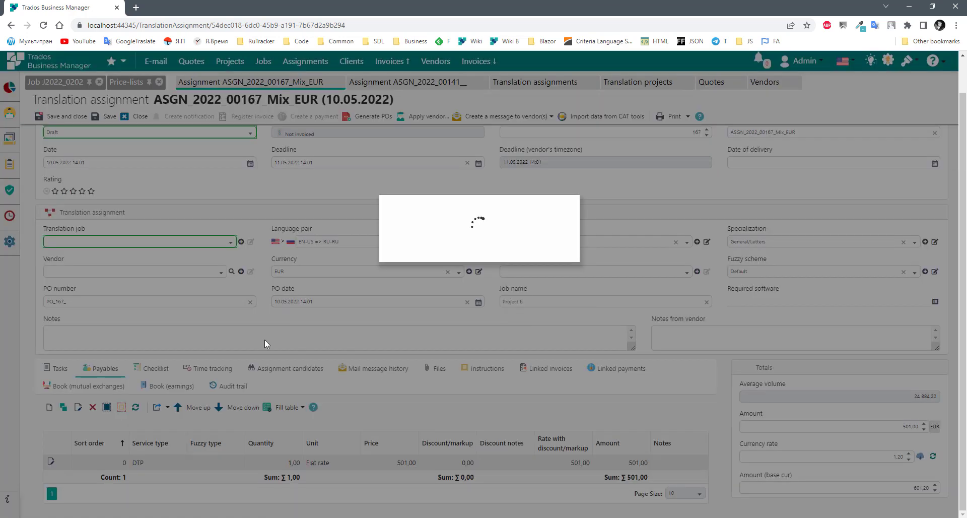
- Recheck the task amounts and their sum against the total amount without any payables
{"action": "left_click", "coordinate": [65, 375]}
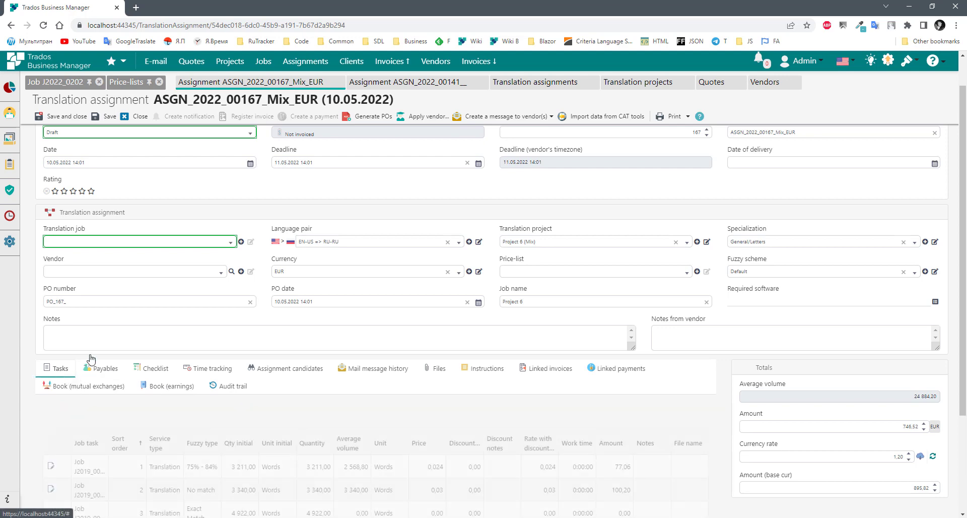
{"action": "scroll", "coordinate": [267, 344], "scroll_direction": "down", "scroll_amount": 3}
{"action": "scroll", "coordinate": [836, 406], "scroll_direction": "down", "scroll_amount": 2}
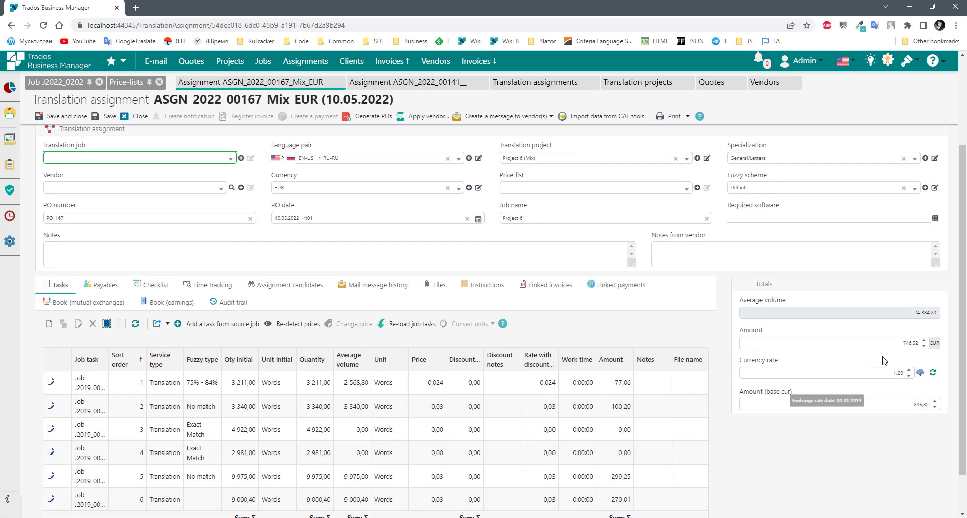
{"action": "left_click", "coordinate": [892, 336]}
{"action": "scroll", "coordinate": [710, 433], "scroll_direction": "down", "scroll_amount": 1}
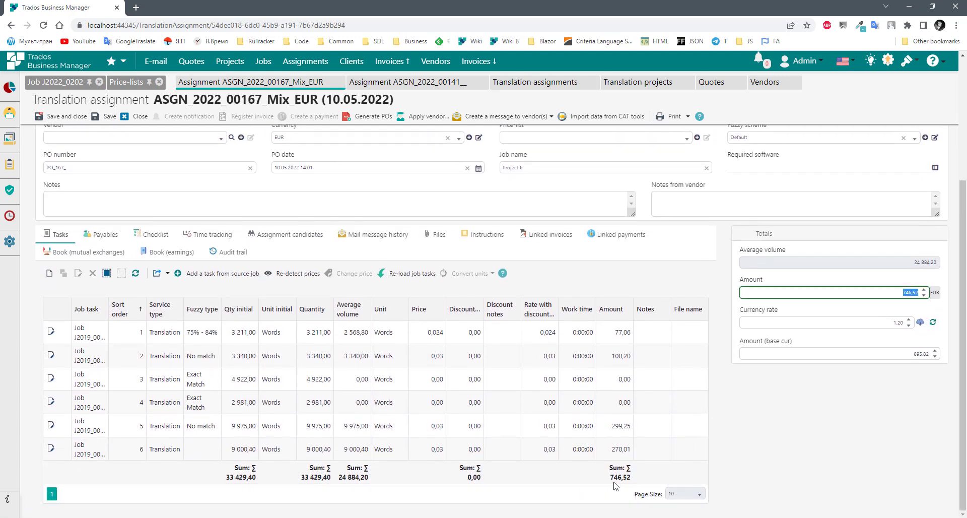
{"action": "left_click_drag", "start_coordinate": [610, 478], "coordinate": [655, 475]}
{"action": "left_click", "coordinate": [808, 433]}
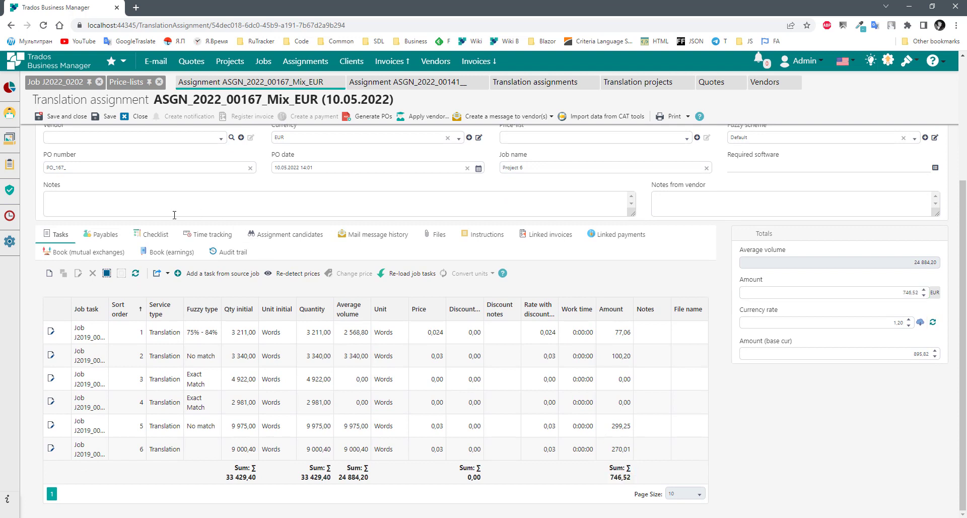
- Load a default checklist into the assignment and look over its Optional task and QA check items
{"action": "left_click", "coordinate": [152, 235]}
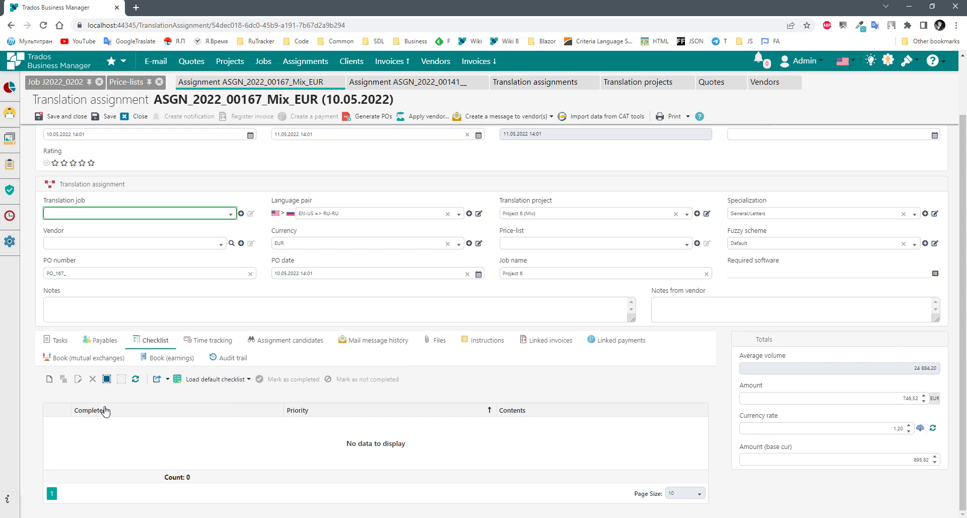
{"action": "left_click", "coordinate": [204, 380]}
{"action": "left_click", "coordinate": [193, 397]}
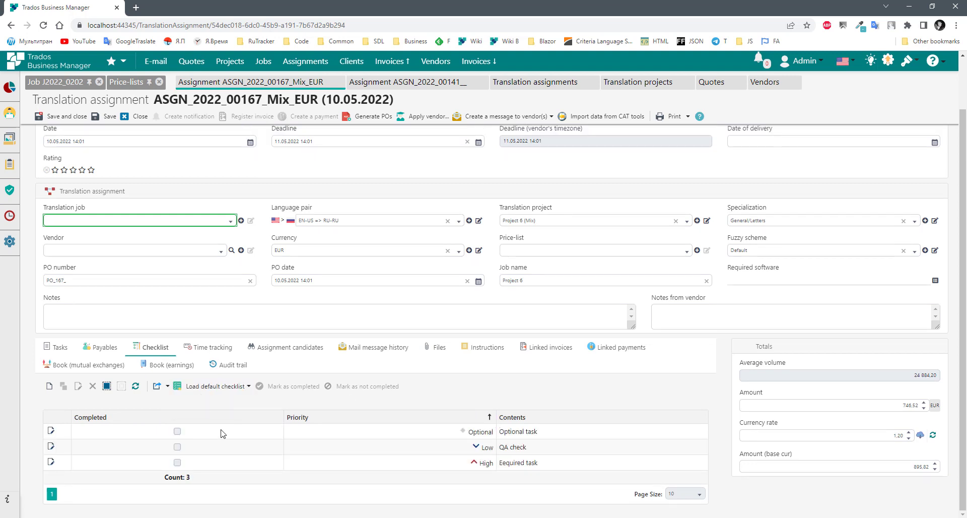
{"action": "left_click", "coordinate": [397, 434]}
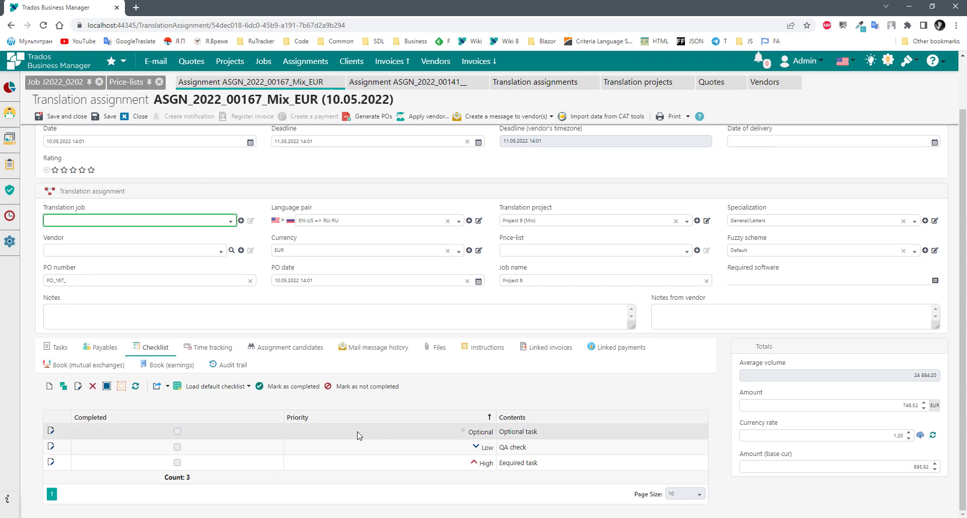
{"action": "left_click", "coordinate": [372, 451]}
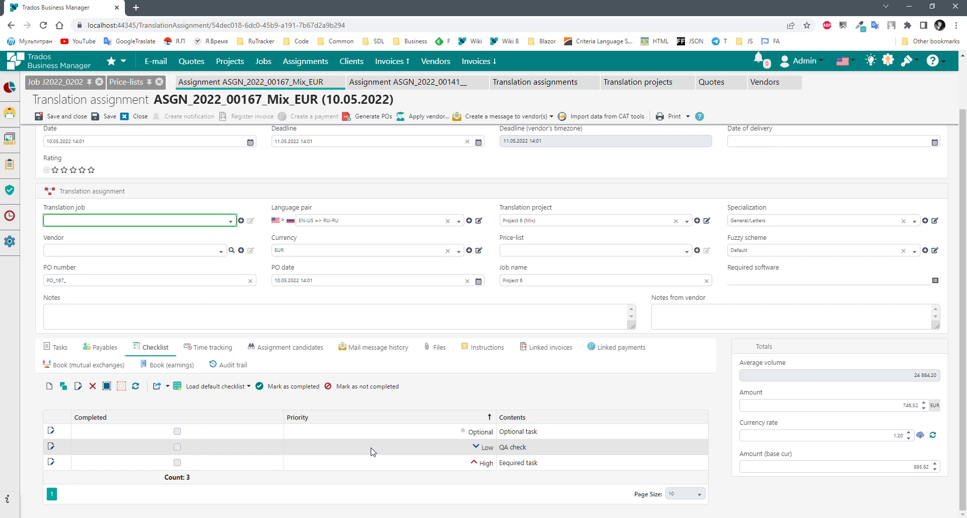
- Examine the assignment's time tracking, candidates, mail message history and file folders
{"action": "left_click", "coordinate": [204, 347]}
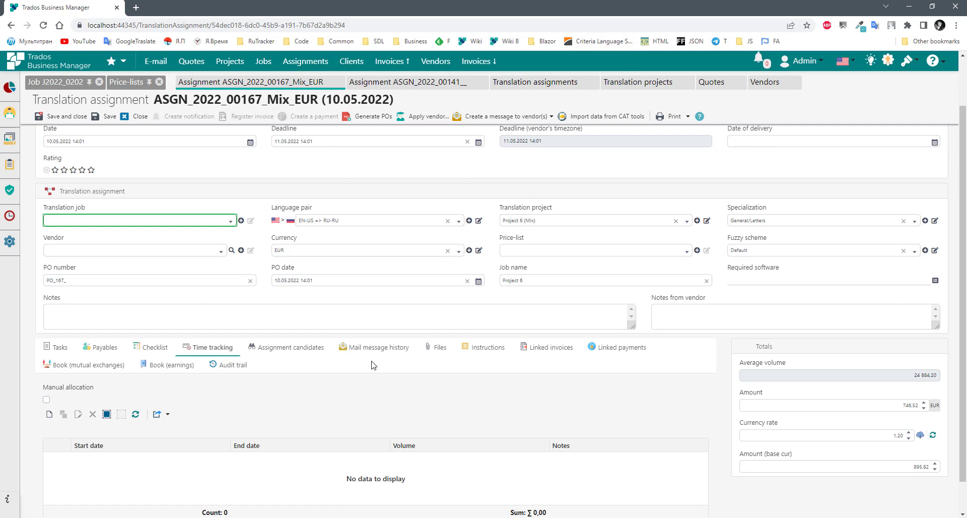
{"action": "left_click", "coordinate": [302, 352]}
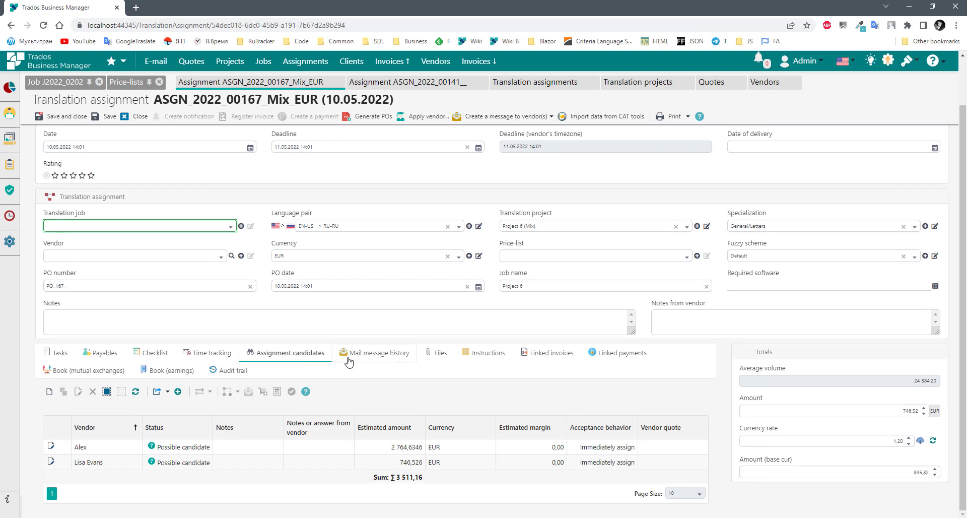
{"action": "left_click", "coordinate": [370, 355]}
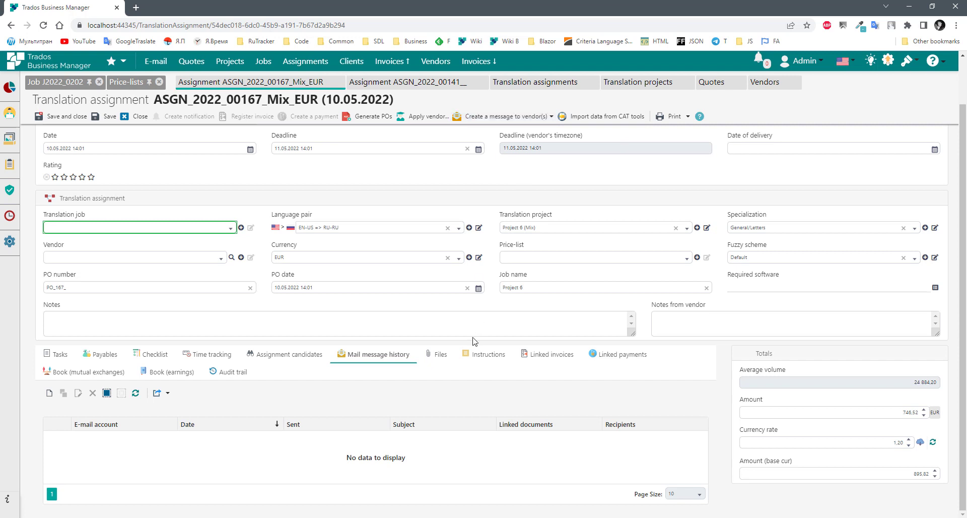
{"action": "left_click", "coordinate": [436, 354]}
{"action": "scroll", "coordinate": [655, 363], "scroll_direction": "down", "scroll_amount": 1}
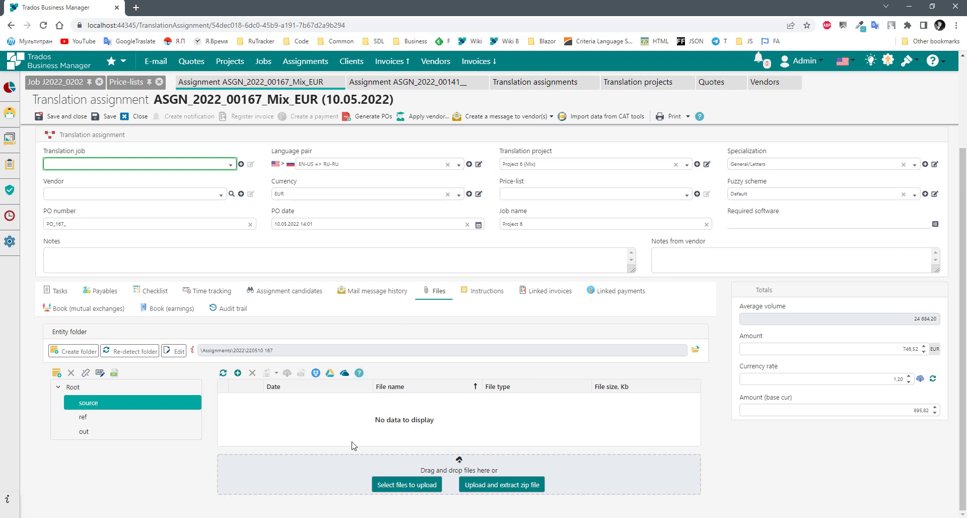
- Write the lines "kldsvds" and "fdsgdsfds" in the assignment's instructions and make the second line bold
{"action": "left_click", "coordinate": [484, 298]}
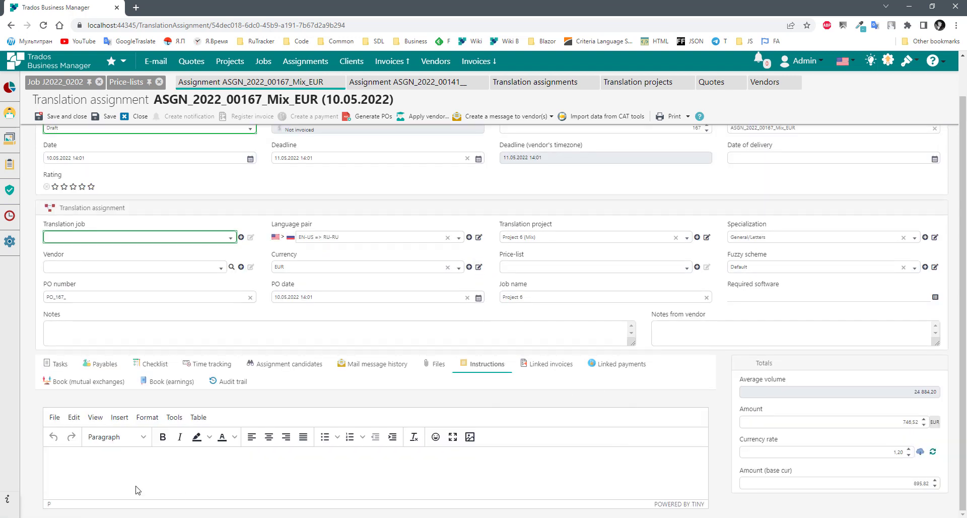
{"action": "left_click", "coordinate": [118, 476]}
{"action": "type", "text": "kldsvds"}
{"action": "key", "text": "Return"}
{"action": "type", "text": "fdsg"}
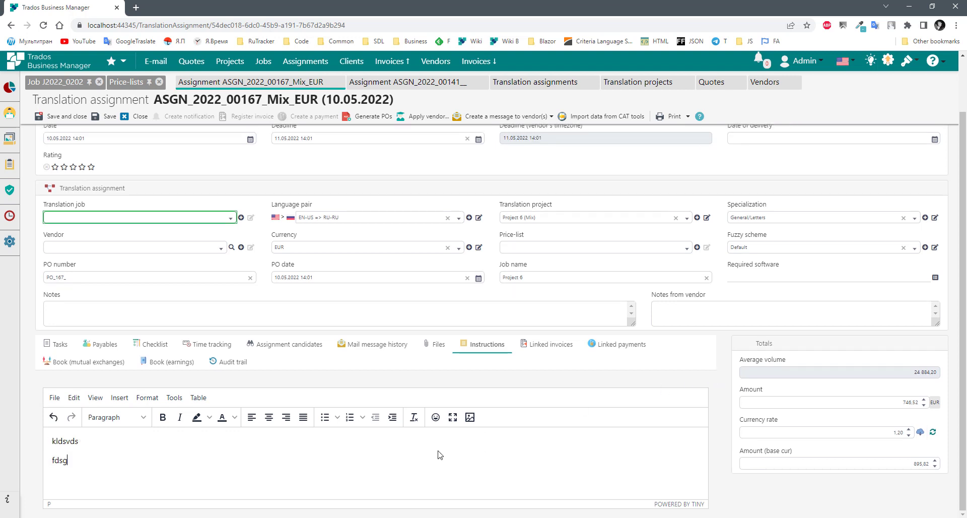
{"action": "type", "text": "dsfds"}
{"action": "key", "text": "shift+Home"}
{"action": "key", "text": "ctrl+b"}
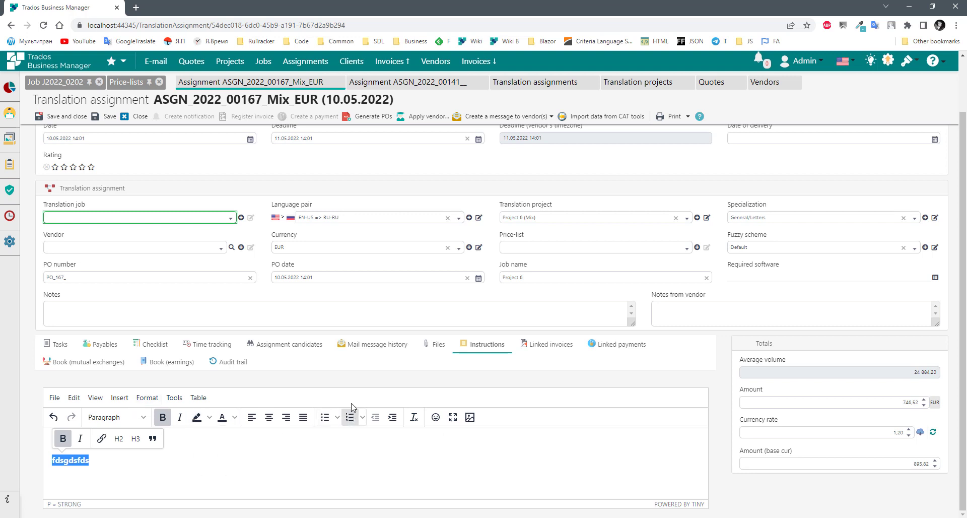
{"action": "left_click", "coordinate": [145, 459]}
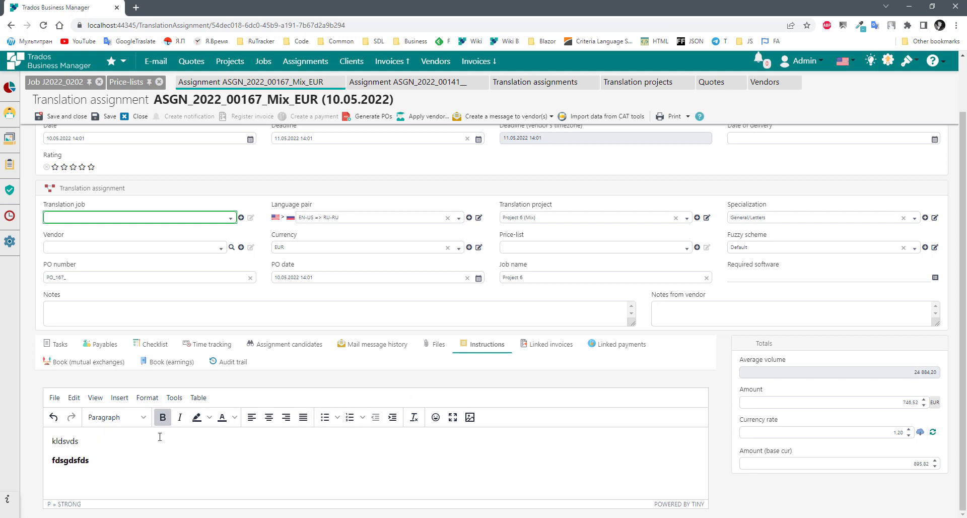
{"action": "left_click_drag", "start_coordinate": [90, 460], "coordinate": [25, 460]}
{"action": "left_click", "coordinate": [231, 454]}
{"action": "left_click_drag", "start_coordinate": [88, 460], "coordinate": [6, 434]}
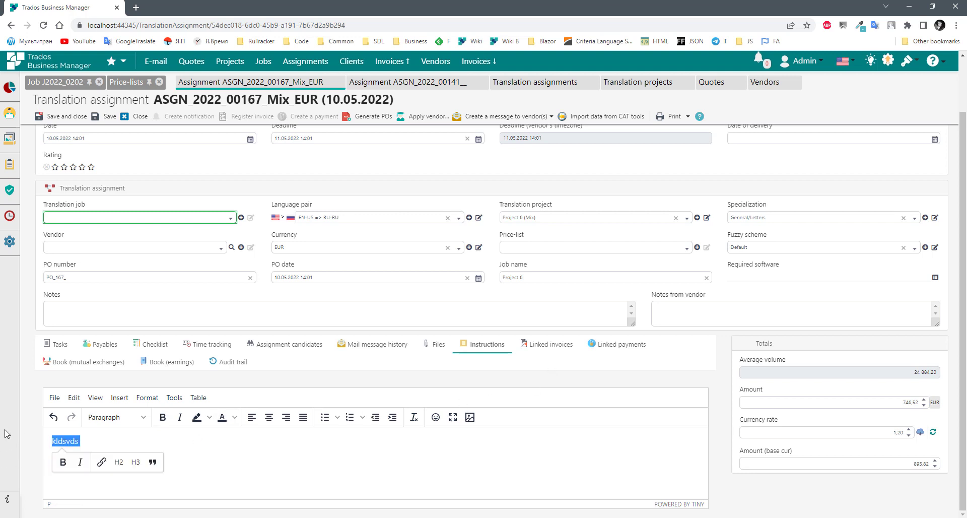
{"action": "left_click", "coordinate": [238, 463]}
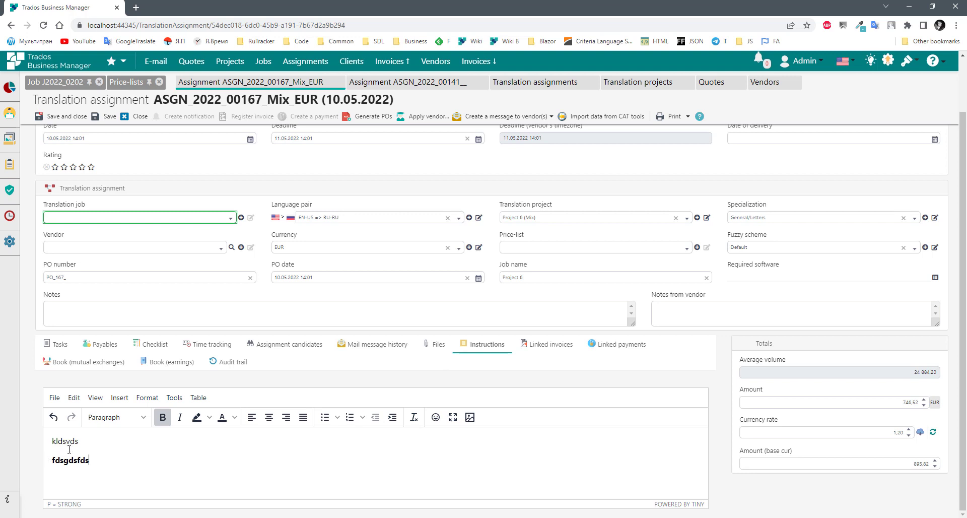
{"action": "left_click_drag", "start_coordinate": [89, 460], "coordinate": [17, 444]}
{"action": "left_click", "coordinate": [257, 462]}
- Examine the assignment's linked invoices and linked payments
{"action": "left_click", "coordinate": [546, 343]}
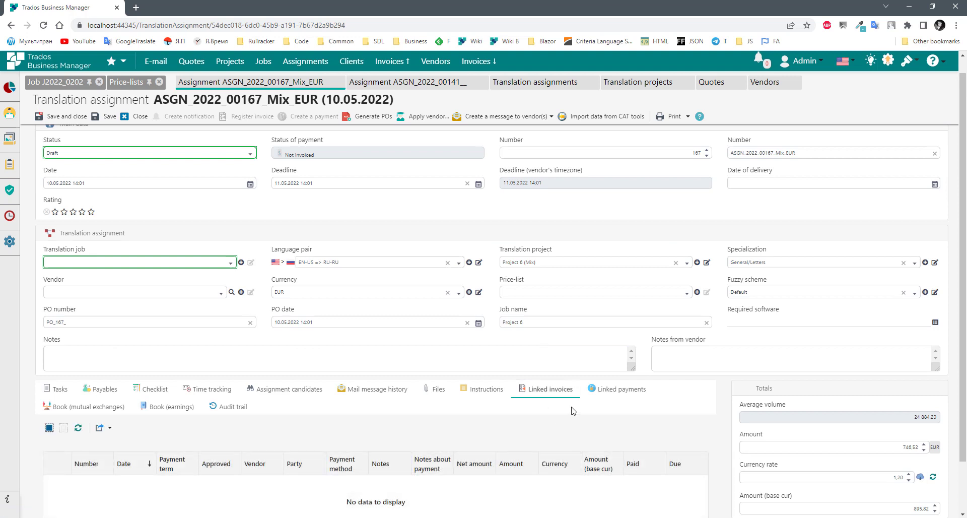
{"action": "scroll", "coordinate": [570, 411], "scroll_direction": "down", "scroll_amount": 1}
{"action": "scroll", "coordinate": [390, 255], "scroll_direction": "up", "scroll_amount": 2}
{"action": "scroll", "coordinate": [546, 302], "scroll_direction": "down", "scroll_amount": 2}
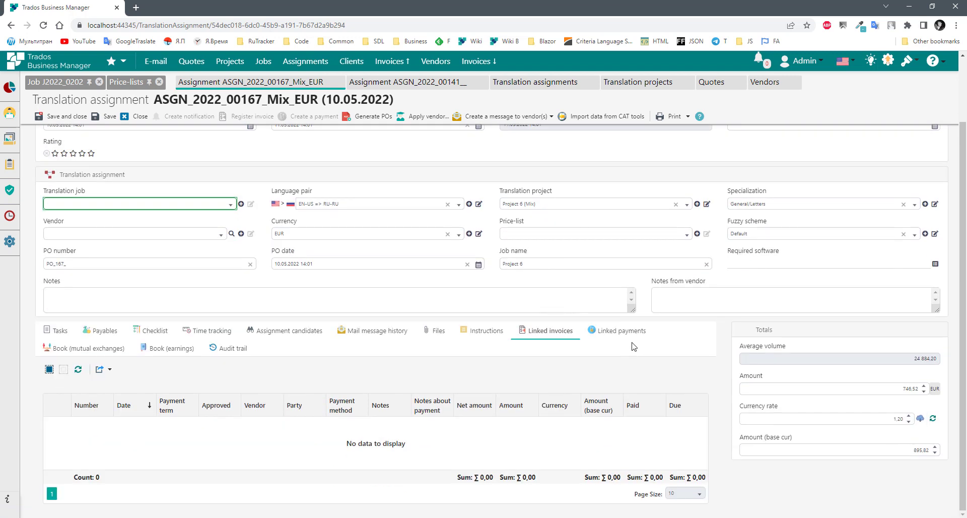
{"action": "left_click", "coordinate": [621, 332]}
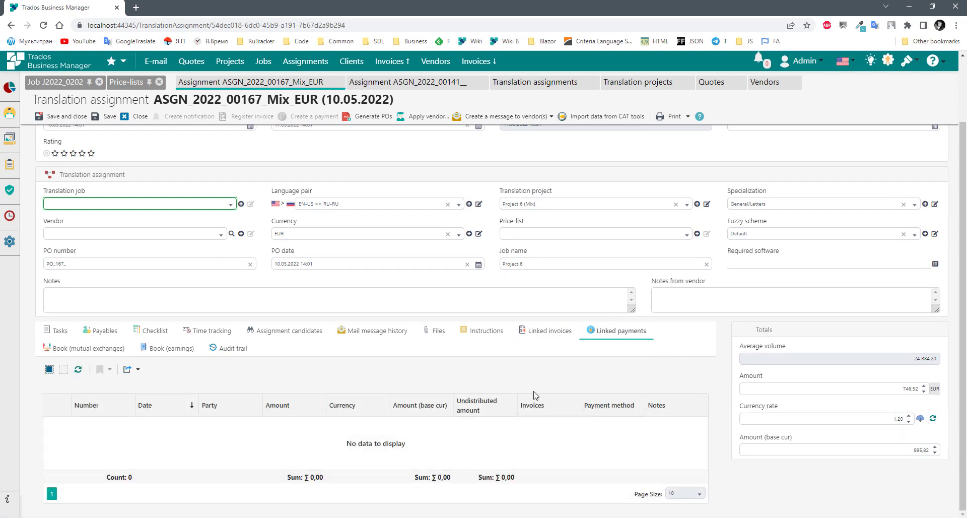
{"action": "left_click", "coordinate": [538, 332]}
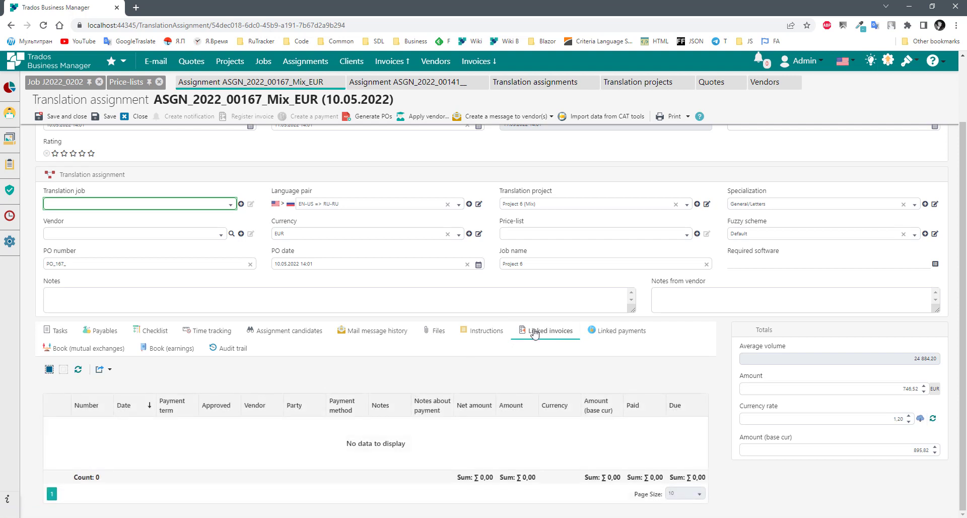
- Examine the assignment's mutual exchanges book, earnings book and audit trail
{"action": "left_click", "coordinate": [86, 352]}
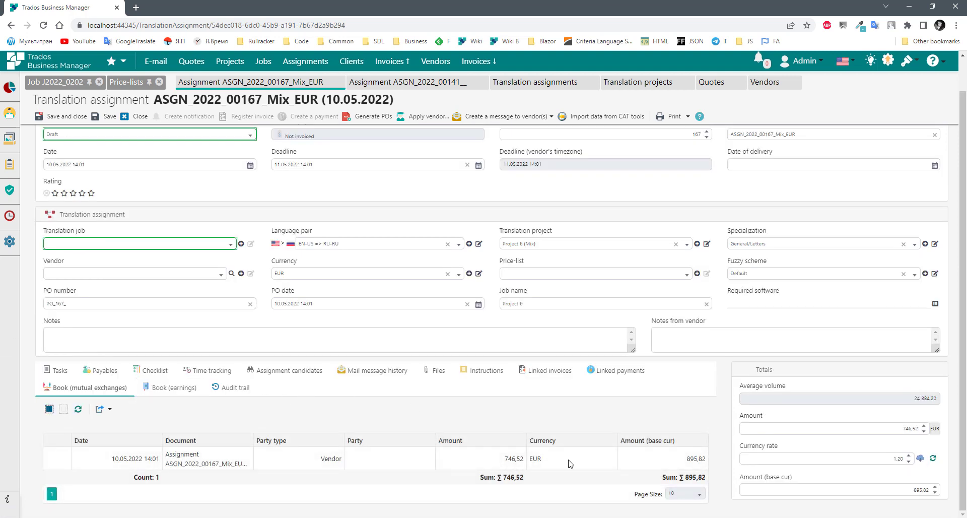
{"action": "left_click", "coordinate": [176, 390]}
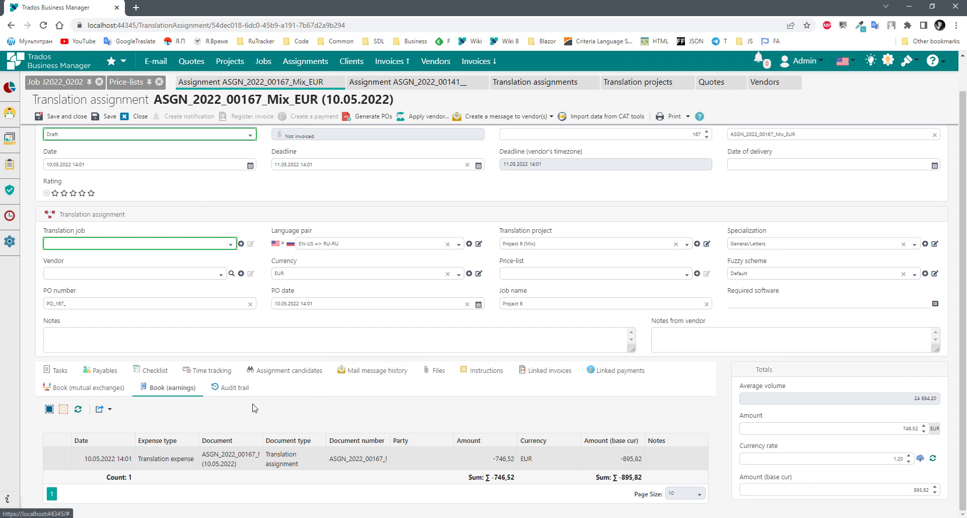
{"action": "left_click", "coordinate": [243, 391]}
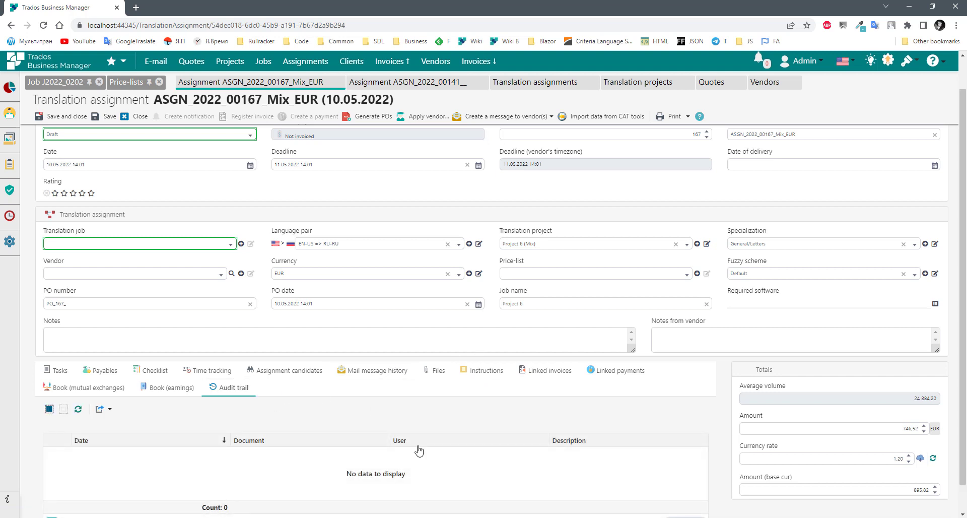
{"action": "scroll", "coordinate": [521, 414], "scroll_direction": "down", "scroll_amount": 1}
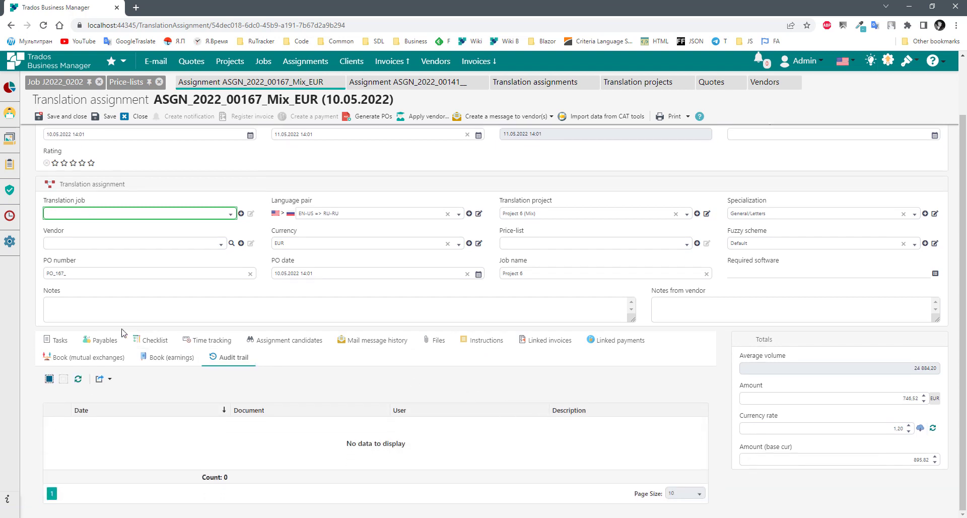
- Return to the assignment's tasks and look over the task rows and main data fields once more
{"action": "left_click", "coordinate": [59, 341]}
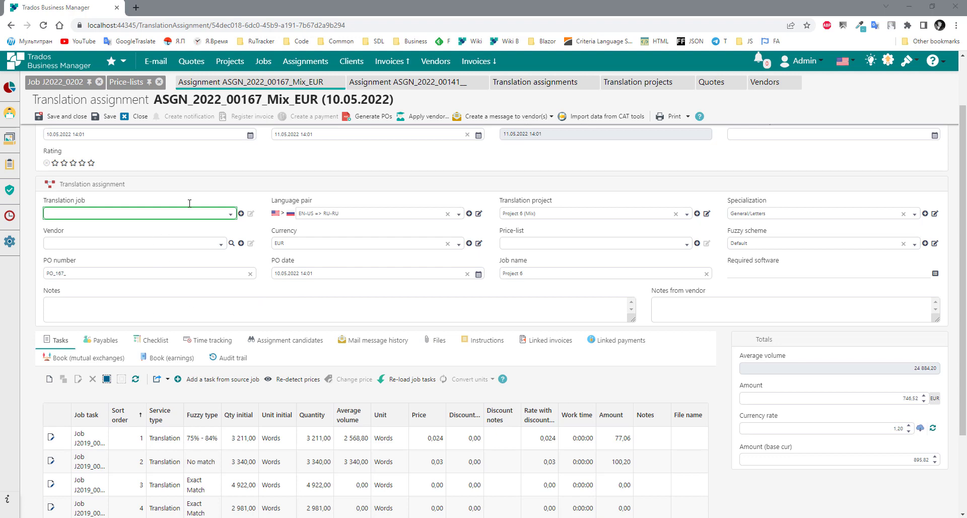
{"action": "scroll", "coordinate": [189, 203], "scroll_direction": "down", "scroll_amount": 3}
{"action": "scroll", "coordinate": [354, 301], "scroll_direction": "up", "scroll_amount": 4}
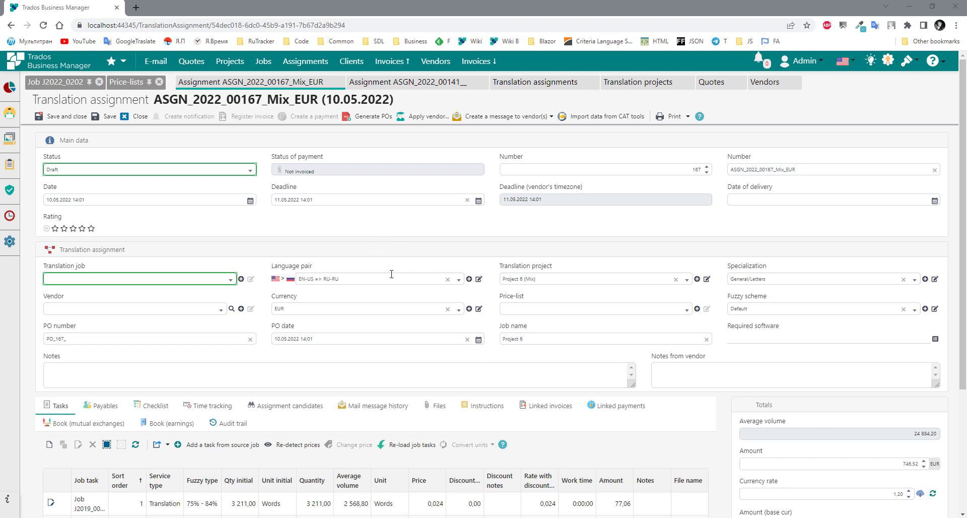
- Show the list of translation jobs and check the unassigned quantity of the first job
{"action": "left_click", "coordinate": [263, 63]}
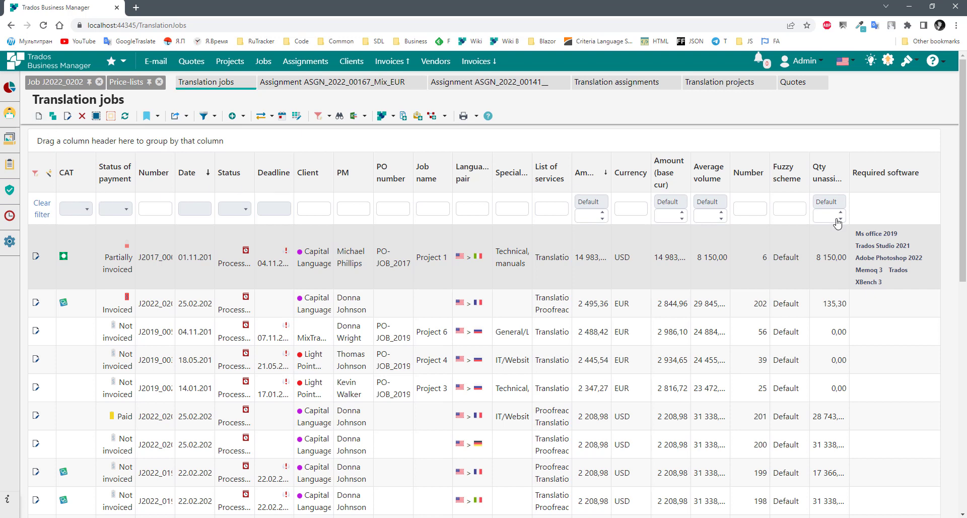
{"action": "scroll", "coordinate": [817, 412], "scroll_direction": "down", "scroll_amount": 2}
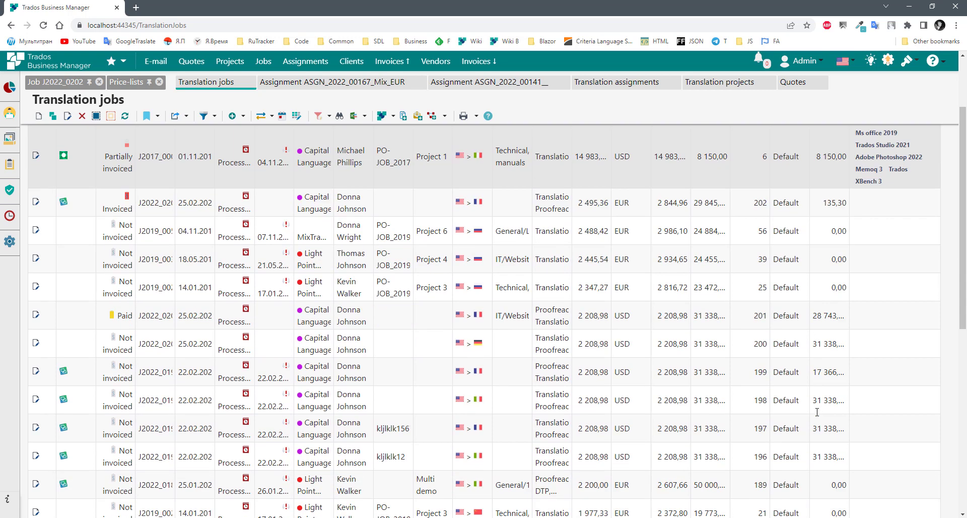
{"action": "scroll", "coordinate": [821, 323], "scroll_direction": "up", "scroll_amount": 2}
{"action": "left_click_drag", "start_coordinate": [821, 256], "coordinate": [850, 263]}
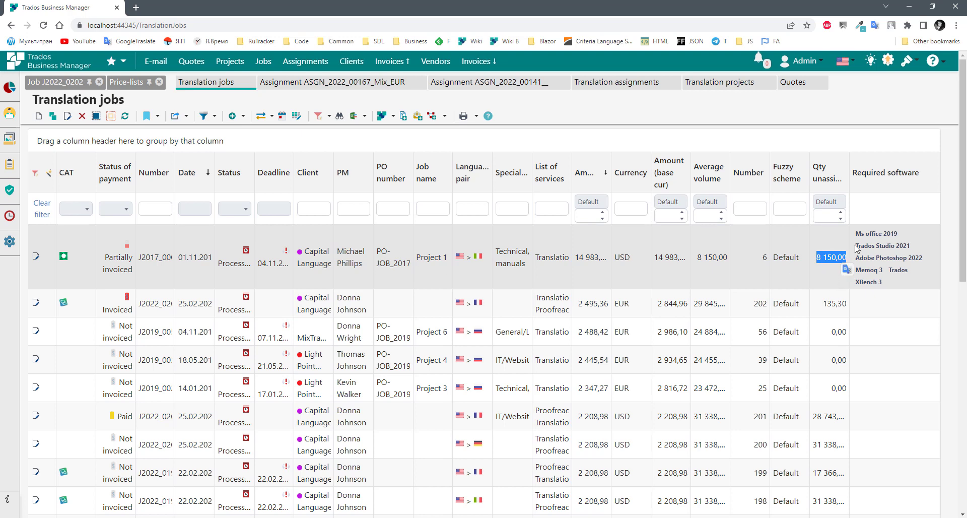
- Open the Capital Languages job for Project 1 and look over its tasks, totals and main data
{"action": "double_click", "coordinate": [521, 252]}
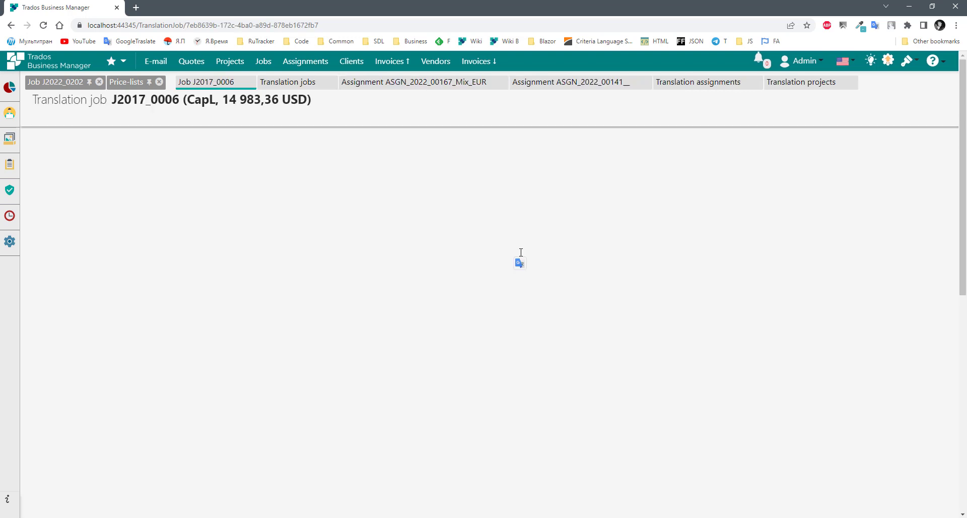
{"action": "scroll", "coordinate": [524, 302], "scroll_direction": "down", "scroll_amount": 7}
{"action": "scroll", "coordinate": [534, 348], "scroll_direction": "up", "scroll_amount": 2}
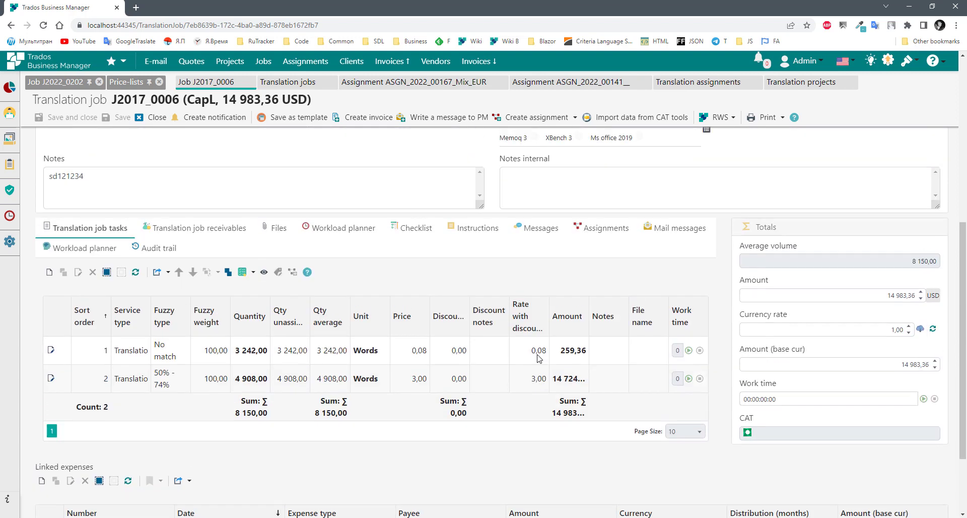
{"action": "scroll", "coordinate": [539, 358], "scroll_direction": "up", "scroll_amount": 2}
{"action": "scroll", "coordinate": [438, 353], "scroll_direction": "up", "scroll_amount": 4}
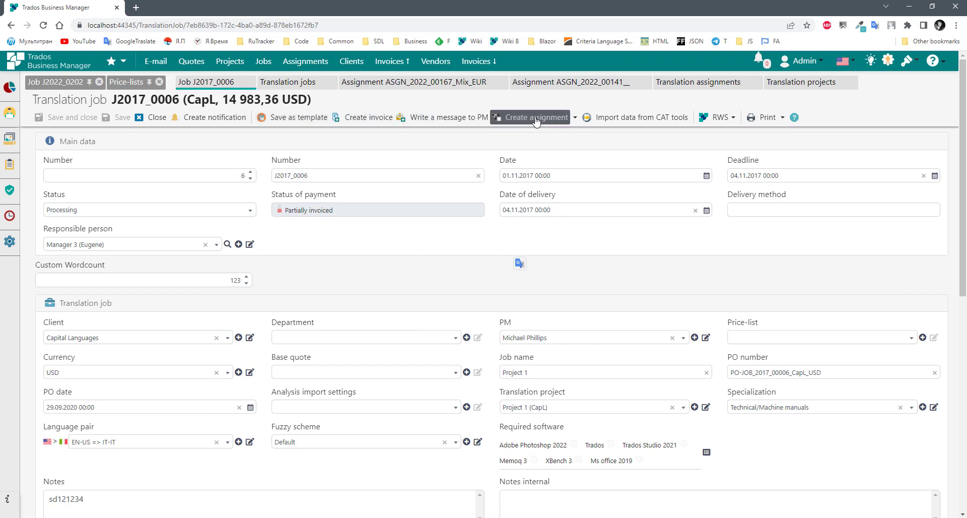
- Compare the options of creating one assignment for all unassigned tasks or a separate assignment per job task
{"action": "left_click", "coordinate": [575, 118]}
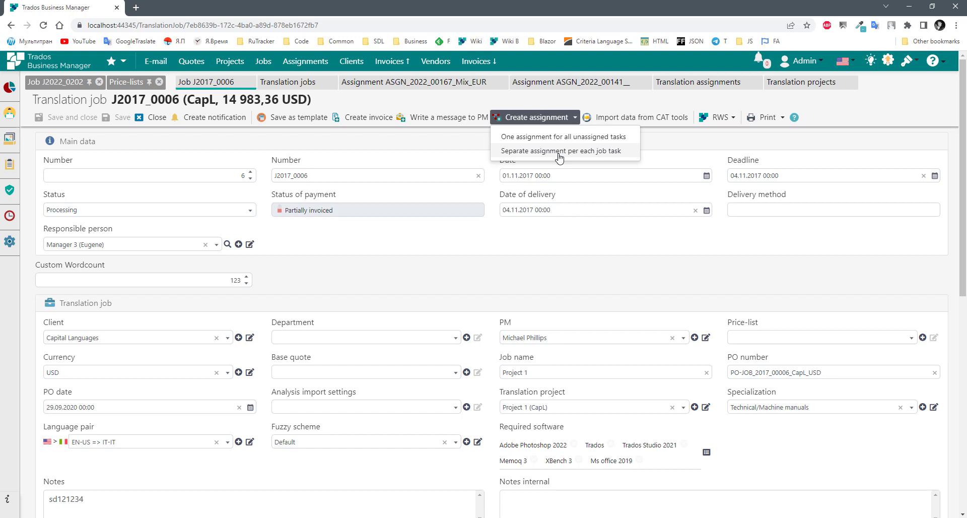
{"action": "left_click", "coordinate": [527, 300]}
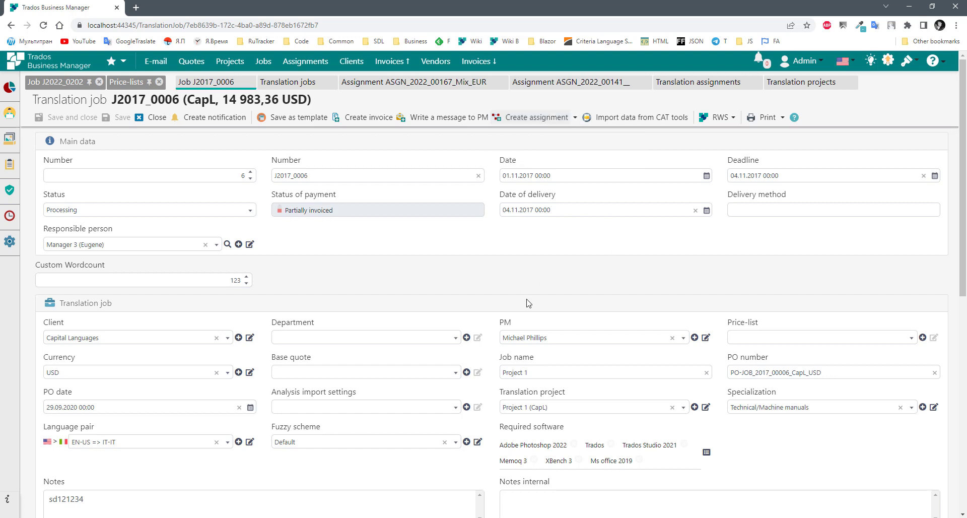
{"action": "left_click", "coordinate": [577, 119]}
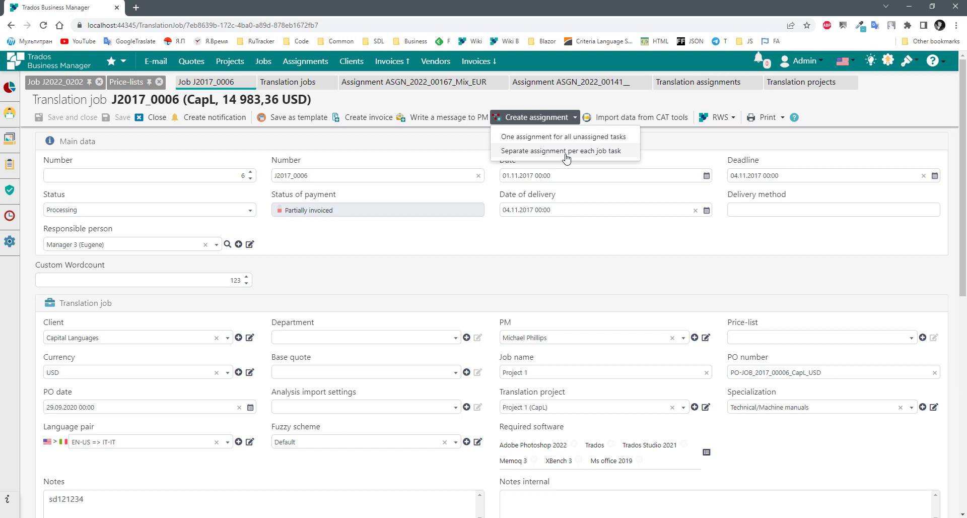
{"action": "scroll", "coordinate": [264, 403], "scroll_direction": "down", "scroll_amount": 5}
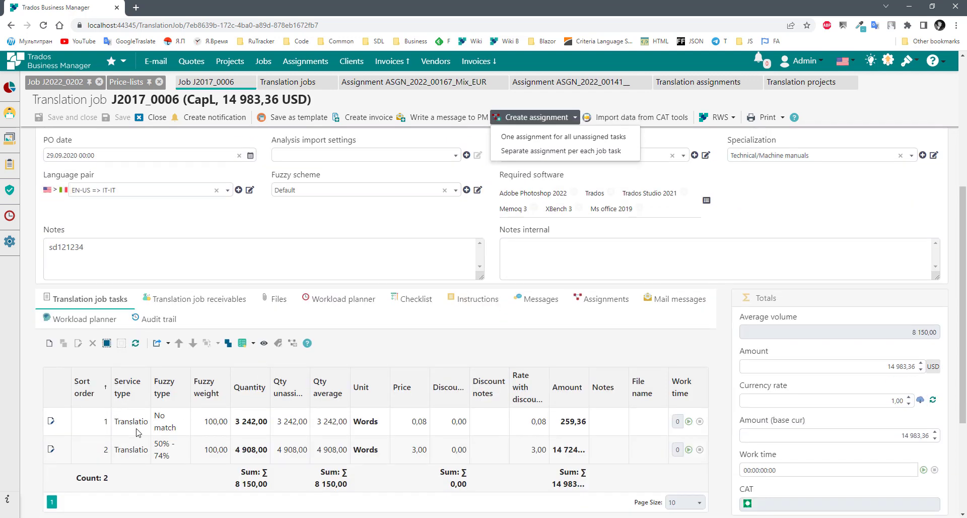
{"action": "scroll", "coordinate": [354, 391], "scroll_direction": "up", "scroll_amount": 5}
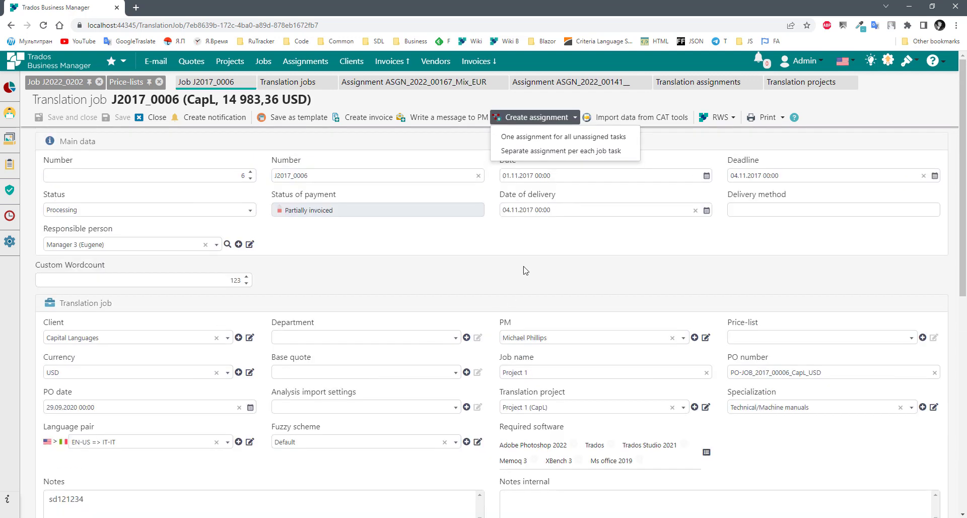
{"action": "left_click", "coordinate": [556, 241]}
- Examine the quantity, unassigned quantity and average quantity of the job's No match and 50% - 74% tasks
{"action": "scroll", "coordinate": [496, 296], "scroll_direction": "down", "scroll_amount": 6}
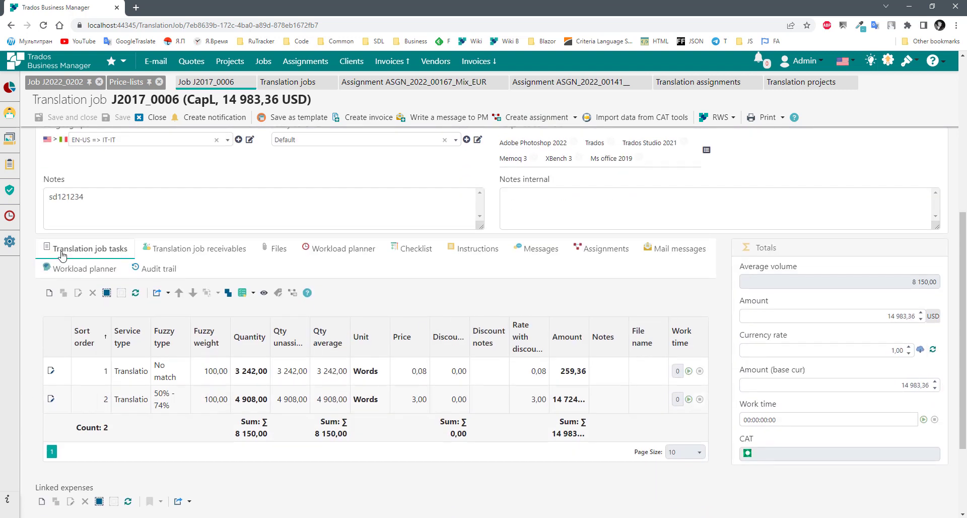
{"action": "left_click", "coordinate": [260, 375]}
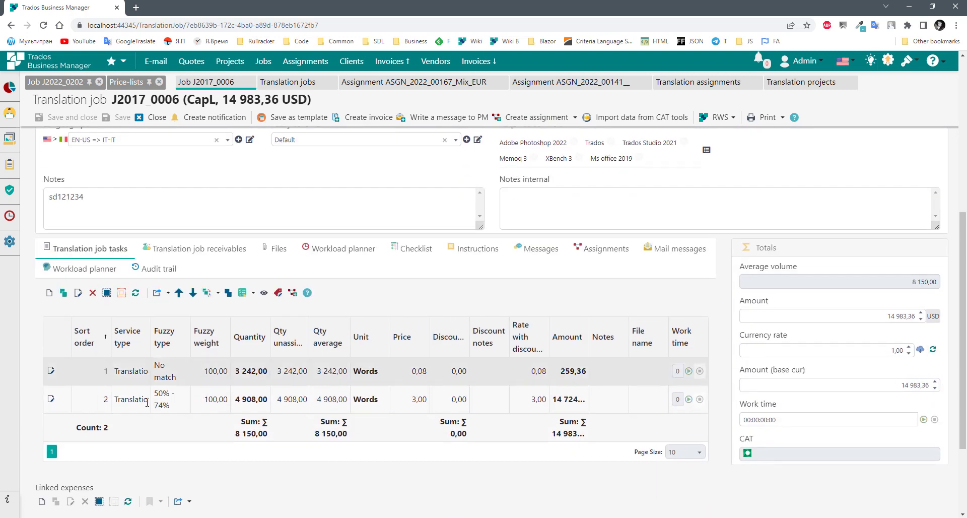
{"action": "left_click", "coordinate": [147, 403]}
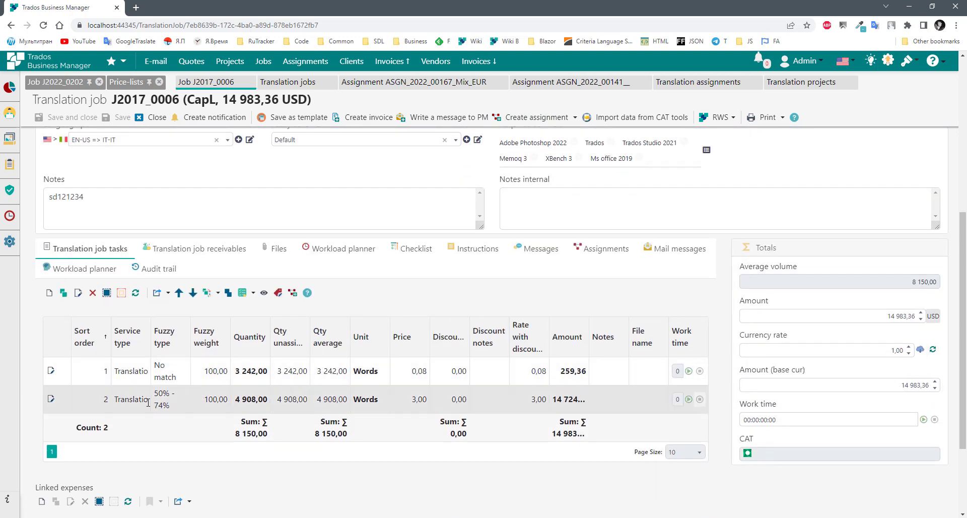
{"action": "left_click", "coordinate": [279, 371]}
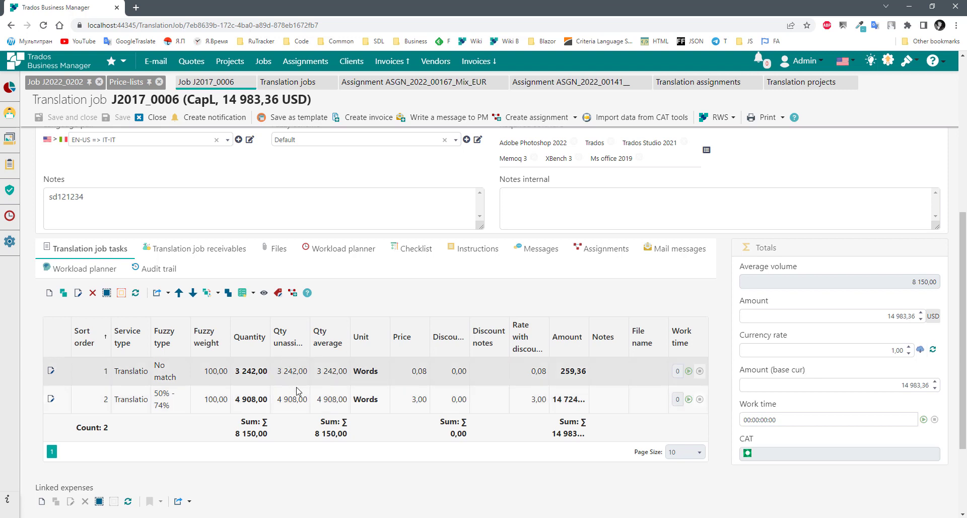
{"action": "left_click", "coordinate": [287, 398]}
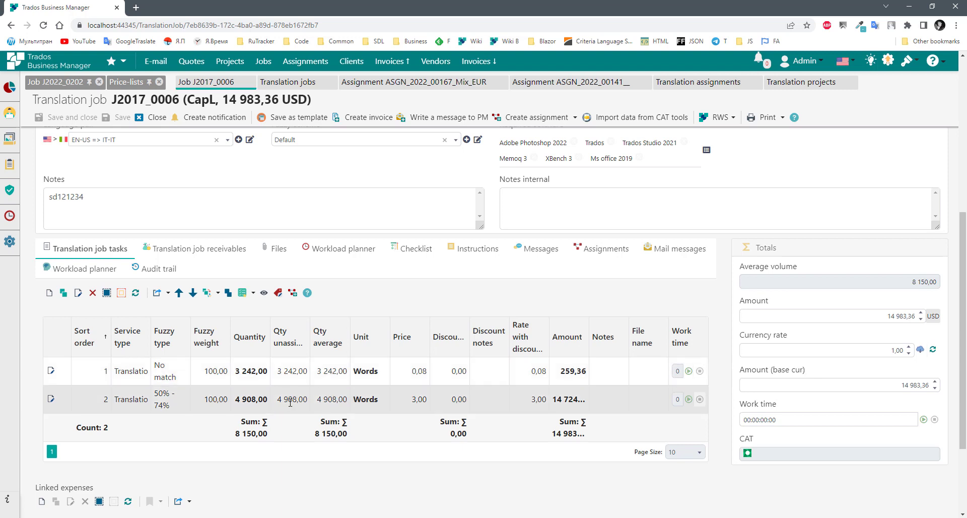
{"action": "left_click", "coordinate": [333, 379]}
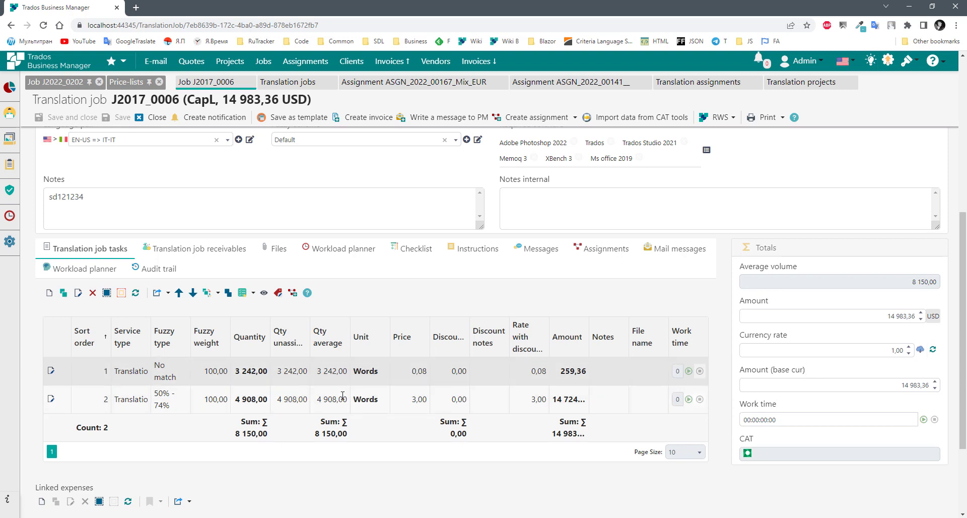
{"action": "left_click", "coordinate": [343, 396]}
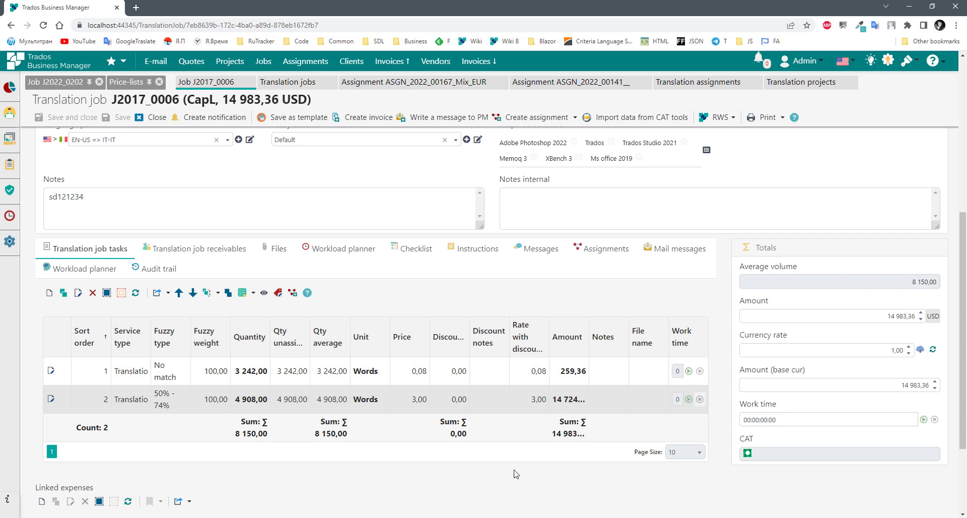
- Try creating an assignment from only the No match job task, inspect its task row, and discard it
{"action": "left_click", "coordinate": [503, 377]}
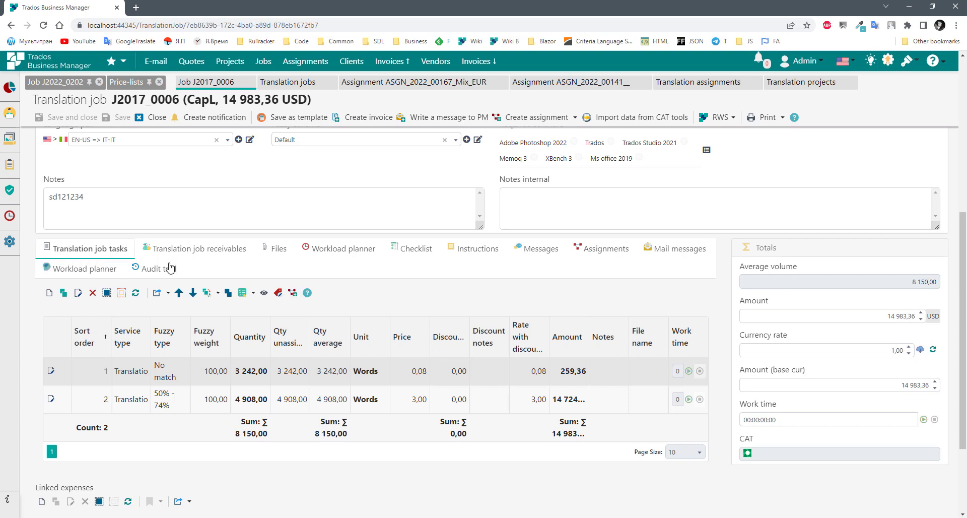
{"action": "left_click", "coordinate": [294, 294]}
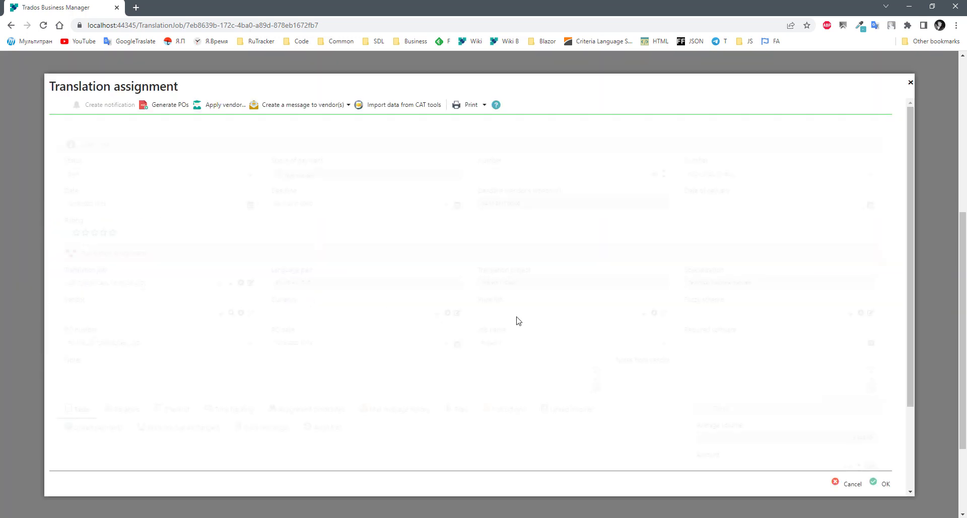
{"action": "scroll", "coordinate": [317, 415], "scroll_direction": "down", "scroll_amount": 2}
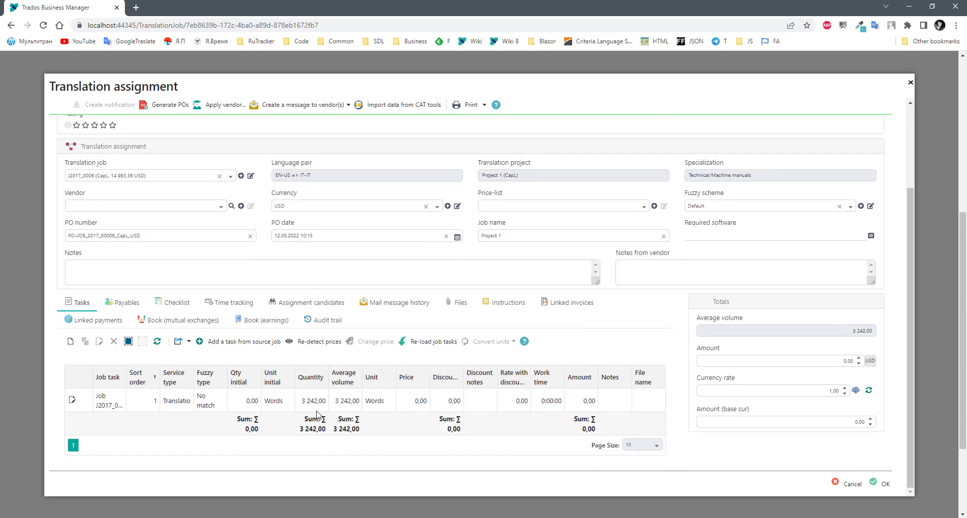
{"action": "left_click", "coordinate": [276, 403]}
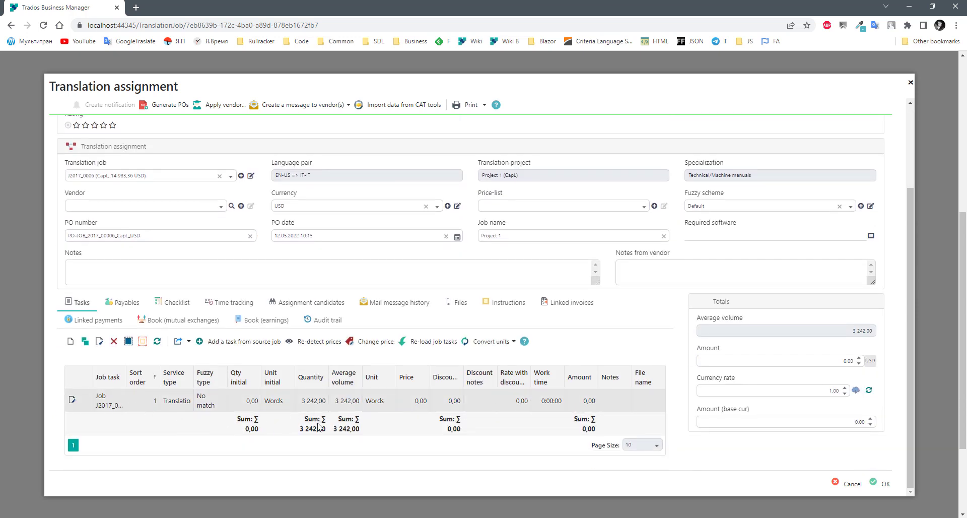
{"action": "left_click", "coordinate": [840, 481]}
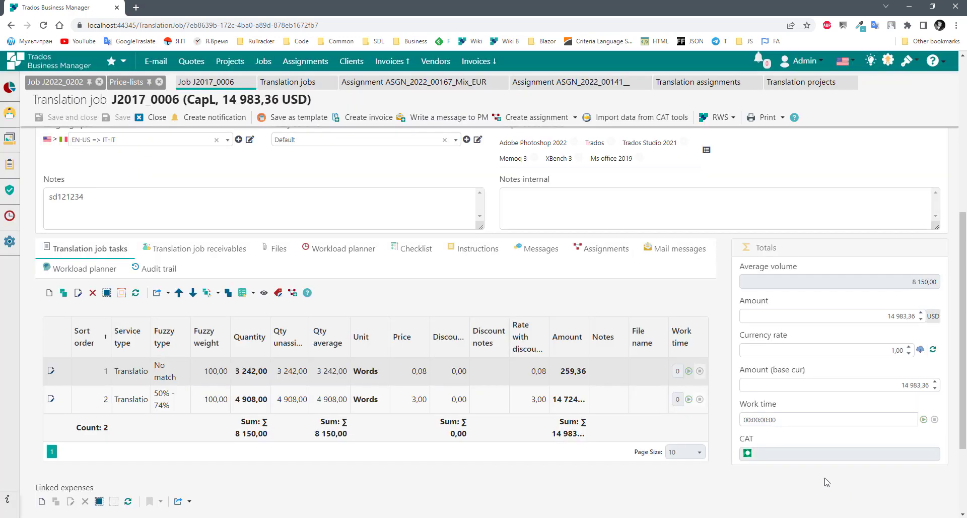
- Try creating one assignment from all of the job's tasks, review its main data, required software and task rows, and discard it
{"action": "scroll", "coordinate": [416, 389], "scroll_direction": "up", "scroll_amount": 5}
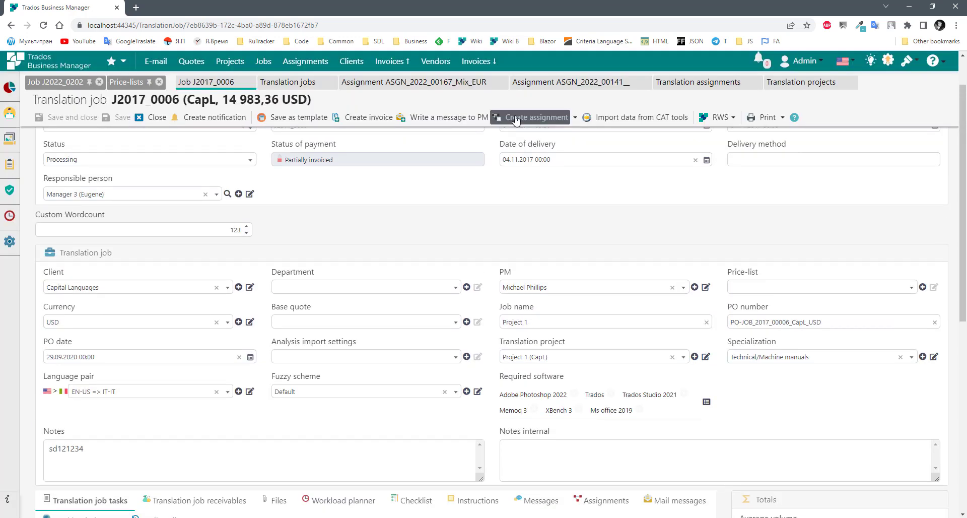
{"action": "left_click", "coordinate": [515, 119]}
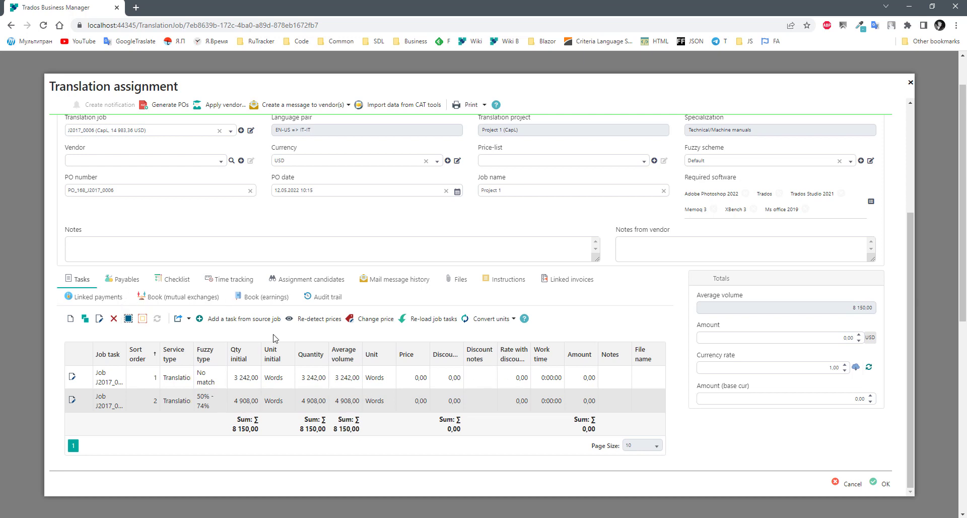
{"action": "scroll", "coordinate": [694, 401], "scroll_direction": "up", "scroll_amount": 3}
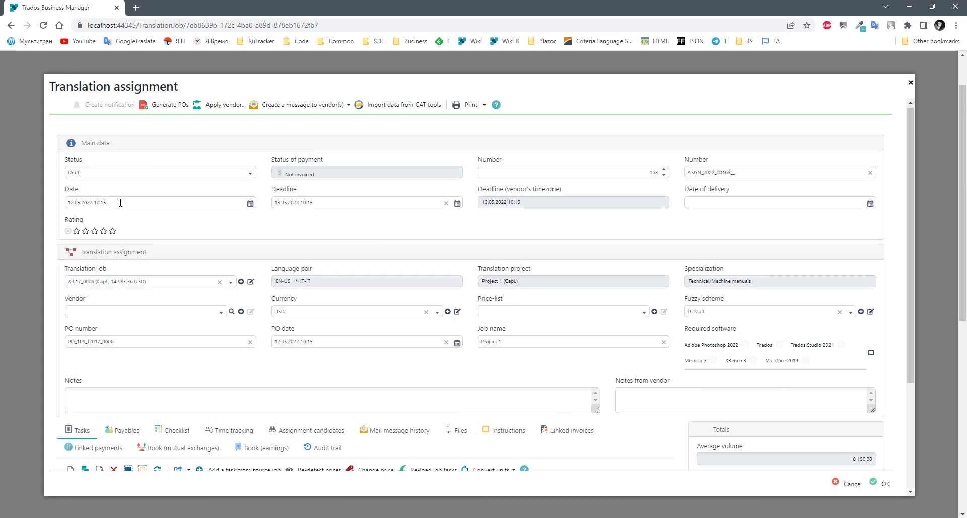
{"action": "left_click", "coordinate": [251, 203]}
{"action": "scroll", "coordinate": [149, 237], "scroll_direction": "down", "scroll_amount": 2}
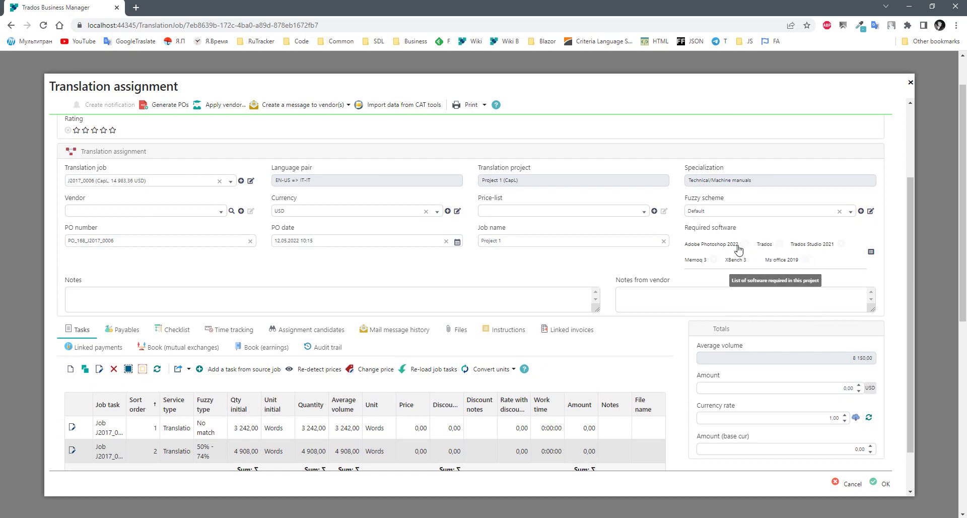
{"action": "scroll", "coordinate": [332, 224], "scroll_direction": "down", "scroll_amount": 1}
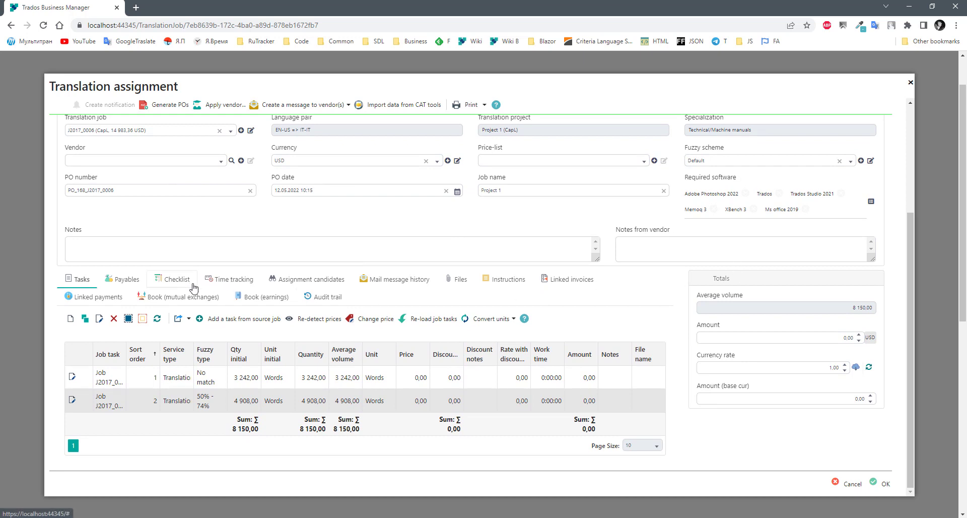
{"action": "left_click", "coordinate": [506, 280]}
{"action": "left_click", "coordinate": [81, 316]}
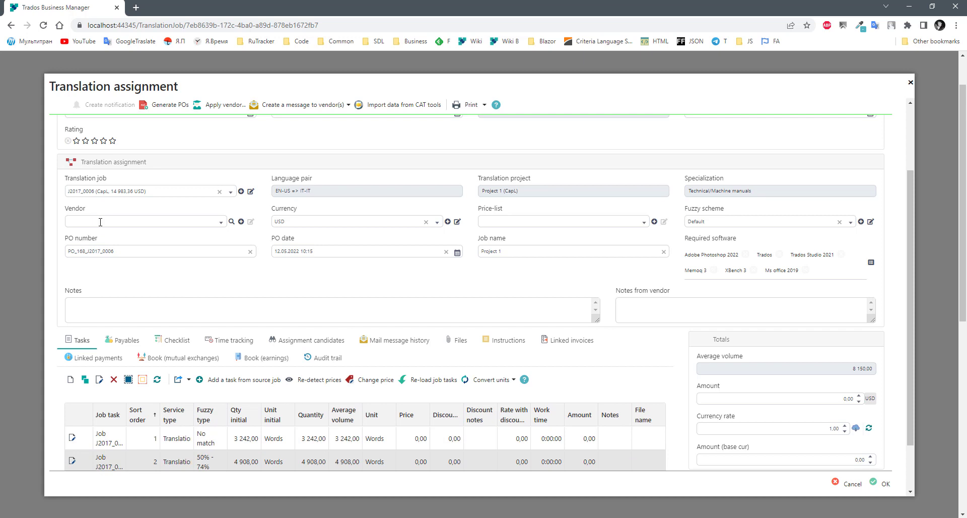
{"action": "left_click", "coordinate": [846, 484]}
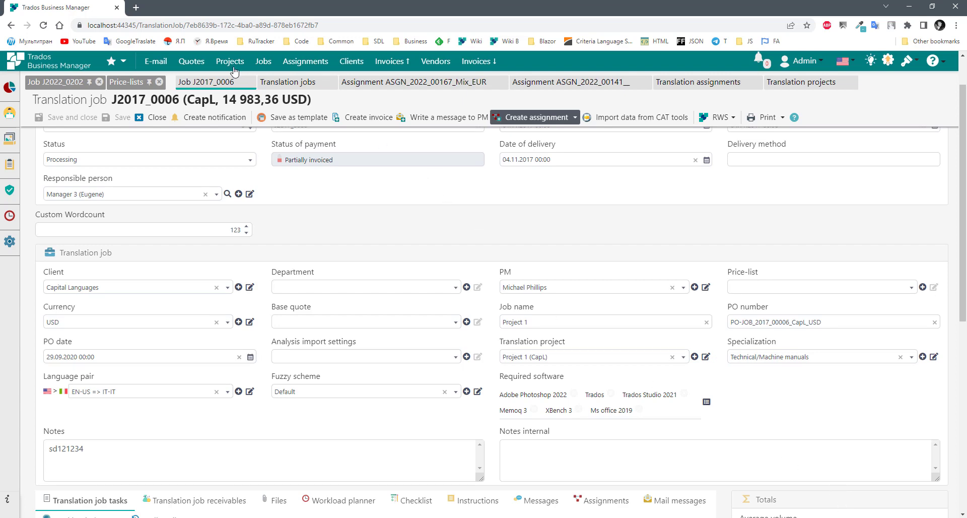
- Open the Light Point Technologies project named draft and look over its assignments and its job's unassigned quantity
{"action": "left_click", "coordinate": [221, 65]}
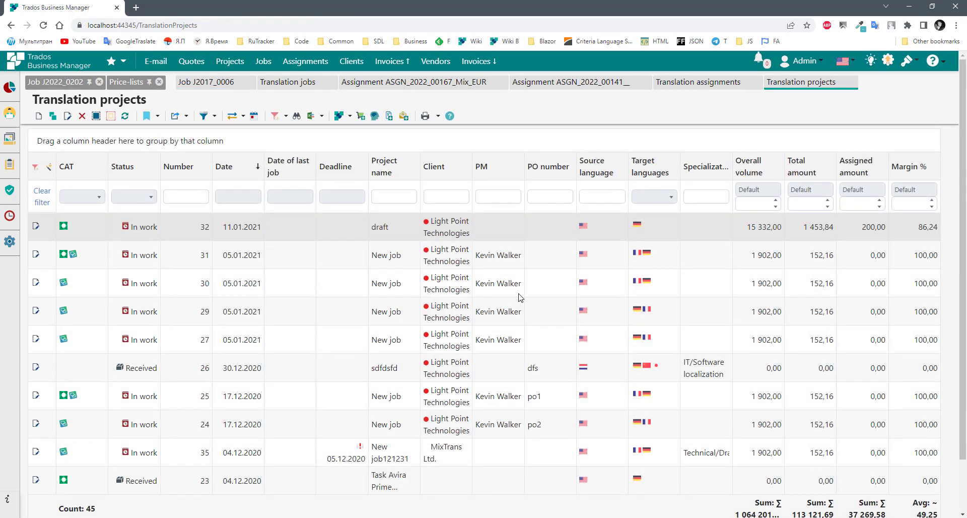
{"action": "double_click", "coordinate": [544, 233]}
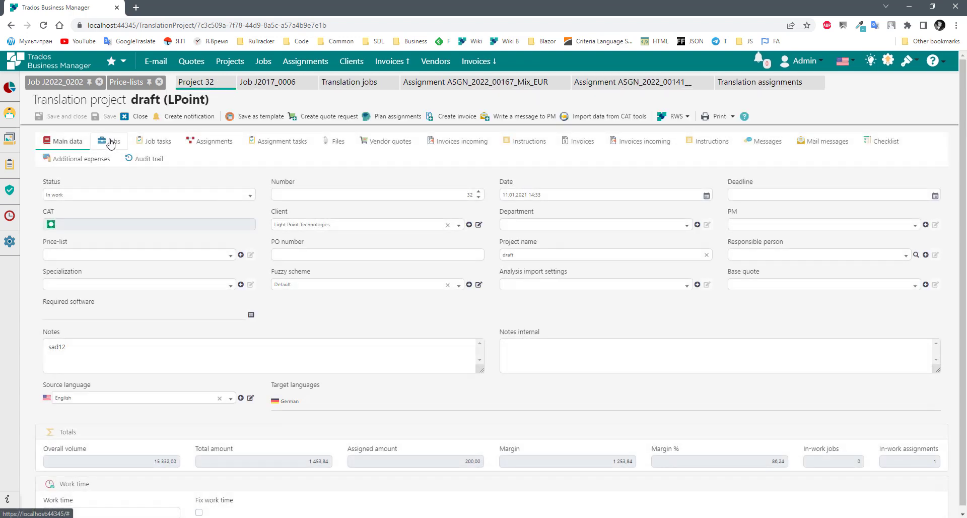
{"action": "left_click", "coordinate": [111, 145]}
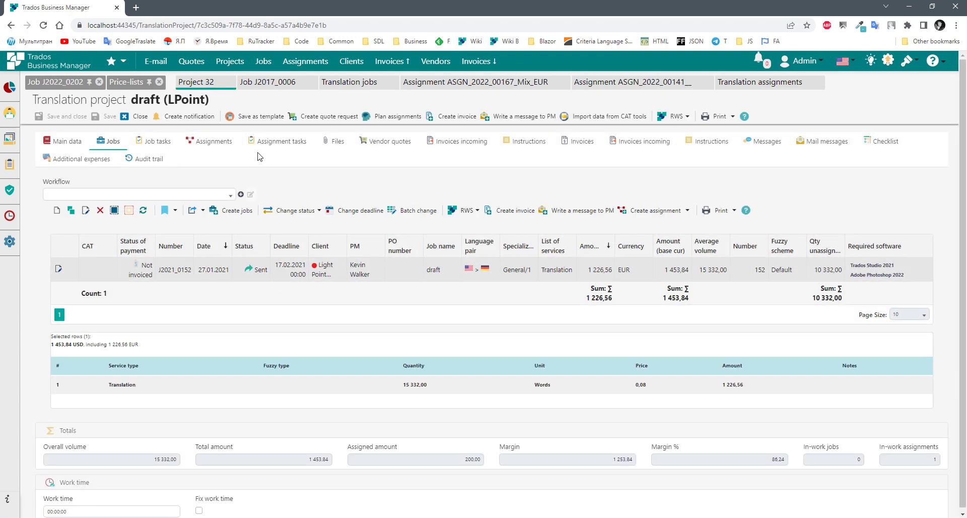
{"action": "left_click", "coordinate": [213, 146]}
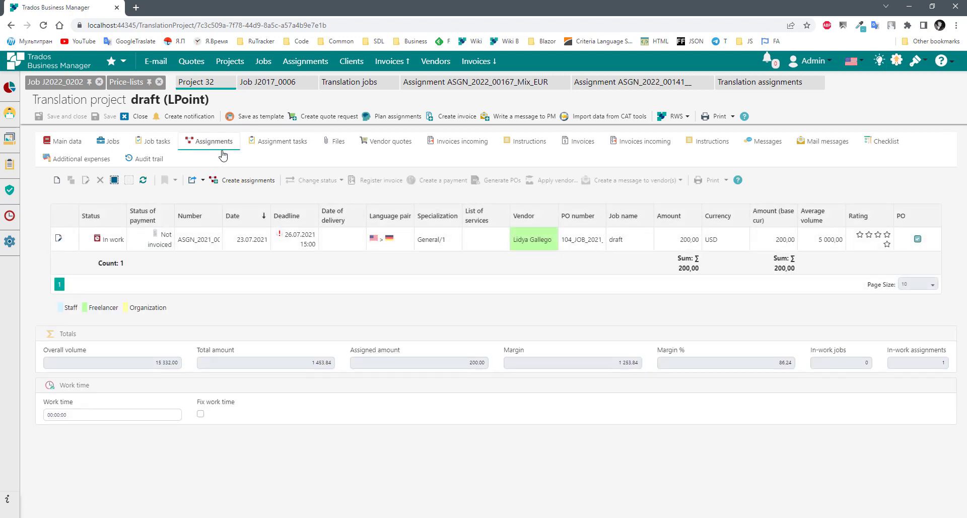
{"action": "left_click", "coordinate": [115, 142]}
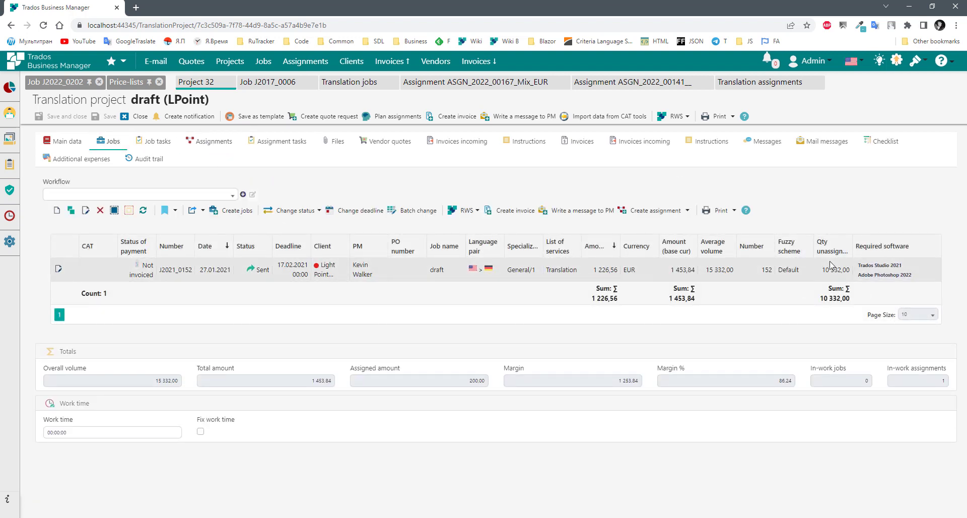
{"action": "left_click", "coordinate": [830, 265]}
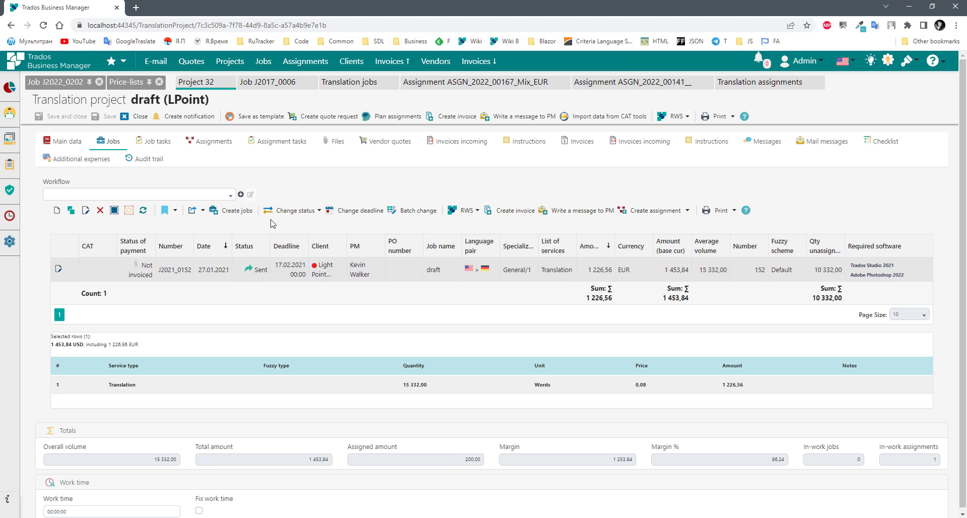
- Compare the project's existing assignment with its job, and review the project's main data
{"action": "left_click", "coordinate": [211, 142]}
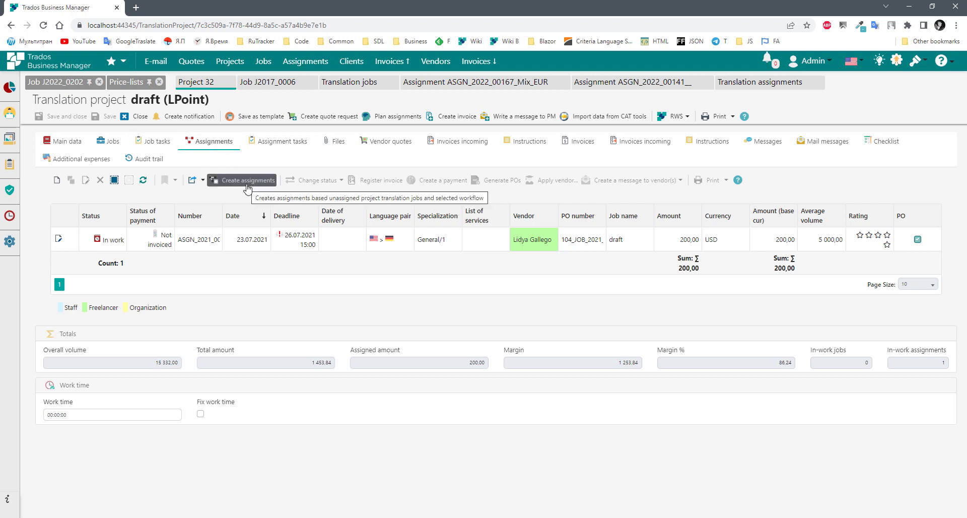
{"action": "left_click", "coordinate": [112, 145]}
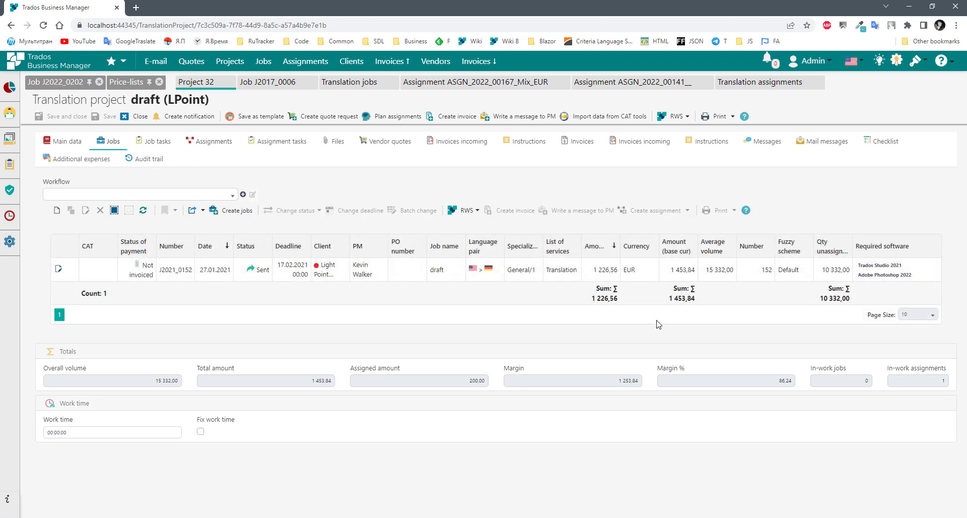
{"action": "left_click", "coordinate": [214, 142]}
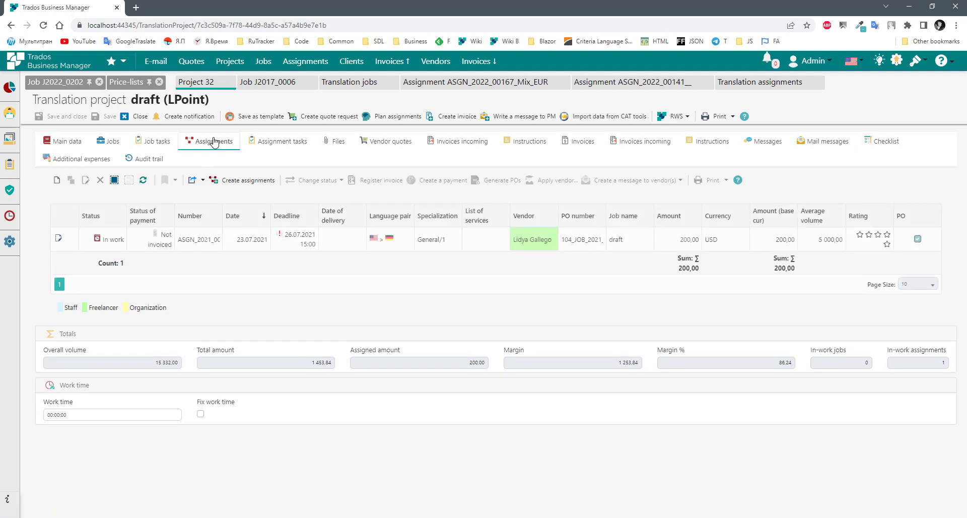
{"action": "left_click", "coordinate": [60, 142]}
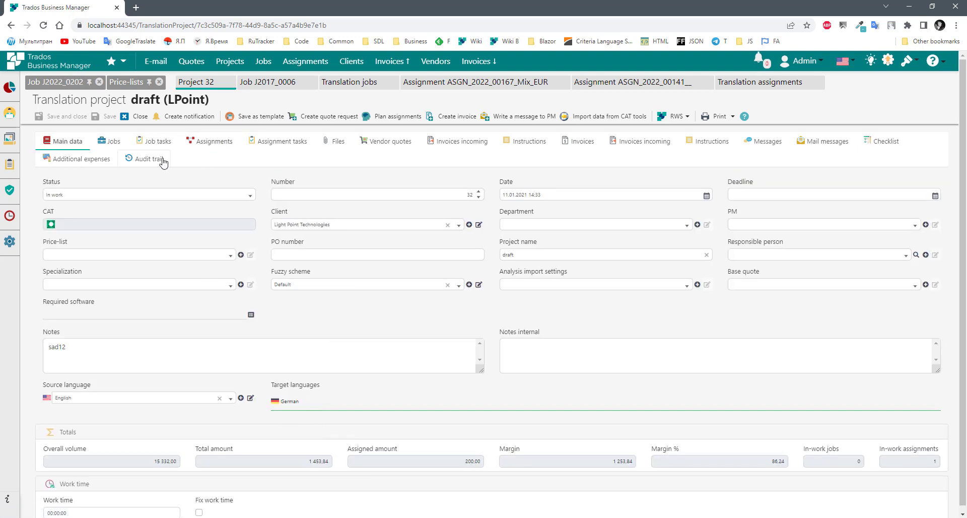
- Create assignments from the project's unassigned translation jobs and select the new Draft assignment
{"action": "left_click", "coordinate": [214, 141]}
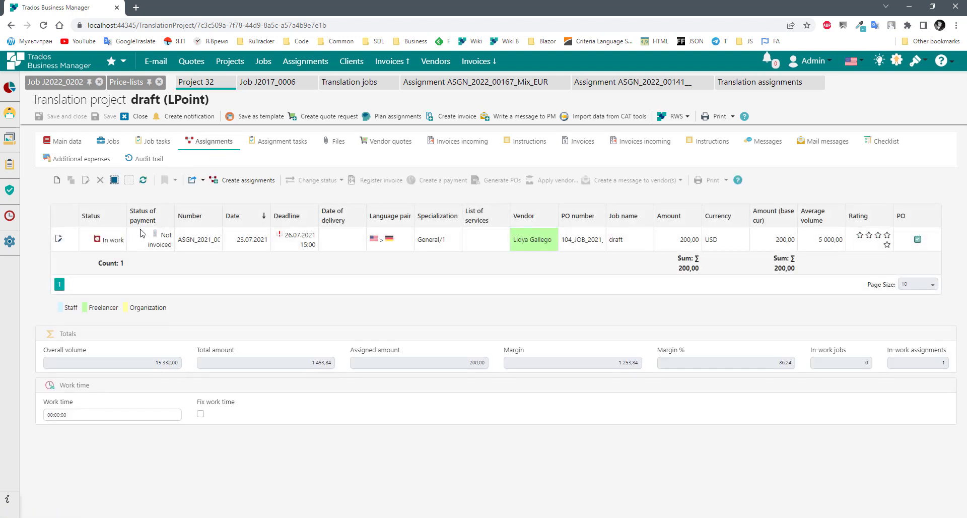
{"action": "left_click", "coordinate": [239, 181]}
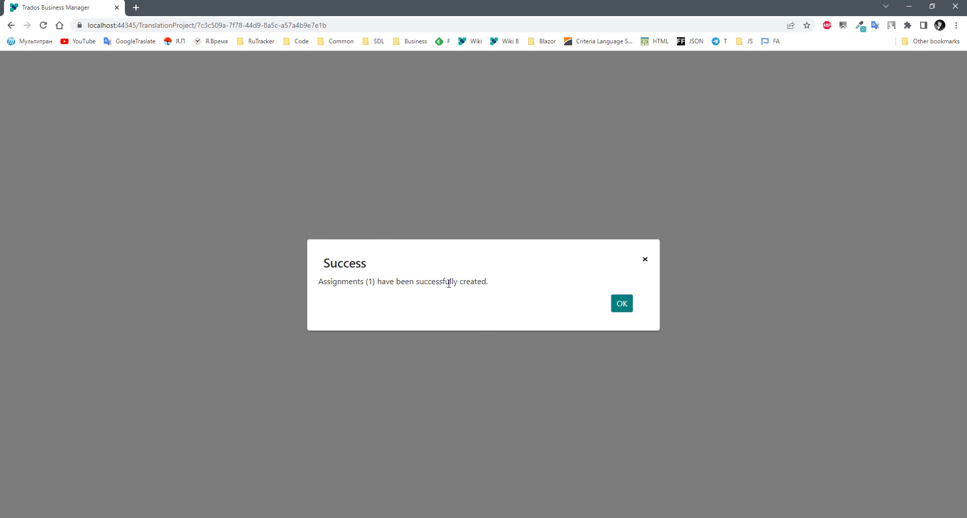
{"action": "left_click", "coordinate": [627, 307]}
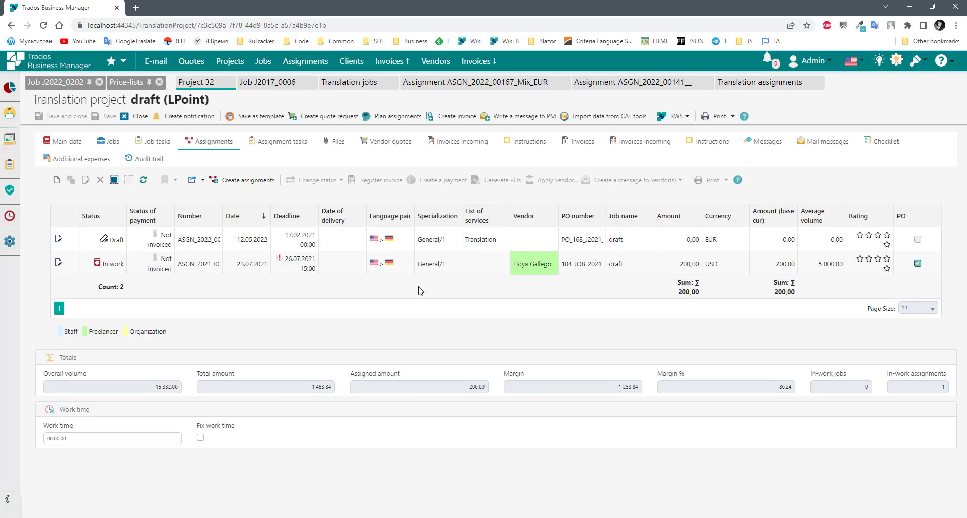
{"action": "left_click", "coordinate": [672, 246]}
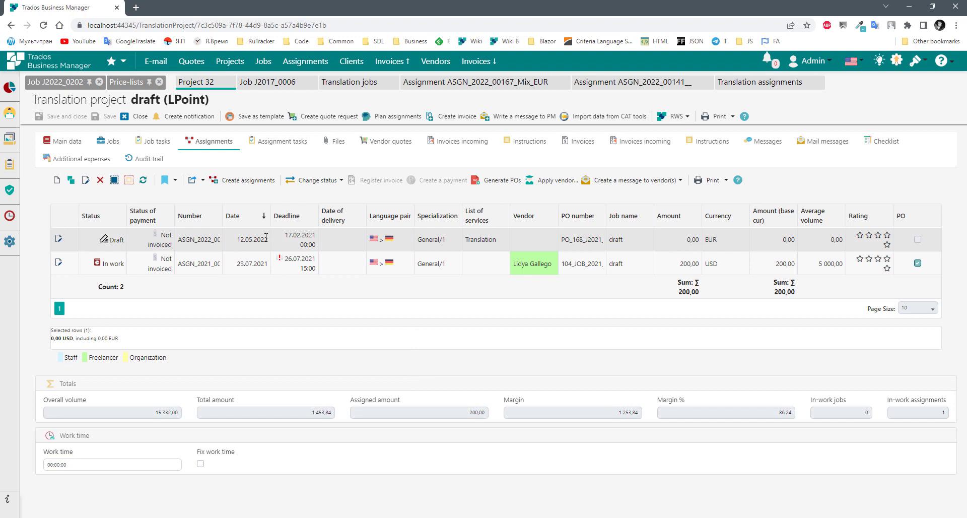
- Check the unassigned quantity of the project's job, and inspect the project's Draft and In work assignments
{"action": "left_click", "coordinate": [111, 146]}
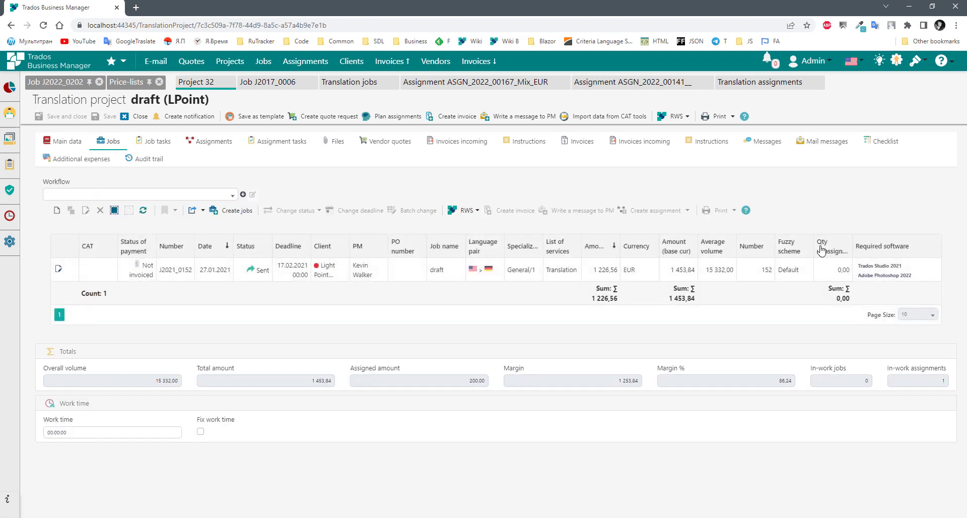
{"action": "left_click_drag", "start_coordinate": [835, 272], "coordinate": [857, 275]}
{"action": "left_click", "coordinate": [750, 321]}
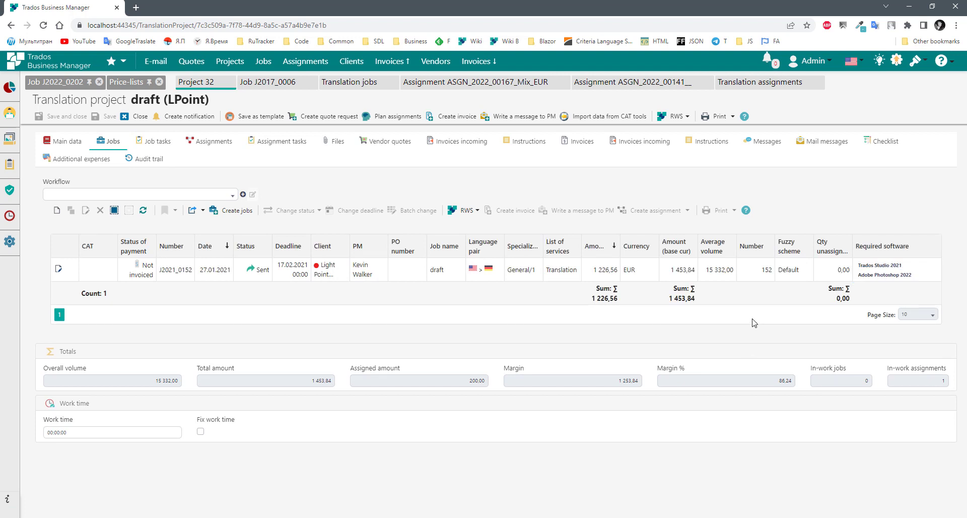
{"action": "left_click", "coordinate": [200, 150]}
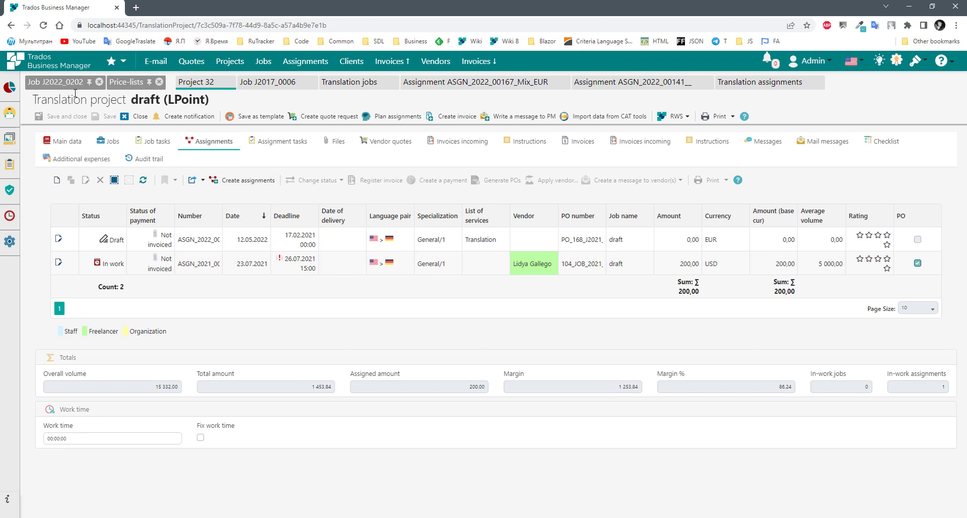
{"action": "left_click", "coordinate": [209, 249]}
{"action": "left_click", "coordinate": [247, 261]}
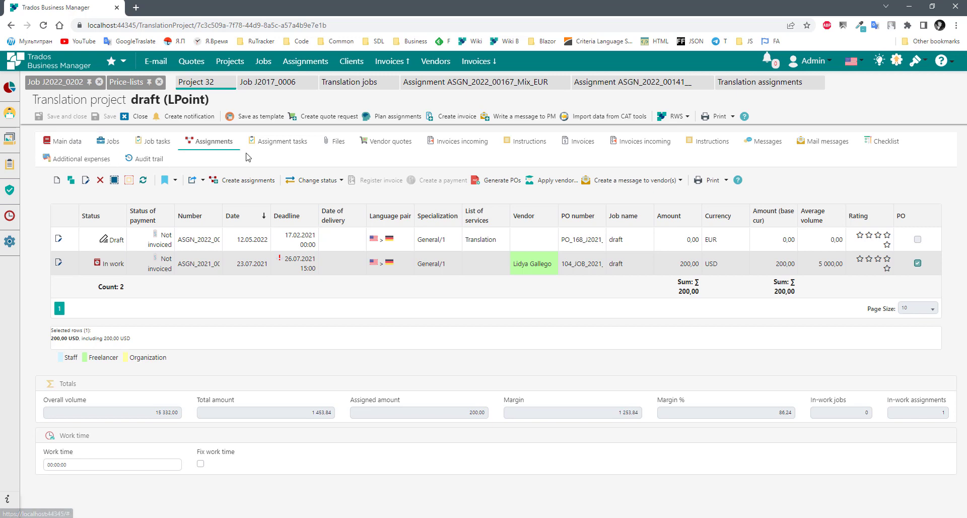
- Review the assignment tasks of both assignments in the draft LPoint project
{"action": "left_click", "coordinate": [276, 145]}
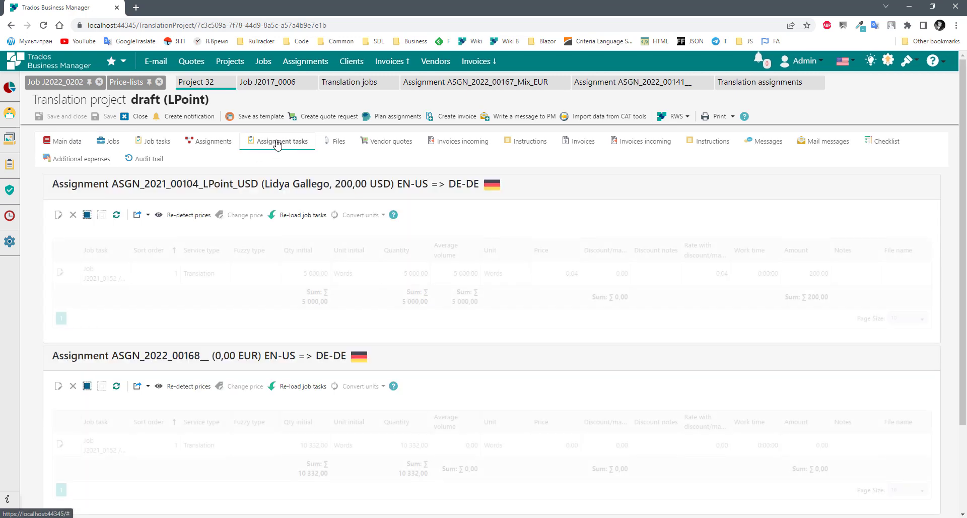
{"action": "scroll", "coordinate": [641, 267], "scroll_direction": "down", "scroll_amount": 2}
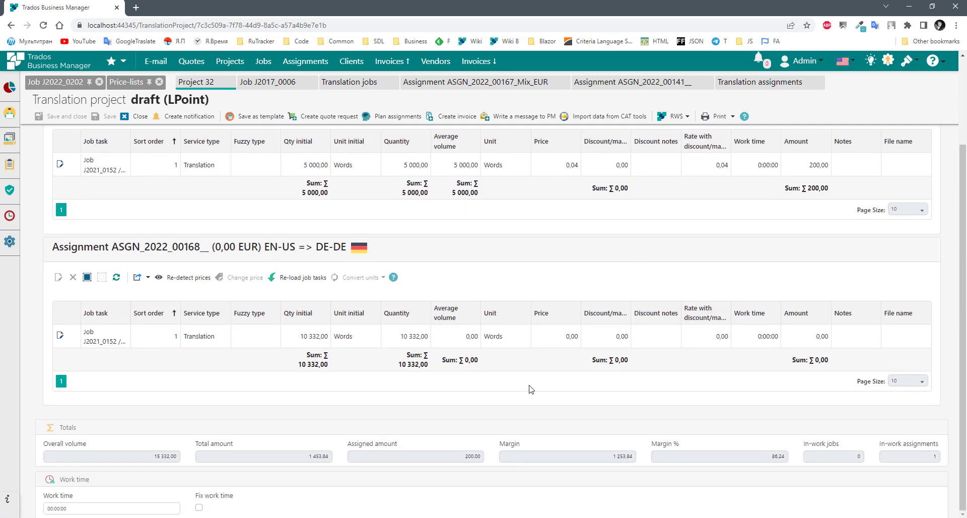
{"action": "scroll", "coordinate": [529, 388], "scroll_direction": "up", "scroll_amount": 2}
{"action": "scroll", "coordinate": [267, 298], "scroll_direction": "down", "scroll_amount": 2}
{"action": "scroll", "coordinate": [476, 308], "scroll_direction": "up", "scroll_amount": 2}
{"action": "left_click", "coordinate": [412, 444]}
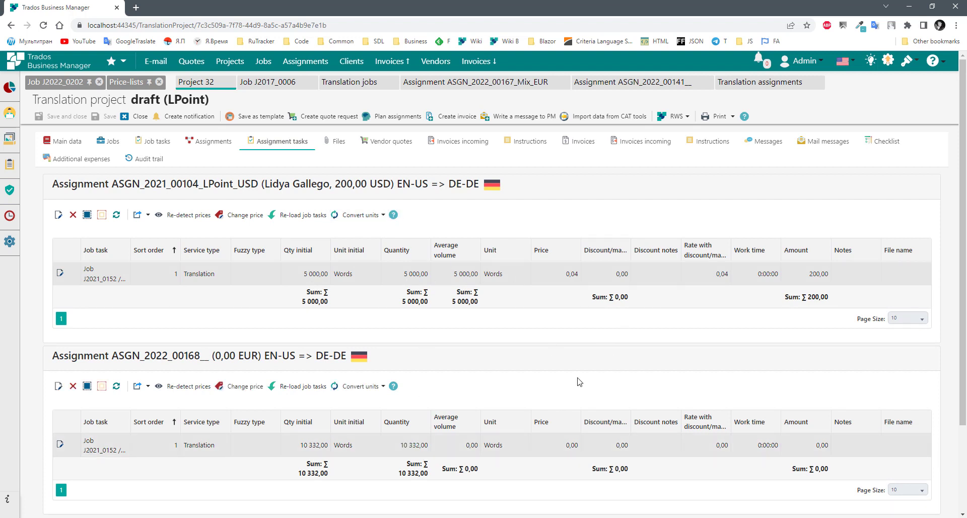
- Open the 10.05.2022 draft assignment for Project 6 from the assignments list and check its average volume
{"action": "left_click", "coordinate": [298, 62]}
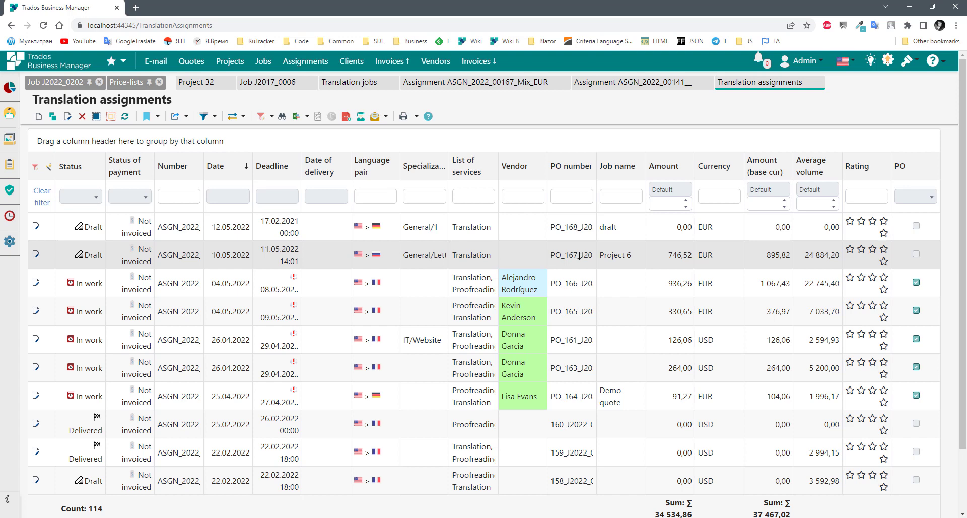
{"action": "double_click", "coordinate": [384, 258]}
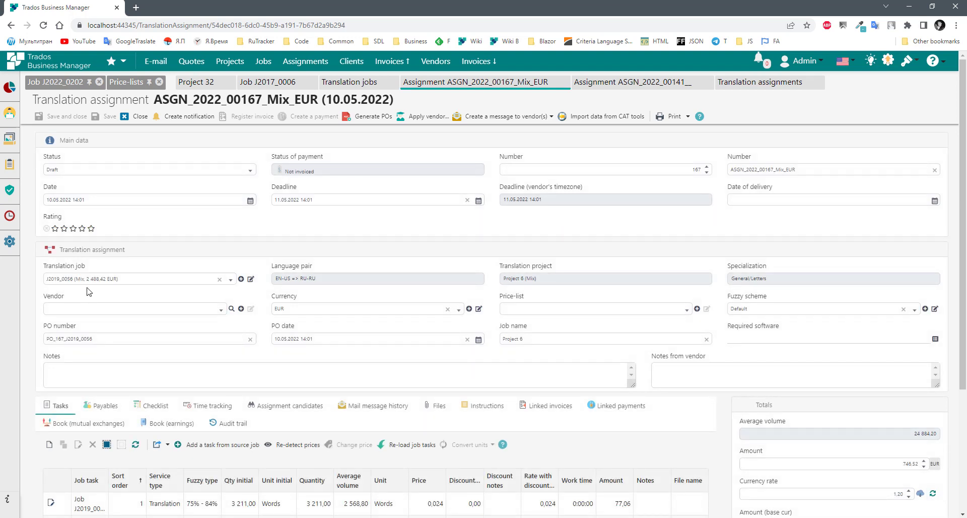
{"action": "scroll", "coordinate": [732, 366], "scroll_direction": "down", "scroll_amount": 1}
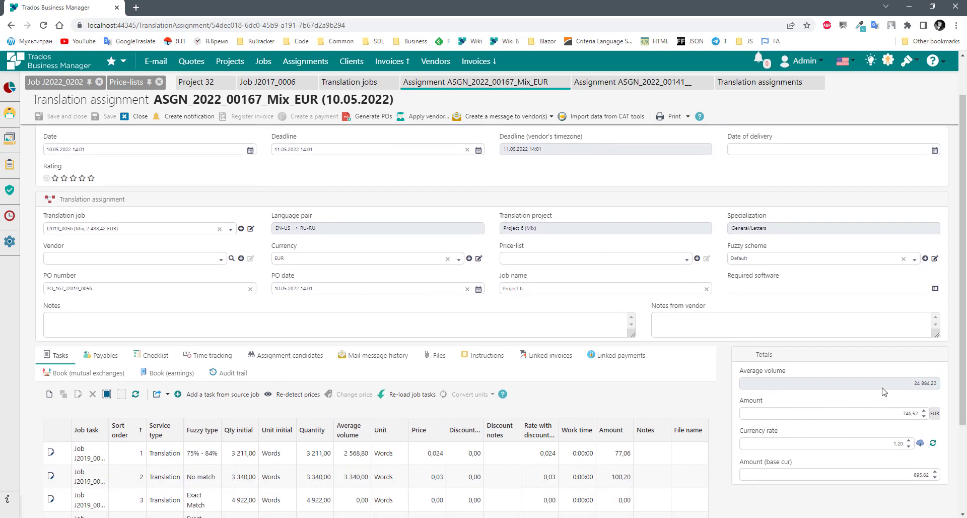
{"action": "triple_click", "coordinate": [890, 387]}
{"action": "scroll", "coordinate": [731, 358], "scroll_direction": "up", "scroll_amount": 1}
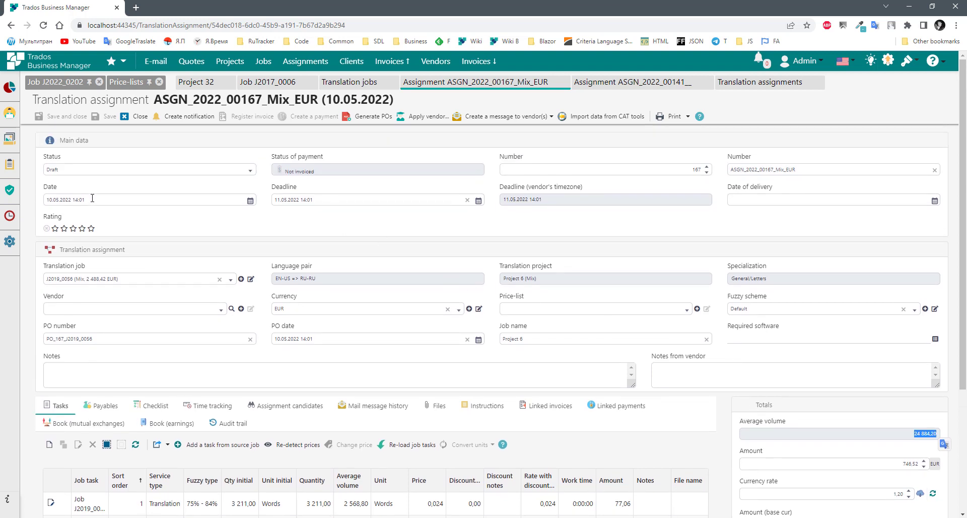
- Set the assignment's deadline day to 25, making the deadline 25.05.2022 14:01
{"action": "left_click", "coordinate": [275, 202]}
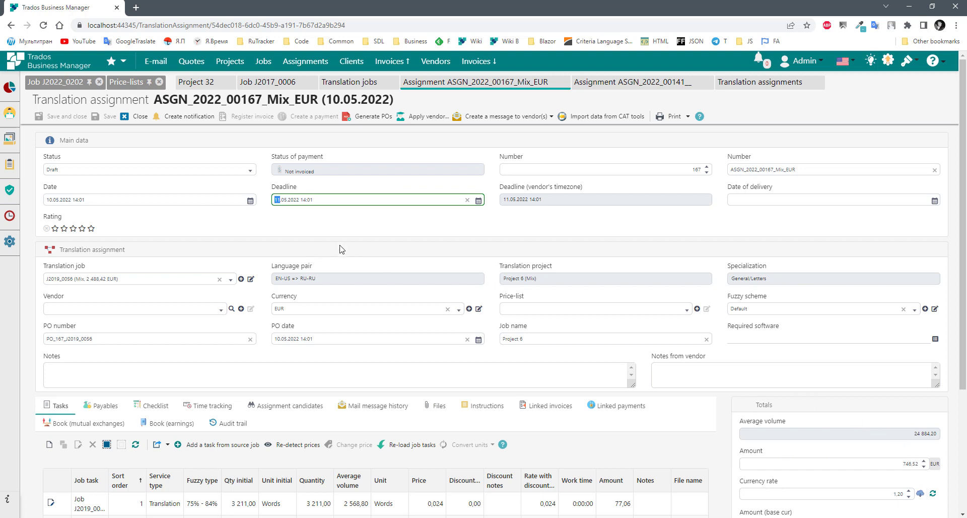
{"action": "type", "text": "25"}
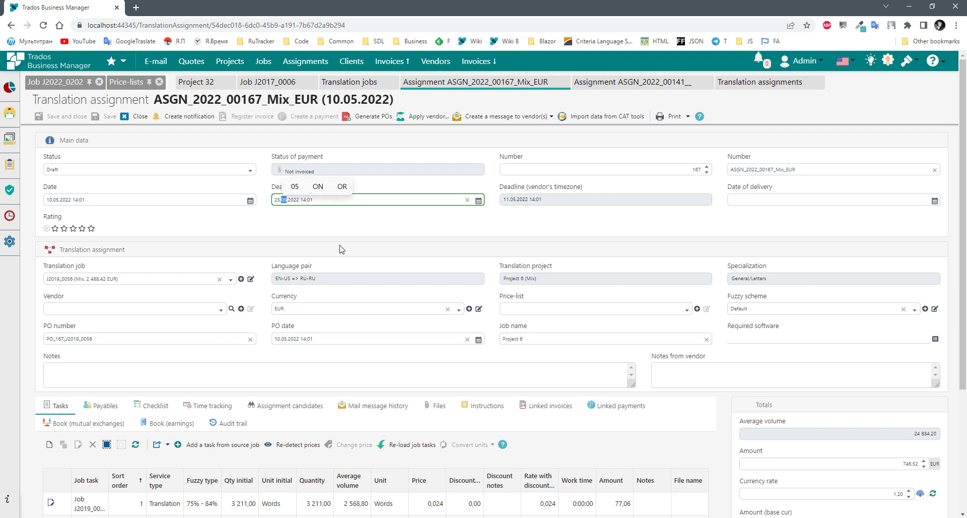
{"action": "left_click", "coordinate": [284, 216]}
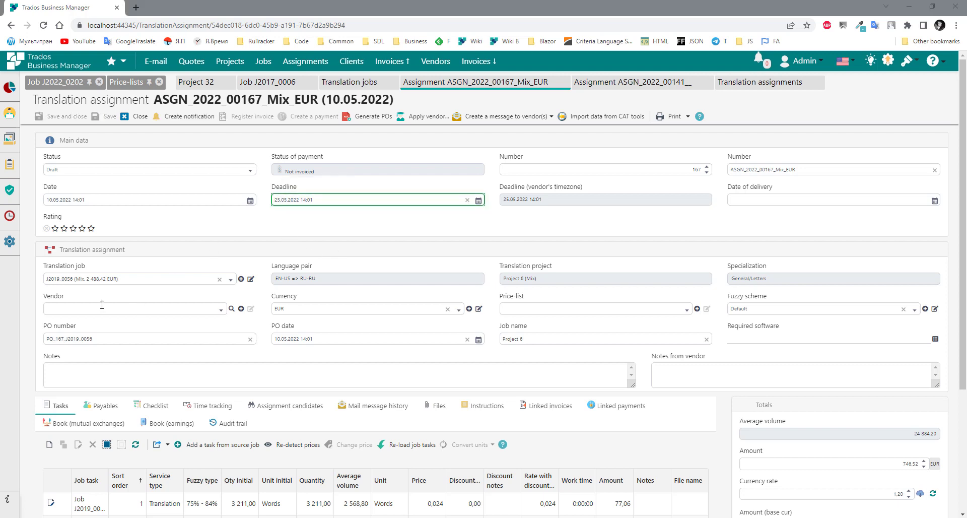
- Examine the suggested vendors for the assignment, including their language pairs, services, available capacity and recommendation notes
{"action": "left_click", "coordinate": [100, 307]}
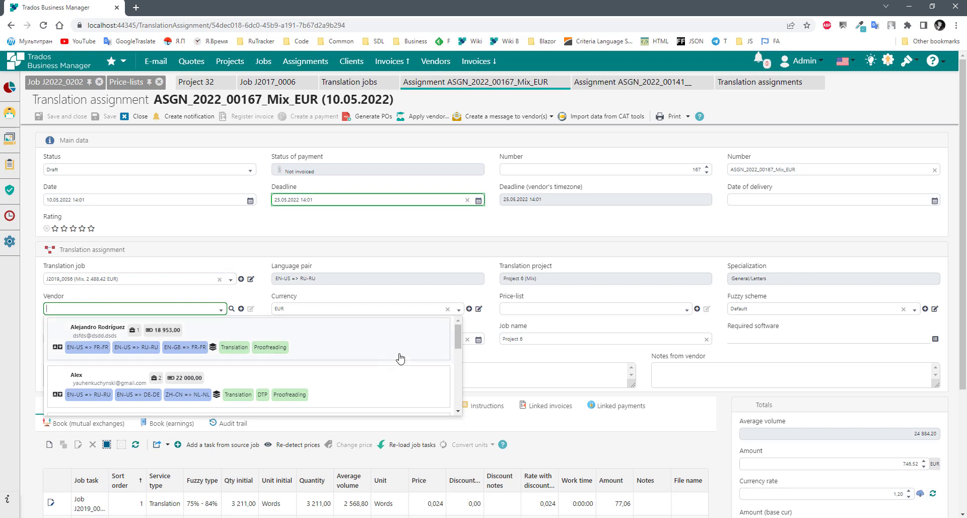
{"action": "mouse_move", "coordinate": [458, 332]}
{"action": "left_mouse_down"}
{"action": "mouse_move", "coordinate": [458, 398]}
{"action": "mouse_move", "coordinate": [461, 325]}
{"action": "left_mouse_up"}
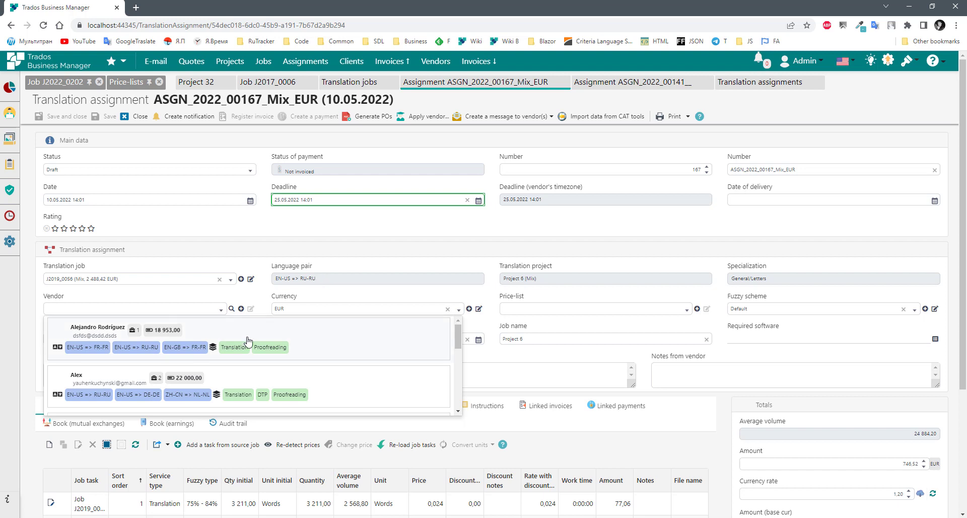
{"action": "scroll", "coordinate": [397, 367], "scroll_direction": "down", "scroll_amount": 1}
{"action": "scroll", "coordinate": [399, 362], "scroll_direction": "up", "scroll_amount": 1}
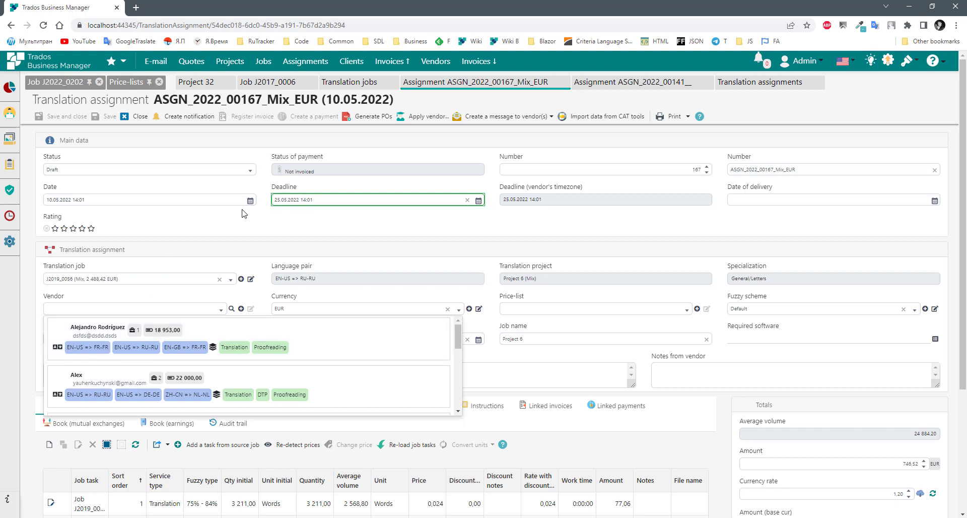
{"action": "scroll", "coordinate": [227, 363], "scroll_direction": "down", "scroll_amount": 5}
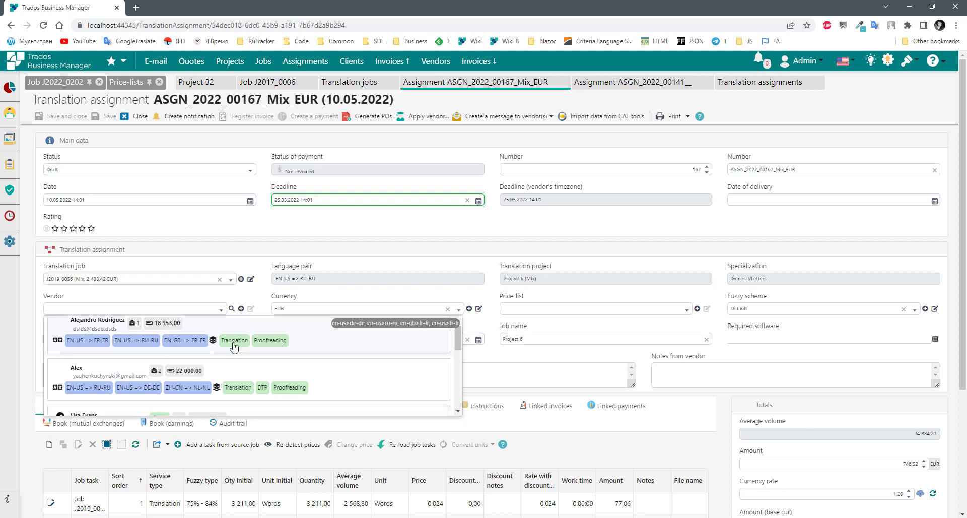
{"action": "scroll", "coordinate": [294, 385], "scroll_direction": "down", "scroll_amount": 2}
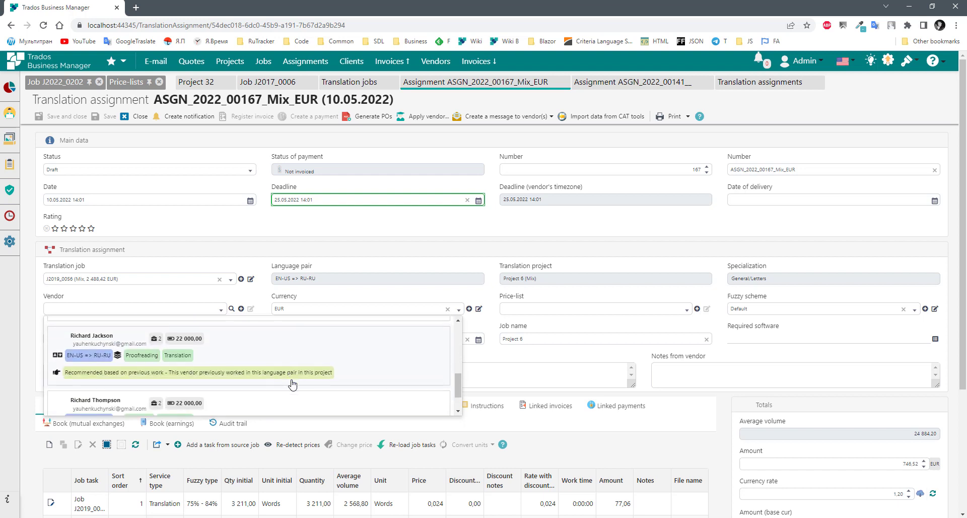
{"action": "scroll", "coordinate": [309, 375], "scroll_direction": "up", "scroll_amount": 6}
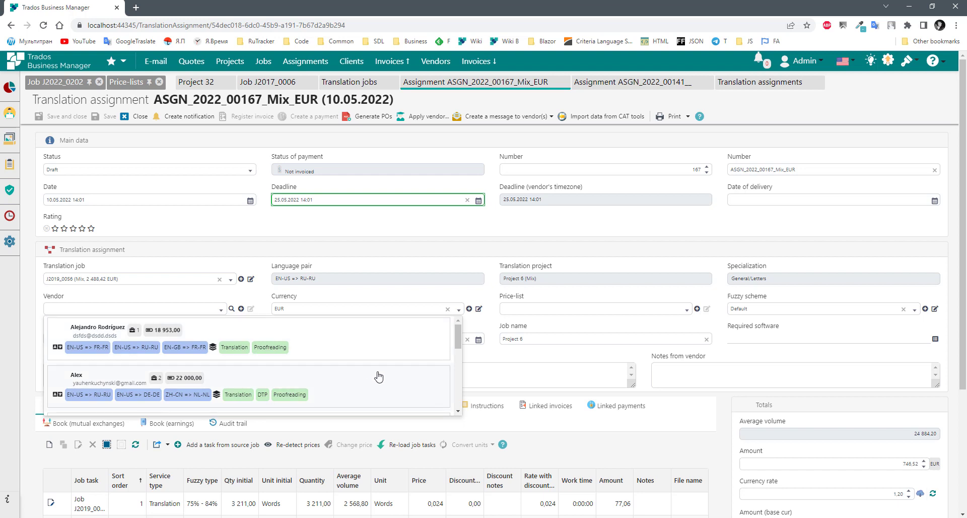
{"action": "scroll", "coordinate": [378, 376], "scroll_direction": "down", "scroll_amount": 1}
{"action": "scroll", "coordinate": [379, 374], "scroll_direction": "down", "scroll_amount": 1}
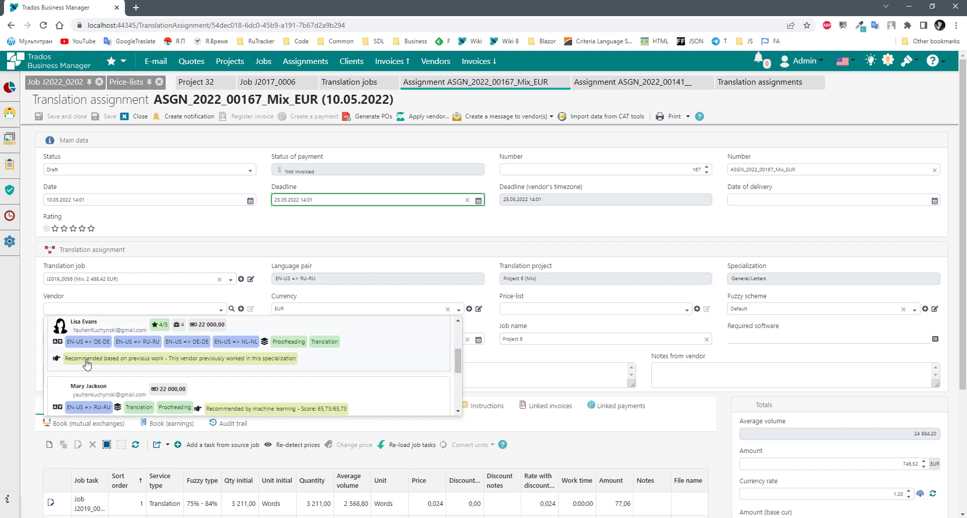
{"action": "scroll", "coordinate": [383, 344], "scroll_direction": "up", "scroll_amount": 2}
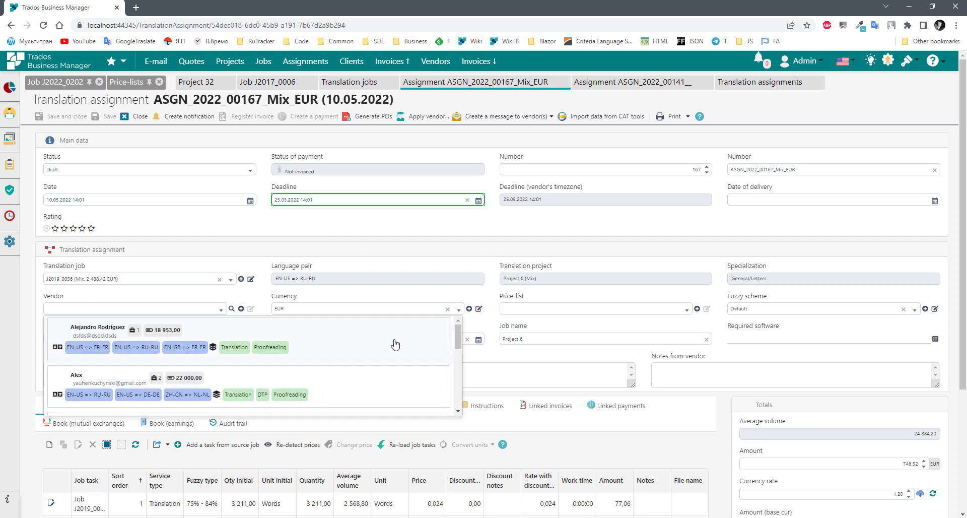
{"action": "scroll", "coordinate": [391, 346], "scroll_direction": "down", "scroll_amount": 2}
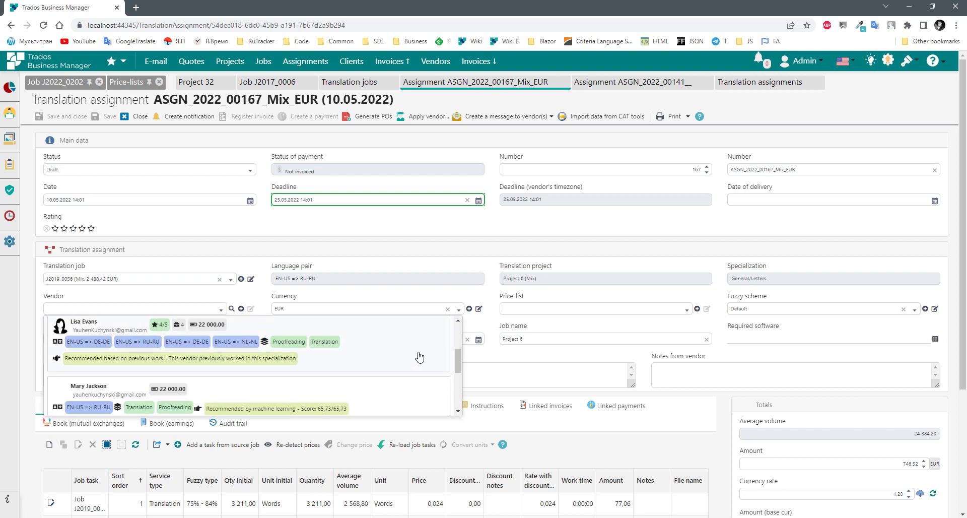
{"action": "scroll", "coordinate": [396, 355], "scroll_direction": "up", "scroll_amount": 1}
{"action": "scroll", "coordinate": [396, 353], "scroll_direction": "down", "scroll_amount": 1}
{"action": "scroll", "coordinate": [279, 382], "scroll_direction": "down", "scroll_amount": 1}
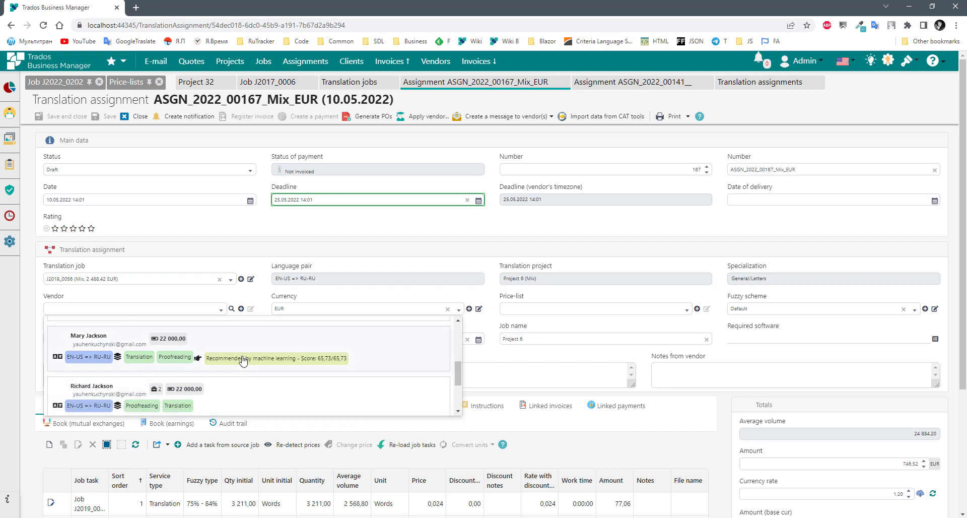
{"action": "scroll", "coordinate": [304, 371], "scroll_direction": "down", "scroll_amount": 2}
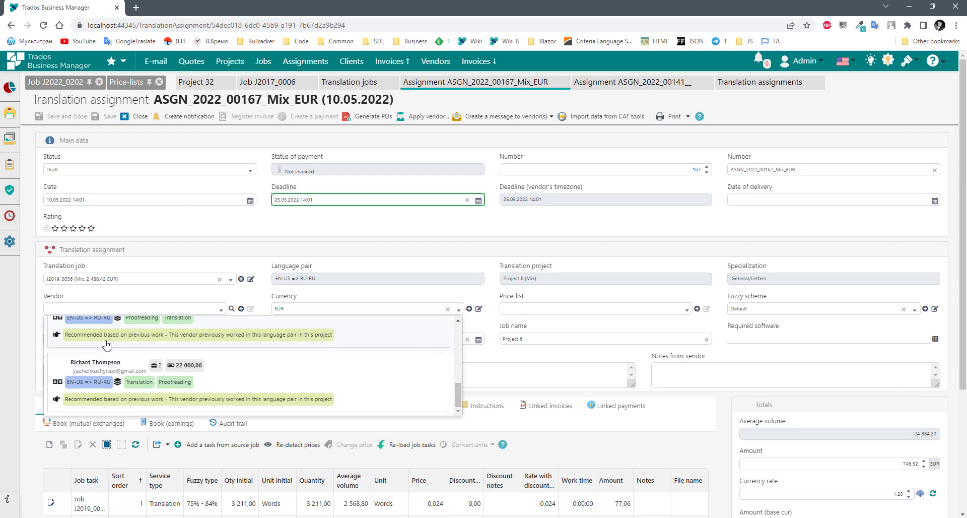
{"action": "scroll", "coordinate": [201, 347], "scroll_direction": "down", "scroll_amount": 1}
{"action": "scroll", "coordinate": [365, 328], "scroll_direction": "down", "scroll_amount": 1}
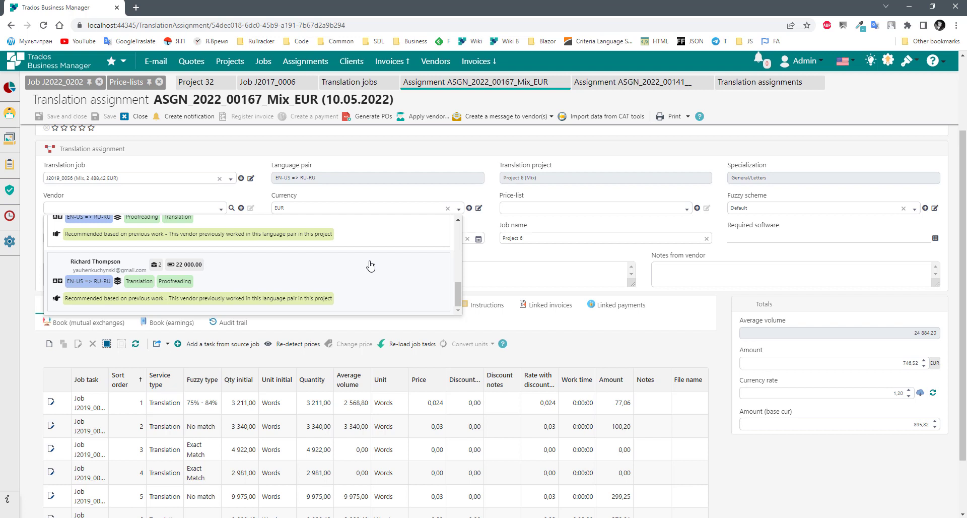
{"action": "scroll", "coordinate": [312, 284], "scroll_direction": "up", "scroll_amount": 1}
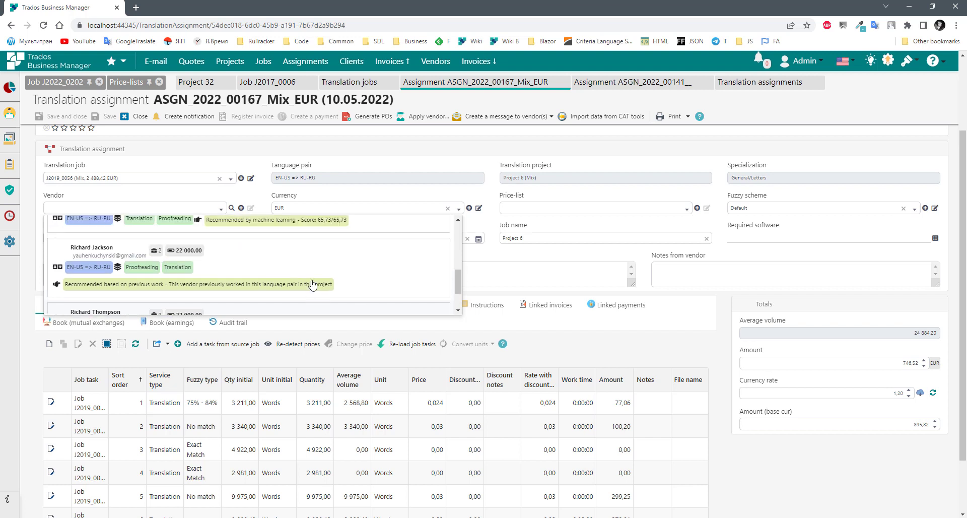
{"action": "scroll", "coordinate": [312, 285], "scroll_direction": "up", "scroll_amount": 2}
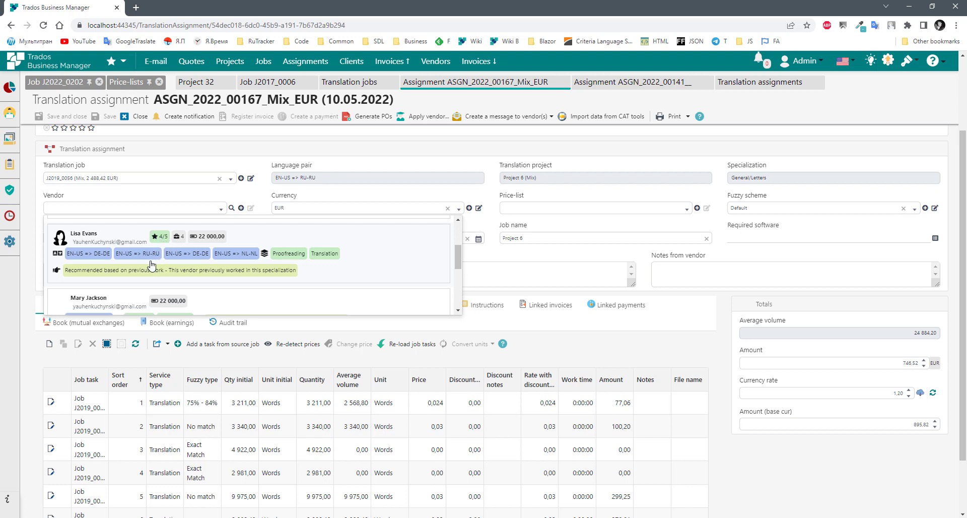
{"action": "scroll", "coordinate": [162, 241], "scroll_direction": "down", "scroll_amount": 1}
{"action": "scroll", "coordinate": [194, 283], "scroll_direction": "down", "scroll_amount": 1}
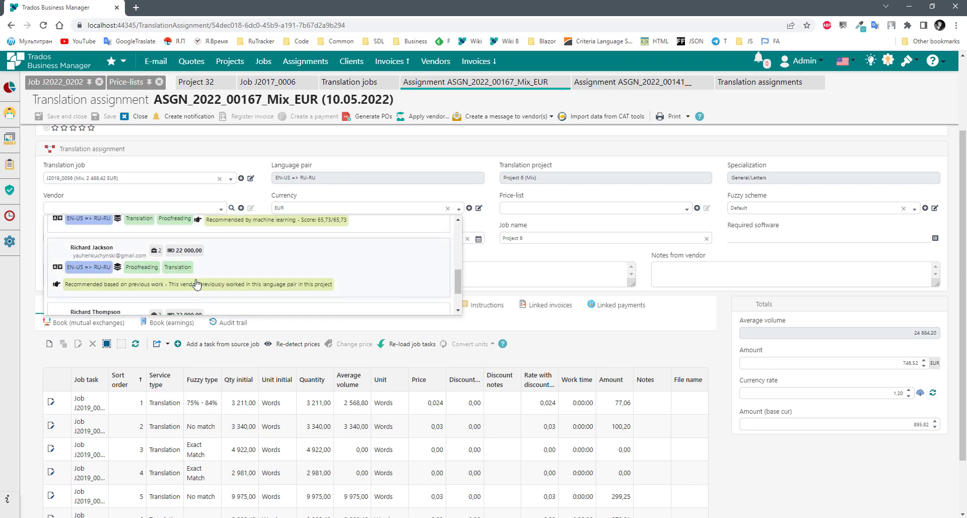
{"action": "scroll", "coordinate": [244, 274], "scroll_direction": "down", "scroll_amount": 3}
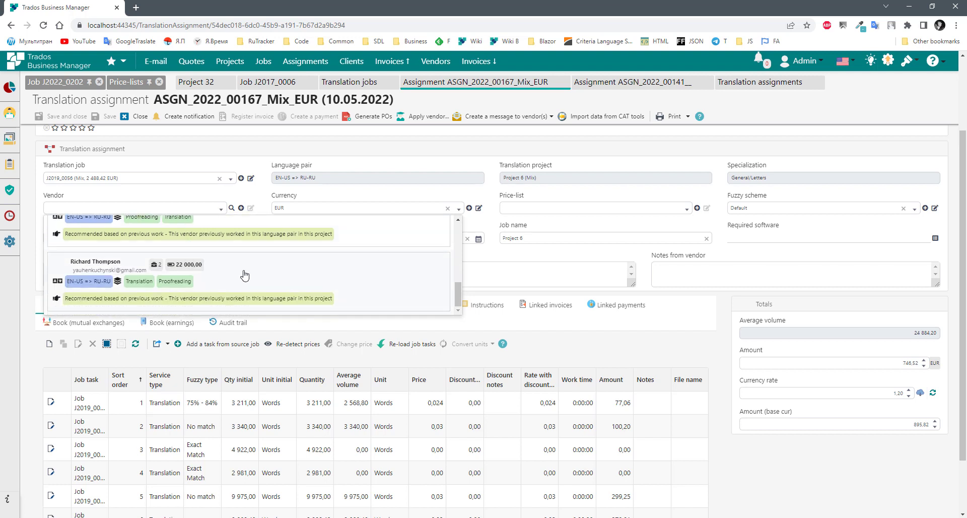
{"action": "scroll", "coordinate": [312, 234], "scroll_direction": "up", "scroll_amount": 5}
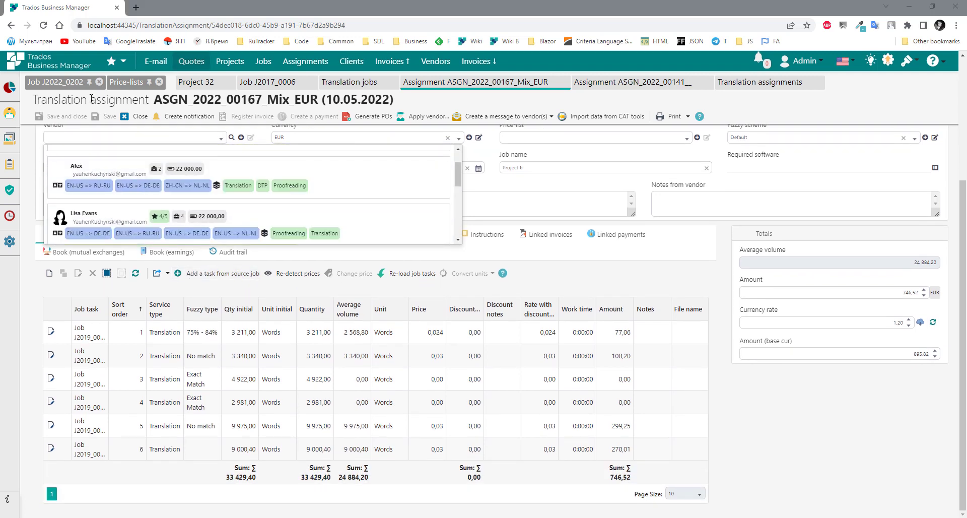
{"action": "scroll", "coordinate": [384, 188], "scroll_direction": "up", "scroll_amount": 4}
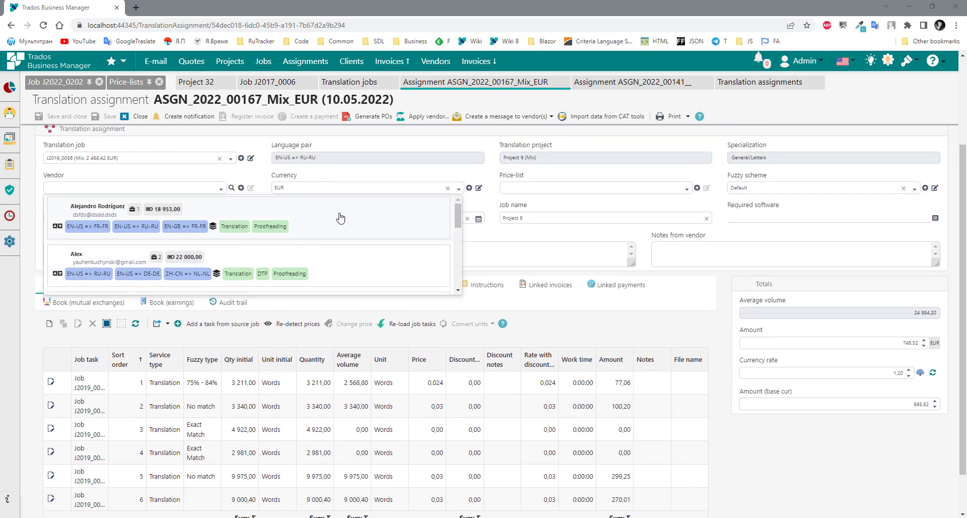
{"action": "scroll", "coordinate": [343, 226], "scroll_direction": "down", "scroll_amount": 5}
{"action": "scroll", "coordinate": [344, 231], "scroll_direction": "down", "scroll_amount": 2}
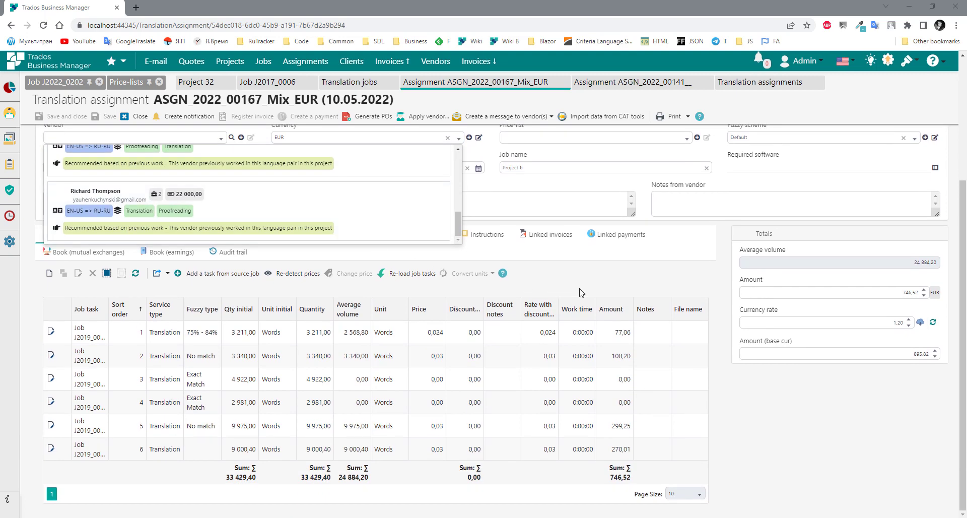
- Assign the suggested vendor who offers Translation, DTP and Proofreading to the assignment
{"action": "scroll", "coordinate": [389, 239], "scroll_direction": "up", "scroll_amount": 5}
{"action": "scroll", "coordinate": [392, 359], "scroll_direction": "up", "scroll_amount": 2}
{"action": "scroll", "coordinate": [392, 359], "scroll_direction": "up", "scroll_amount": 2}
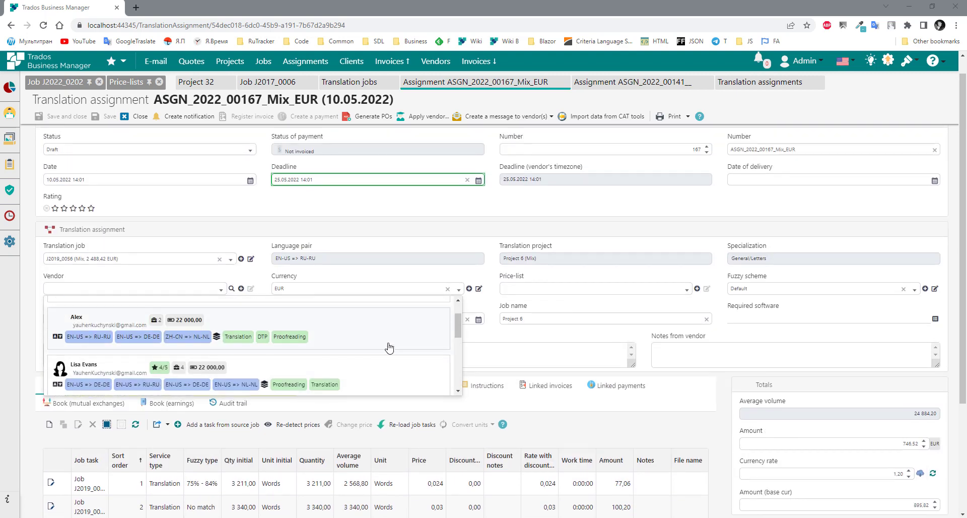
{"action": "scroll", "coordinate": [387, 337], "scroll_direction": "up", "scroll_amount": 2}
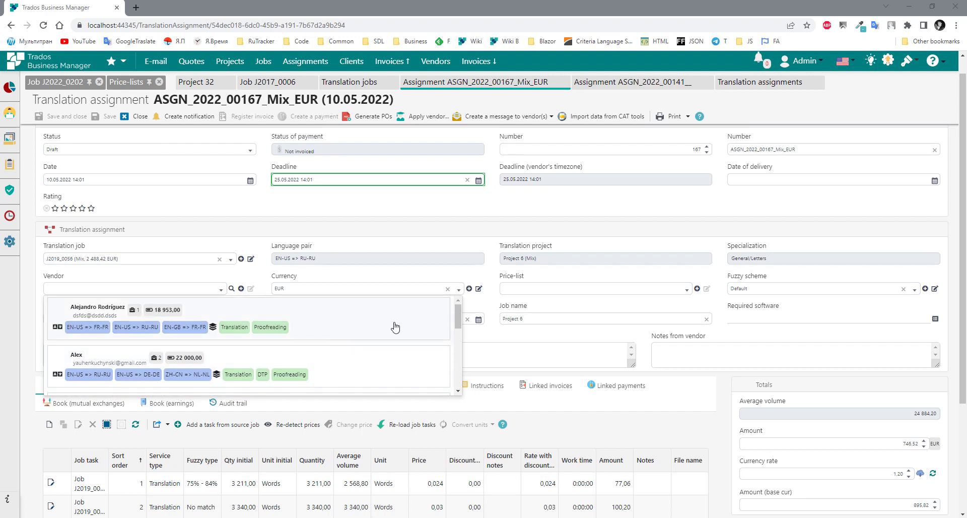
{"action": "scroll", "coordinate": [395, 328], "scroll_direction": "down", "scroll_amount": 2}
{"action": "left_click", "coordinate": [337, 321]}
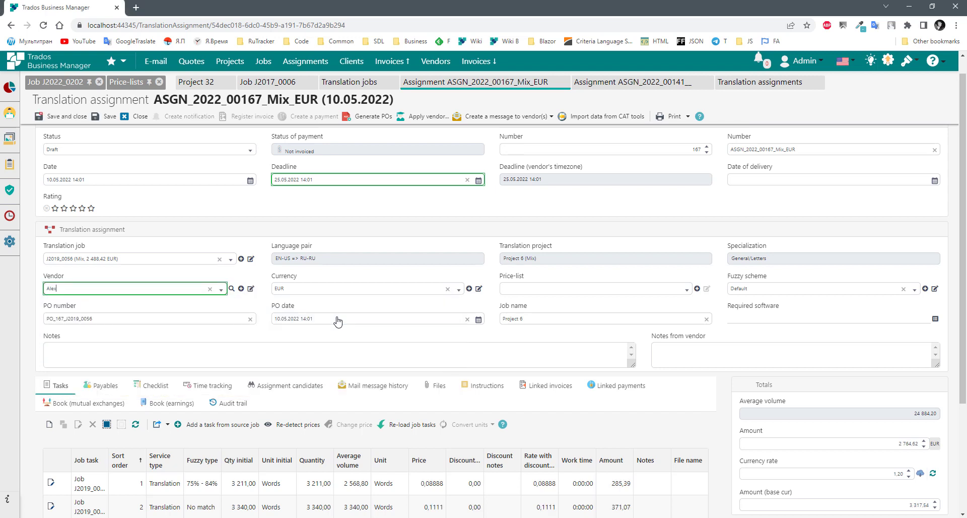
- Check the prices and amounts in the assignment's task rows for the chosen vendor
{"action": "scroll", "coordinate": [201, 257], "scroll_direction": "down", "scroll_amount": 1}
{"action": "mouse_move", "coordinate": [188, 239]}
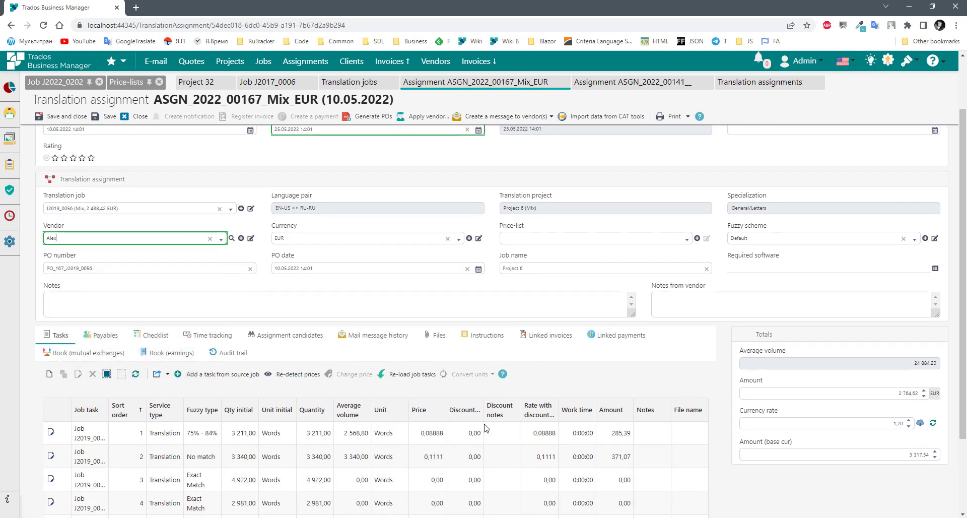
{"action": "left_click", "coordinate": [470, 433]}
{"action": "scroll", "coordinate": [456, 438], "scroll_direction": "down", "scroll_amount": 2}
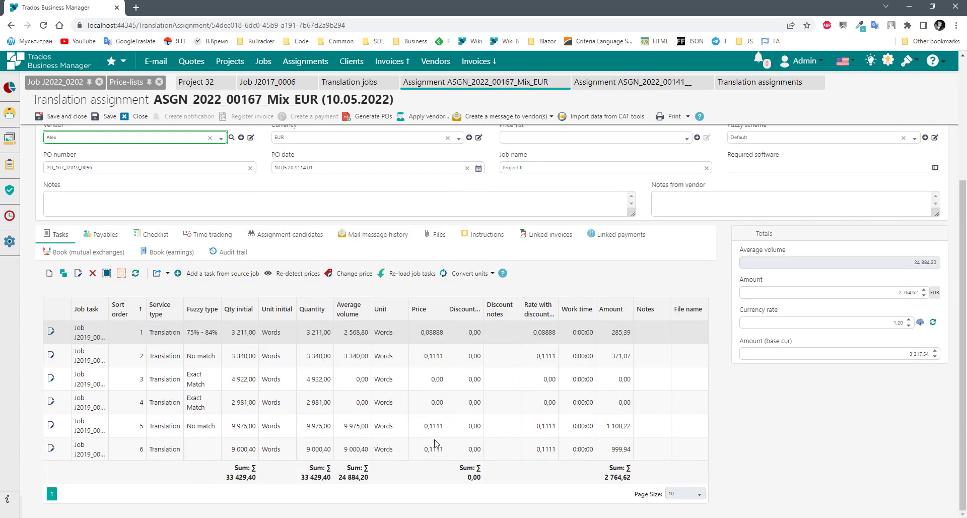
{"action": "left_click", "coordinate": [434, 447]}
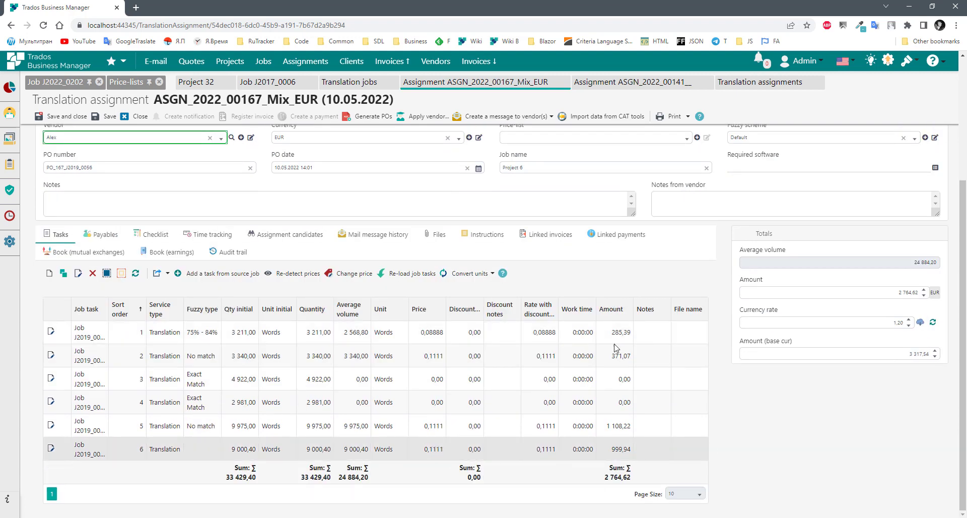
- Clear the chosen vendor from the assignment
{"action": "scroll", "coordinate": [610, 348], "scroll_direction": "up", "scroll_amount": 3}
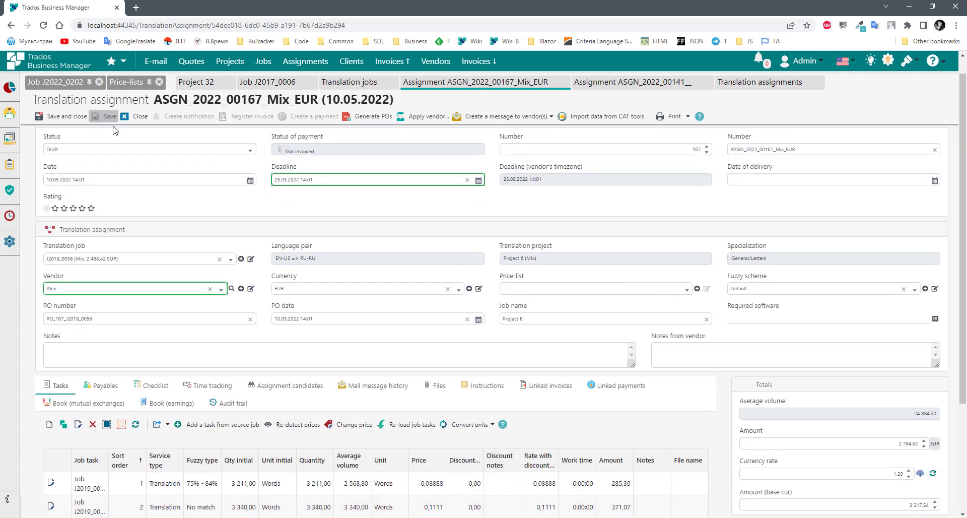
{"action": "left_click", "coordinate": [81, 149]}
{"action": "left_click", "coordinate": [85, 146]}
{"action": "mouse_move", "coordinate": [210, 291]}
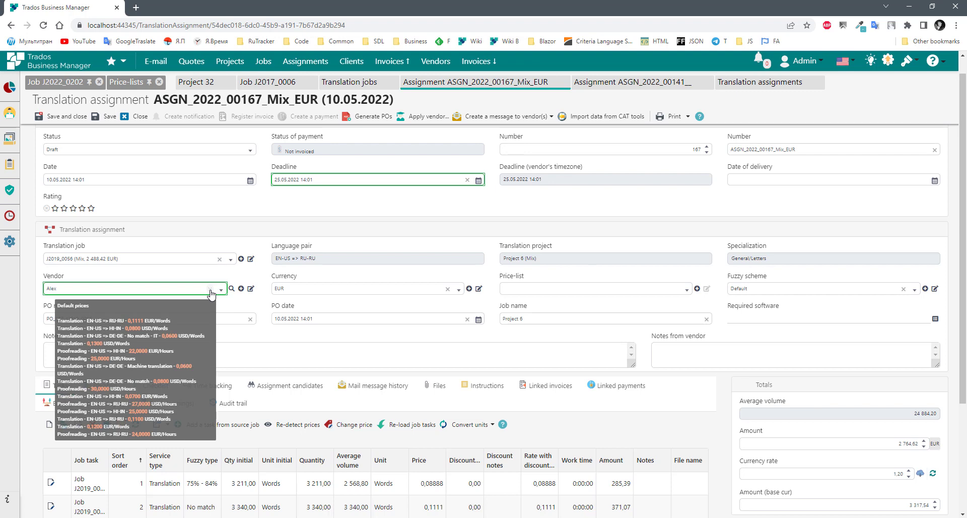
{"action": "left_click", "coordinate": [211, 289]}
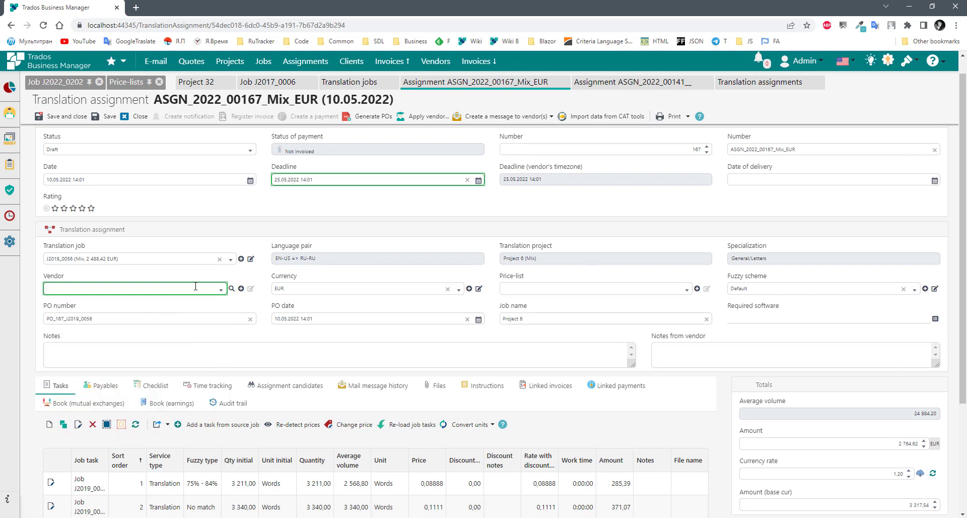
- Look through the suggested vendors for the assignment and leave the vendor unselected
{"action": "left_click", "coordinate": [195, 286]}
{"action": "scroll", "coordinate": [341, 335], "scroll_direction": "down", "scroll_amount": 5}
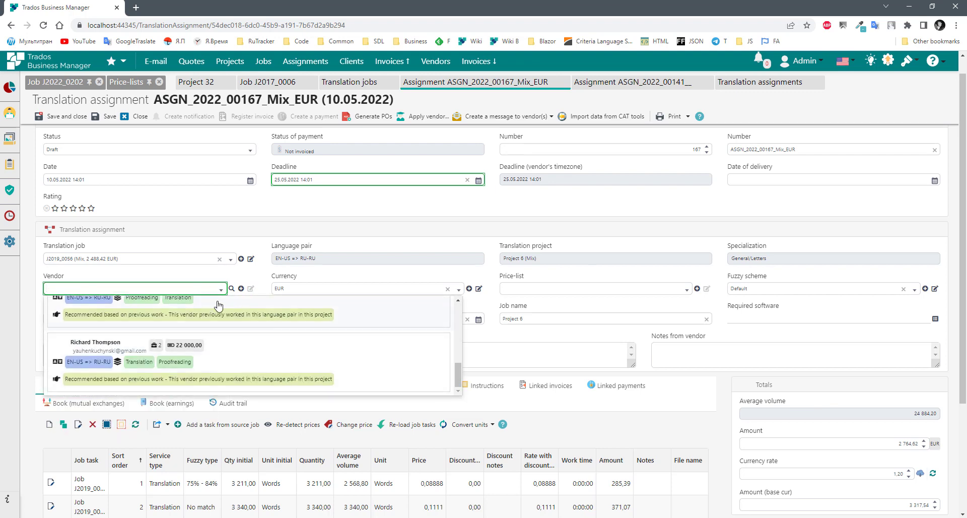
{"action": "scroll", "coordinate": [259, 356], "scroll_direction": "up", "scroll_amount": 5}
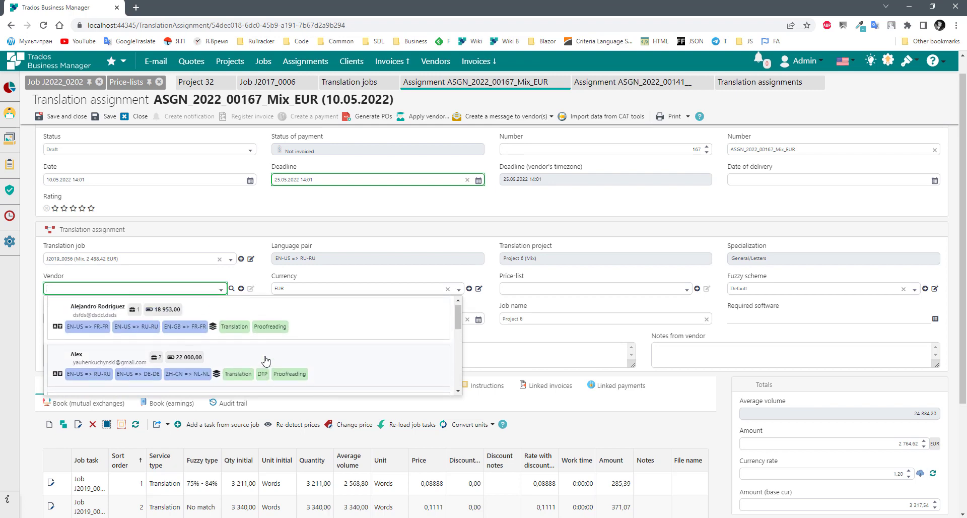
{"action": "left_click", "coordinate": [112, 277]}
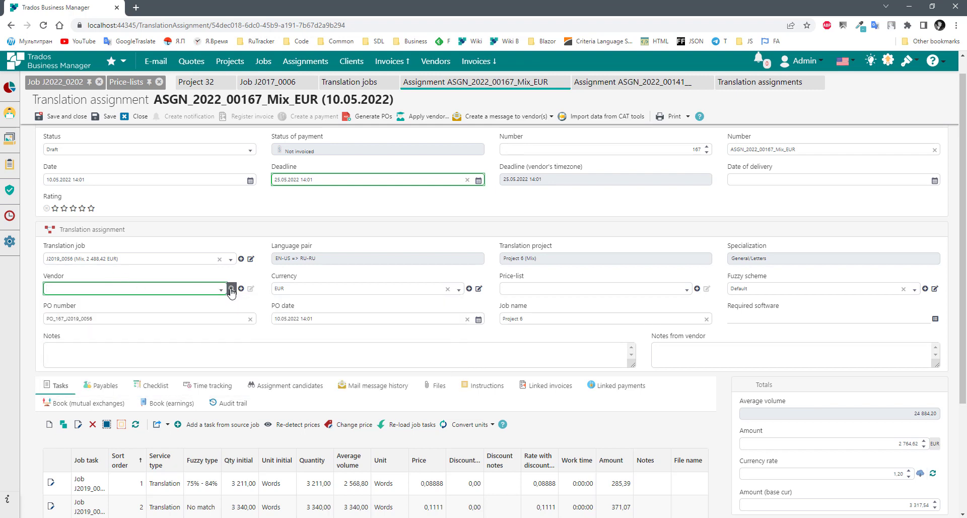
- Open the detailed vendor search for the assignment and look through the candidates and available search filters
{"action": "left_click", "coordinate": [232, 289]}
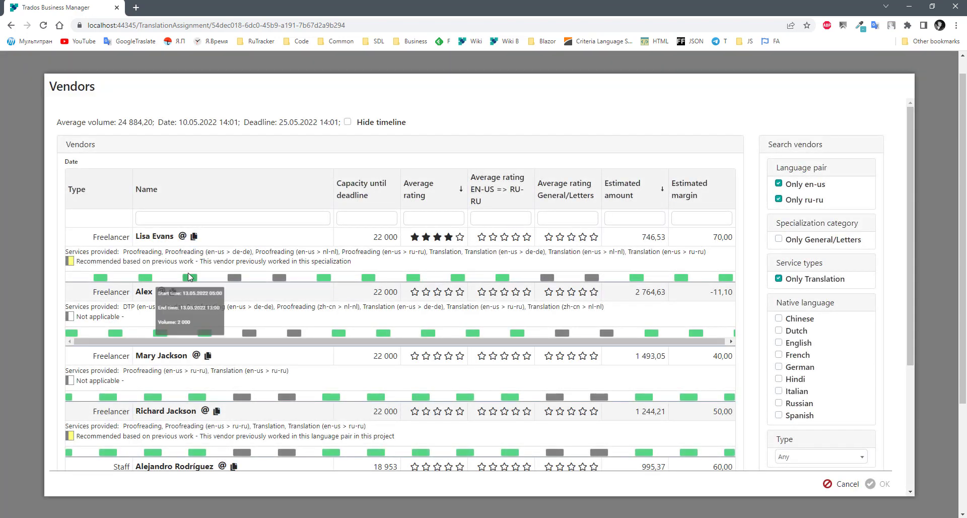
{"action": "scroll", "coordinate": [196, 297], "scroll_direction": "down", "scroll_amount": 4}
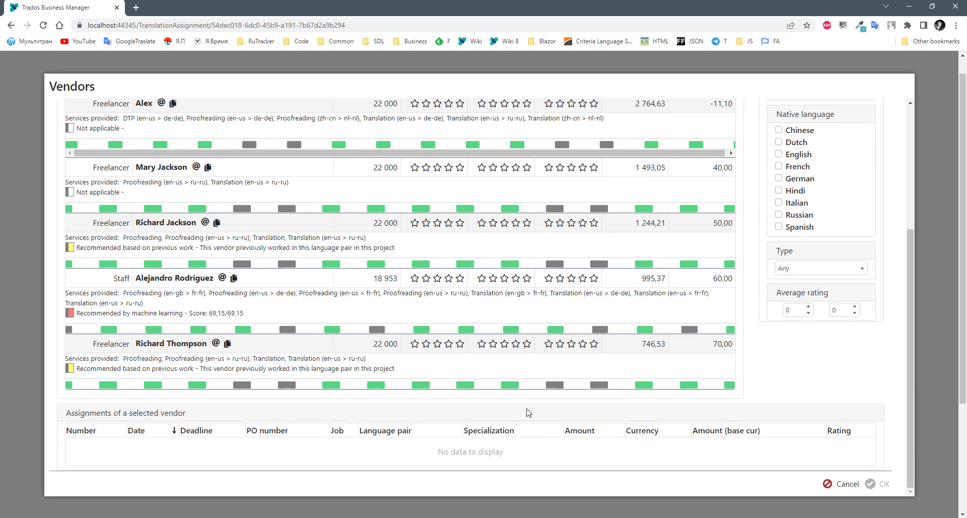
{"action": "scroll", "coordinate": [790, 352], "scroll_direction": "up", "scroll_amount": 1}
{"action": "scroll", "coordinate": [790, 352], "scroll_direction": "up", "scroll_amount": 4}
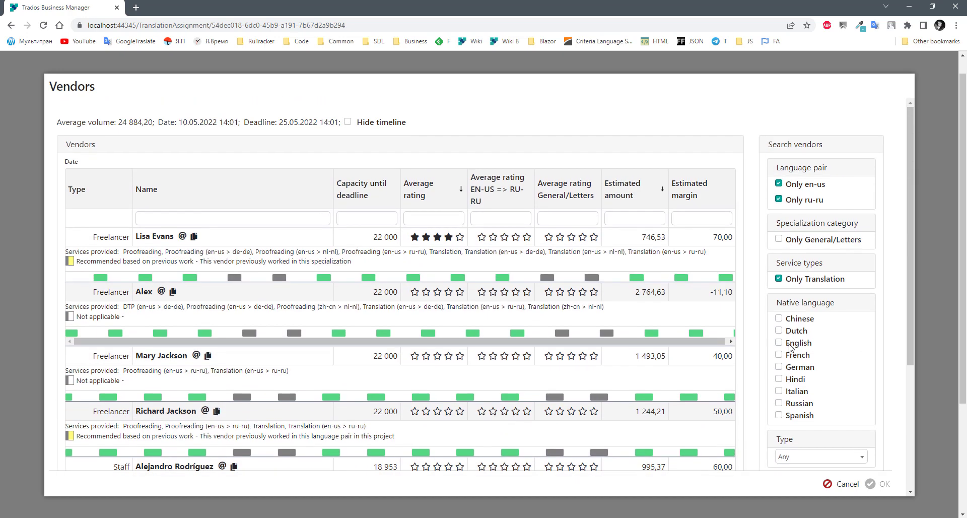
- Select the freelancer who also offers DTP and examine the services and recommendation notes listed for the vendors
{"action": "left_click", "coordinate": [234, 243]}
{"action": "left_click", "coordinate": [175, 299]}
{"action": "scroll", "coordinate": [121, 393], "scroll_direction": "down", "scroll_amount": 1}
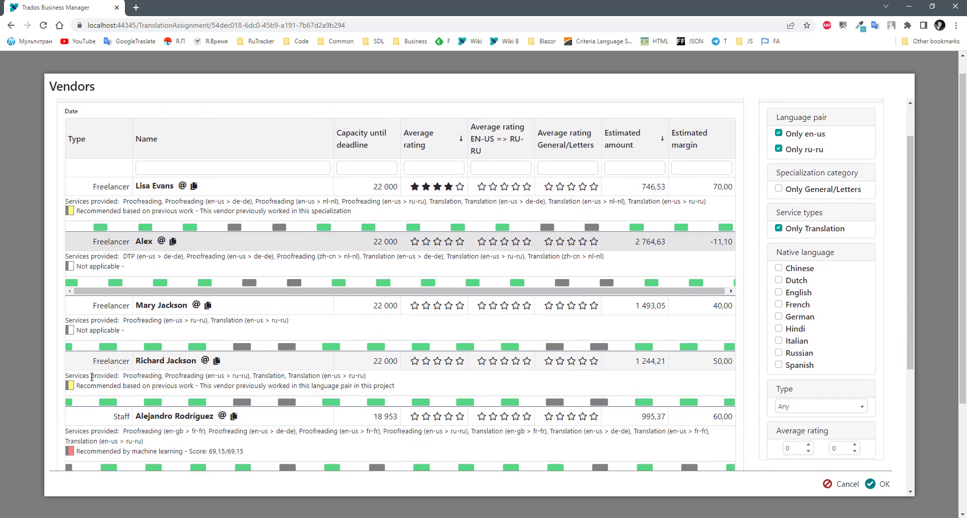
{"action": "left_click_drag", "start_coordinate": [91, 377], "coordinate": [374, 380]}
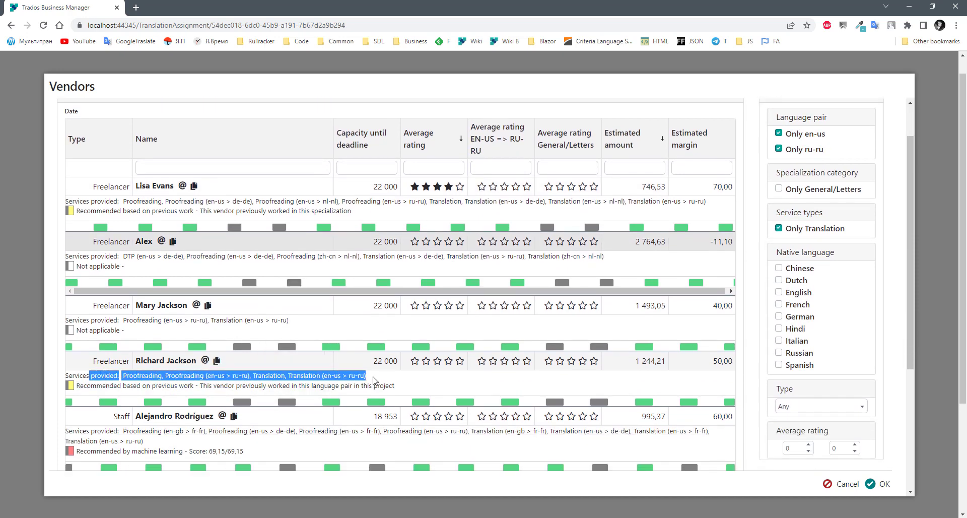
{"action": "left_click", "coordinate": [404, 381]}
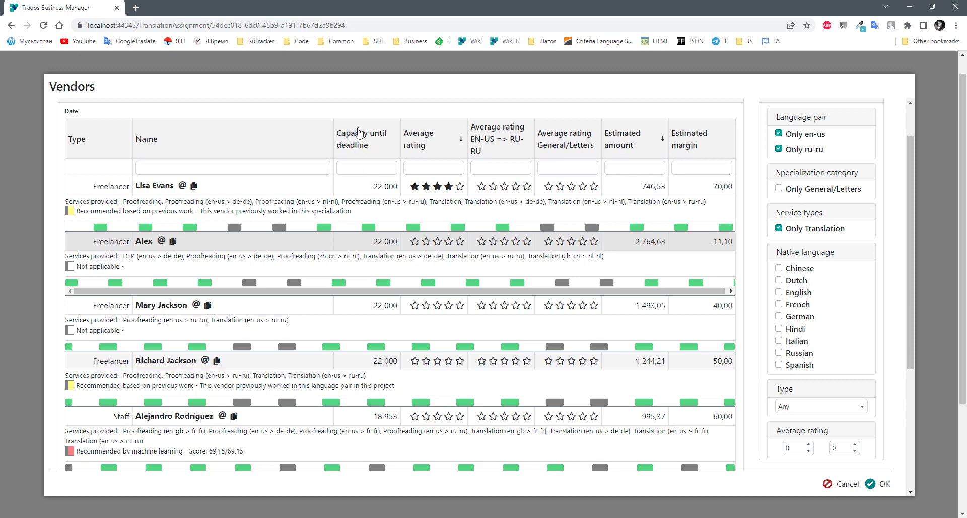
- Examine the DTP freelancer's past assignments alongside the vendors' capacity, average ratings, estimated amounts and estimated margins
{"action": "scroll", "coordinate": [373, 212], "scroll_direction": "down", "scroll_amount": 4}
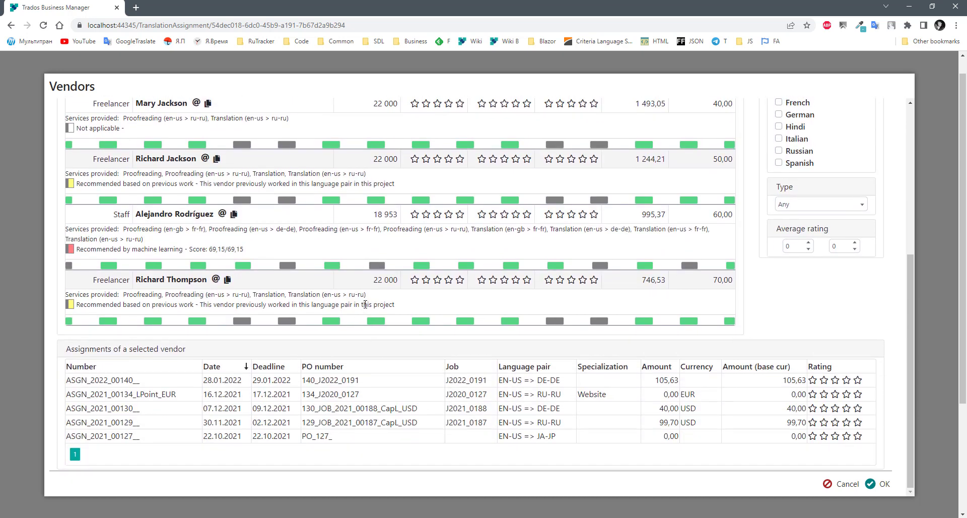
{"action": "scroll", "coordinate": [367, 302], "scroll_direction": "up", "scroll_amount": 4}
{"action": "scroll", "coordinate": [374, 293], "scroll_direction": "up", "scroll_amount": 2}
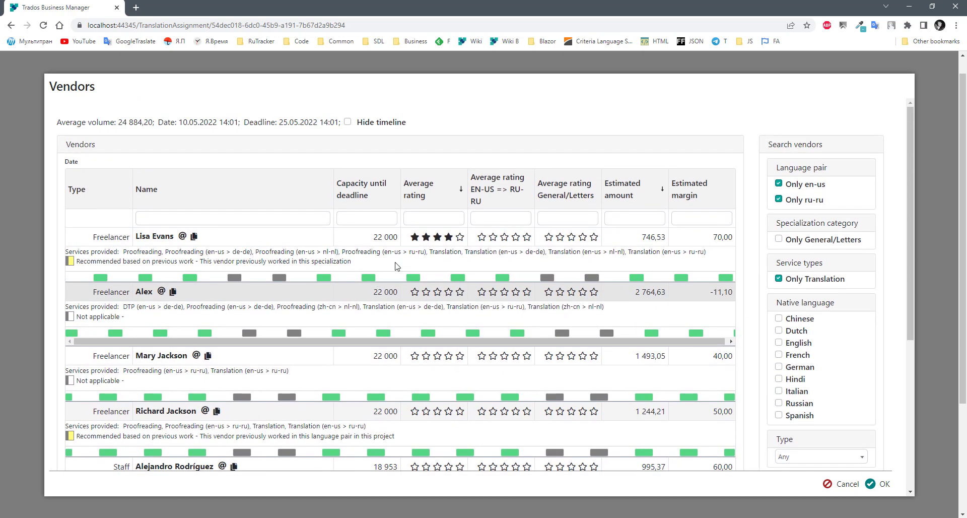
{"action": "scroll", "coordinate": [437, 275], "scroll_direction": "down", "scroll_amount": 1}
{"action": "scroll", "coordinate": [436, 276], "scroll_direction": "down", "scroll_amount": 3}
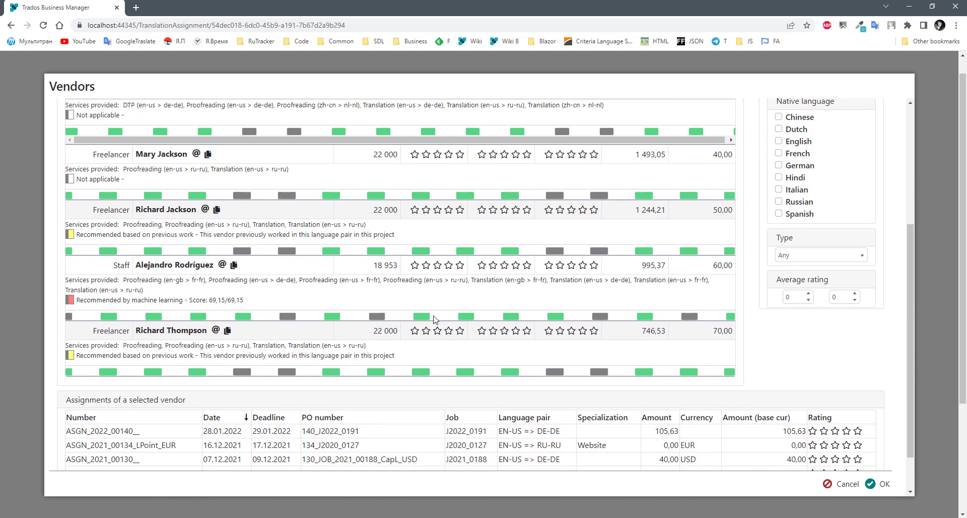
{"action": "scroll", "coordinate": [469, 268], "scroll_direction": "up", "scroll_amount": 4}
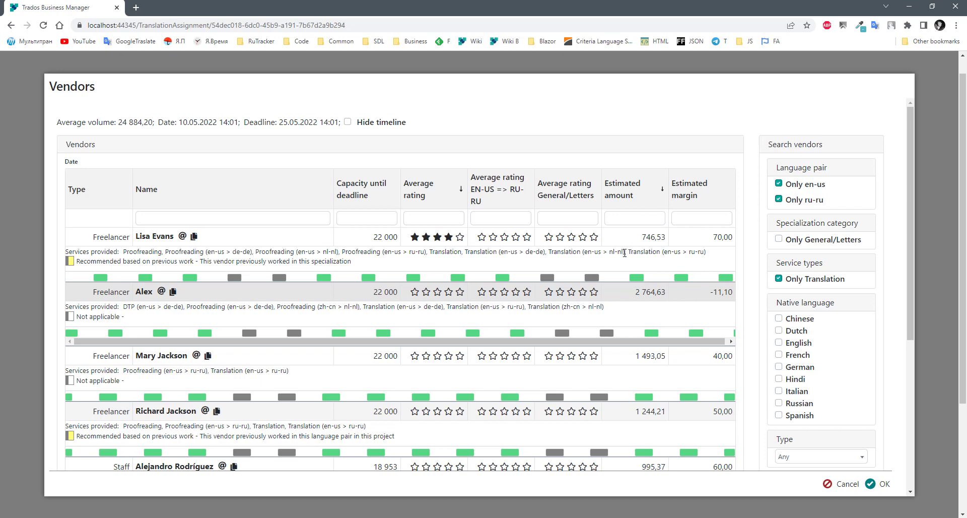
{"action": "scroll", "coordinate": [655, 328], "scroll_direction": "down", "scroll_amount": 3}
{"action": "scroll", "coordinate": [677, 354], "scroll_direction": "down", "scroll_amount": 2}
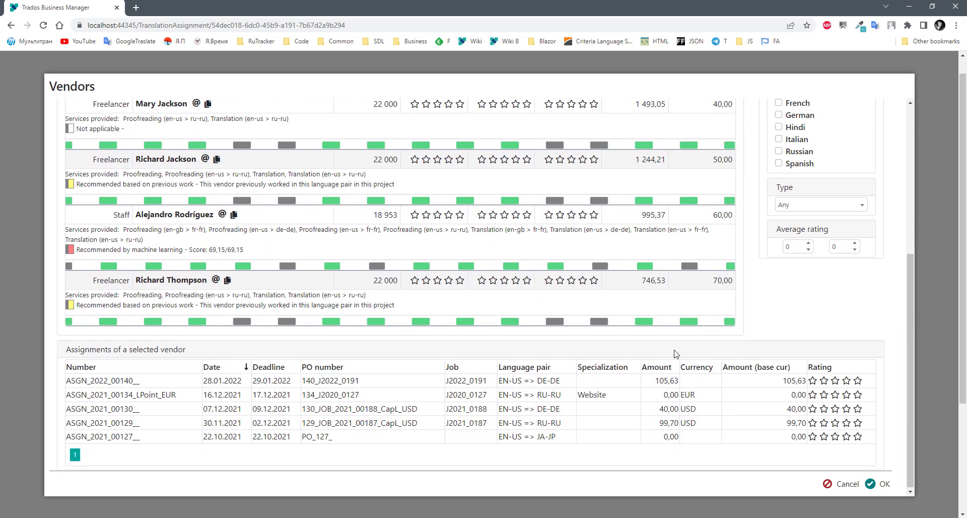
{"action": "scroll", "coordinate": [677, 354], "scroll_direction": "up", "scroll_amount": 5}
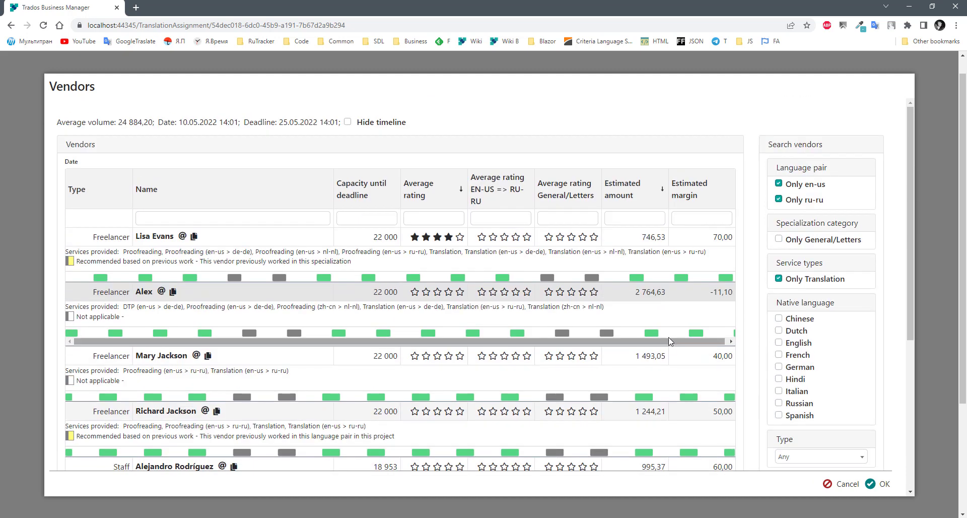
- Select the freelancer with the four-star average rating and review that vendor's past assignments and their ratings
{"action": "left_click", "coordinate": [245, 236]}
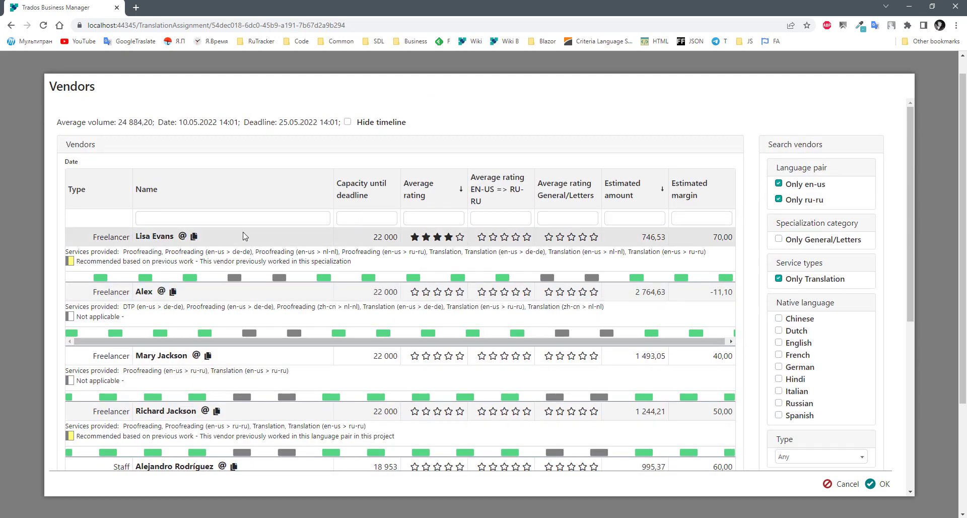
{"action": "mouse_move", "coordinate": [184, 238]}
{"action": "left_click", "coordinate": [196, 236]}
{"action": "scroll", "coordinate": [239, 241], "scroll_direction": "down", "scroll_amount": 6}
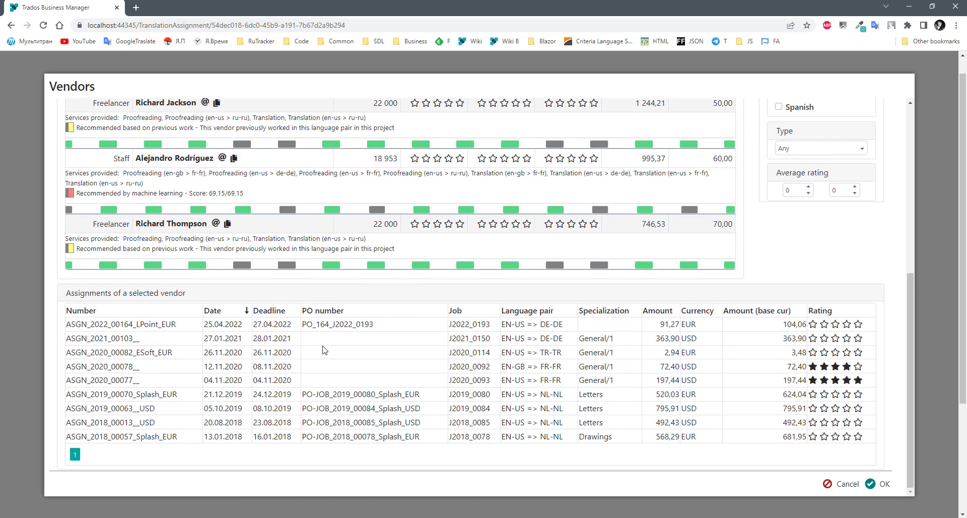
- Select the freelancer offering DTP again and review that vendor's past assignments for comparison
{"action": "scroll", "coordinate": [247, 297], "scroll_direction": "up", "scroll_amount": 5}
{"action": "left_click", "coordinate": [200, 241]}
{"action": "scroll", "coordinate": [371, 398], "scroll_direction": "down", "scroll_amount": 4}
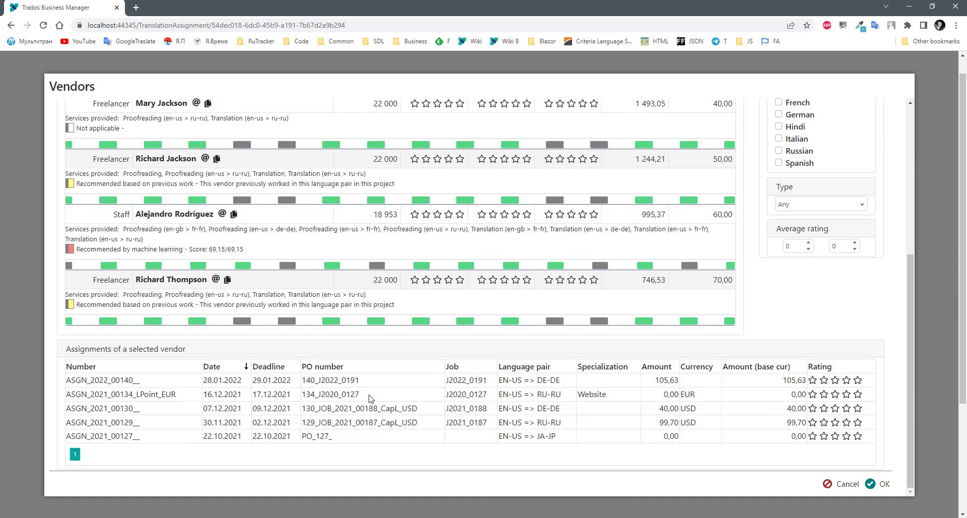
- Select the freelancer with the 1 493,05 estimated amount and review that vendor's past assignments, including language pairs and specializations
{"action": "scroll", "coordinate": [140, 410], "scroll_direction": "up", "scroll_amount": 5}
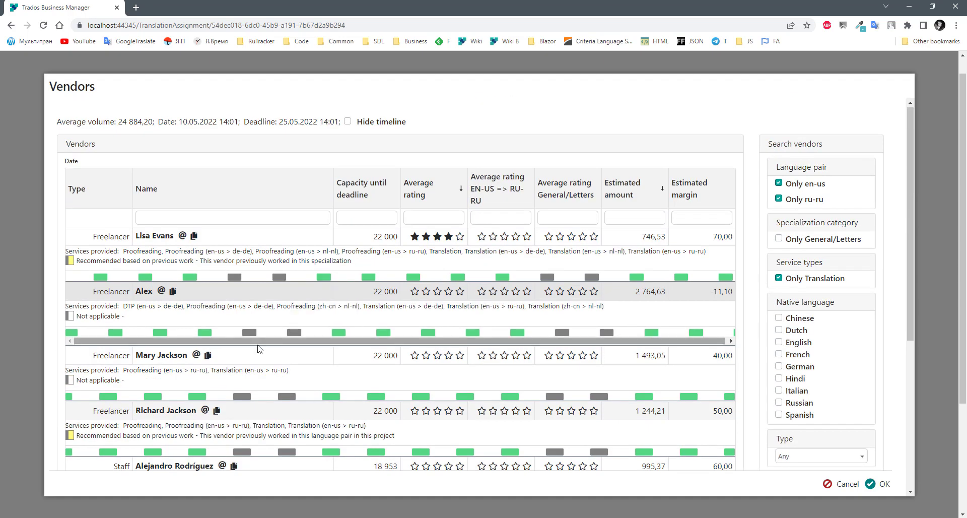
{"action": "scroll", "coordinate": [280, 365], "scroll_direction": "down", "scroll_amount": 5}
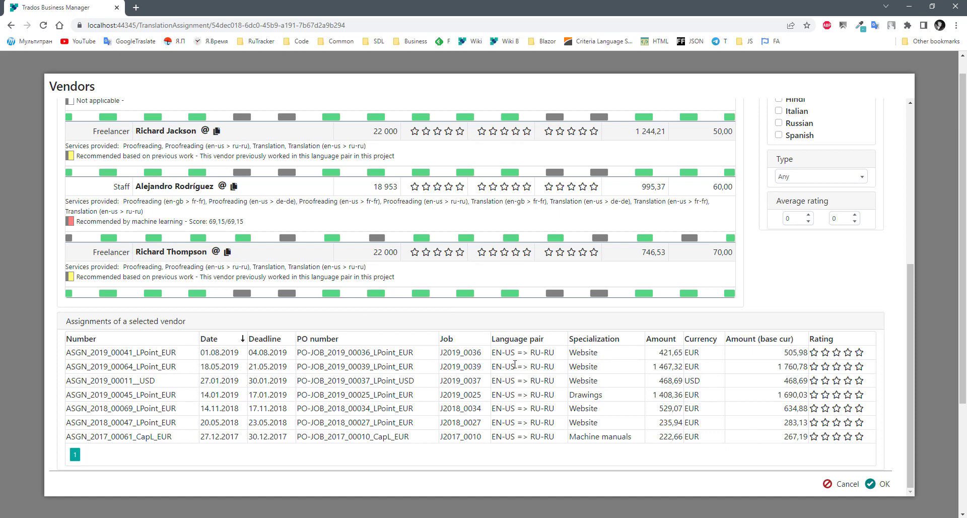
{"action": "scroll", "coordinate": [475, 378], "scroll_direction": "up", "scroll_amount": 2}
{"action": "scroll", "coordinate": [221, 347], "scroll_direction": "down", "scroll_amount": 2}
{"action": "scroll", "coordinate": [228, 381], "scroll_direction": "up", "scroll_amount": 2}
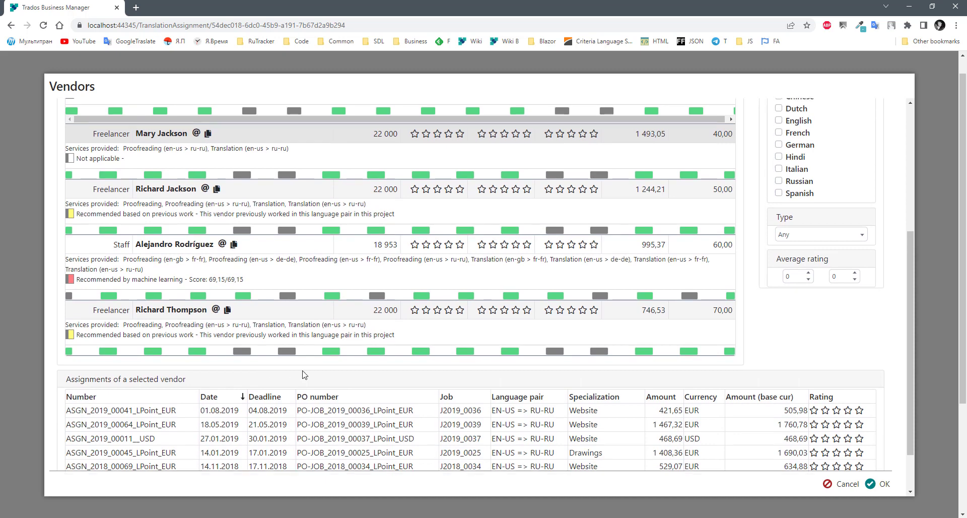
- Examine the vendors' availability timelines, checking the start time, end time and volume of individual blocks
{"action": "scroll", "coordinate": [619, 289], "scroll_direction": "up", "scroll_amount": 2}
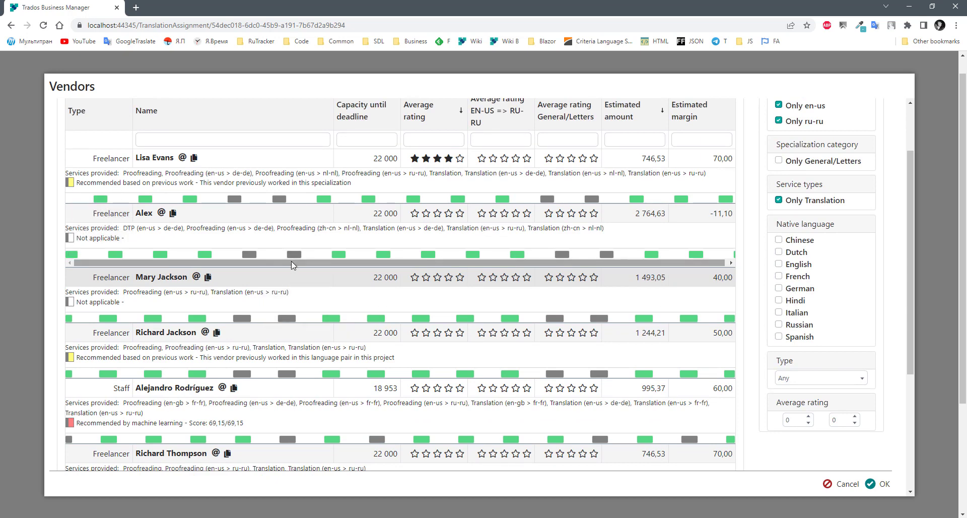
{"action": "left_click_drag", "start_coordinate": [291, 262], "coordinate": [270, 264]}
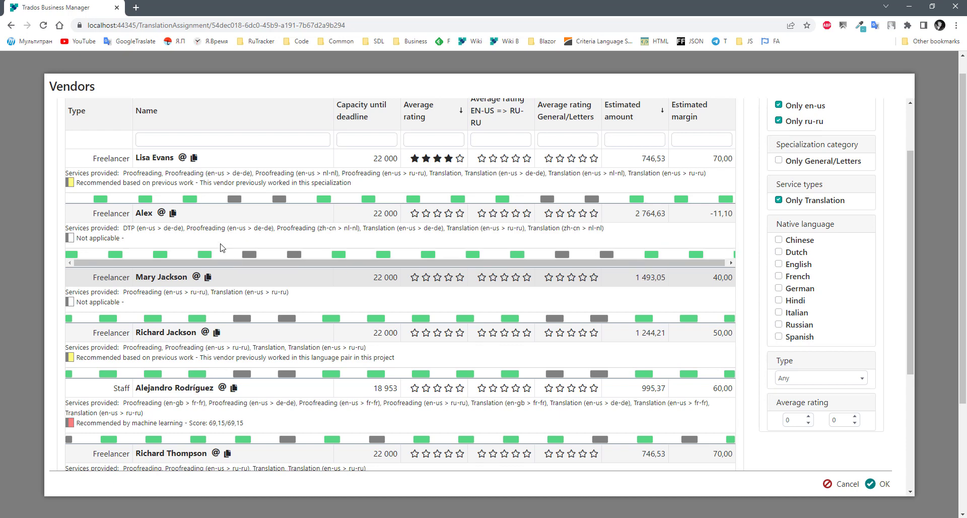
{"action": "mouse_move", "coordinate": [142, 199]}
{"action": "mouse_move", "coordinate": [330, 203]}
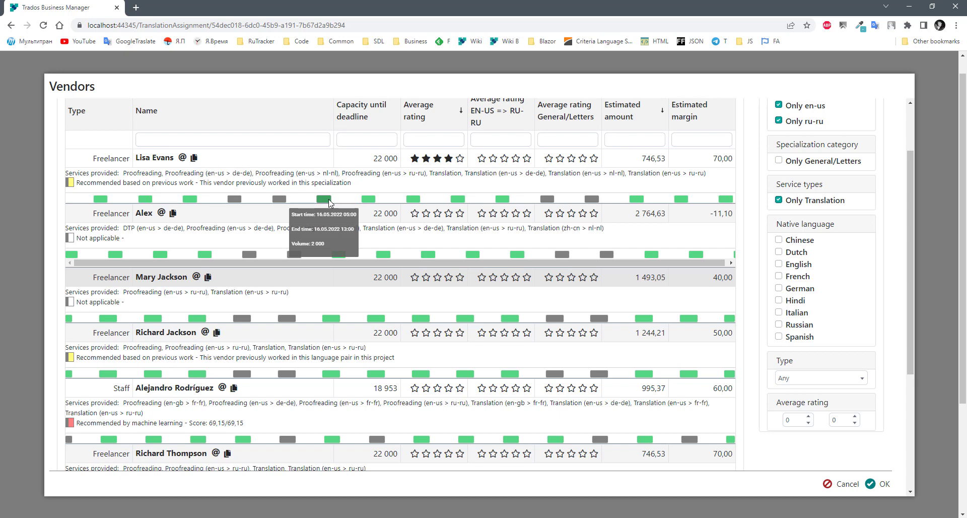
{"action": "mouse_move", "coordinate": [291, 203]}
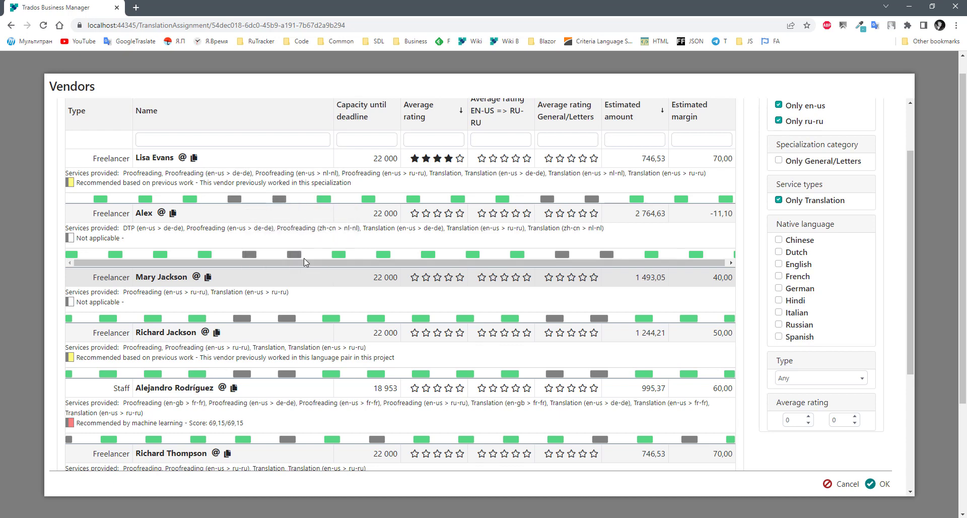
{"action": "scroll", "coordinate": [385, 280], "scroll_direction": "down", "scroll_amount": 4}
{"action": "scroll", "coordinate": [331, 346], "scroll_direction": "up", "scroll_amount": 5}
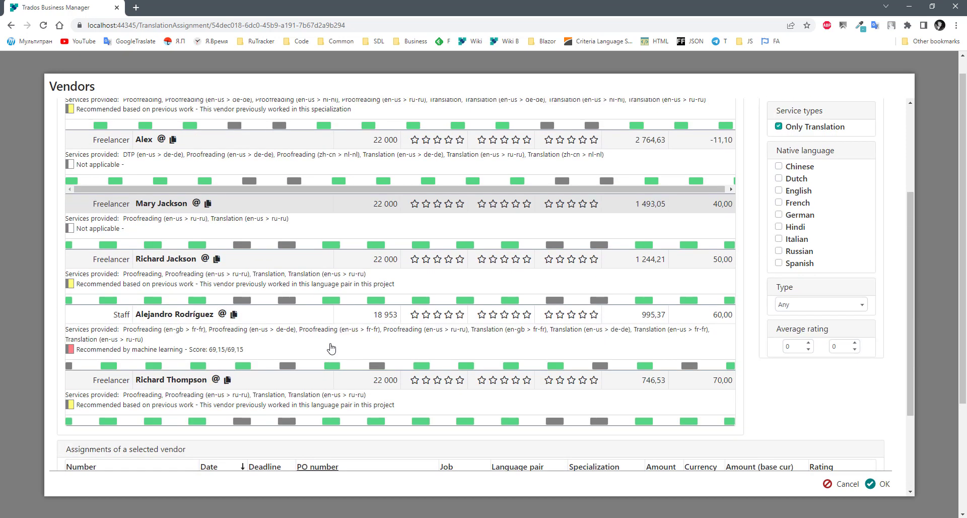
{"action": "mouse_move", "coordinate": [239, 279]}
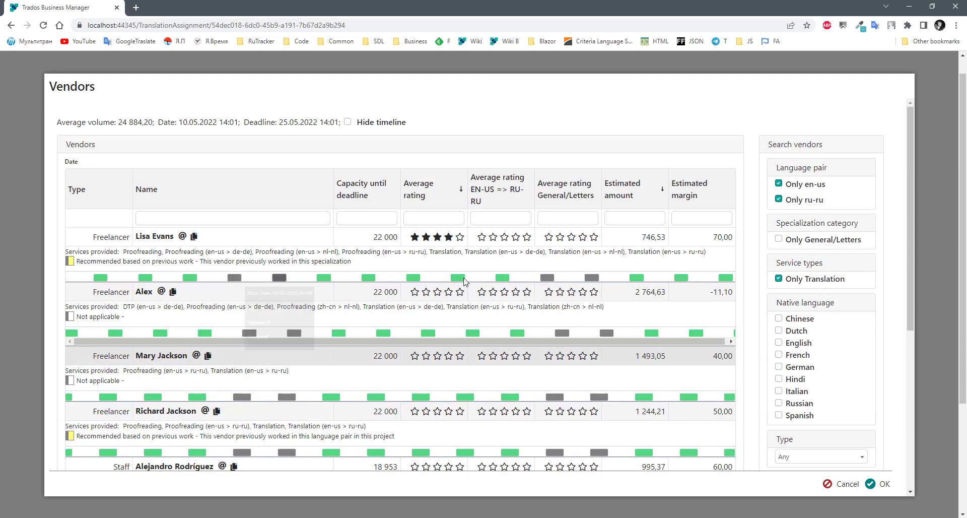
{"action": "mouse_move", "coordinate": [497, 279]}
{"action": "scroll", "coordinate": [497, 279], "scroll_direction": "down", "scroll_amount": 3}
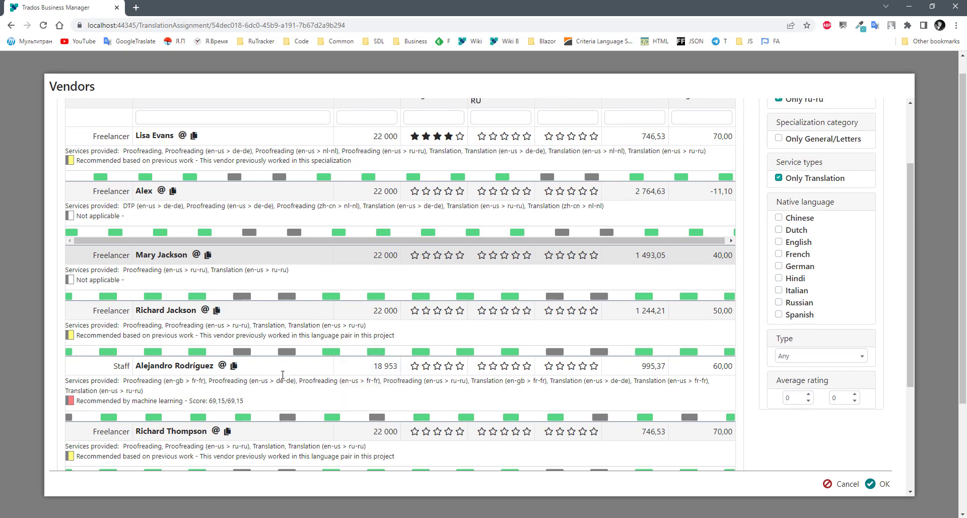
{"action": "scroll", "coordinate": [525, 373], "scroll_direction": "down", "scroll_amount": 1}
{"action": "scroll", "coordinate": [323, 277], "scroll_direction": "up", "scroll_amount": 4}
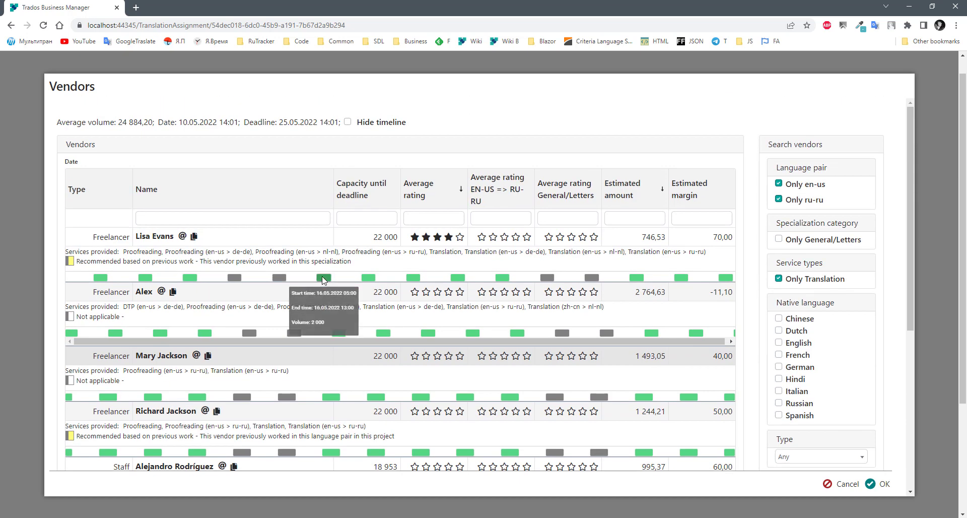
{"action": "mouse_move", "coordinate": [331, 279]}
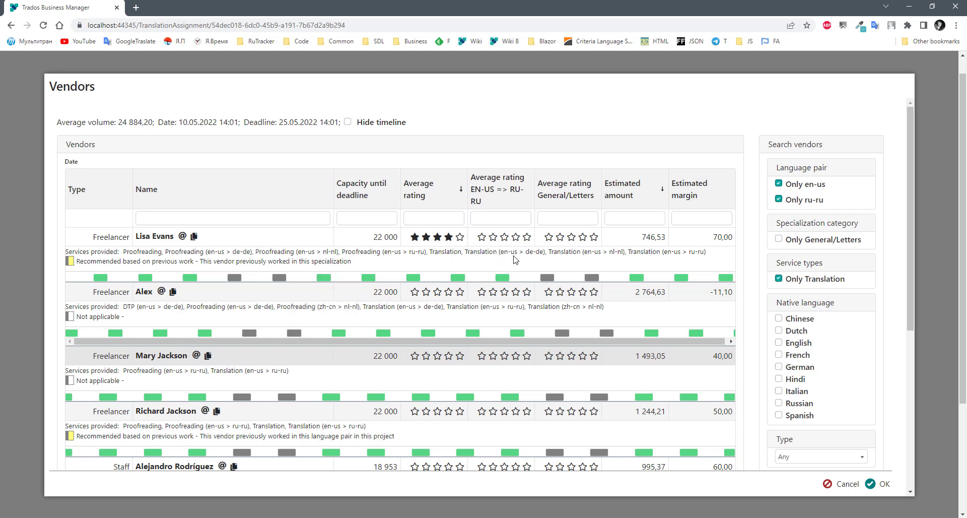
- Hide the availability timelines and select the freelancer with the four-star average rating
{"action": "left_click", "coordinate": [348, 123]}
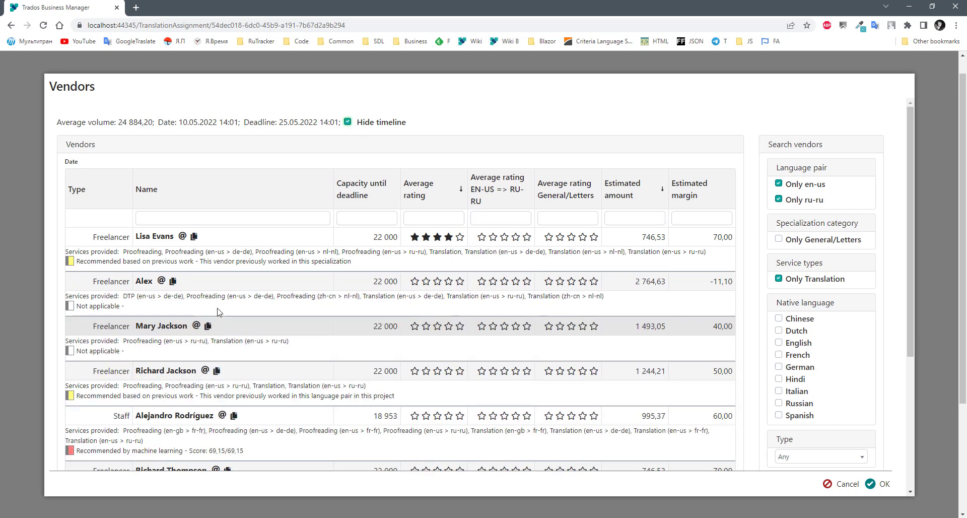
{"action": "scroll", "coordinate": [218, 311], "scroll_direction": "down", "scroll_amount": 4}
{"action": "scroll", "coordinate": [353, 338], "scroll_direction": "up", "scroll_amount": 4}
{"action": "left_click", "coordinate": [220, 237]}
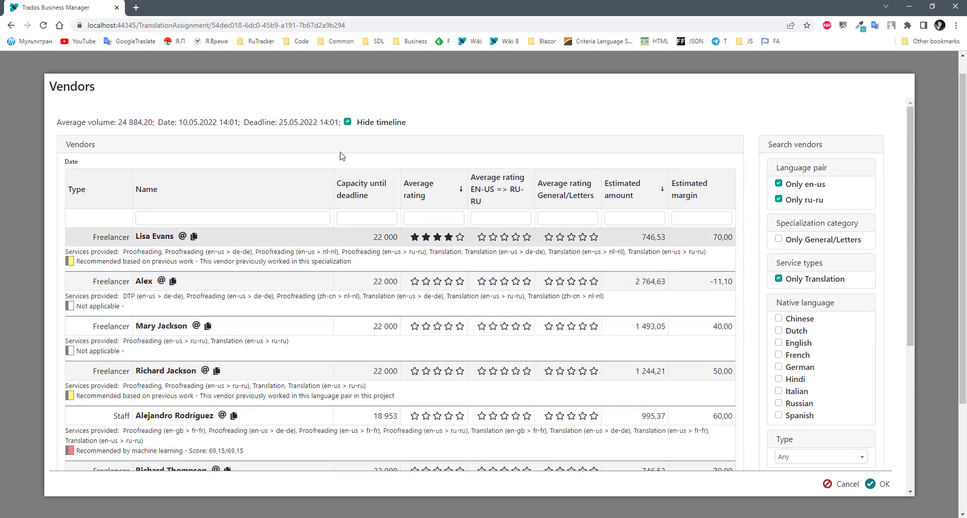
- Show the vendors' availability timelines again and look over the full vendor list with its past assignments
{"action": "left_click", "coordinate": [365, 123]}
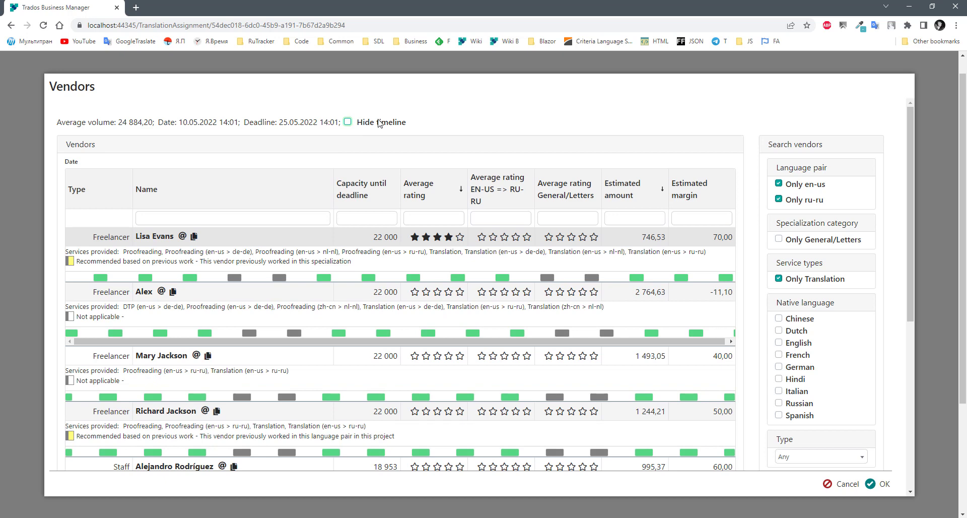
{"action": "scroll", "coordinate": [826, 312], "scroll_direction": "down", "scroll_amount": 5}
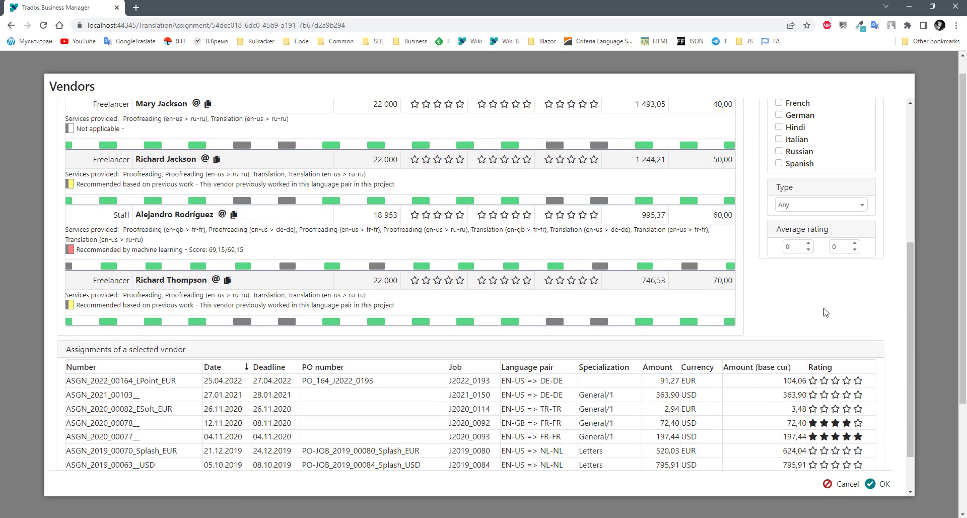
{"action": "scroll", "coordinate": [826, 310], "scroll_direction": "up", "scroll_amount": 4}
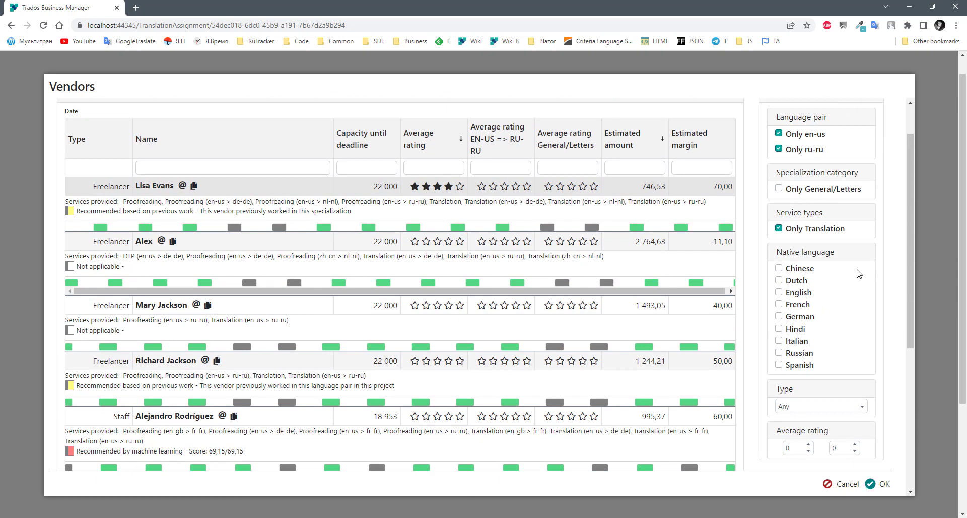
{"action": "scroll", "coordinate": [859, 273], "scroll_direction": "up", "scroll_amount": 1}
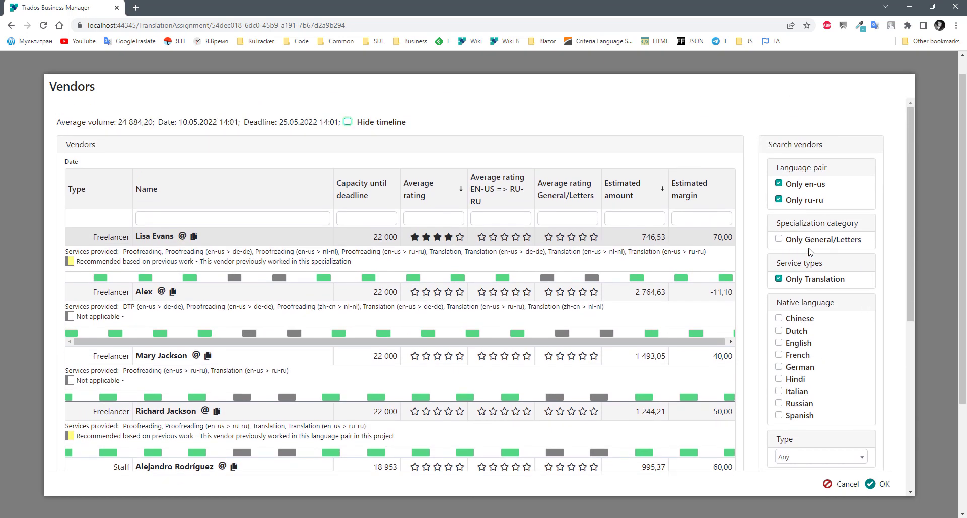
- Filter the vendor list by a vendor's first name and clear that filter again
{"action": "left_click", "coordinate": [147, 215]}
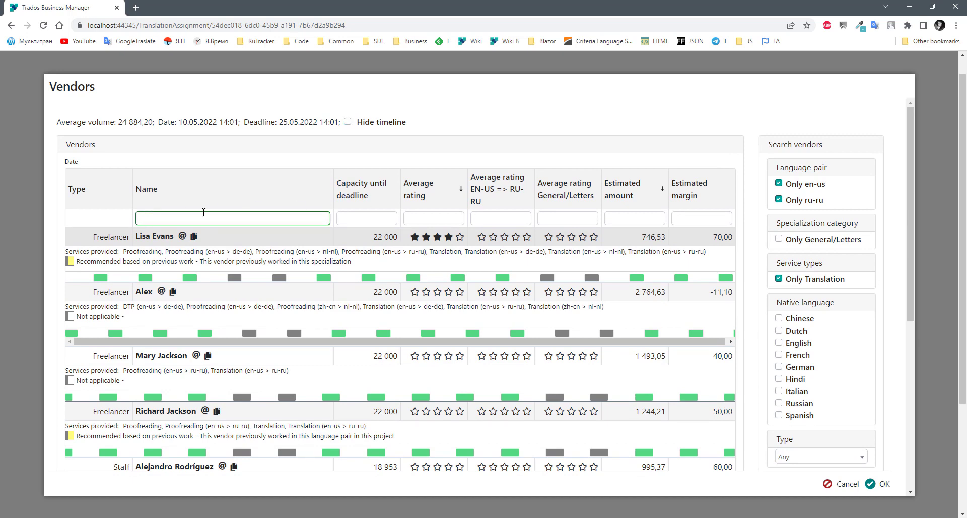
{"action": "type", "text": "lisa"}
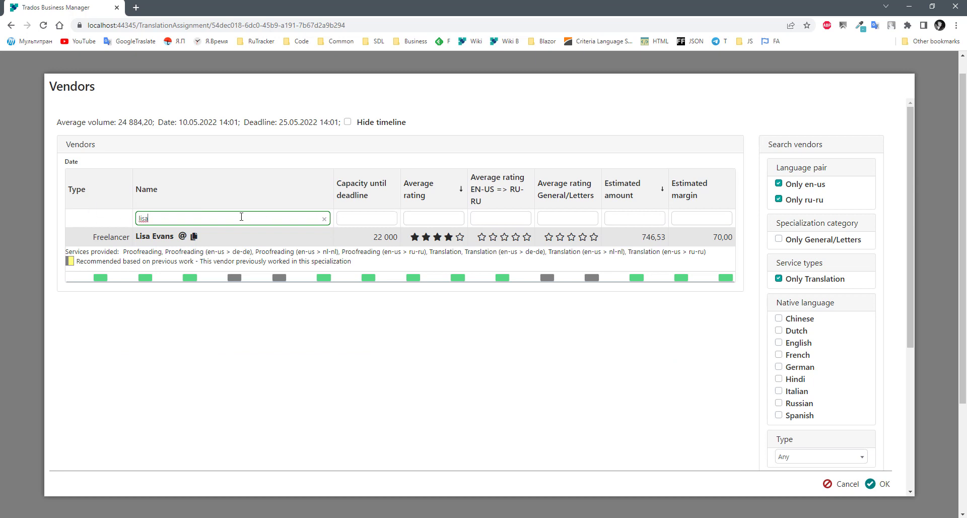
{"action": "left_click_drag", "start_coordinate": [196, 221], "coordinate": [104, 222]}
{"action": "key", "text": "BackSpace"}
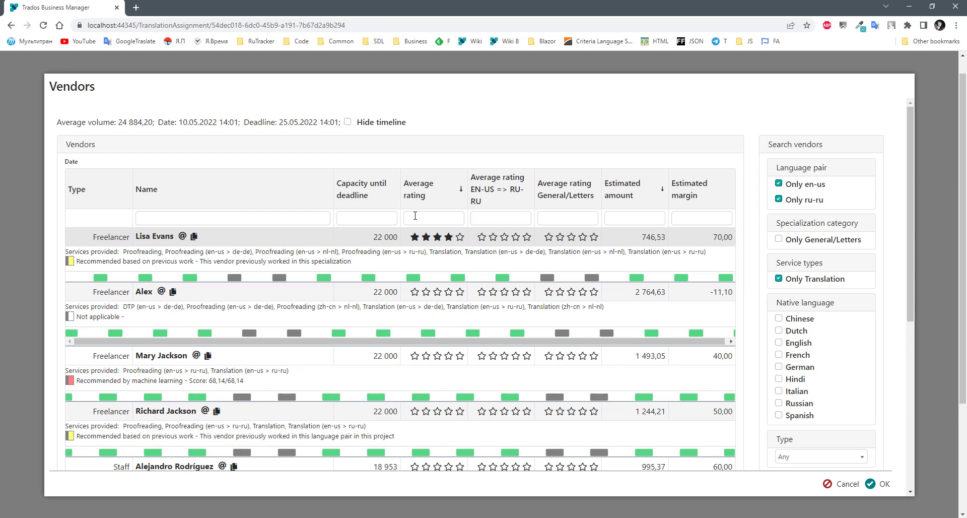
- Filter the vendor list by an average rating of 3 and clear that filter again
{"action": "left_click", "coordinate": [417, 215]}
{"action": "type", "text": "3"}
{"action": "key", "text": "Tab"}
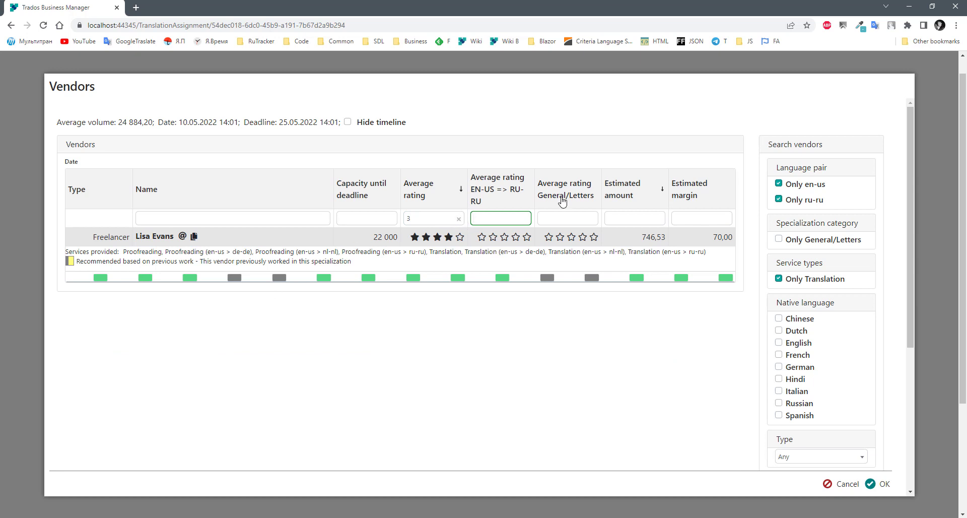
{"action": "left_click", "coordinate": [458, 218]}
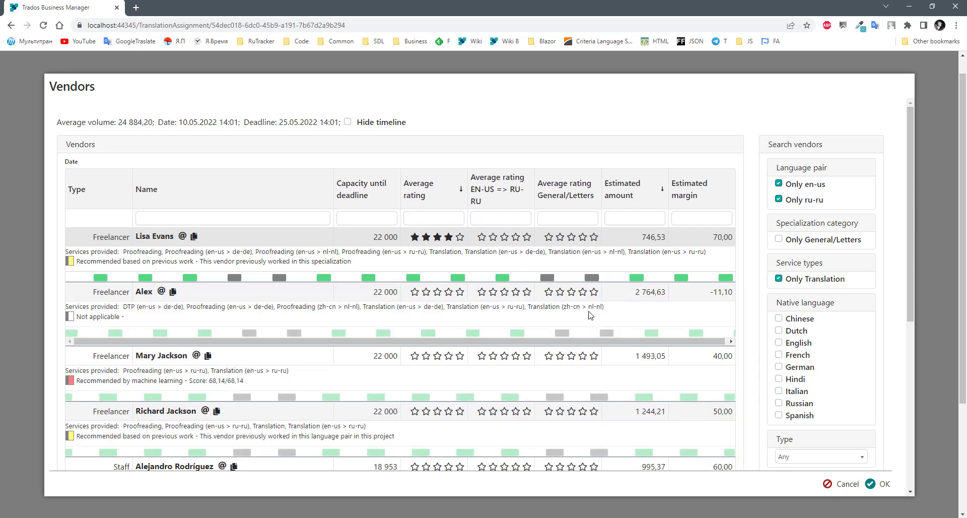
{"action": "left_click", "coordinate": [640, 215]}
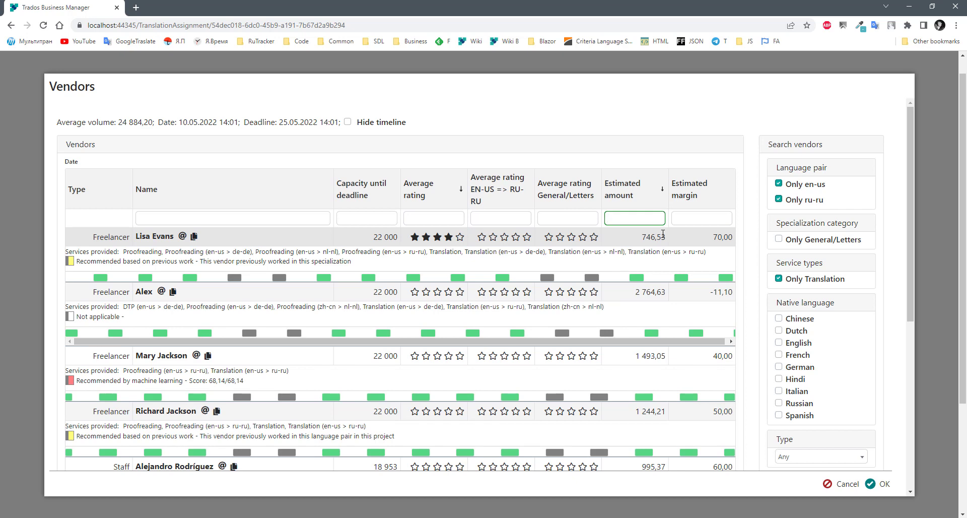
{"action": "key", "text": "Tab"}
{"action": "left_click", "coordinate": [660, 218]}
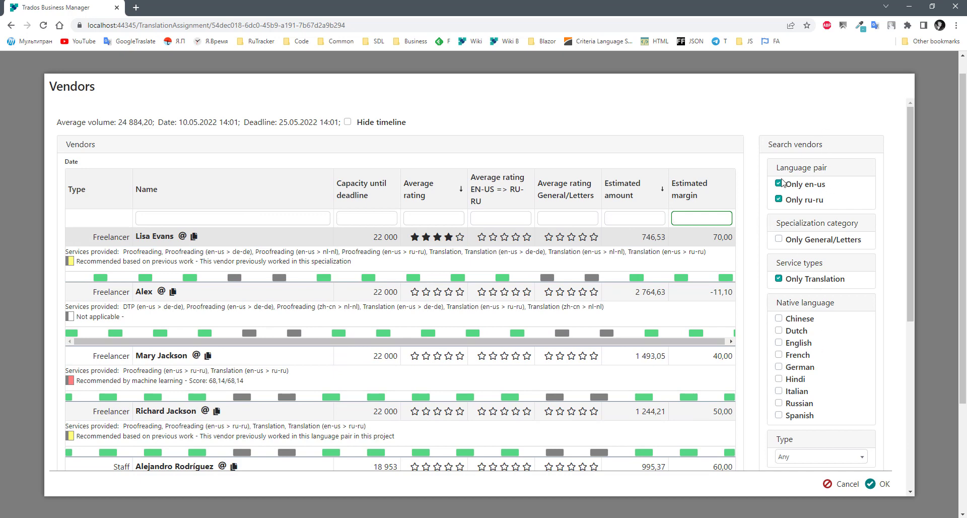
{"action": "scroll", "coordinate": [314, 251], "scroll_direction": "down", "scroll_amount": 6}
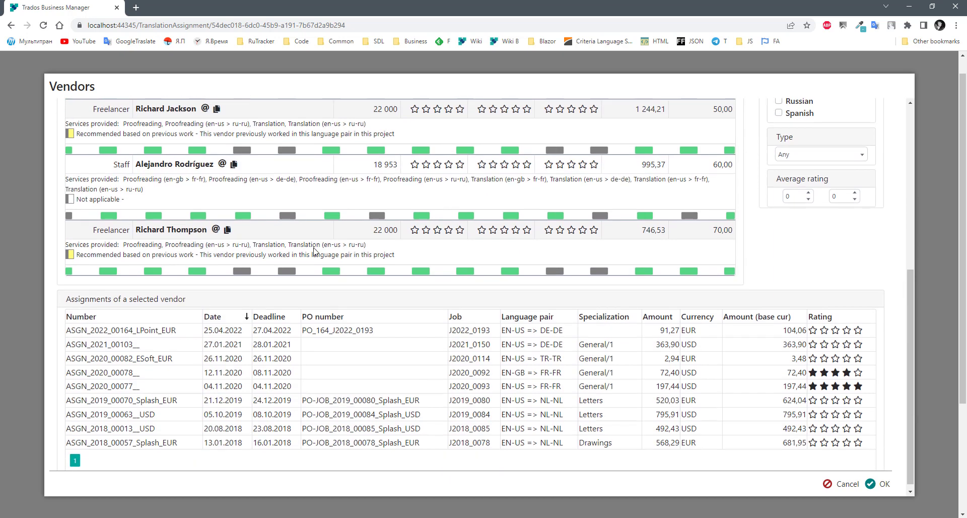
{"action": "scroll", "coordinate": [798, 188], "scroll_direction": "up", "scroll_amount": 6}
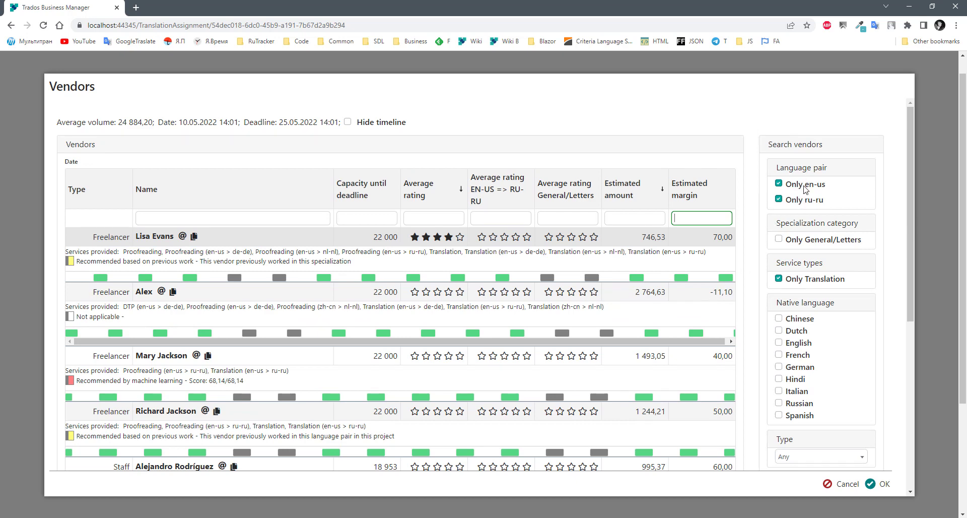
- Lift the en-us and ru-ru language pair restrictions to look through the wider vendor list, and restore both restrictions
{"action": "left_click", "coordinate": [797, 202]}
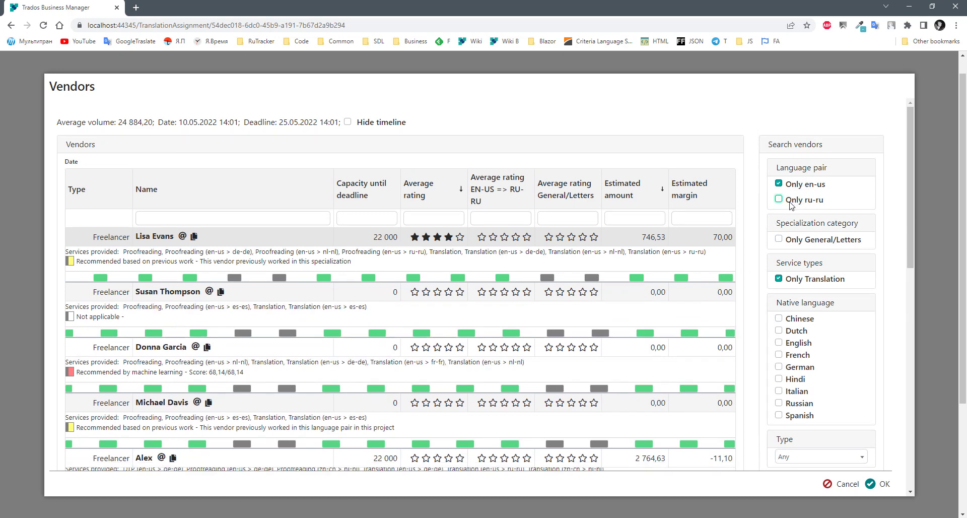
{"action": "left_click", "coordinate": [781, 201]}
{"action": "left_click", "coordinate": [782, 186]}
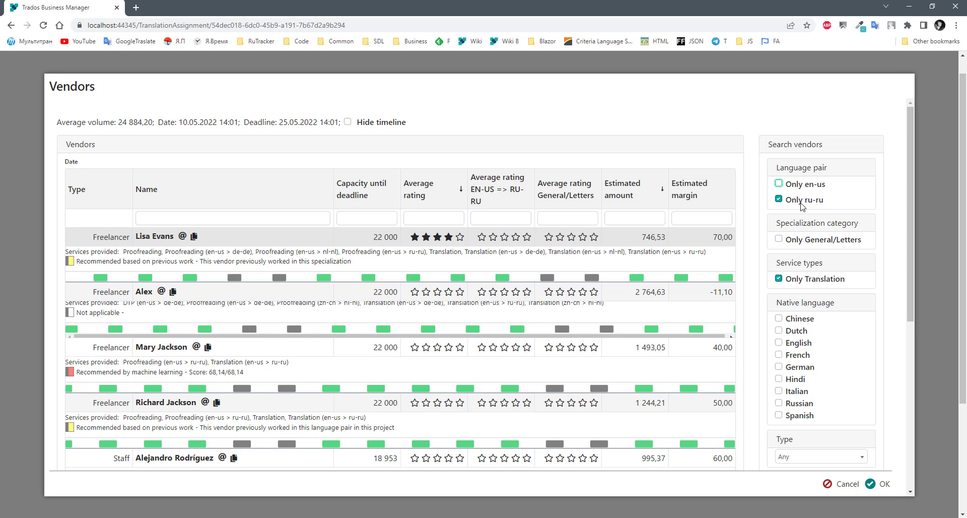
{"action": "left_click", "coordinate": [779, 199]}
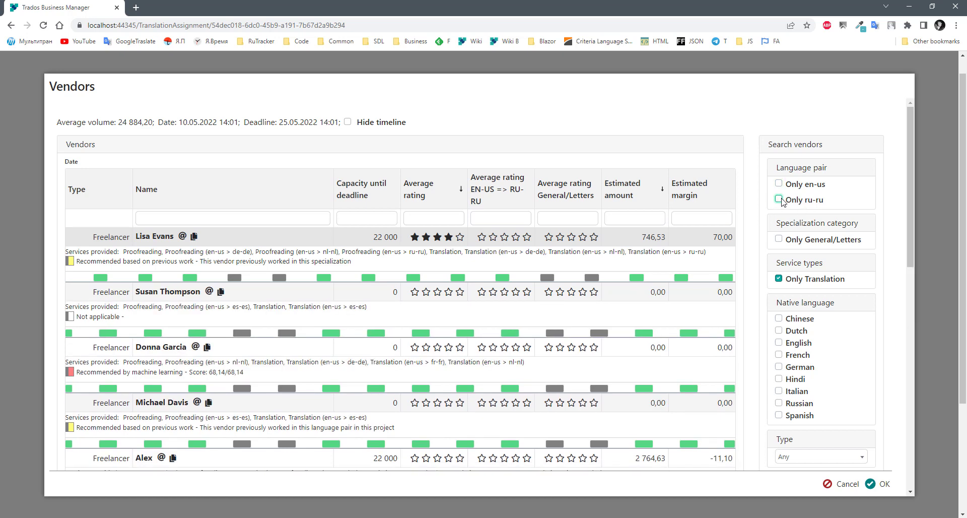
{"action": "scroll", "coordinate": [498, 274], "scroll_direction": "down", "scroll_amount": 10}
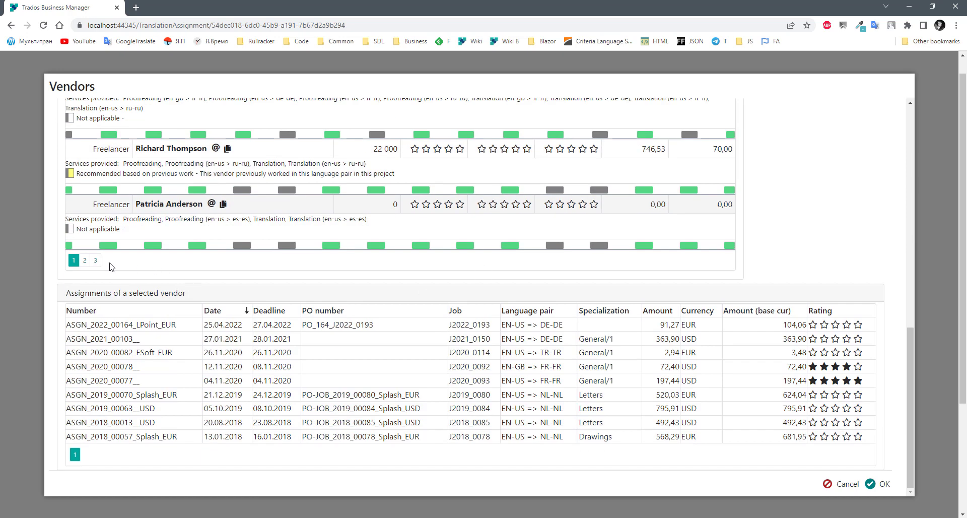
{"action": "scroll", "coordinate": [609, 289], "scroll_direction": "up", "scroll_amount": 10}
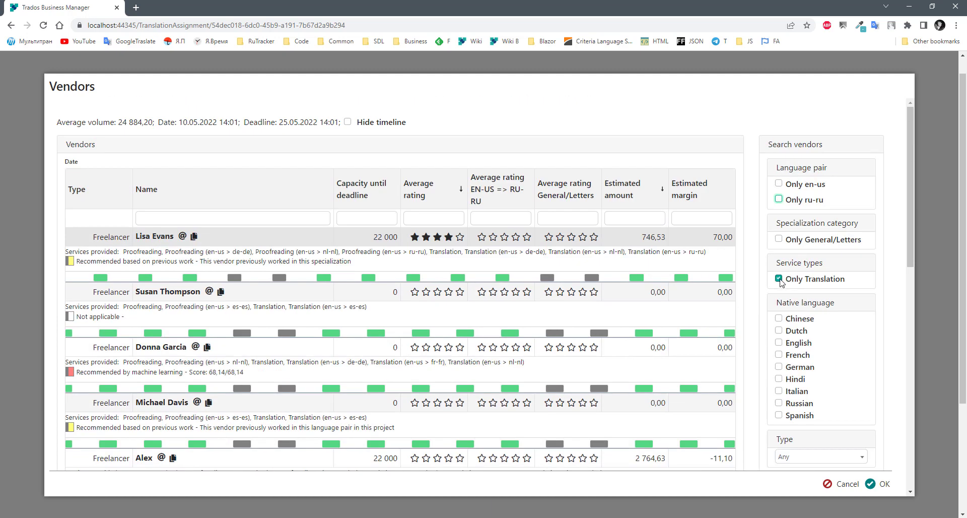
{"action": "left_click", "coordinate": [779, 199]}
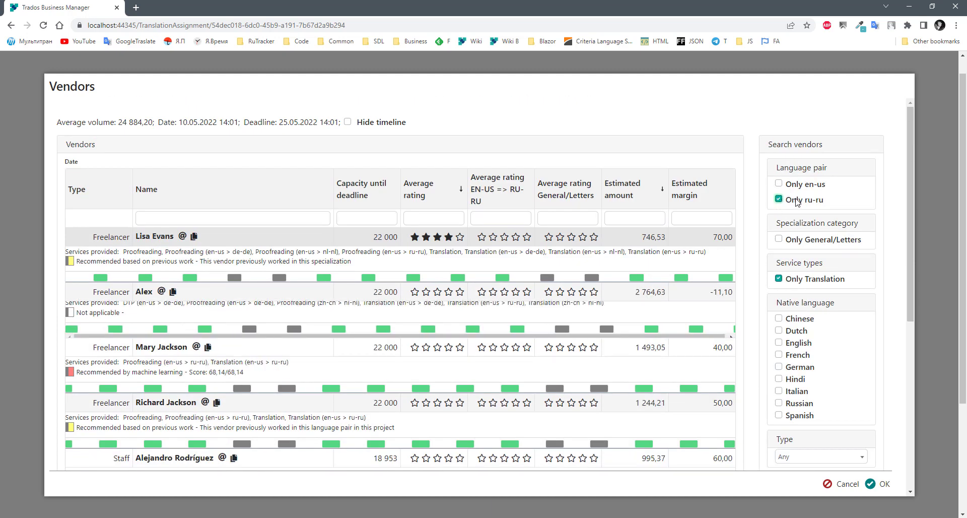
{"action": "left_click", "coordinate": [778, 184]}
- Turn off the Only Translation service restriction, look through the vendor list, and turn the restriction back on
{"action": "left_click", "coordinate": [780, 280]}
{"action": "scroll", "coordinate": [453, 301], "scroll_direction": "down", "scroll_amount": 7}
{"action": "scroll", "coordinate": [456, 298], "scroll_direction": "up", "scroll_amount": 7}
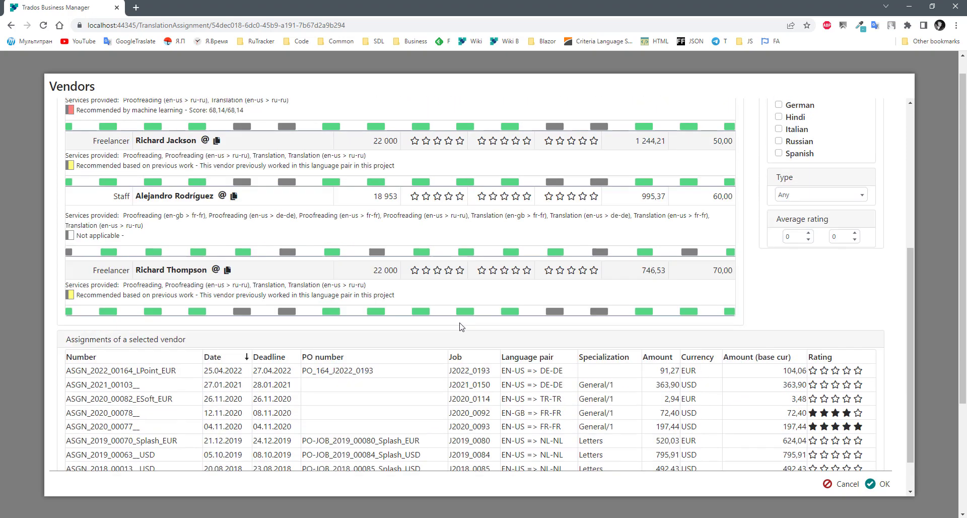
{"action": "scroll", "coordinate": [473, 319], "scroll_direction": "down", "scroll_amount": 4}
{"action": "scroll", "coordinate": [738, 311], "scroll_direction": "up", "scroll_amount": 4}
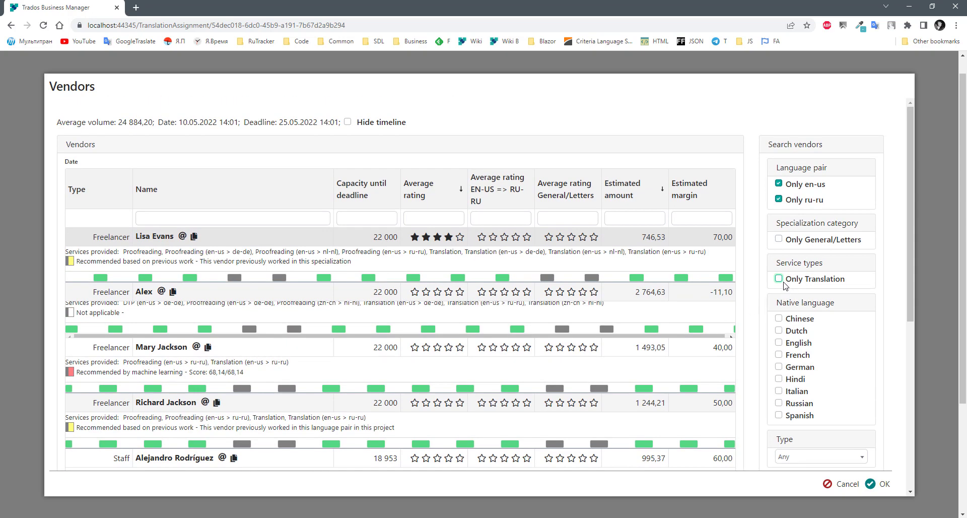
- Restrict the vendor list to Russian as the native language and remove that restriction again
{"action": "scroll", "coordinate": [790, 302], "scroll_direction": "down", "scroll_amount": 2}
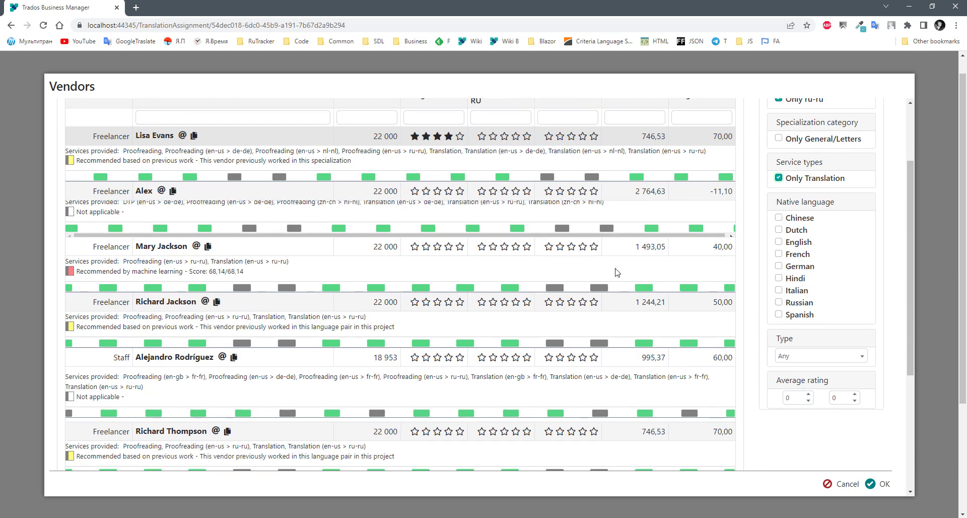
{"action": "scroll", "coordinate": [811, 234], "scroll_direction": "up", "scroll_amount": 2}
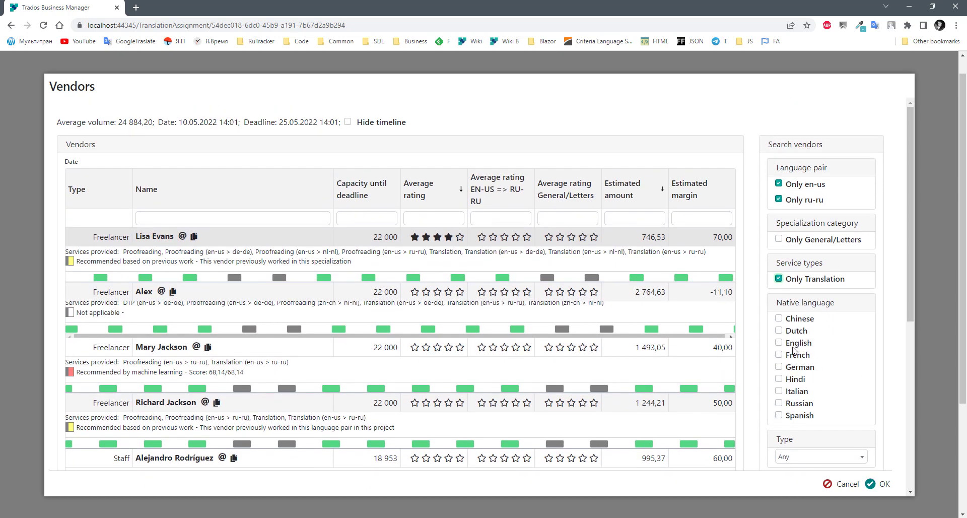
{"action": "left_click", "coordinate": [779, 403]}
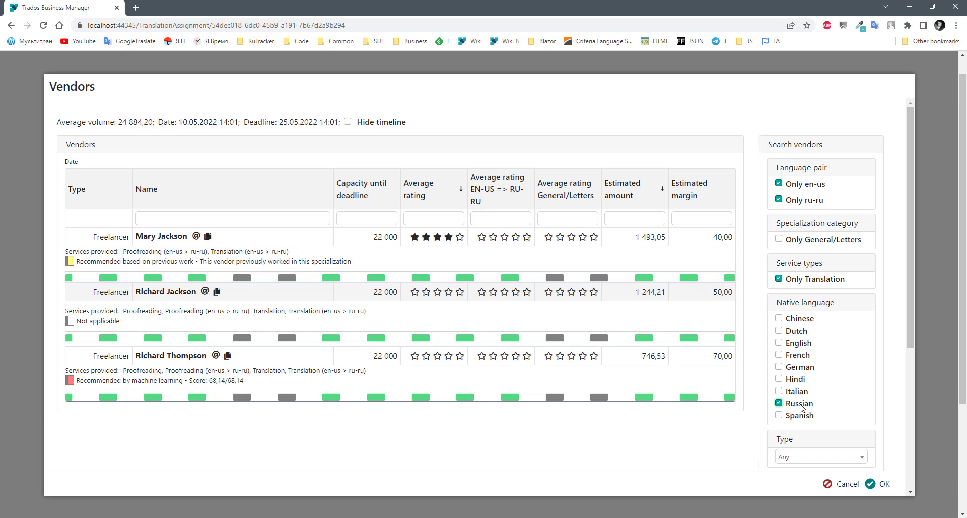
{"action": "left_click", "coordinate": [779, 403]}
- Restrict the vendor search to the Staff type
{"action": "scroll", "coordinate": [814, 386], "scroll_direction": "down", "scroll_amount": 3}
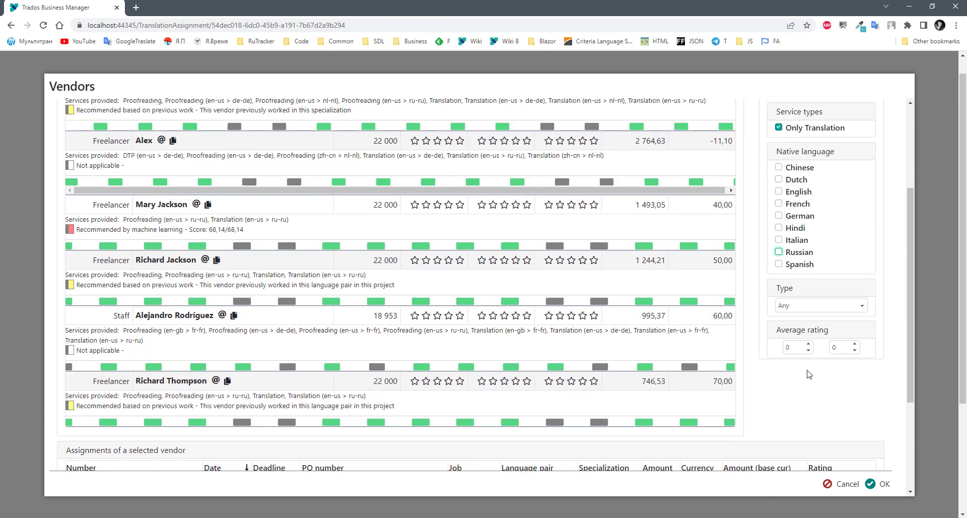
{"action": "left_click", "coordinate": [796, 305]}
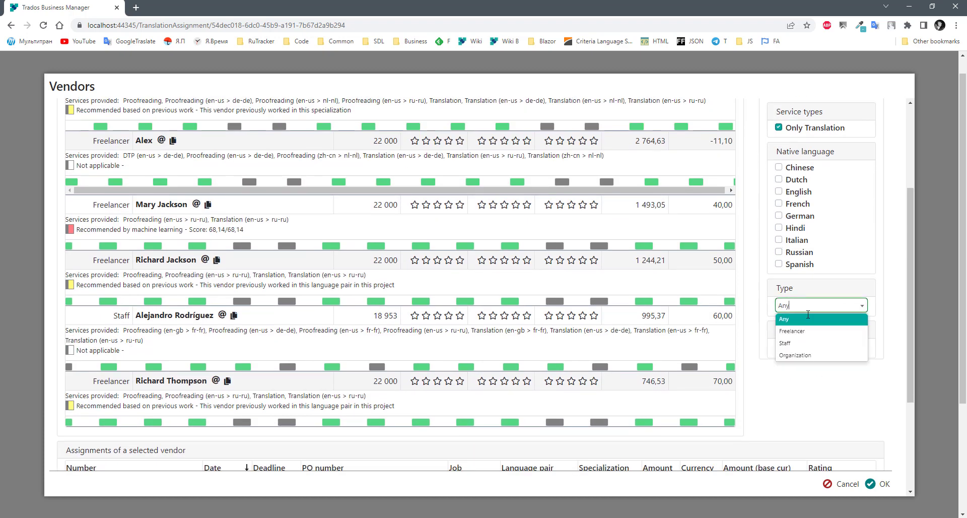
{"action": "left_click", "coordinate": [806, 343]}
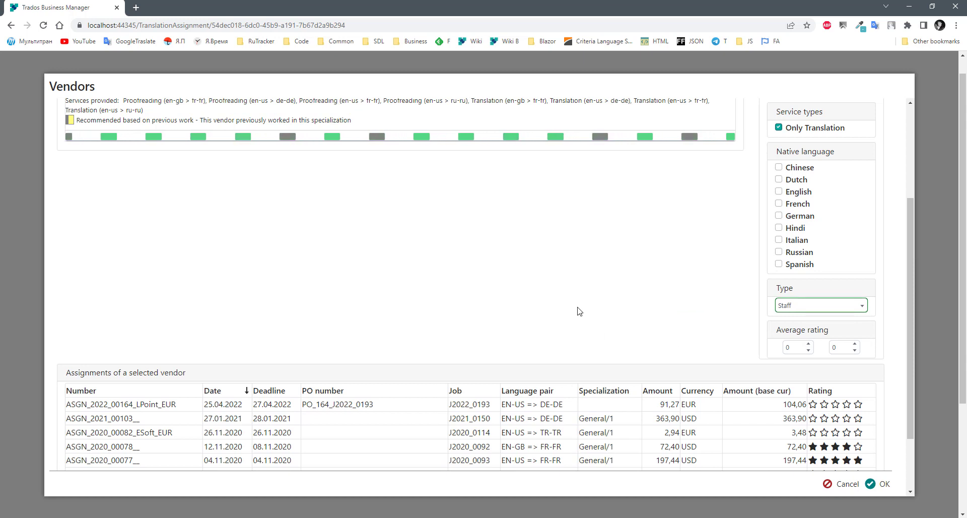
- Select the staff vendor in the filtered list and review that vendor's past assignments
{"action": "scroll", "coordinate": [128, 249], "scroll_direction": "up", "scroll_amount": 3}
{"action": "left_click", "coordinate": [161, 236]}
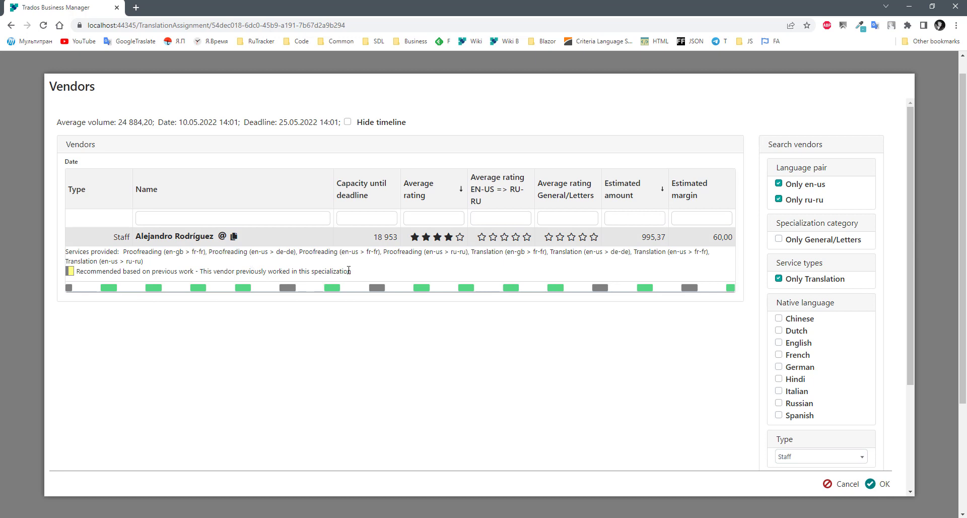
{"action": "scroll", "coordinate": [826, 305], "scroll_direction": "down", "scroll_amount": 3}
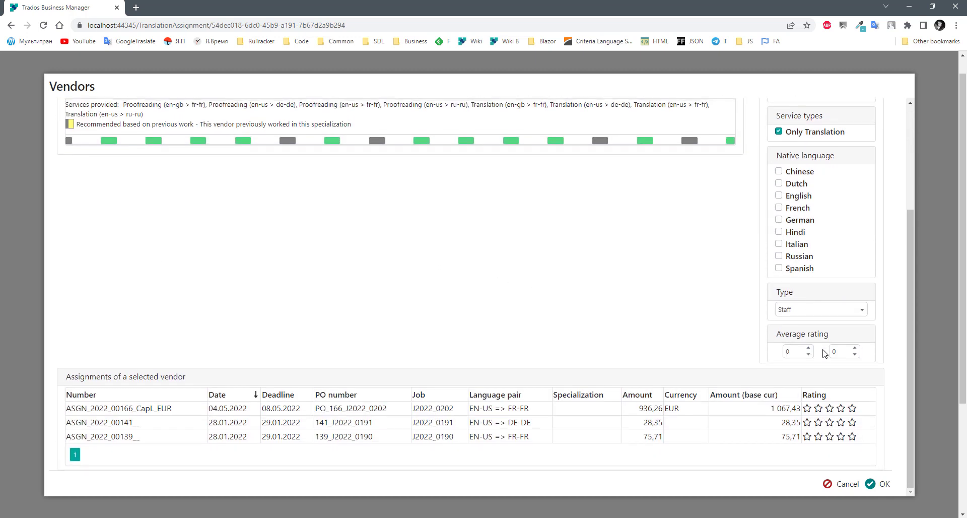
{"action": "left_click_drag", "start_coordinate": [798, 354], "coordinate": [757, 354]}
{"action": "left_click_drag", "start_coordinate": [846, 353], "coordinate": [749, 356]}
{"action": "left_click", "coordinate": [689, 346]}
- Apply the selected staff vendor to the translation assignment, accepting a capacity below the assignment's average volume
{"action": "scroll", "coordinate": [700, 342], "scroll_direction": "up", "scroll_amount": 3}
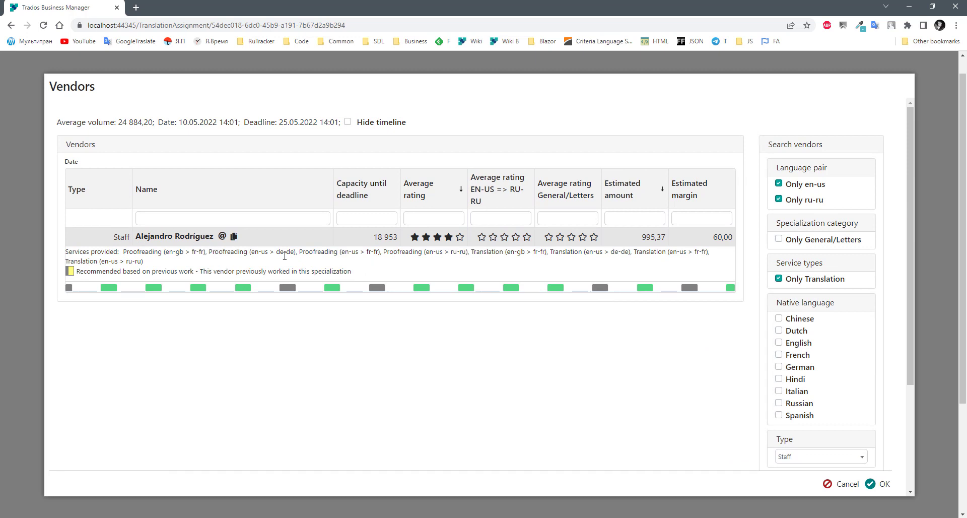
{"action": "left_click", "coordinate": [876, 484]}
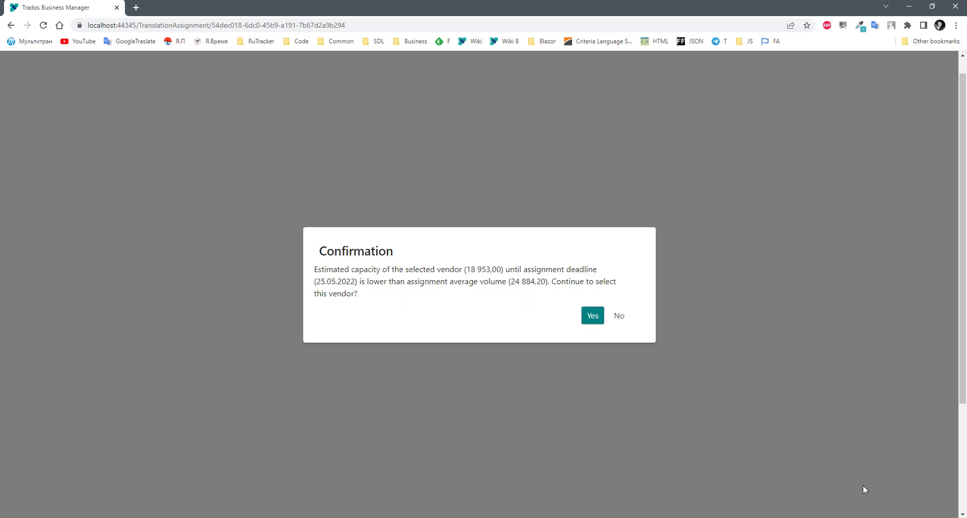
{"action": "left_click", "coordinate": [592, 316]}
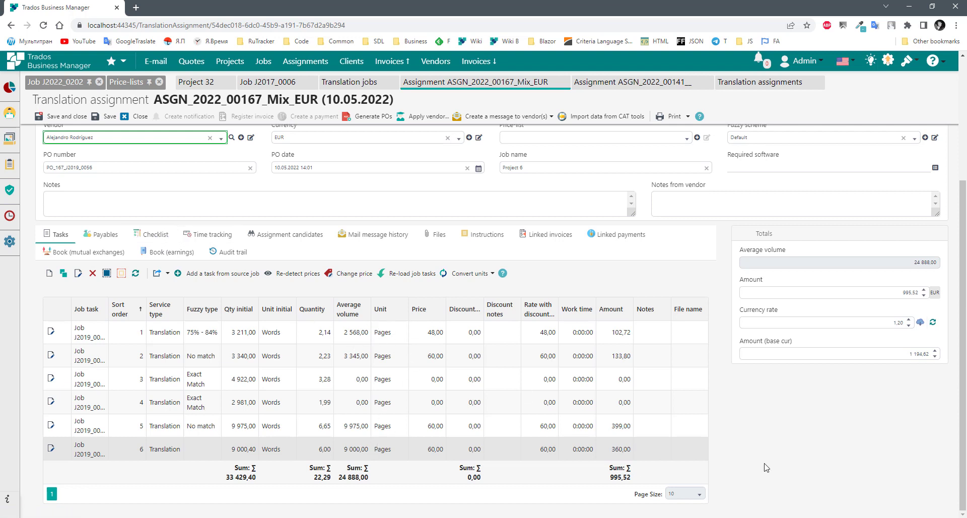
- Open the translation assignment's list of assignment candidates for review
{"action": "scroll", "coordinate": [766, 461], "scroll_direction": "up", "scroll_amount": 3}
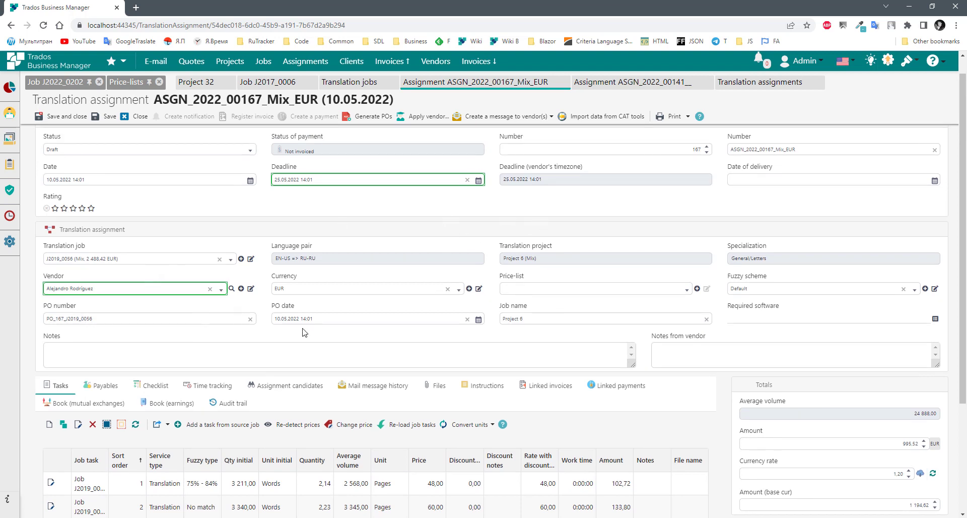
{"action": "left_click", "coordinate": [286, 387]}
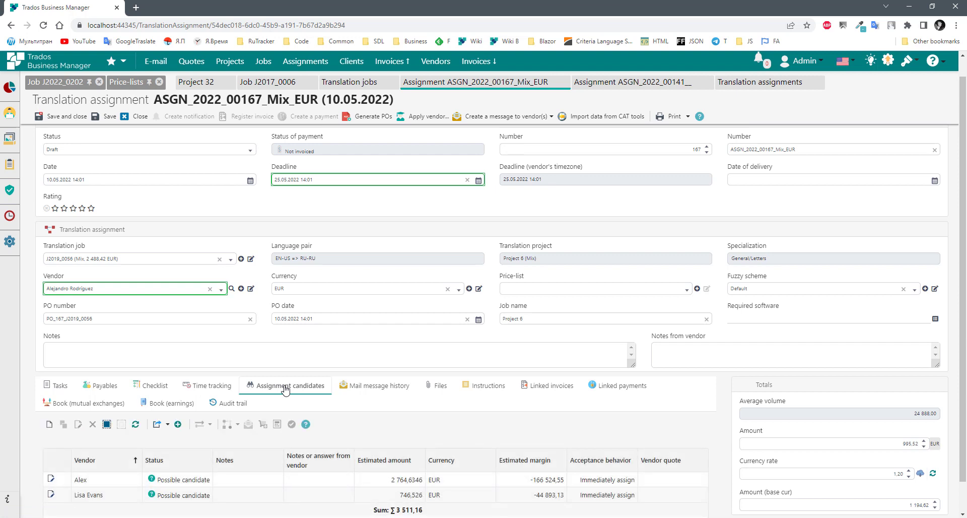
{"action": "scroll", "coordinate": [342, 416], "scroll_direction": "down", "scroll_amount": 1}
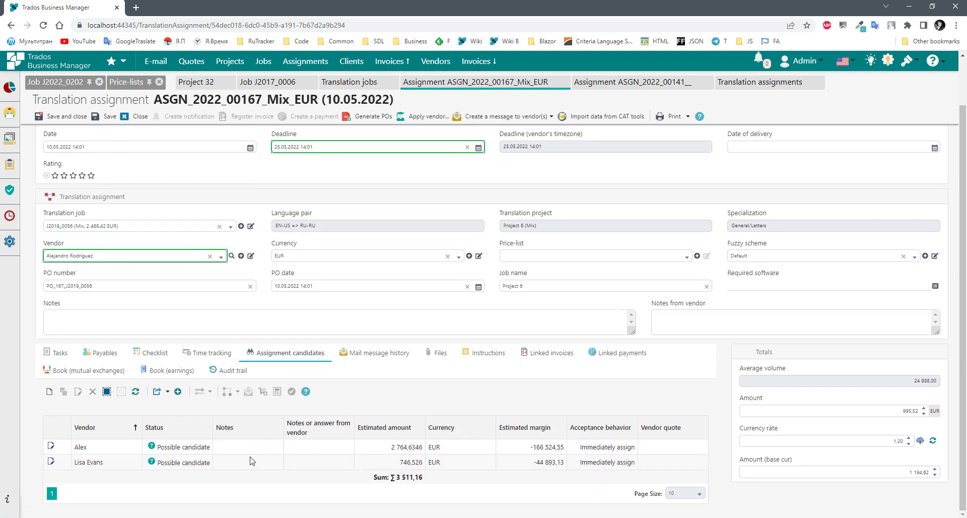
- Delete the two existing vendors from the list of assignment candidates
{"action": "left_click", "coordinate": [250, 447]}
{"action": "left_click", "coordinate": [237, 463]}
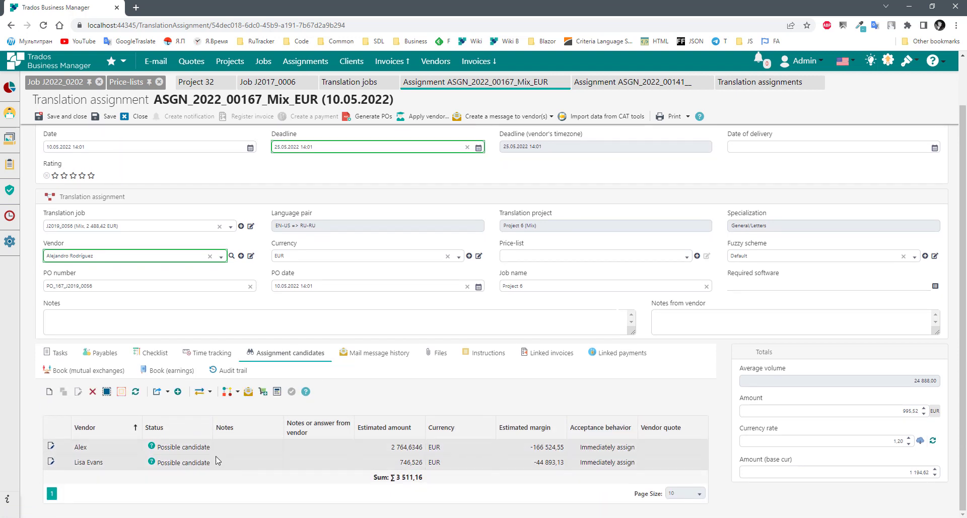
{"action": "left_click", "coordinate": [92, 391]}
{"action": "left_click", "coordinate": [593, 305]}
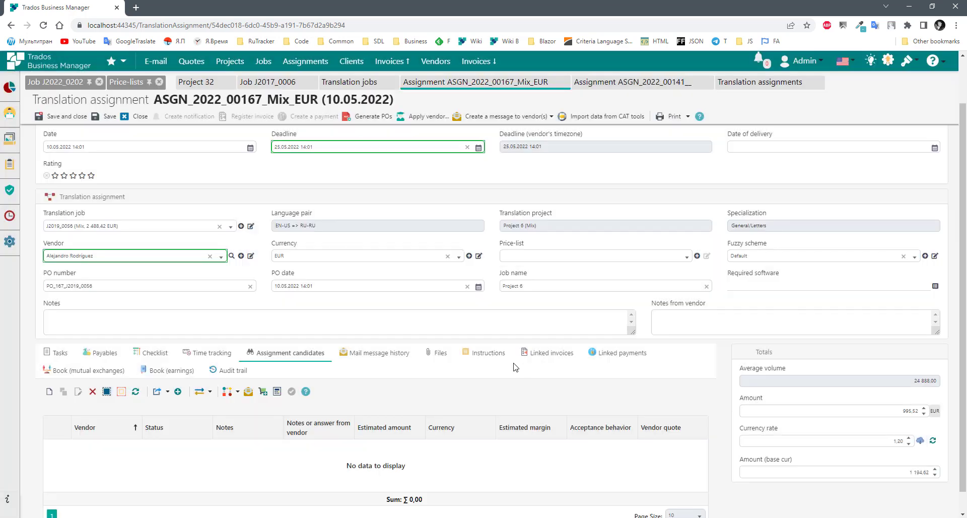
- Add the first three freelancers in the vendor selection list as assignment candidates
{"action": "scroll", "coordinate": [459, 462], "scroll_direction": "down", "scroll_amount": 1}
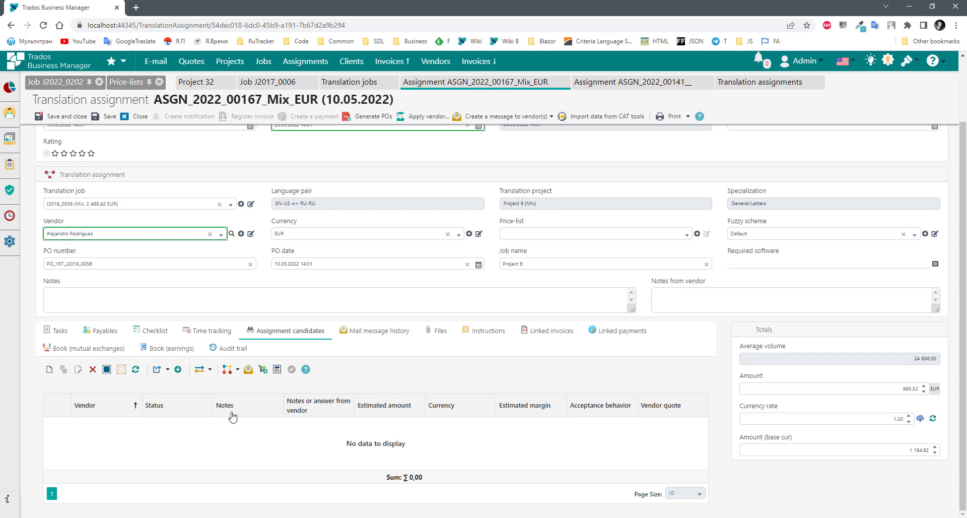
{"action": "left_click", "coordinate": [180, 372]}
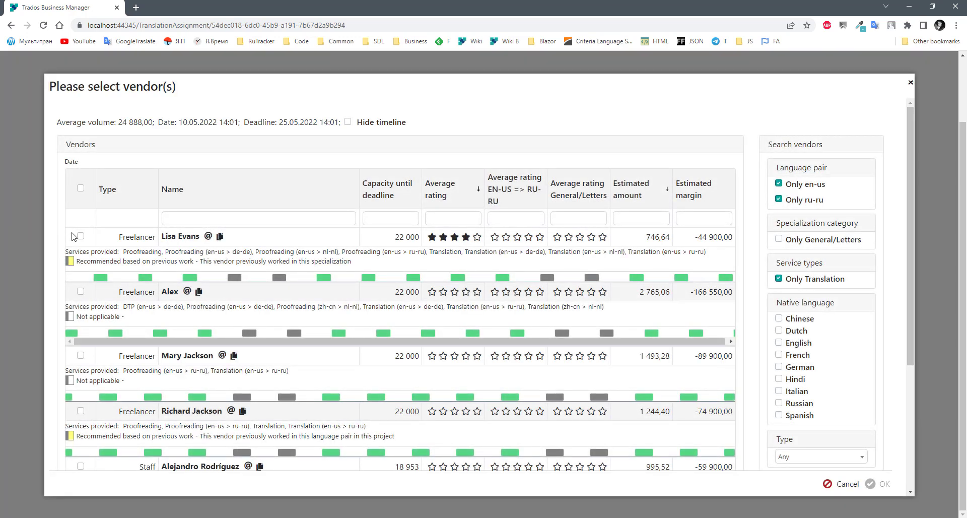
{"action": "left_click", "coordinate": [81, 236]}
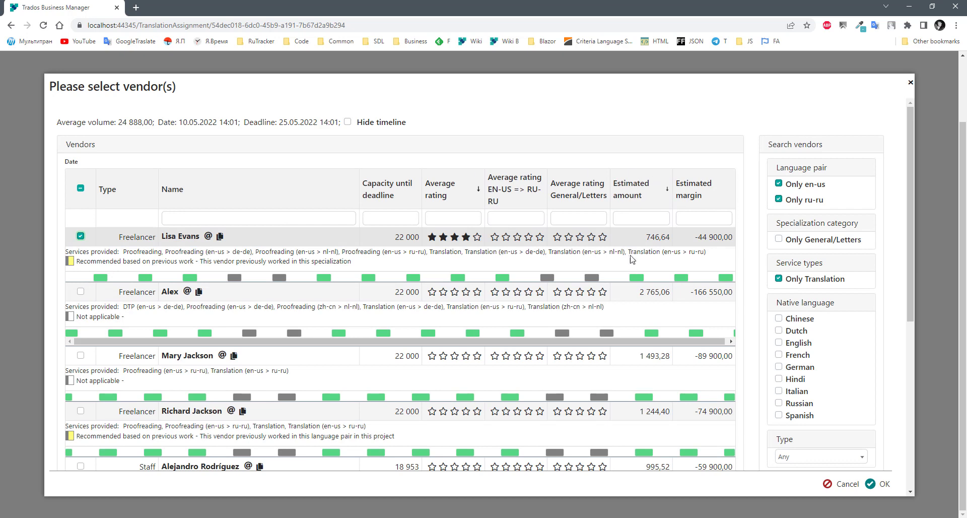
{"action": "scroll", "coordinate": [632, 257], "scroll_direction": "down", "scroll_amount": 4}
{"action": "scroll", "coordinate": [632, 253], "scroll_direction": "up", "scroll_amount": 4}
{"action": "left_click", "coordinate": [81, 292]}
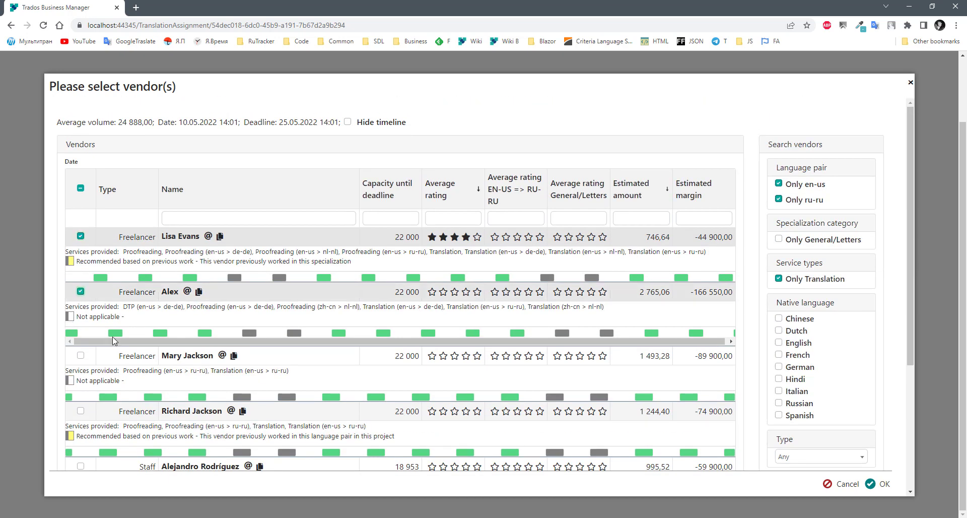
{"action": "left_click", "coordinate": [81, 356]}
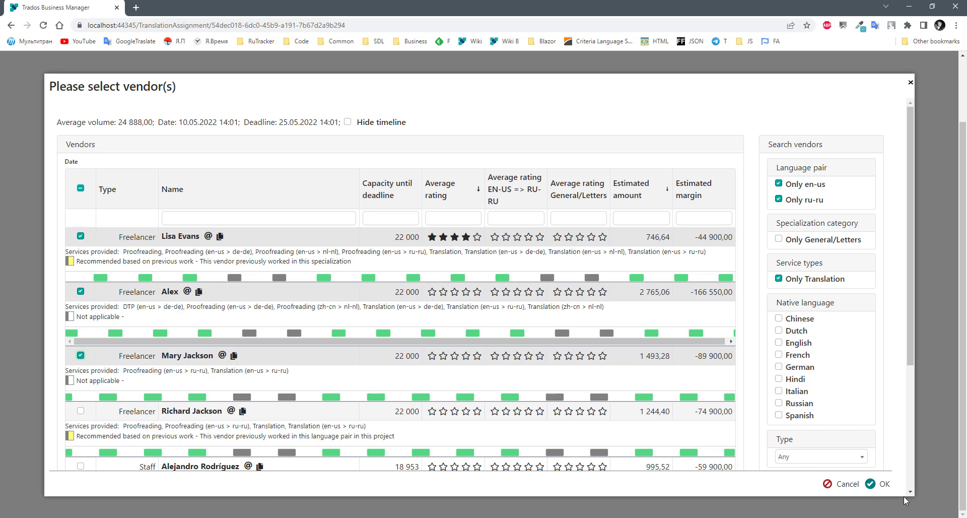
{"action": "left_click", "coordinate": [879, 484]}
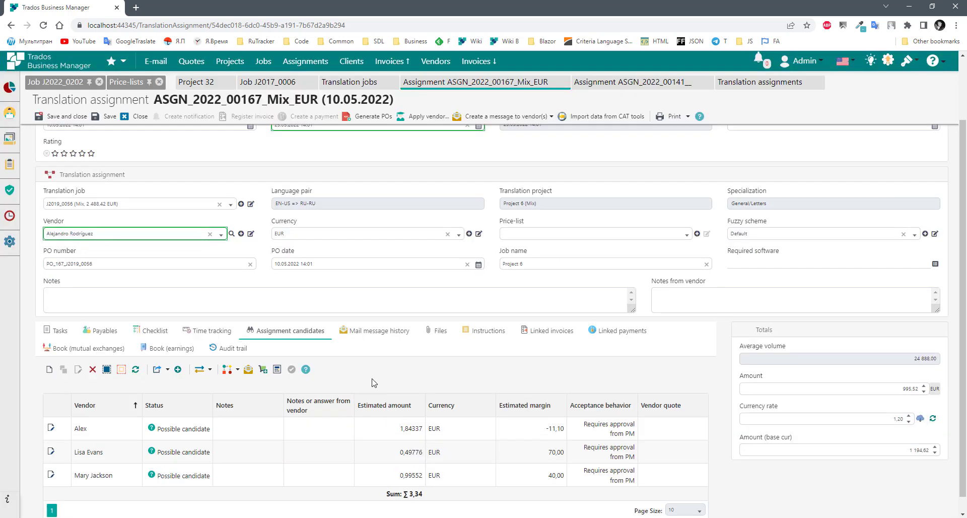
- Compare the estimated amounts and estimated margins of the three added assignment candidates
{"action": "scroll", "coordinate": [400, 369], "scroll_direction": "down", "scroll_amount": 1}
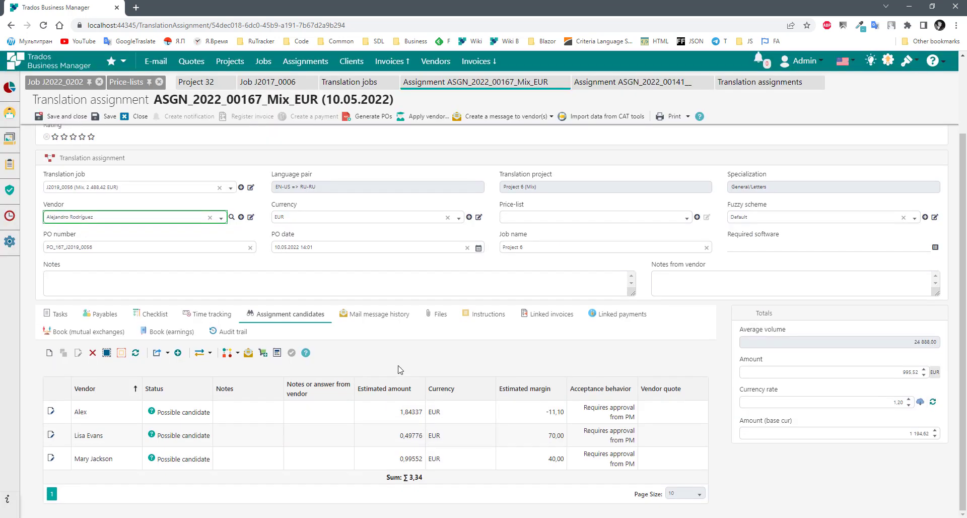
{"action": "left_click", "coordinate": [386, 410]}
{"action": "left_click", "coordinate": [251, 441]}
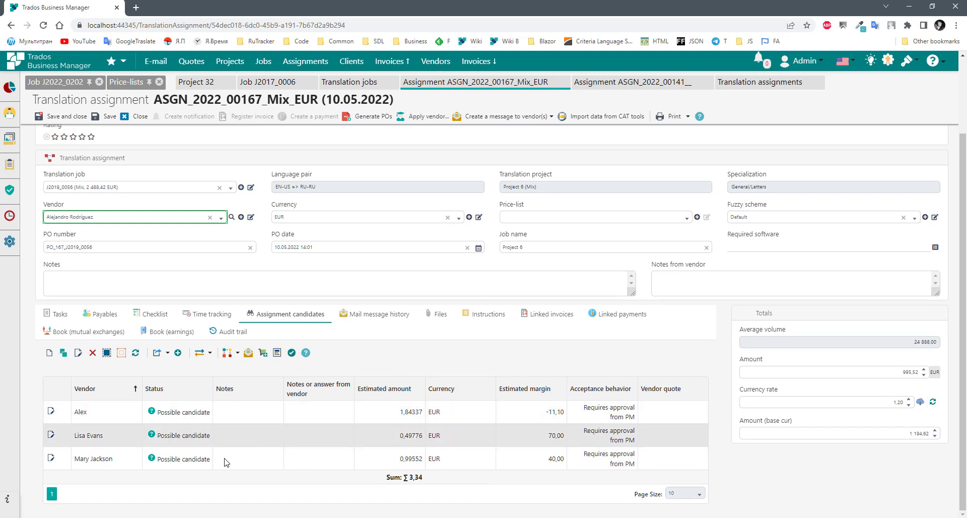
{"action": "left_click", "coordinate": [225, 459]}
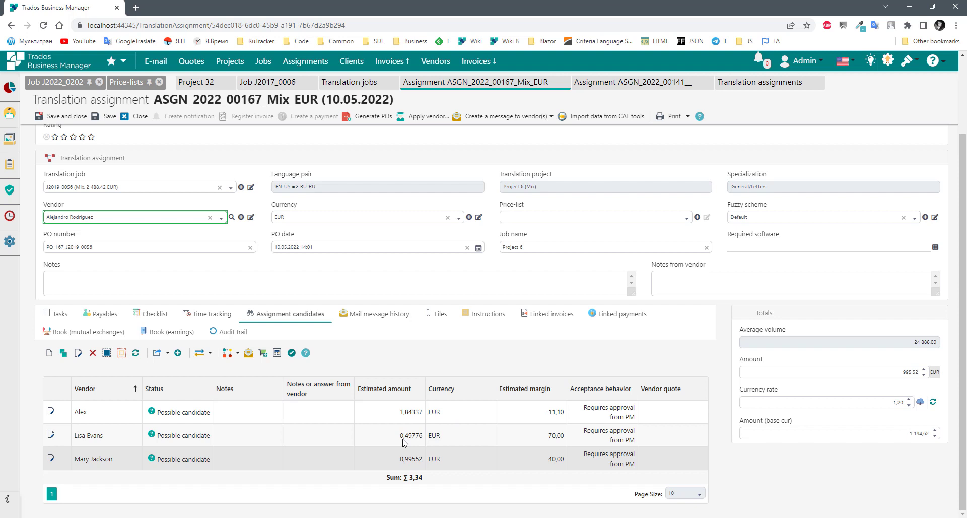
{"action": "left_click_drag", "start_coordinate": [402, 437], "coordinate": [421, 437]}
{"action": "left_click", "coordinate": [431, 440]}
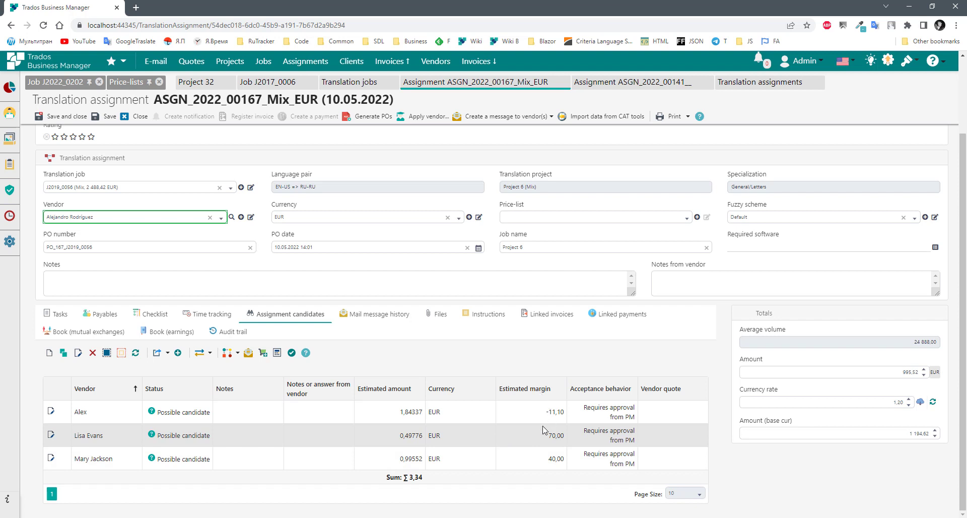
{"action": "left_click_drag", "start_coordinate": [402, 412], "coordinate": [418, 437]}
{"action": "left_click", "coordinate": [397, 441]}
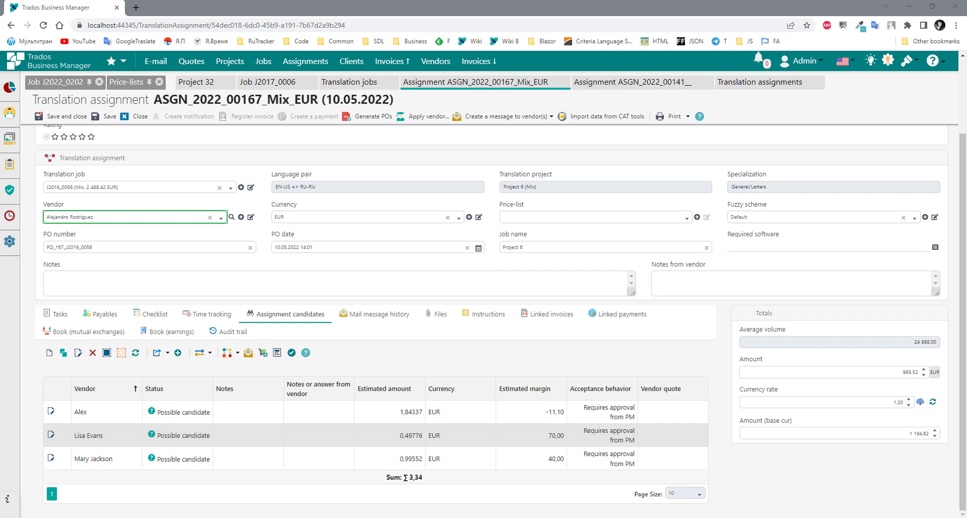
- Create new job offer messages for all three assignment candidates and dismiss them without sending
{"action": "left_click", "coordinate": [330, 412]}
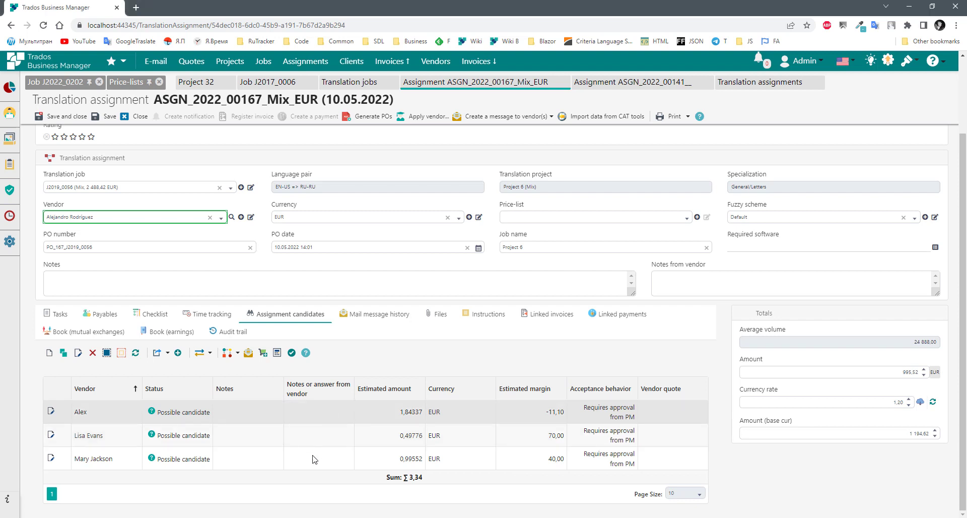
{"action": "left_click", "coordinate": [247, 460], "text": "shift"}
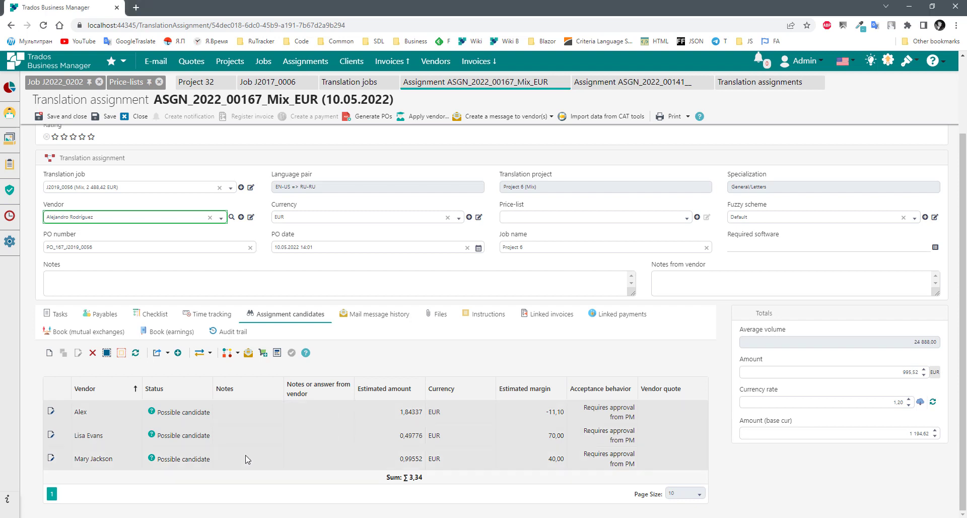
{"action": "left_click", "coordinate": [249, 353]}
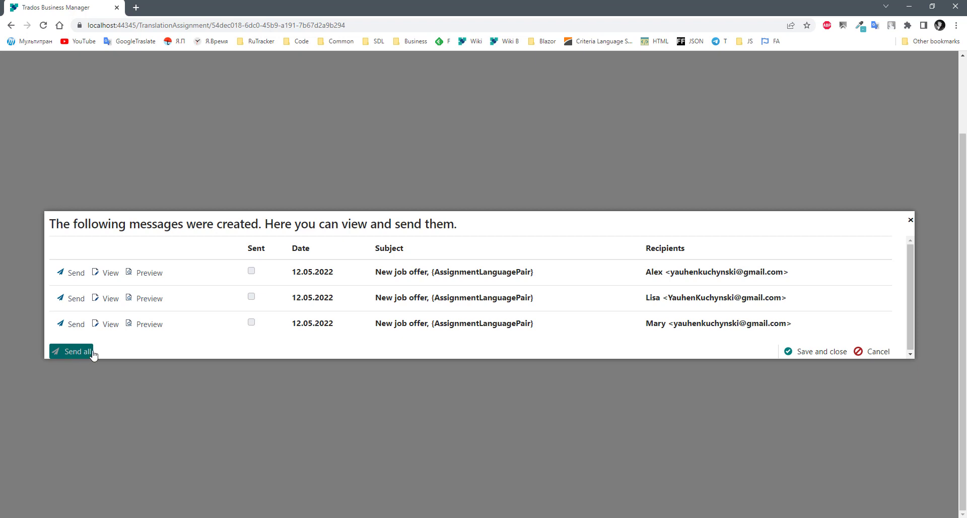
{"action": "left_click", "coordinate": [878, 353]}
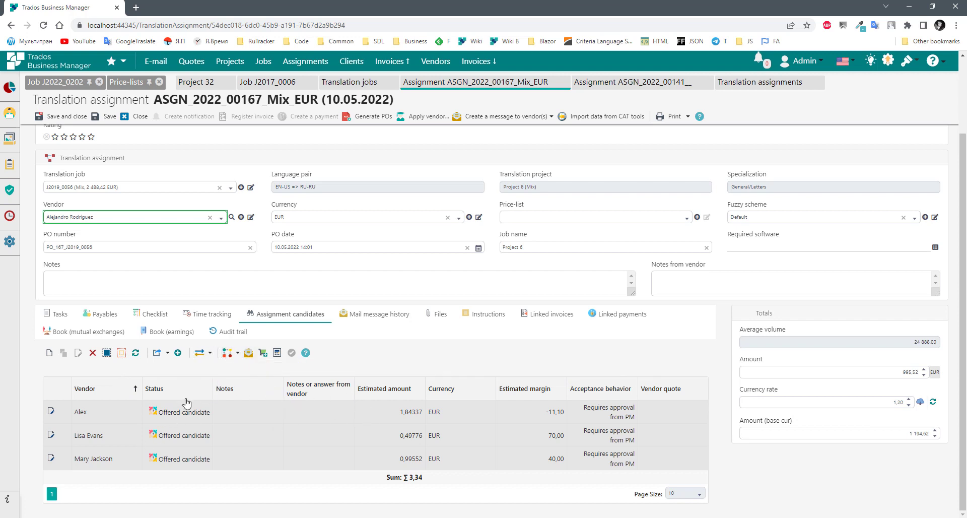
- Switch the three candidates' status to Possible candidate and back to Offered candidate, and save the assignment
{"action": "left_click", "coordinate": [201, 353]}
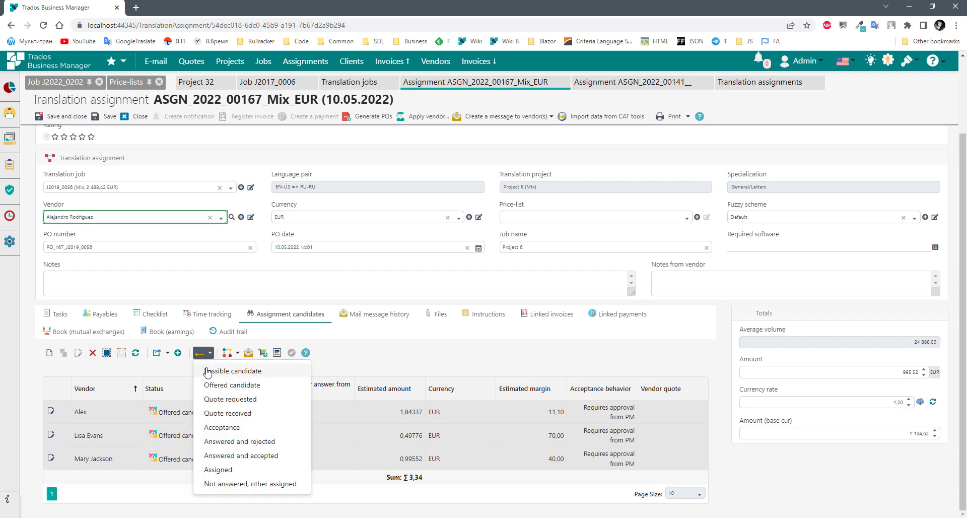
{"action": "left_click", "coordinate": [210, 371]}
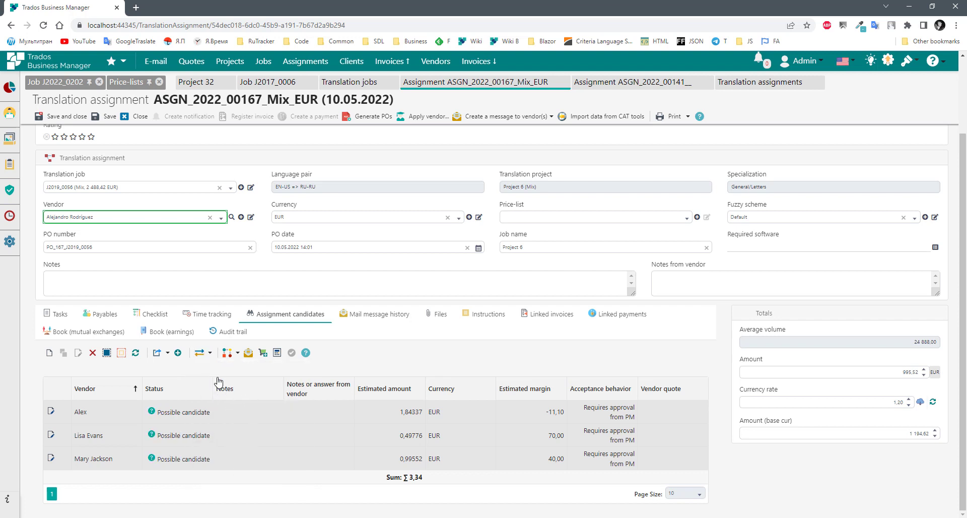
{"action": "left_click", "coordinate": [201, 353]}
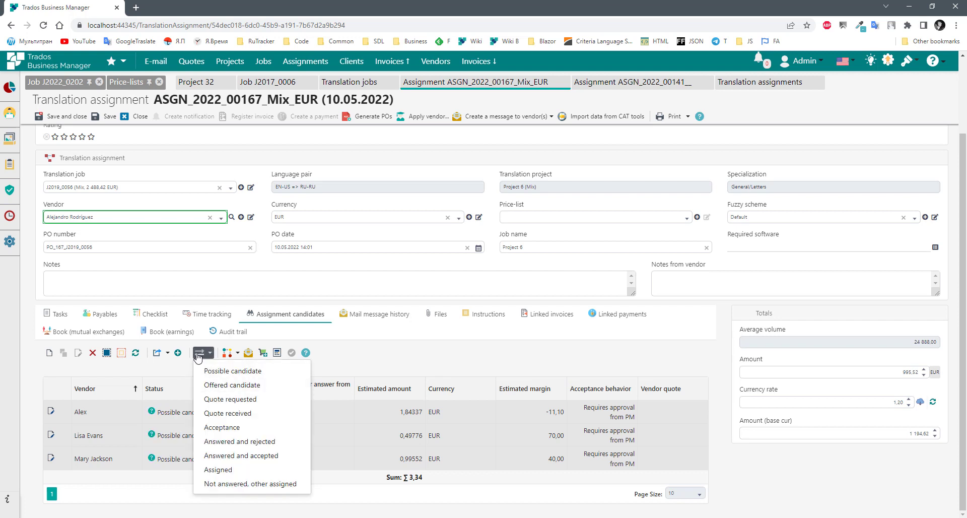
{"action": "left_click", "coordinate": [238, 388]}
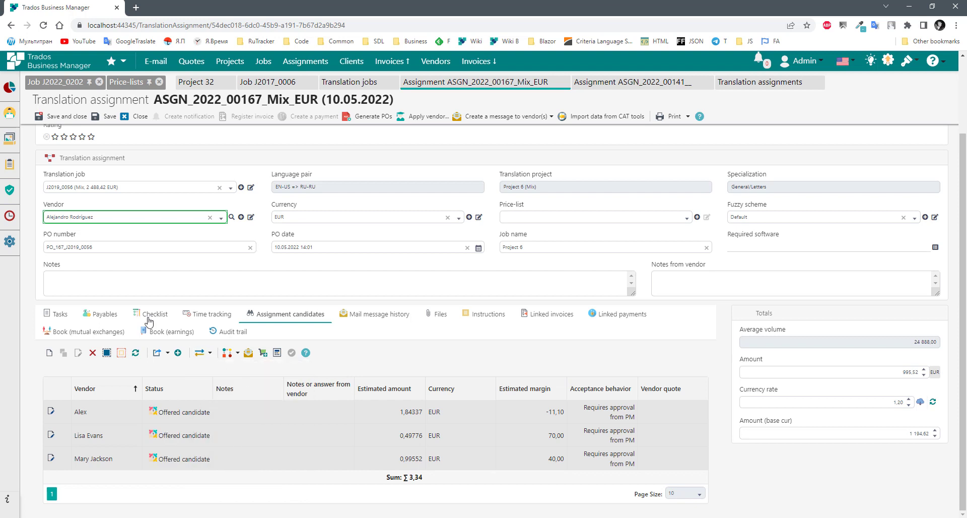
{"action": "left_click", "coordinate": [109, 117]}
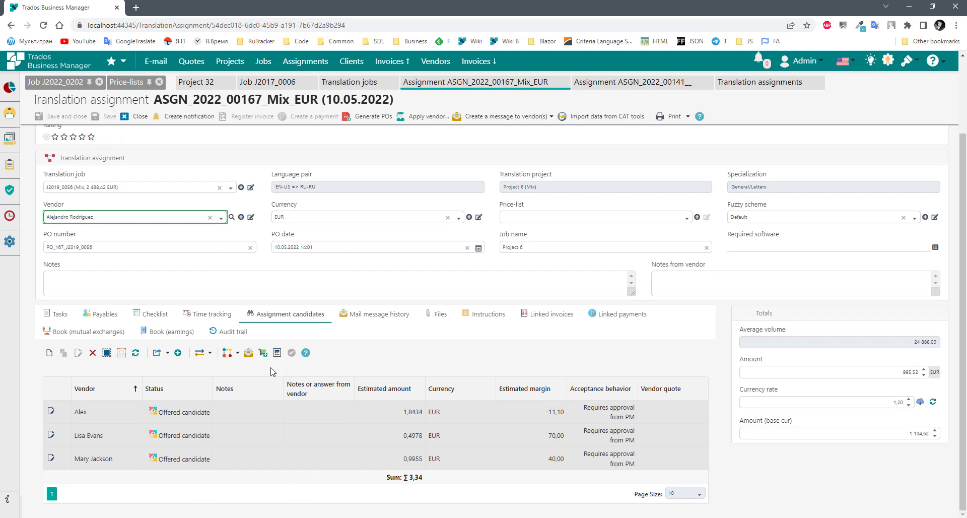
- Set the translation assignment's status to Prepare, clear its assigned vendor and save the changes
{"action": "scroll", "coordinate": [186, 378], "scroll_direction": "up", "scroll_amount": 2}
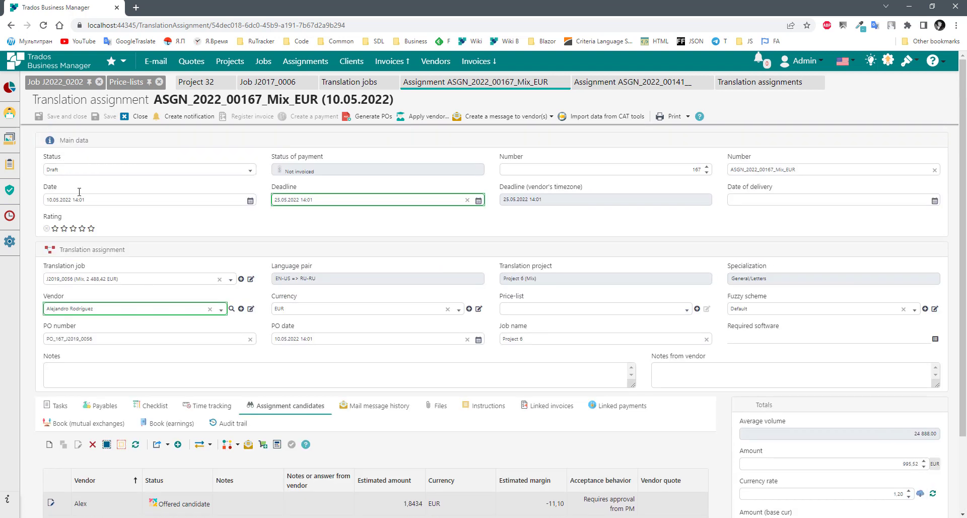
{"action": "left_click", "coordinate": [66, 171]}
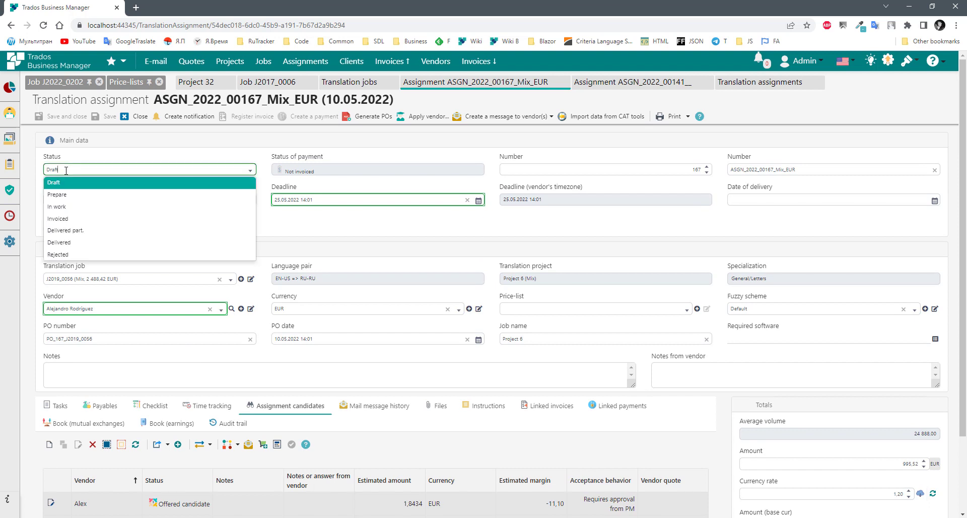
{"action": "left_click", "coordinate": [67, 197]}
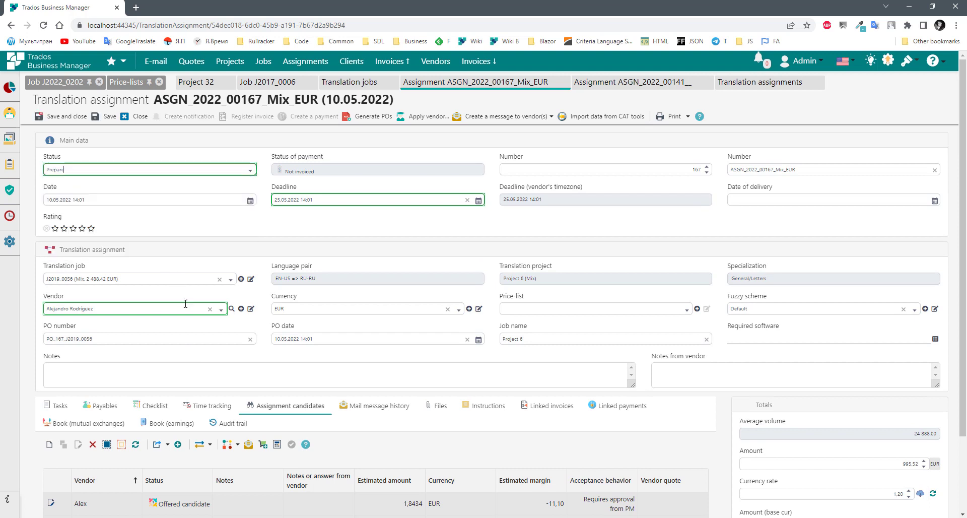
{"action": "left_click", "coordinate": [210, 309]}
{"action": "left_click", "coordinate": [103, 116]}
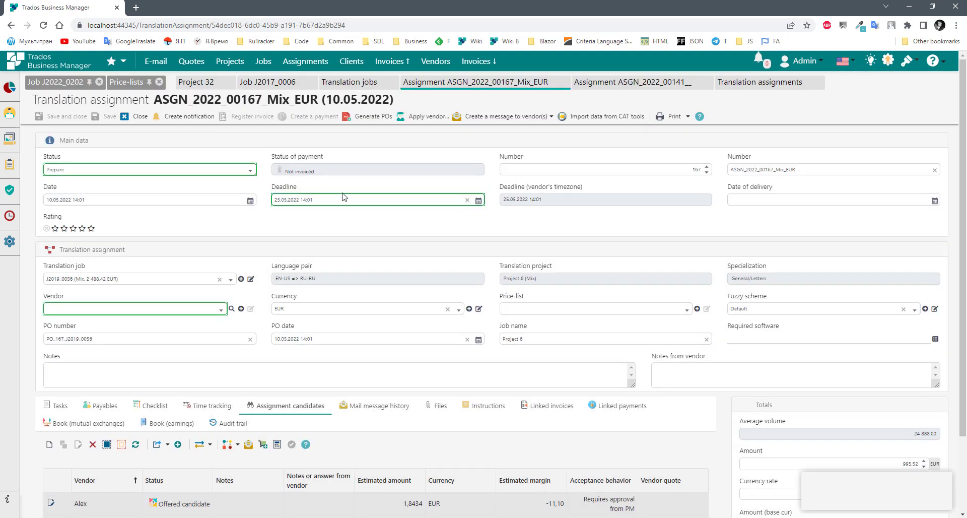
- Review the status of each of the three candidates in the saved assignment
{"action": "scroll", "coordinate": [705, 354], "scroll_direction": "down", "scroll_amount": 1}
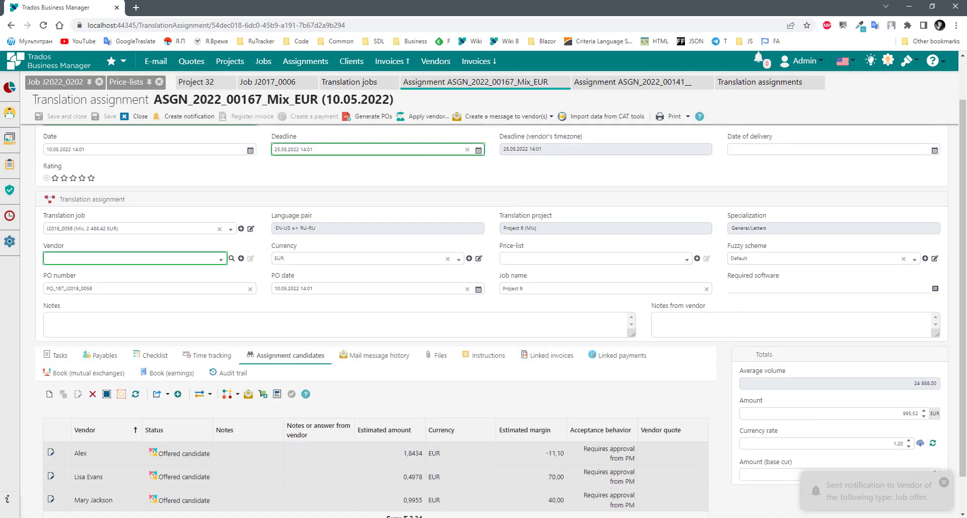
{"action": "key", "text": "alt+Tab"}
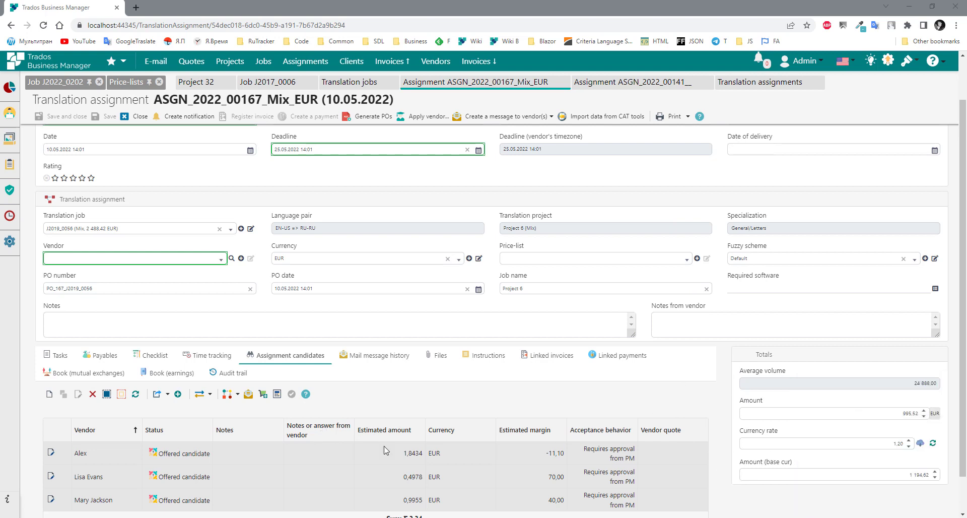
{"action": "scroll", "coordinate": [111, 443], "scroll_direction": "down", "scroll_amount": 1}
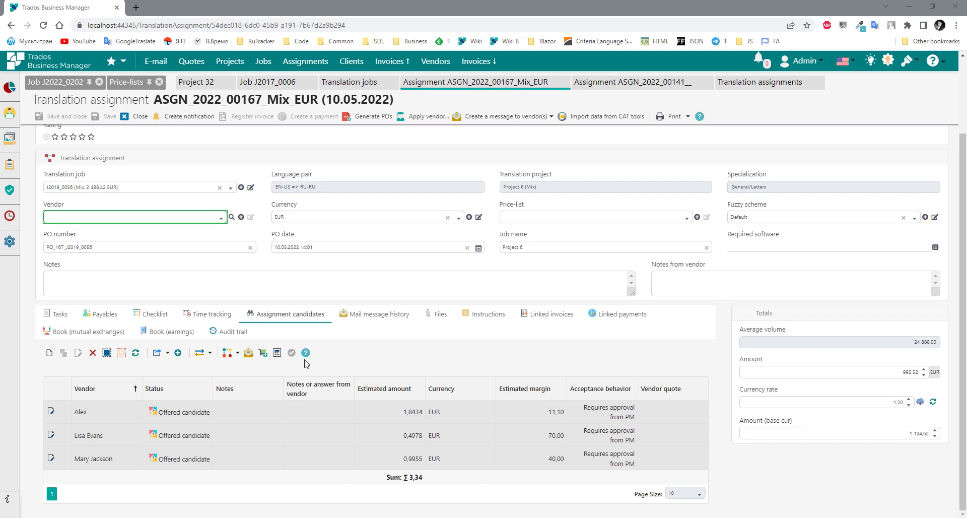
{"action": "left_click", "coordinate": [185, 414]}
{"action": "left_click", "coordinate": [182, 444]}
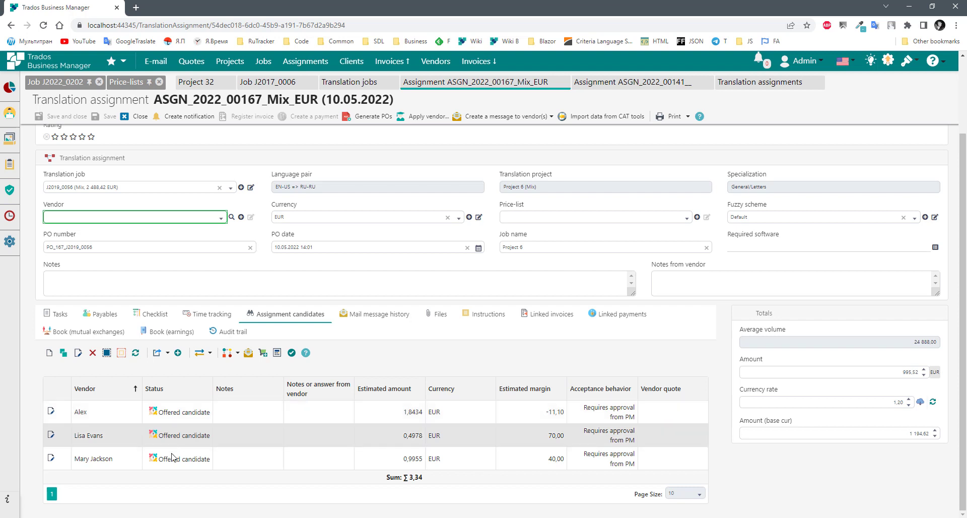
{"action": "left_click", "coordinate": [172, 456]}
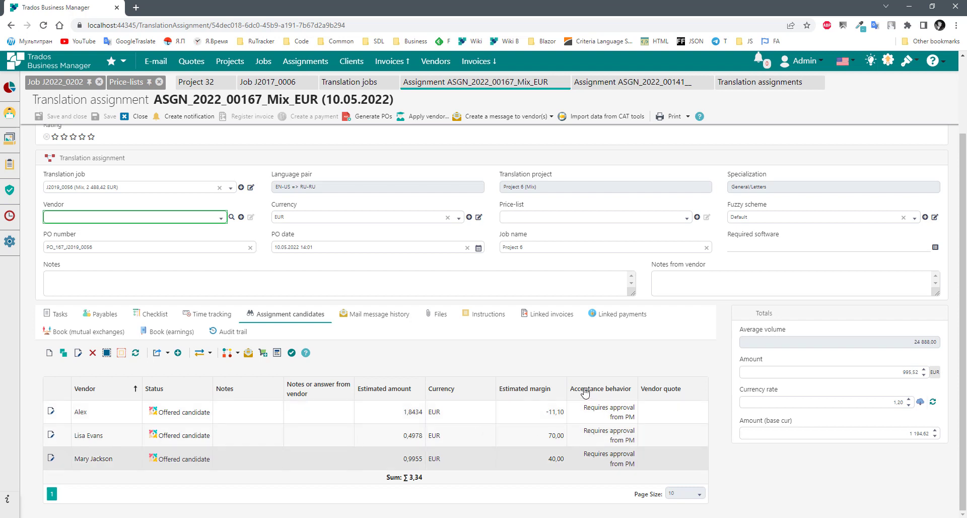
- Set the acceptance behavior of all three assignment candidates to Immediately assign
{"action": "left_click", "coordinate": [600, 411]}
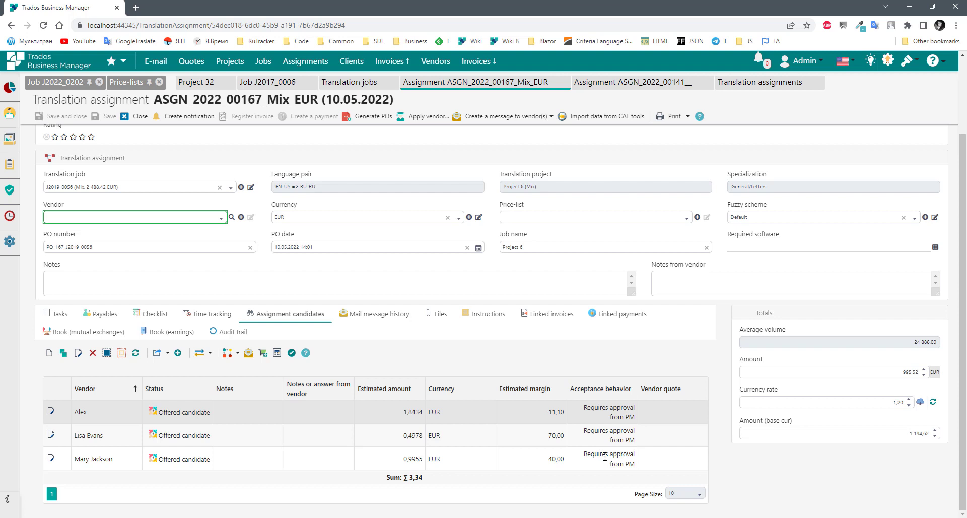
{"action": "left_click", "coordinate": [477, 464], "text": "shift"}
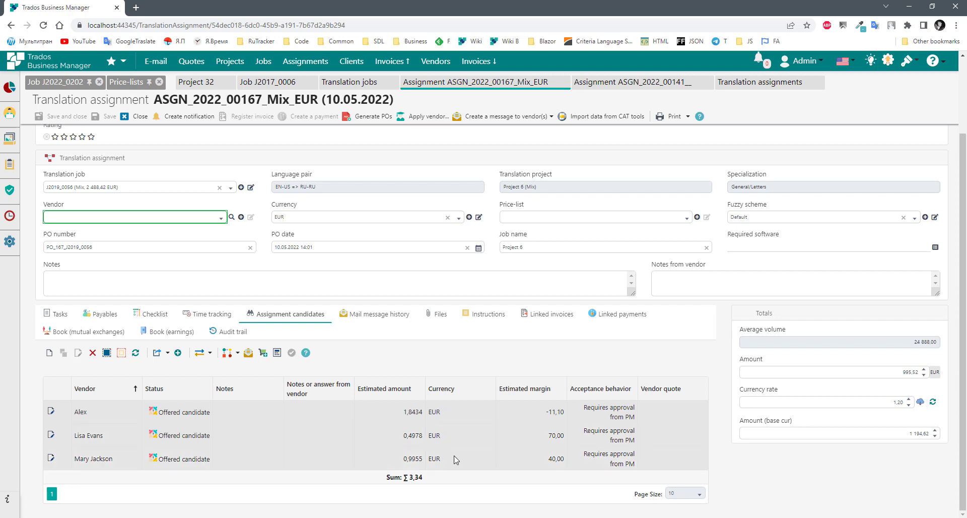
{"action": "left_click", "coordinate": [456, 459]}
{"action": "left_click", "coordinate": [454, 414], "text": "shift"}
{"action": "left_click", "coordinate": [228, 354]}
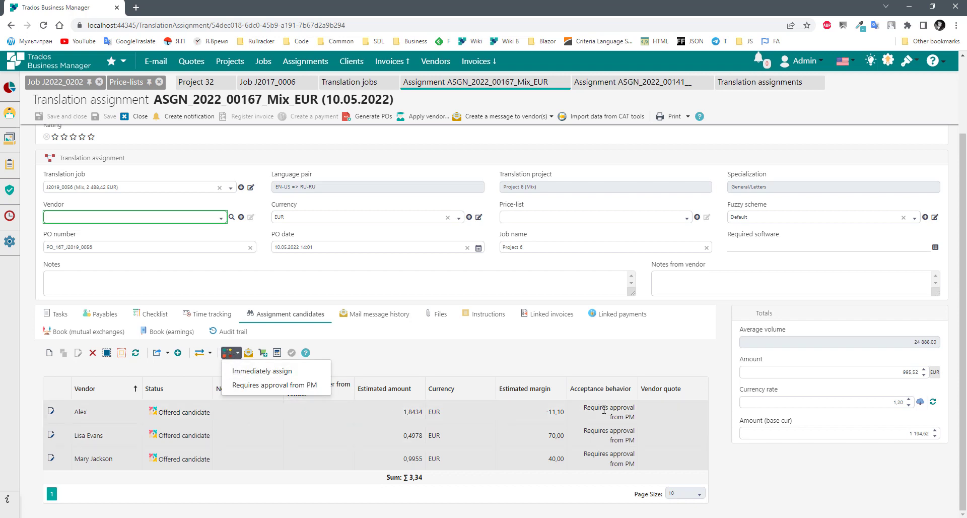
{"action": "left_click", "coordinate": [262, 371]}
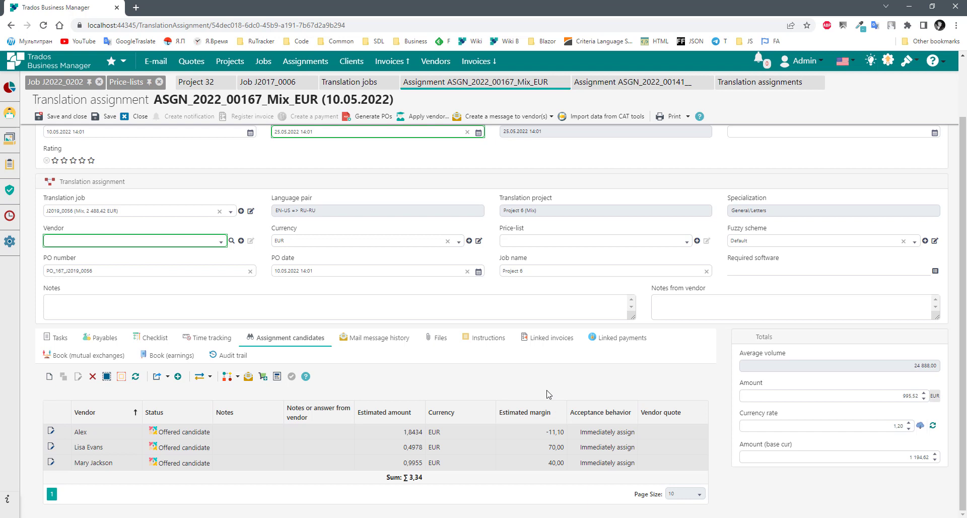
- Review the candidates' offer details and the prices and amounts of the assignment's tasks
{"action": "left_click", "coordinate": [509, 466]}
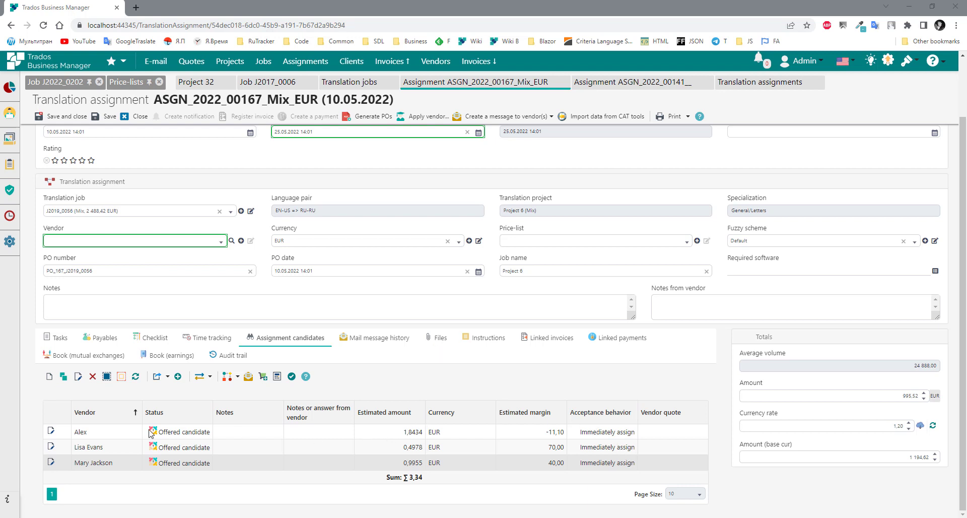
{"action": "left_click", "coordinate": [192, 431]}
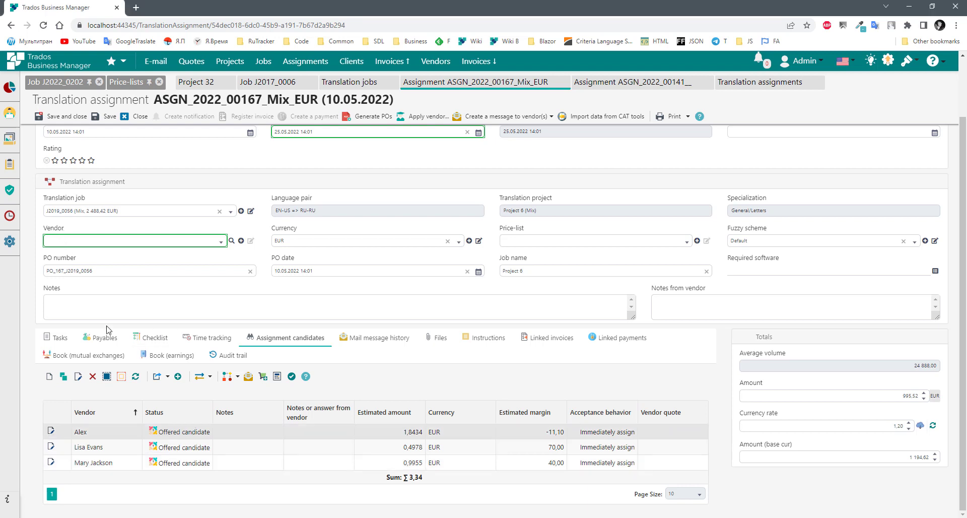
{"action": "left_click", "coordinate": [62, 339]}
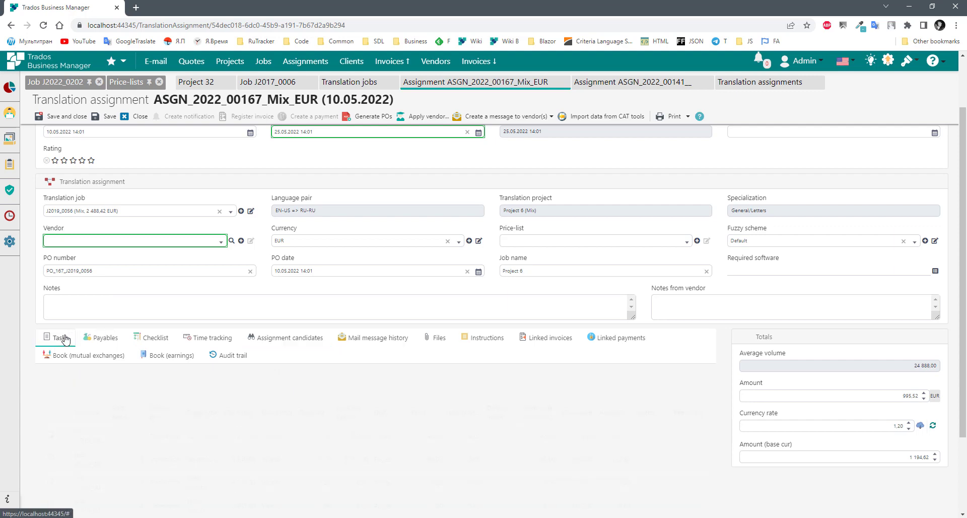
{"action": "scroll", "coordinate": [568, 368], "scroll_direction": "down", "scroll_amount": 2}
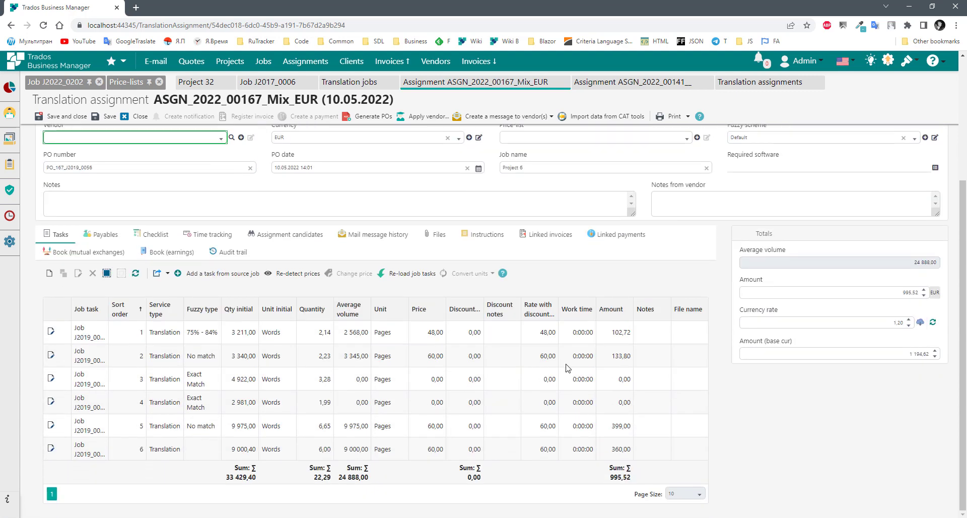
{"action": "scroll", "coordinate": [567, 368], "scroll_direction": "up", "scroll_amount": 3}
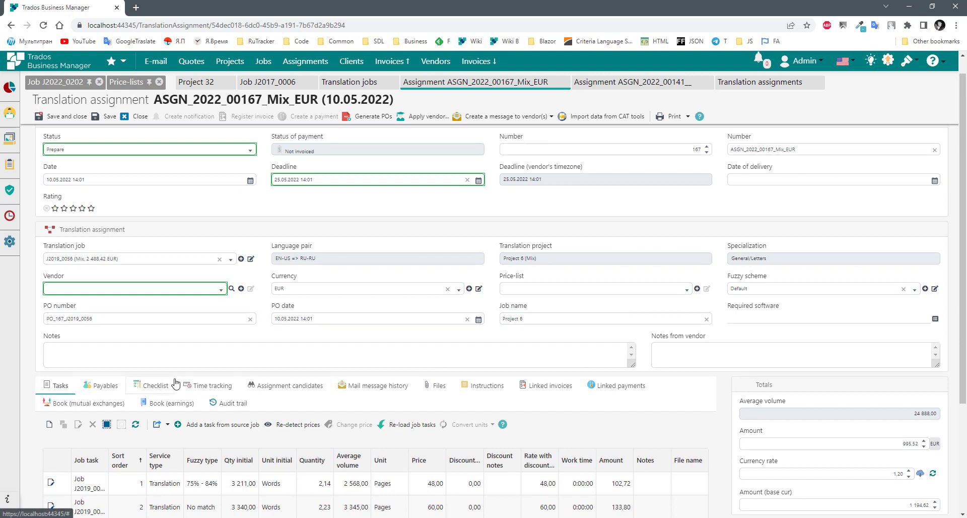
- Assign the third listed candidate as the vendor of the translation assignment
{"action": "left_click", "coordinate": [291, 386]}
{"action": "scroll", "coordinate": [600, 432], "scroll_direction": "down", "scroll_amount": 1}
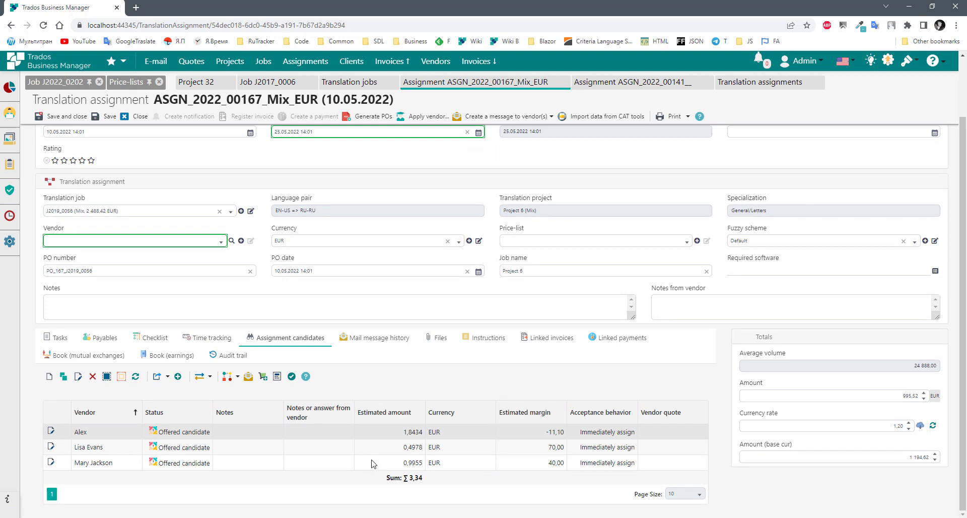
{"action": "left_click", "coordinate": [386, 464]}
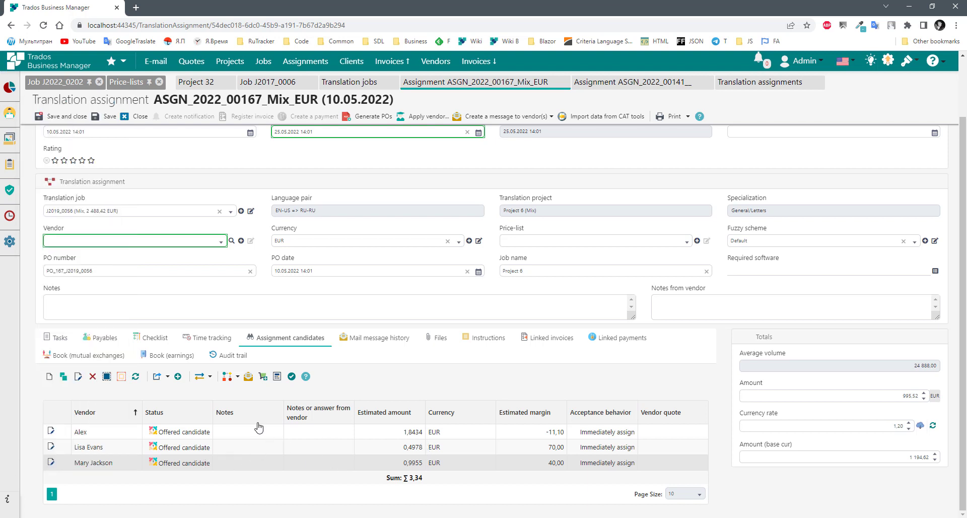
{"action": "left_click", "coordinate": [293, 376]}
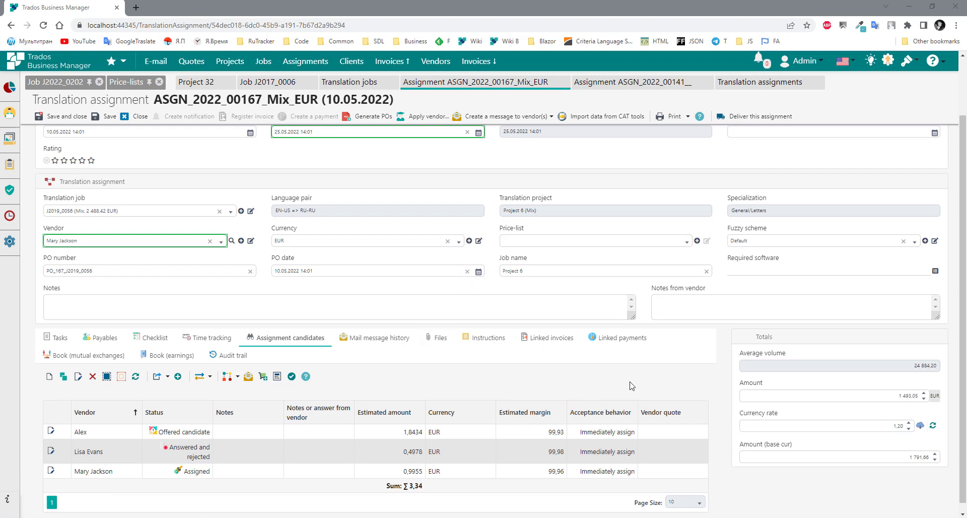
- Inspect the purchase order PDF in the assignment's files and the assigned vendor
{"action": "left_click", "coordinate": [437, 340]}
{"action": "left_click", "coordinate": [92, 437]}
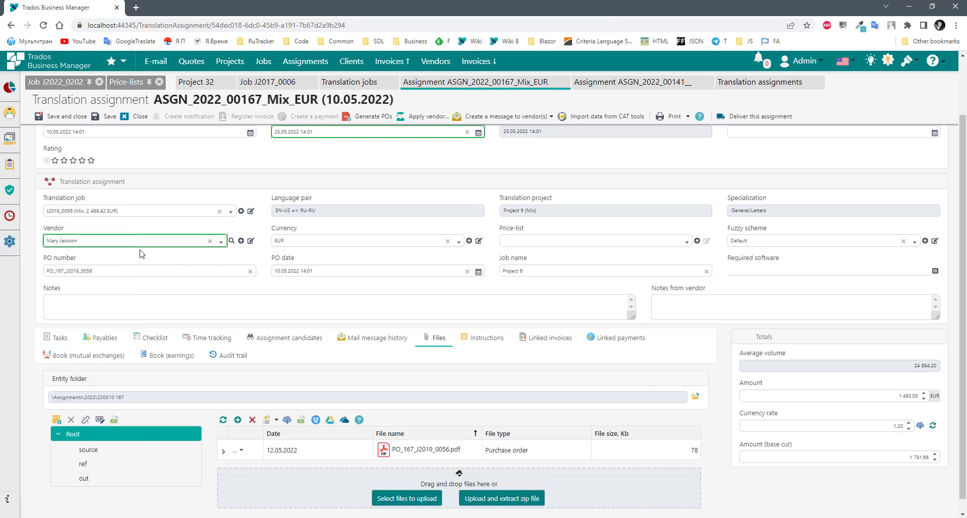
{"action": "mouse_move", "coordinate": [118, 242]}
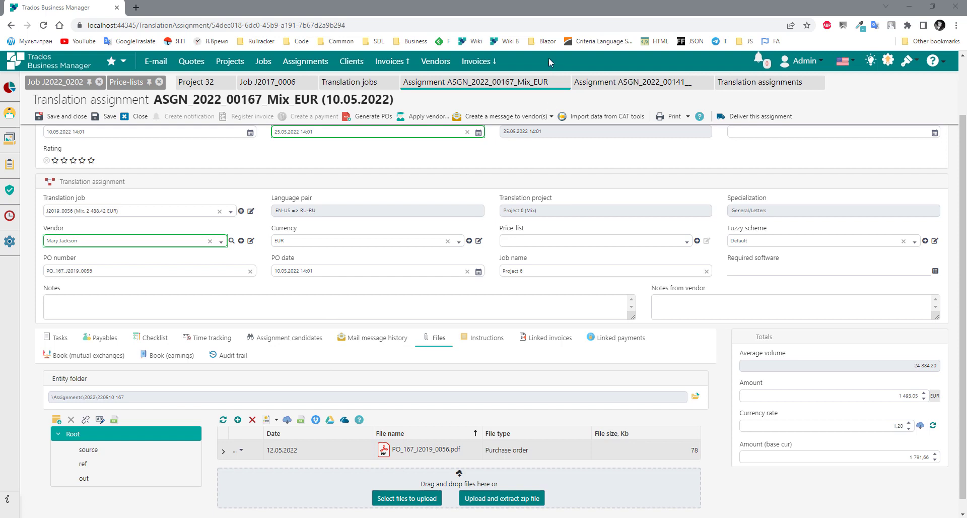
- Preview the assignment's purchase order print form, check its export formats and close the preview
{"action": "scroll", "coordinate": [438, 246], "scroll_direction": "up", "scroll_amount": 2}
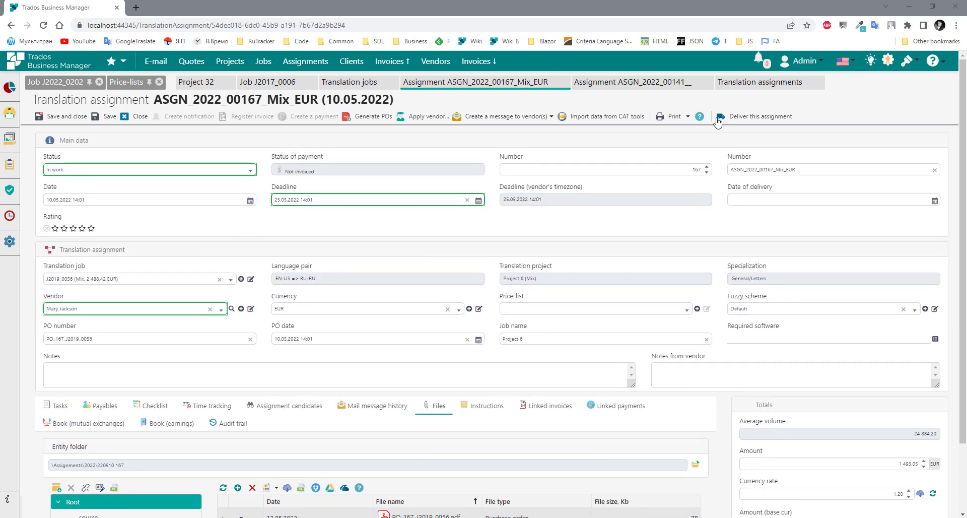
{"action": "left_click", "coordinate": [688, 118]}
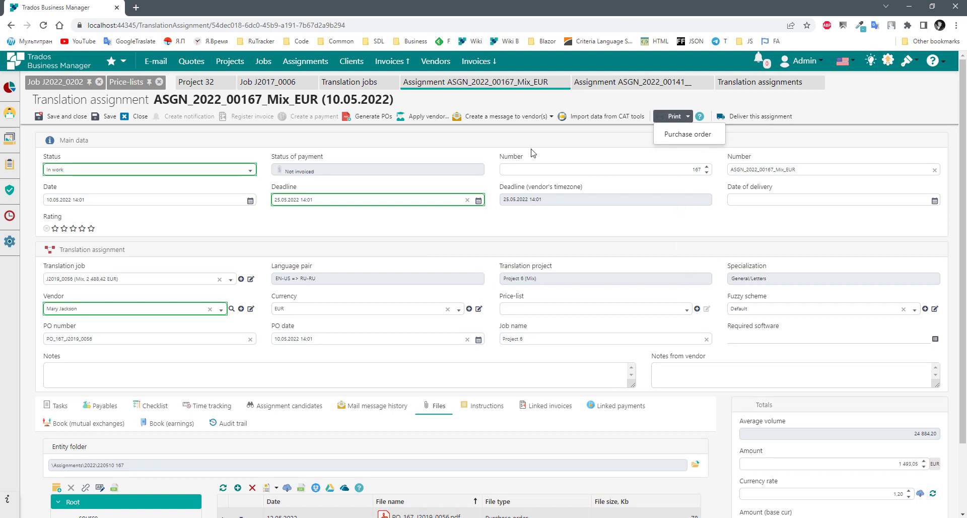
{"action": "left_click", "coordinate": [683, 137]}
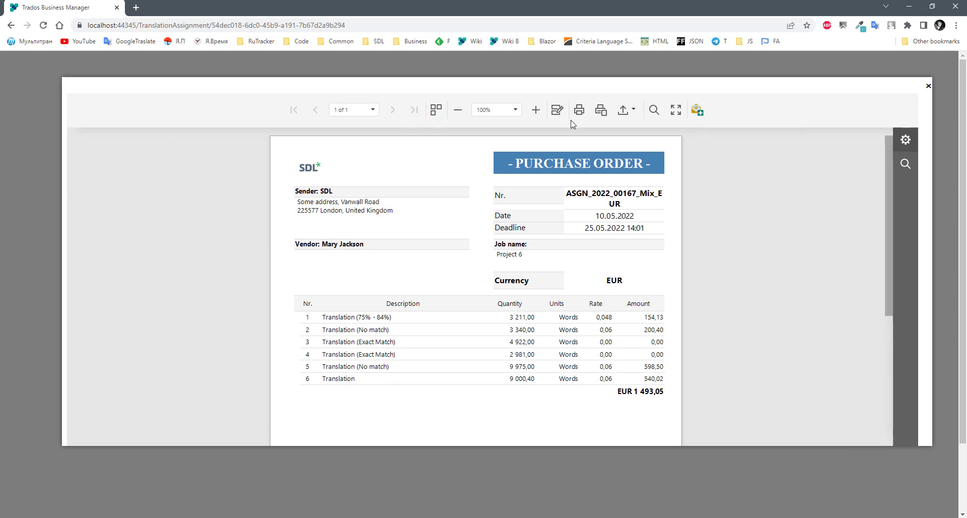
{"action": "left_click", "coordinate": [633, 113]}
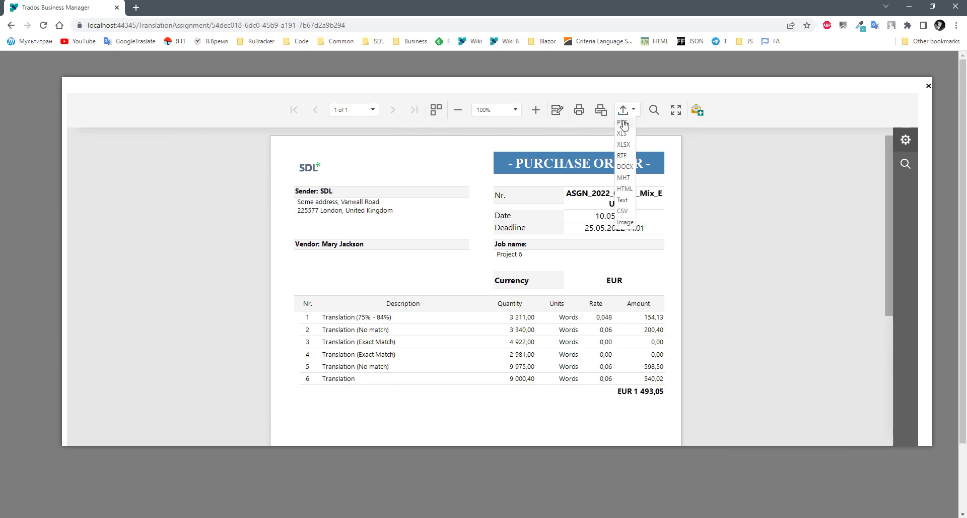
{"action": "left_click", "coordinate": [162, 471]}
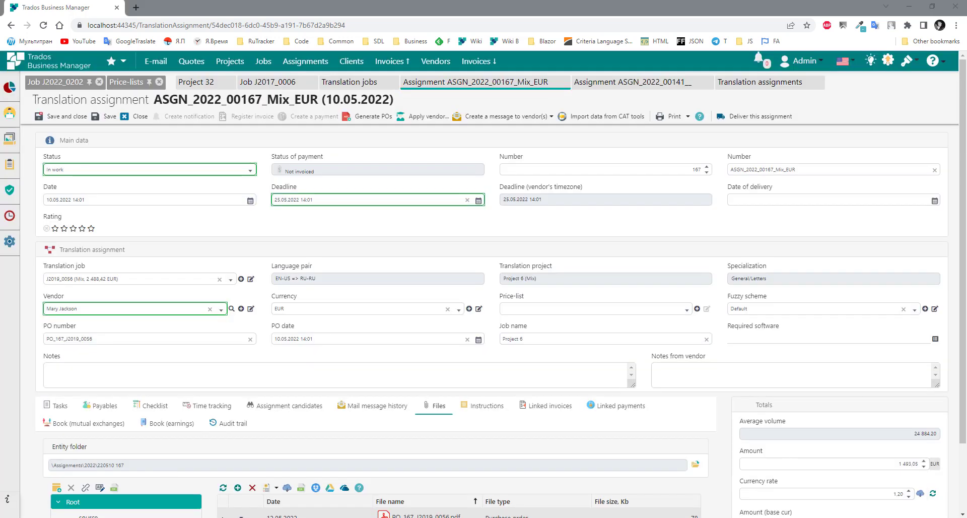
- Save the assignment and compare its amount in the earnings book with the assignment's total amount
{"action": "left_click", "coordinate": [103, 116]}
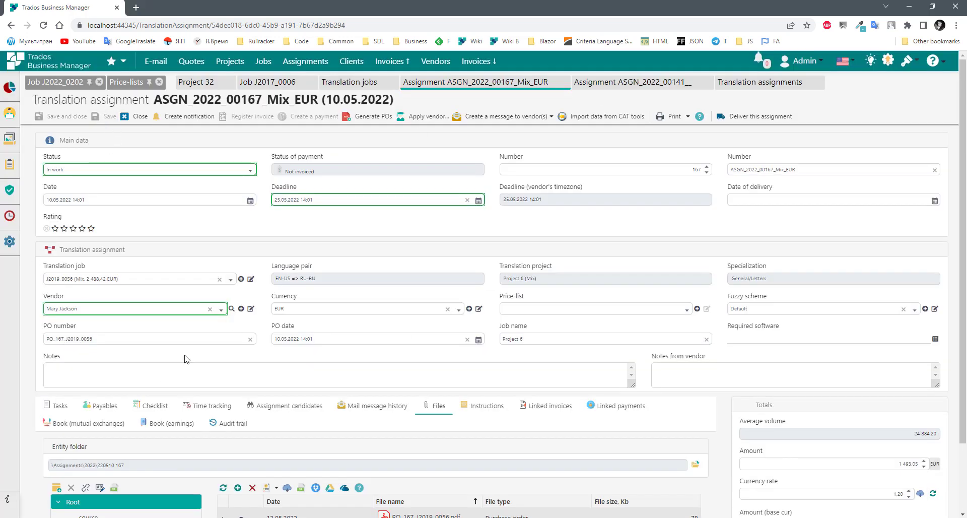
{"action": "scroll", "coordinate": [457, 380], "scroll_direction": "down", "scroll_amount": 2}
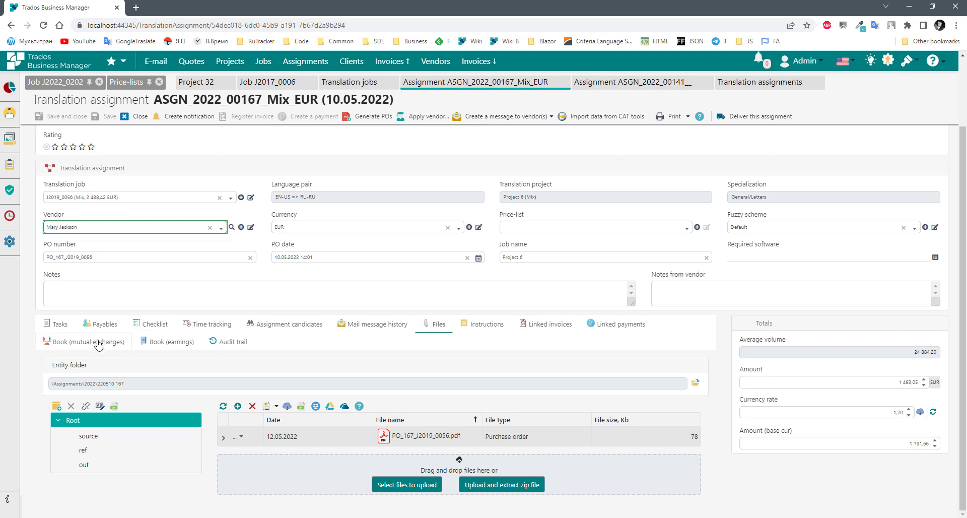
{"action": "left_click", "coordinate": [171, 337]}
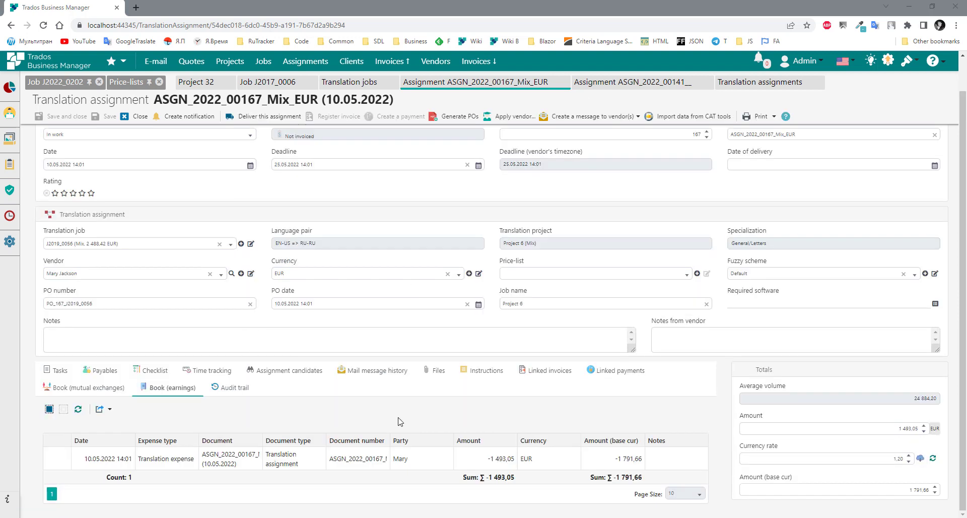
{"action": "left_click", "coordinate": [507, 467]}
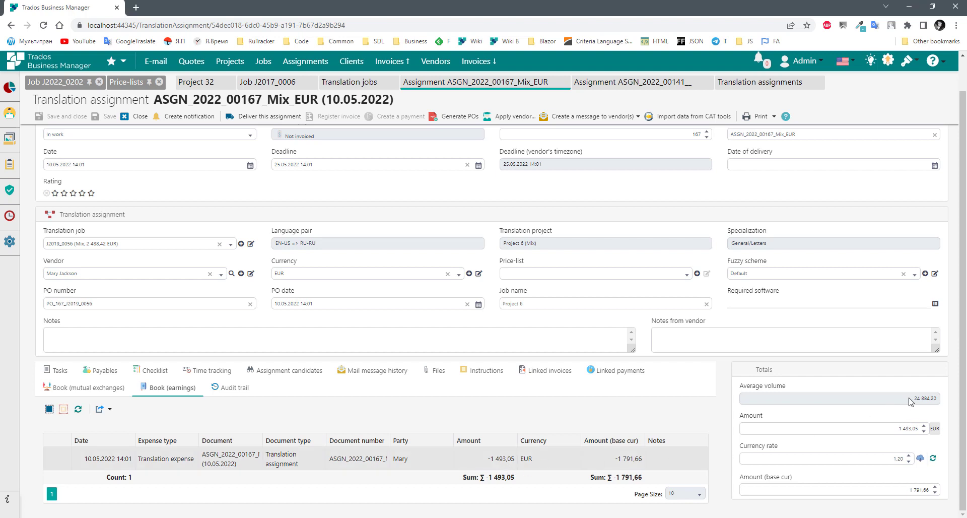
{"action": "left_click", "coordinate": [879, 431]}
{"action": "left_click_drag", "start_coordinate": [481, 463], "coordinate": [523, 459]}
- Check the amount and party recorded for the assignment in the mutual exchanges book
{"action": "left_click", "coordinate": [101, 388]}
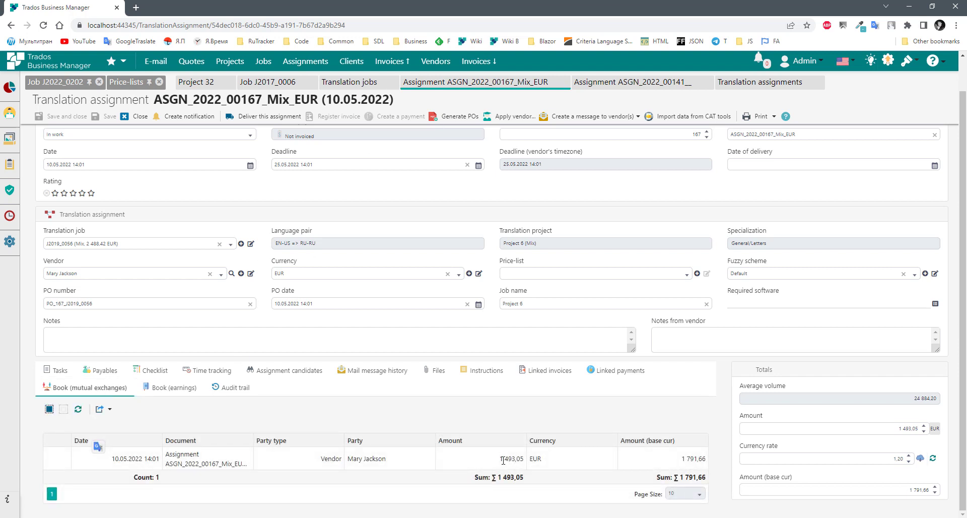
{"action": "left_click_drag", "start_coordinate": [499, 459], "coordinate": [524, 460]}
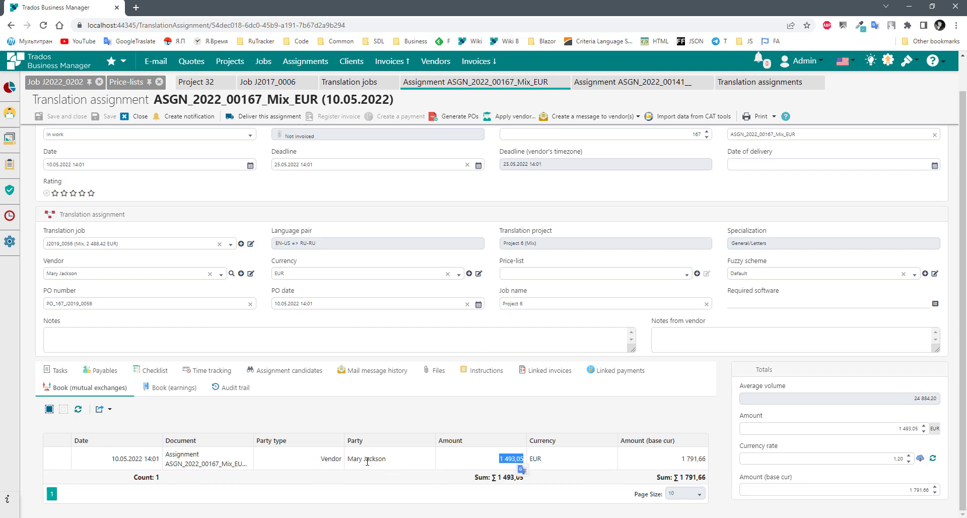
{"action": "left_click_drag", "start_coordinate": [348, 459], "coordinate": [386, 459]}
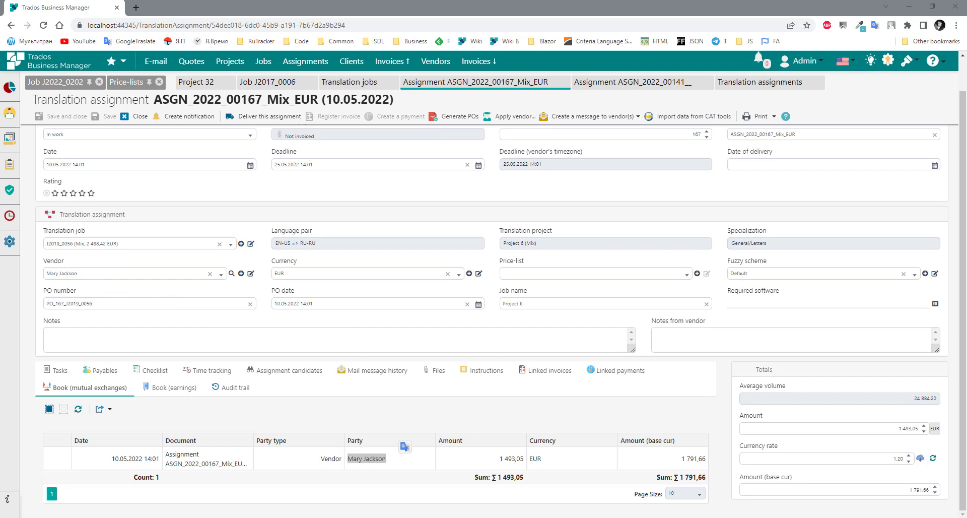
- Review the assignment's tasks and open the first one, the 75% - 84% translation task, for editing
{"action": "left_click", "coordinate": [60, 373]}
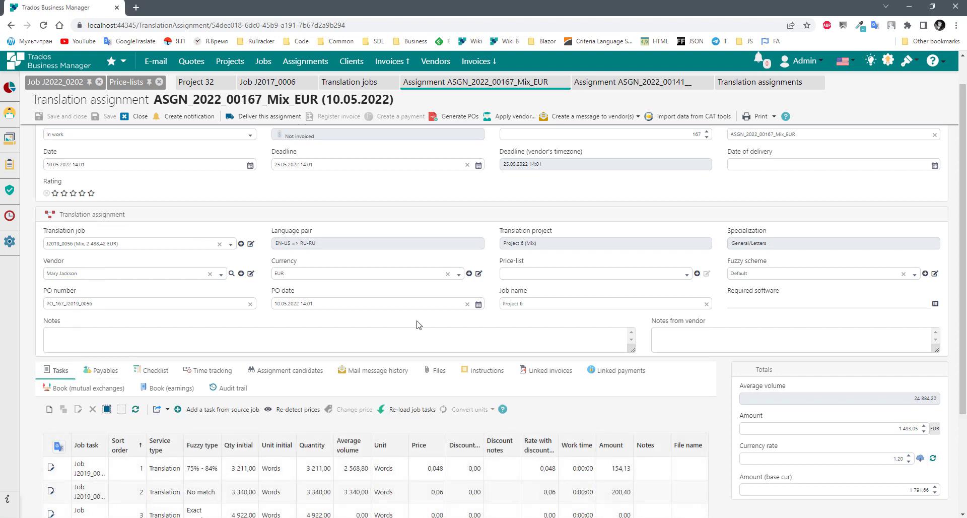
{"action": "scroll", "coordinate": [476, 323], "scroll_direction": "down", "scroll_amount": 3}
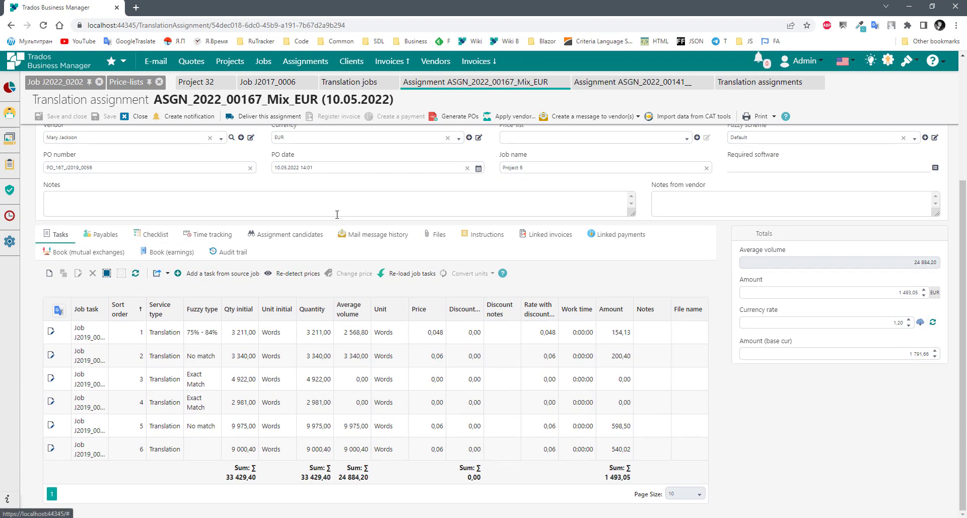
{"action": "scroll", "coordinate": [392, 289], "scroll_direction": "up", "scroll_amount": 1}
{"action": "scroll", "coordinate": [392, 298], "scroll_direction": "up", "scroll_amount": 2}
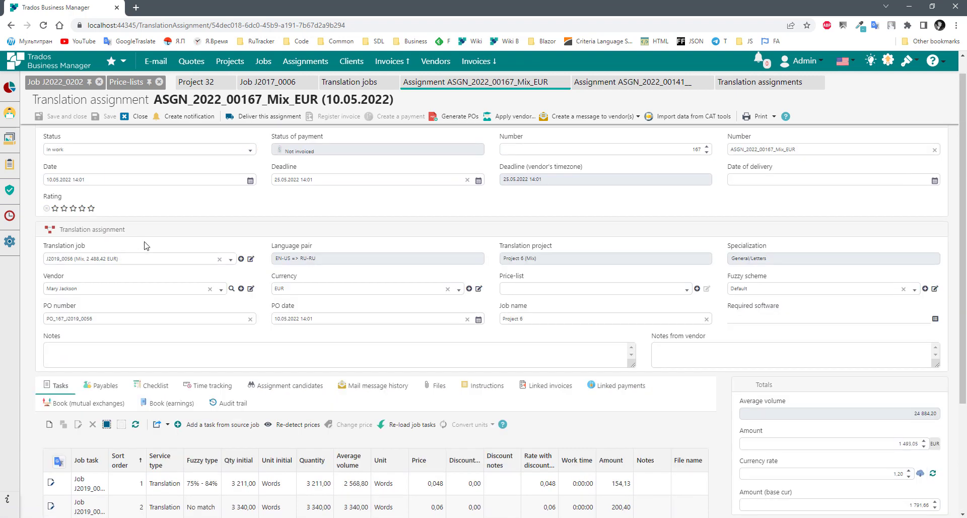
{"action": "scroll", "coordinate": [252, 333], "scroll_direction": "down", "scroll_amount": 3}
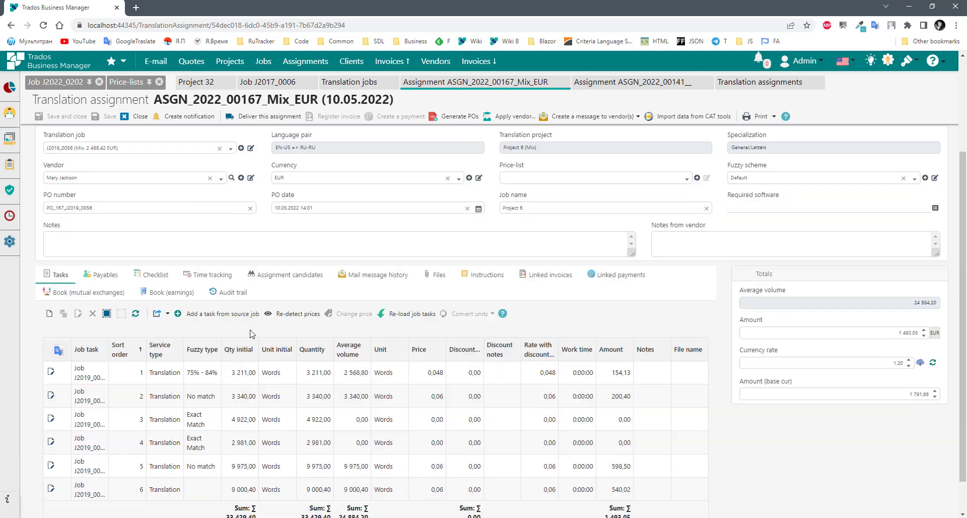
{"action": "left_click", "coordinate": [165, 331]}
{"action": "double_click", "coordinate": [210, 330]}
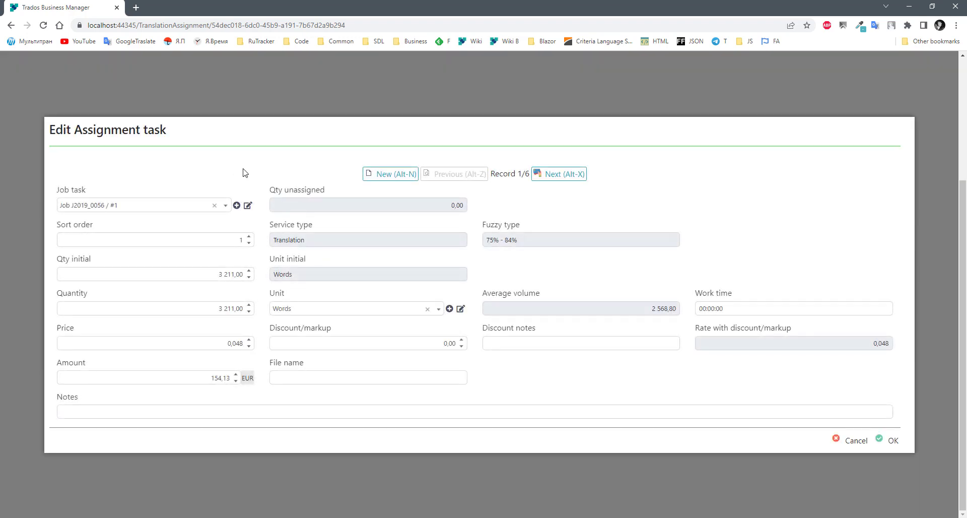
- Examine the first assignment task's linked job task, its quantity and its unassigned quantity
{"action": "left_click", "coordinate": [247, 205]}
{"action": "double_click", "coordinate": [463, 204]}
{"action": "left_click_drag", "start_coordinate": [125, 205], "coordinate": [64, 200]}
{"action": "left_click", "coordinate": [127, 182]}
{"action": "left_click_drag", "start_coordinate": [50, 129], "coordinate": [205, 142]}
{"action": "left_click", "coordinate": [202, 143]}
{"action": "left_click_drag", "start_coordinate": [82, 129], "coordinate": [177, 138]}
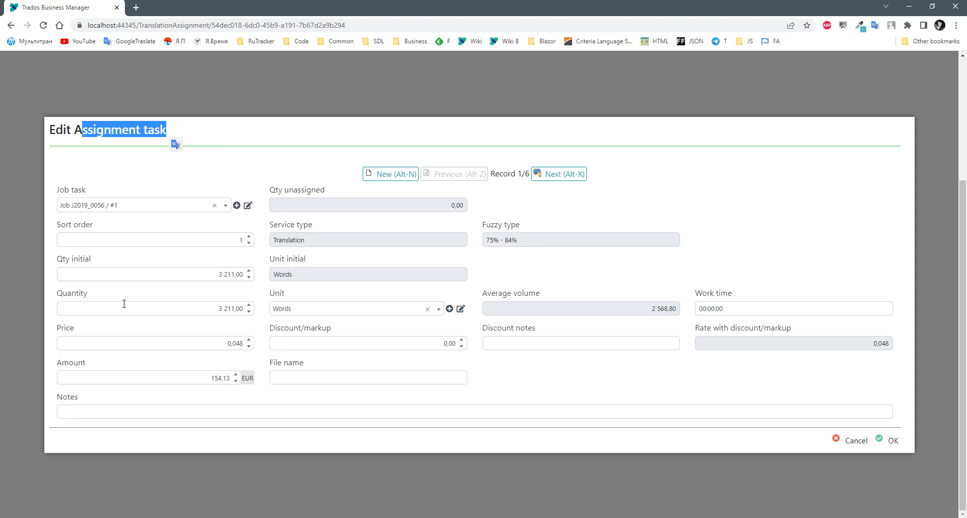
{"action": "left_click_drag", "start_coordinate": [123, 306], "coordinate": [242, 308]}
{"action": "left_click_drag", "start_coordinate": [336, 207], "coordinate": [473, 205]}
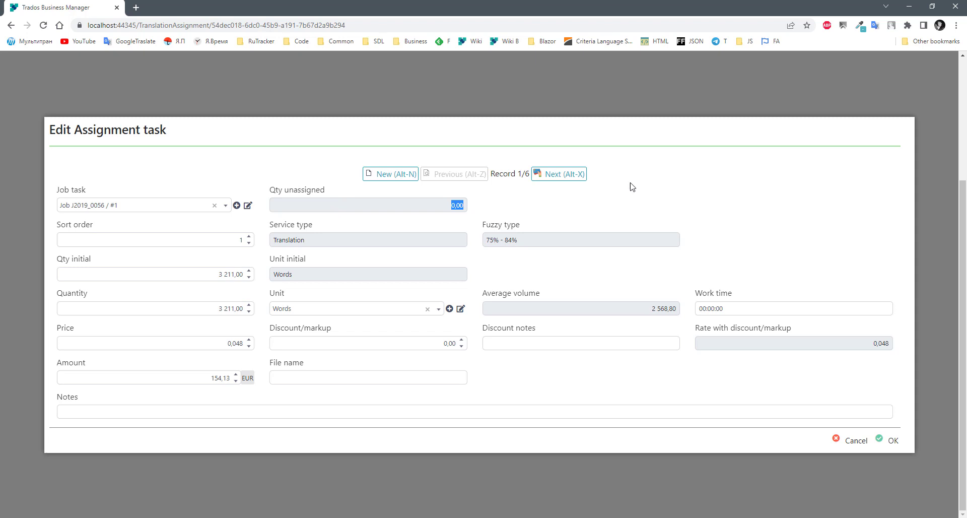
- Examine the service type, initial quantity and initial unit of the assignment task
{"action": "left_click", "coordinate": [310, 243]}
{"action": "left_click_drag", "start_coordinate": [309, 242], "coordinate": [266, 244]}
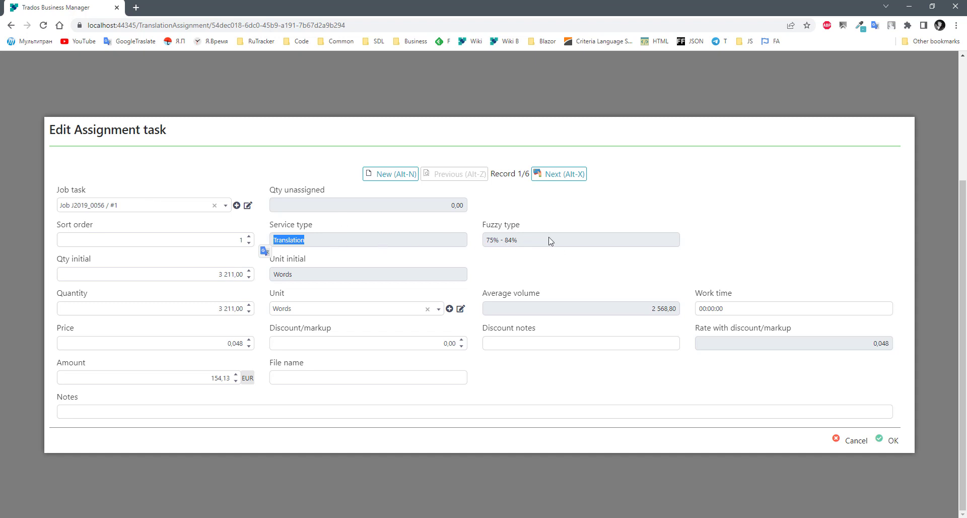
{"action": "left_click", "coordinate": [201, 275]}
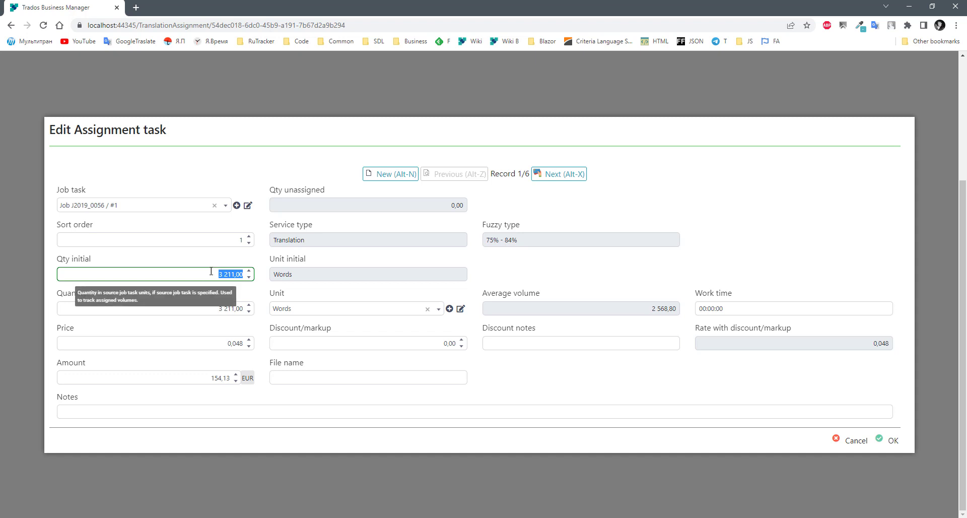
{"action": "left_click_drag", "start_coordinate": [299, 274], "coordinate": [269, 279]}
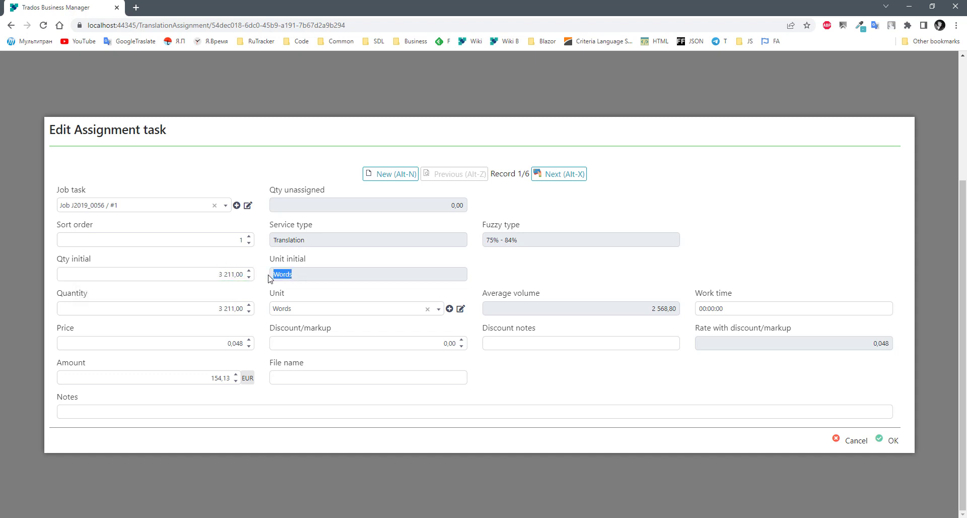
{"action": "left_click", "coordinate": [324, 274]}
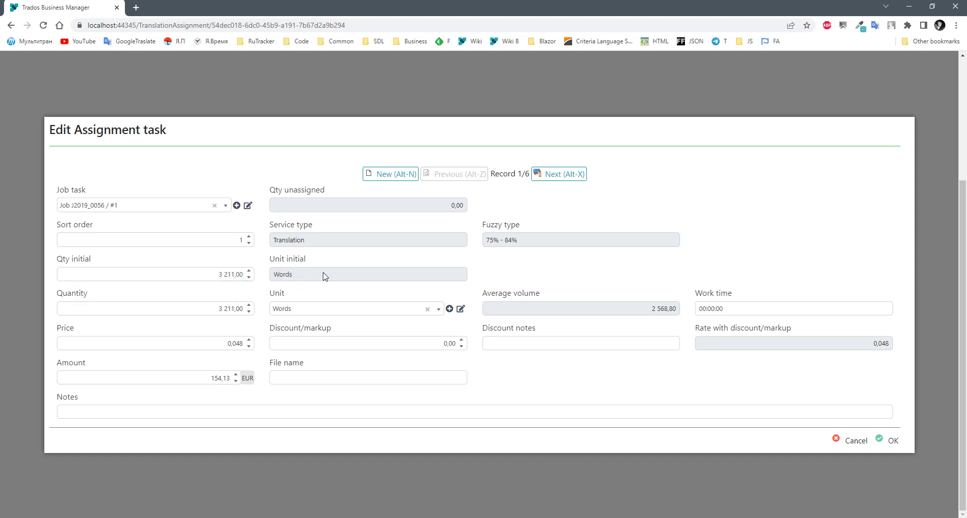
{"action": "left_click", "coordinate": [196, 278]}
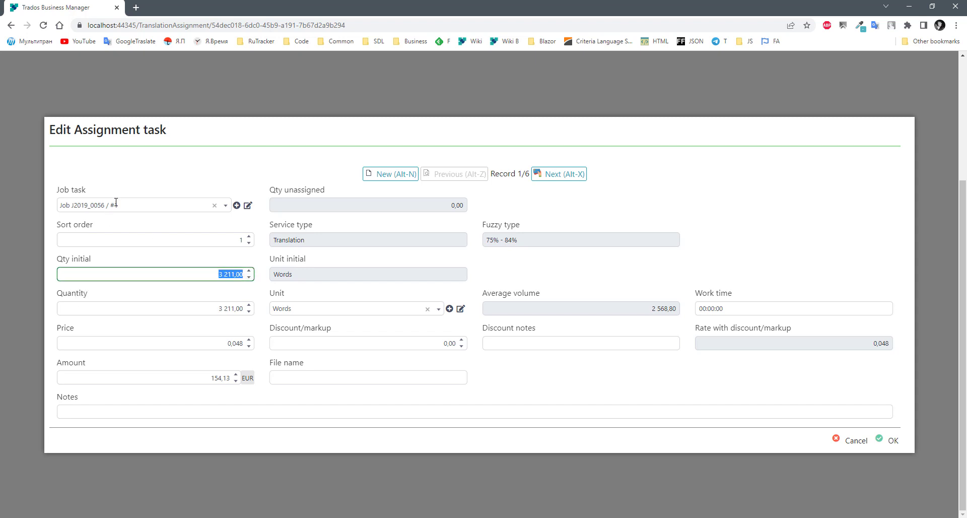
{"action": "left_click_drag", "start_coordinate": [294, 275], "coordinate": [273, 277]}
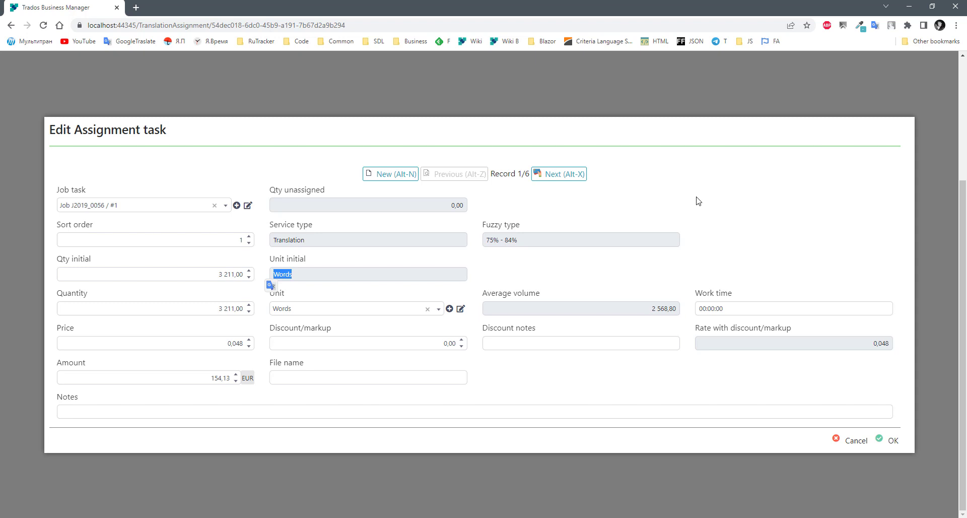
- Compare the assignment task's quantity and unit with its initial quantity and initial unit
{"action": "left_click", "coordinate": [163, 306]}
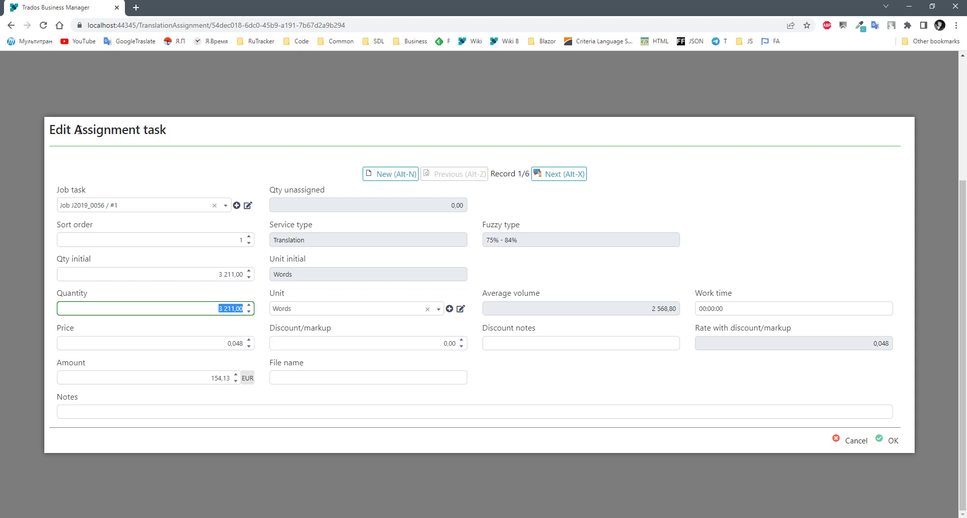
{"action": "double_click", "coordinate": [100, 130]}
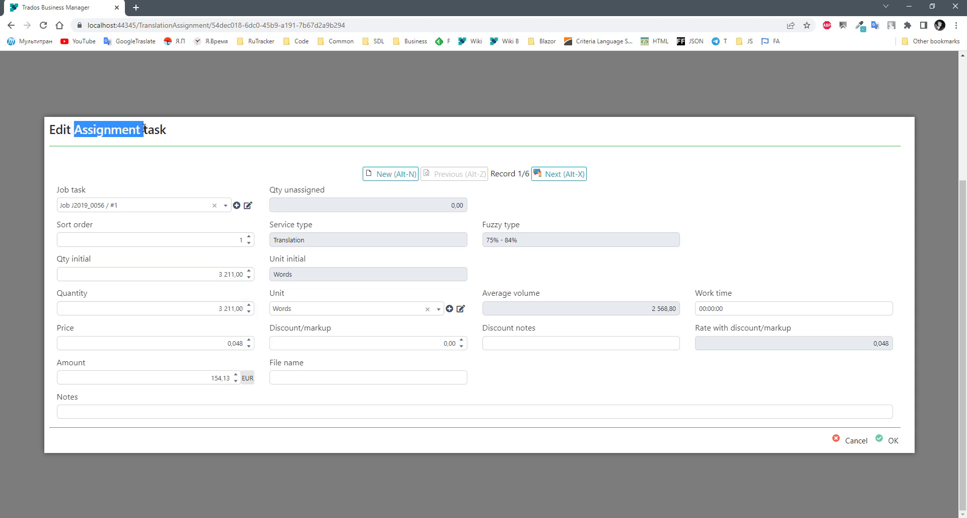
{"action": "left_click", "coordinate": [195, 308]}
{"action": "left_click", "coordinate": [321, 313]}
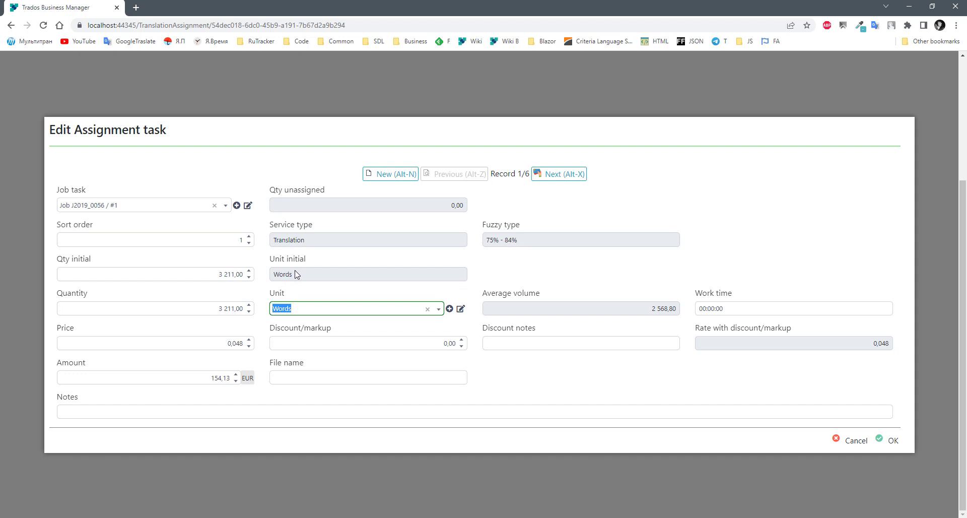
{"action": "left_click", "coordinate": [207, 307]}
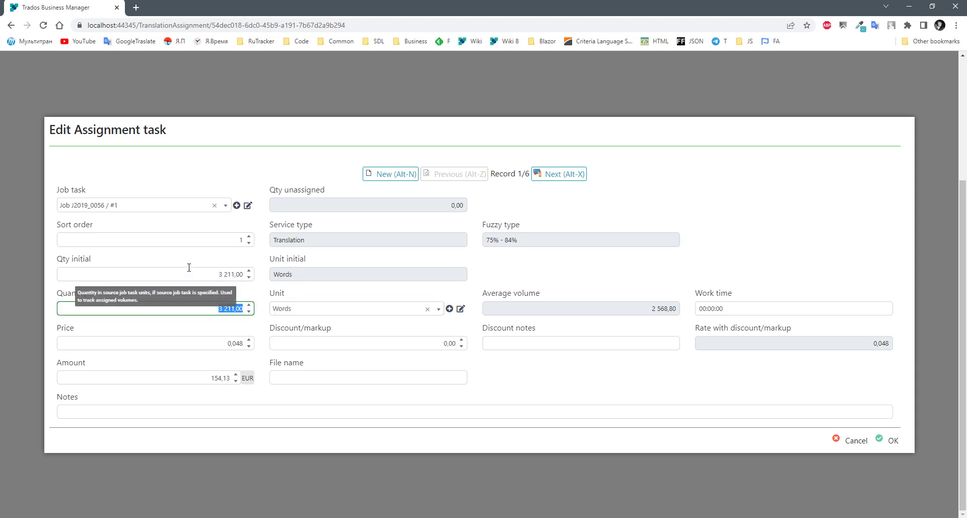
{"action": "left_click", "coordinate": [190, 272]}
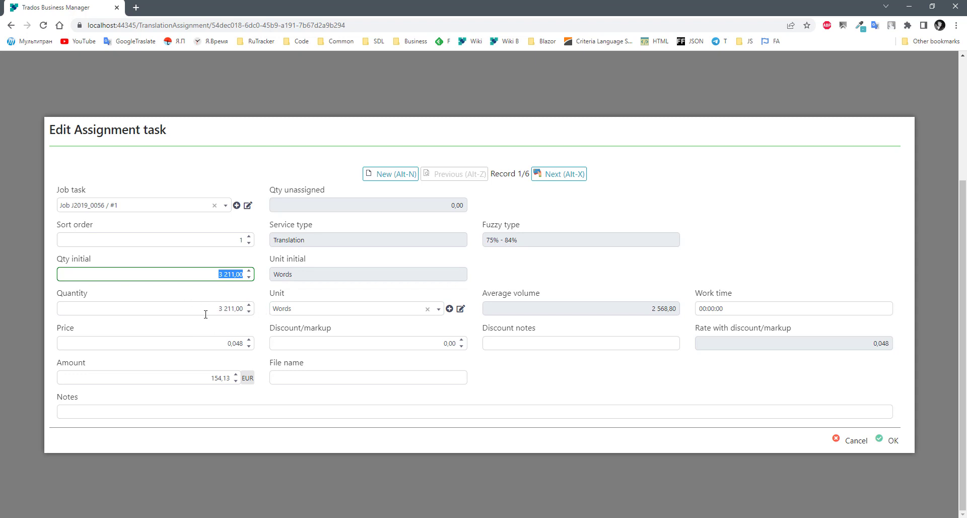
- Change the assignment task's unit to Pages and set its quantity to 30
{"action": "left_click", "coordinate": [300, 310]}
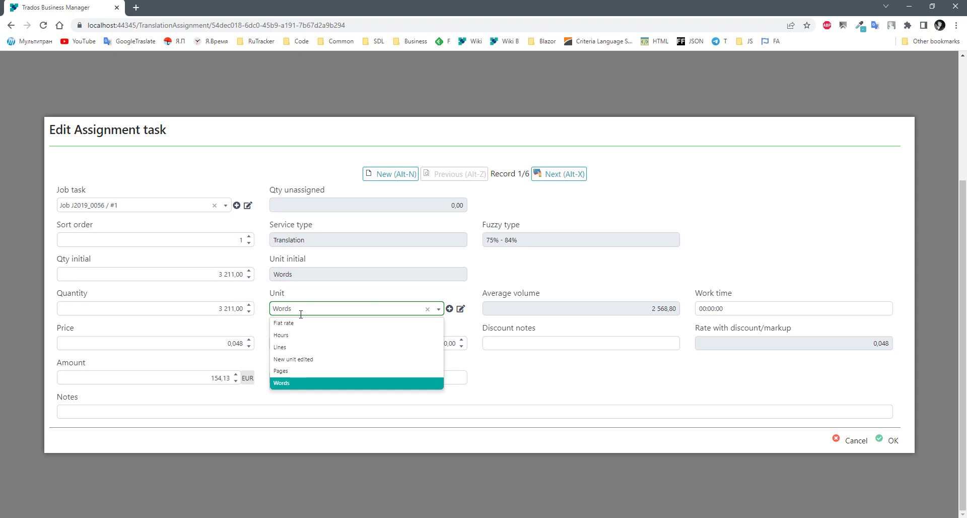
{"action": "left_click", "coordinate": [289, 371]}
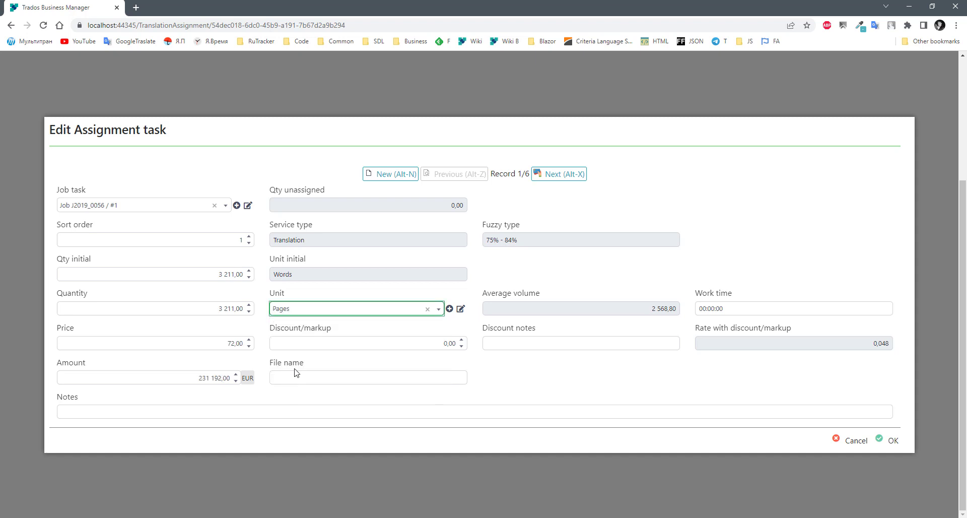
{"action": "key", "text": "shift+Tab"}
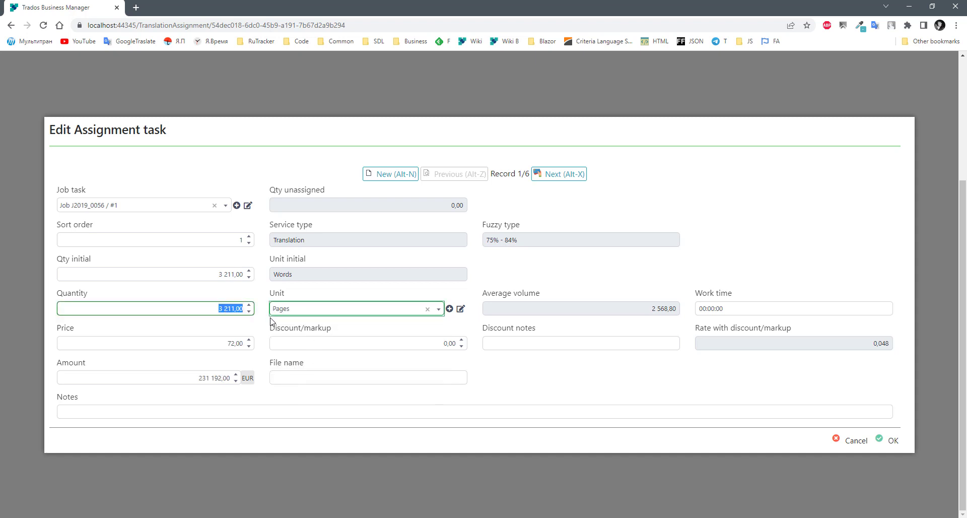
{"action": "type", "text": "30"}
{"action": "key", "text": "Delete"}
{"action": "key", "text": "Delete"}
{"action": "key", "text": "Delete"}
{"action": "key", "text": "Delete"}
{"action": "key", "text": "Tab"}
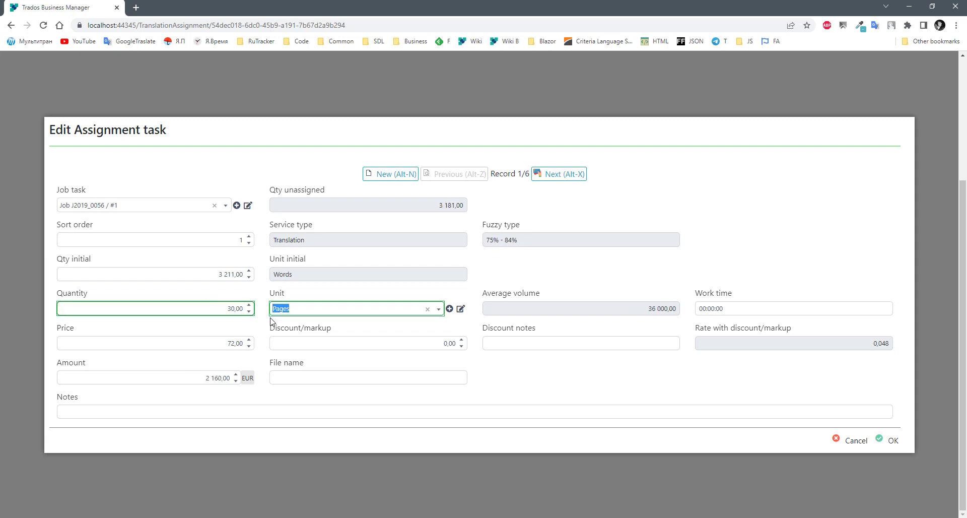
- Compare the task's initial quantity with its average volume
{"action": "left_click", "coordinate": [219, 273]}
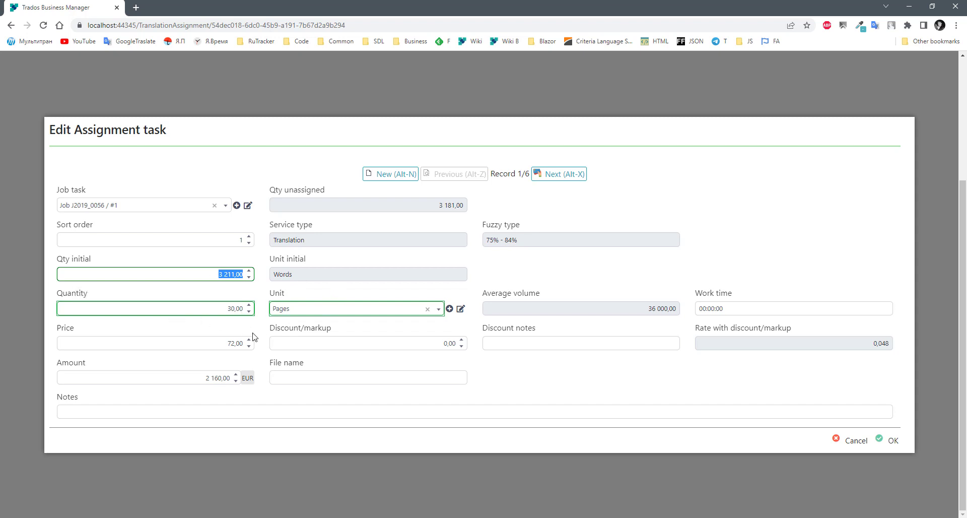
{"action": "left_click_drag", "start_coordinate": [622, 309], "coordinate": [731, 304]}
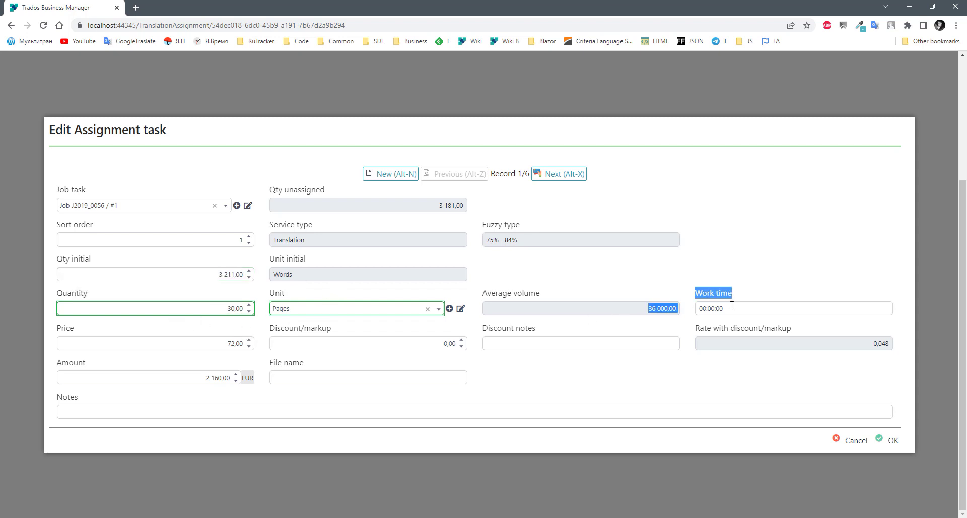
{"action": "left_click", "coordinate": [615, 284]}
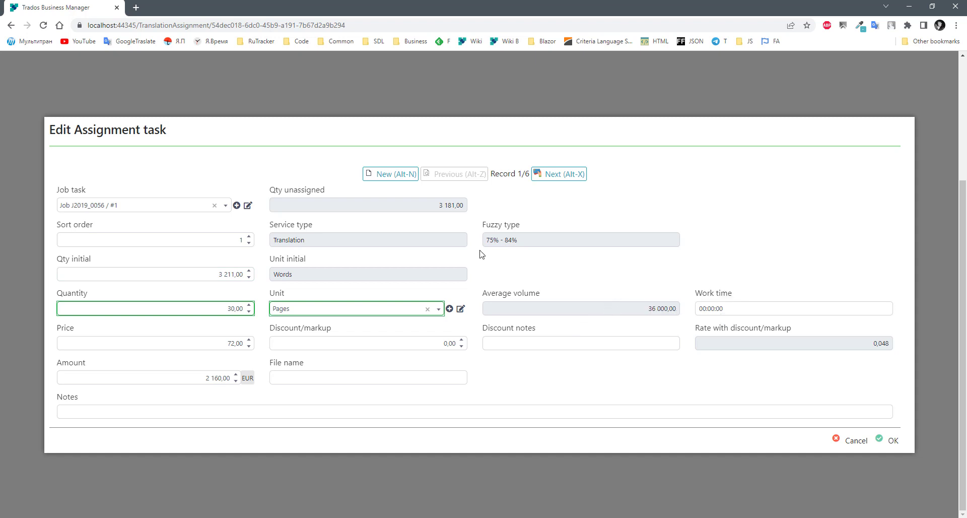
- Try other page quantities for the task, ending with 5, and discard the task's edits
{"action": "left_click", "coordinate": [236, 308]}
{"action": "type", "text": "1"}
{"action": "key", "text": "Tab"}
{"action": "key", "text": "shift+Tab"}
{"action": "type", "text": "10,05"}
{"action": "key", "text": "Tab"}
{"action": "key", "text": "shift+Tab"}
{"action": "type", "text": "0"}
{"action": "key", "text": "Tab"}
{"action": "left_click", "coordinate": [732, 308]}
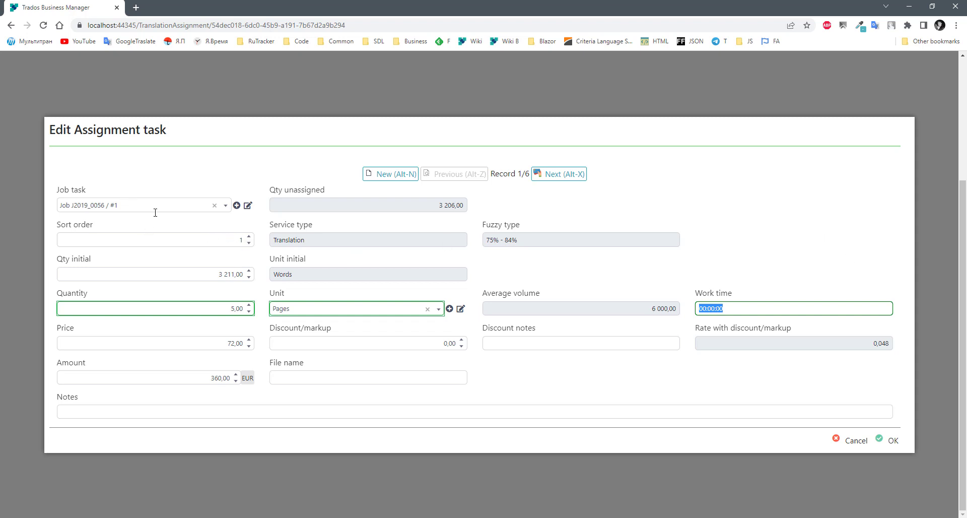
{"action": "left_click", "coordinate": [762, 231]}
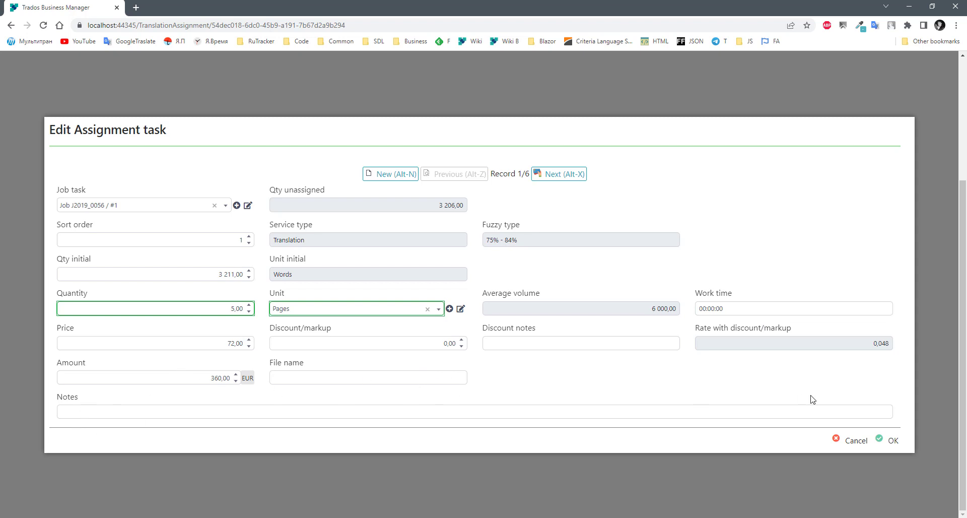
{"action": "left_click", "coordinate": [839, 442]}
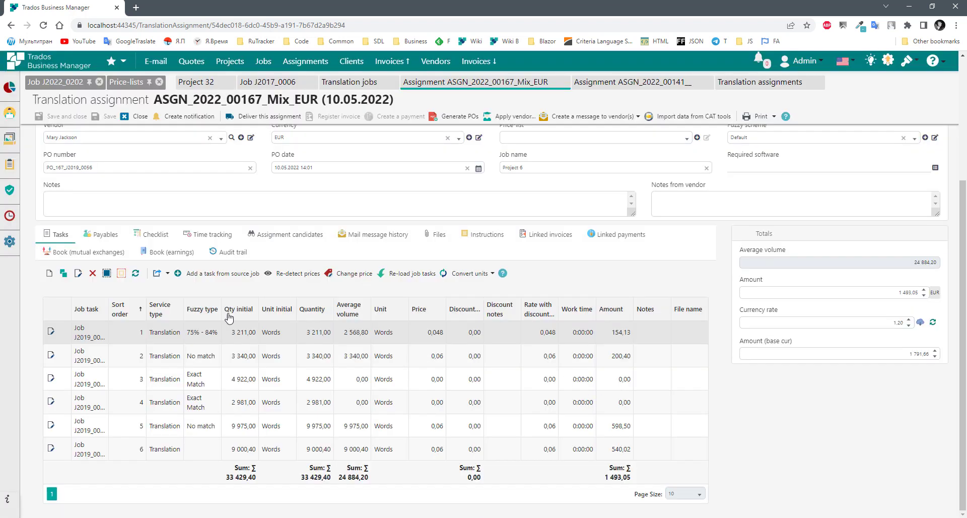
- Change the assignment's vendor to the first candidate in the list, recommended by machine learning
{"action": "scroll", "coordinate": [225, 318], "scroll_direction": "up", "scroll_amount": 1}
{"action": "left_click", "coordinate": [101, 182]}
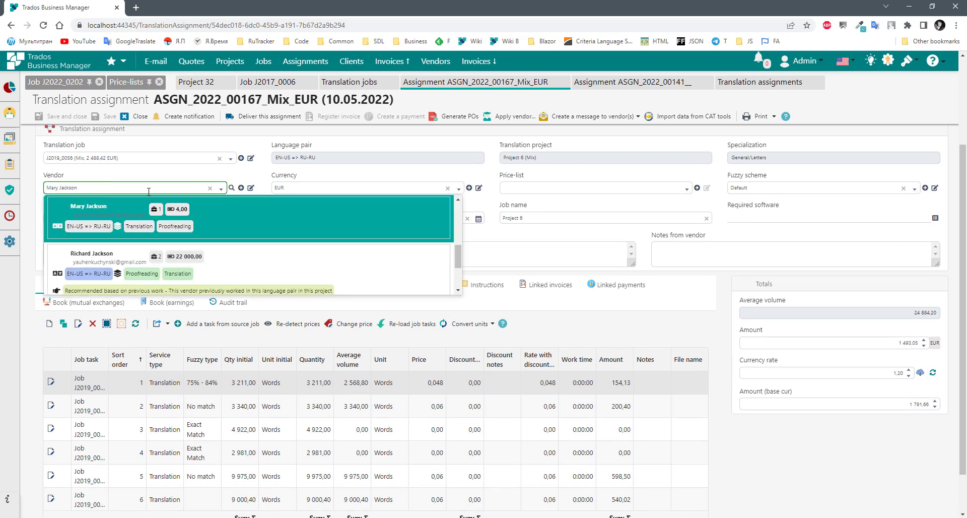
{"action": "scroll", "coordinate": [267, 241], "scroll_direction": "up", "scroll_amount": 5}
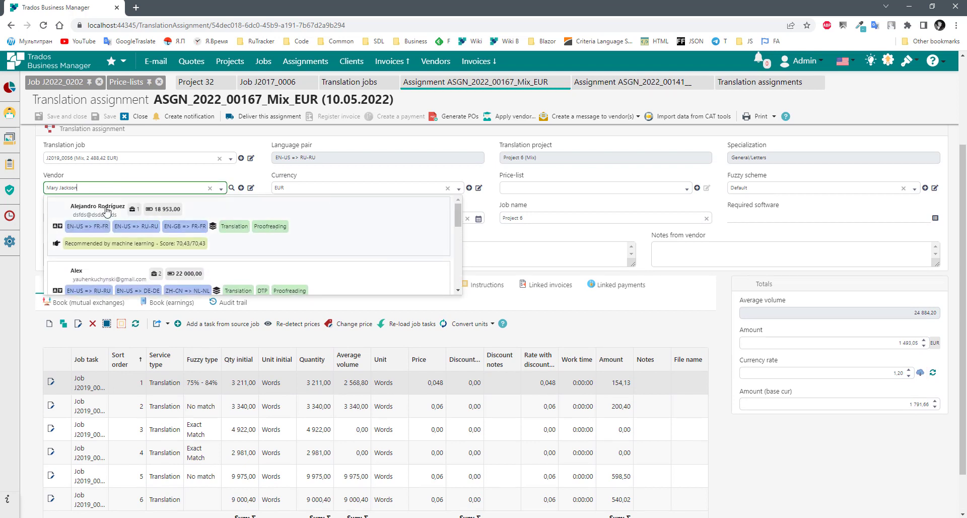
{"action": "left_click", "coordinate": [354, 245]}
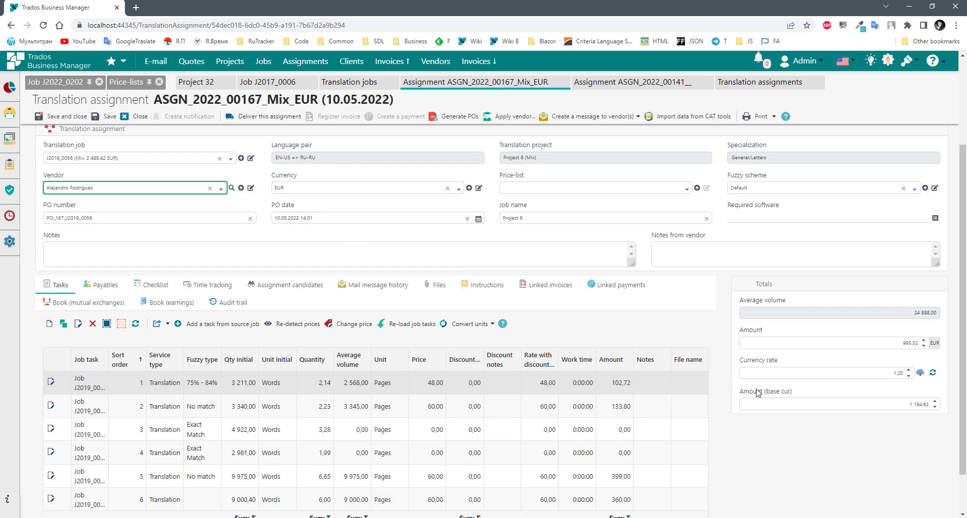
- Examine the initial quantity, quantity and unit of the first assignment task and close it without changes
{"action": "scroll", "coordinate": [751, 393], "scroll_direction": "down", "scroll_amount": 1}
{"action": "double_click", "coordinate": [355, 343]}
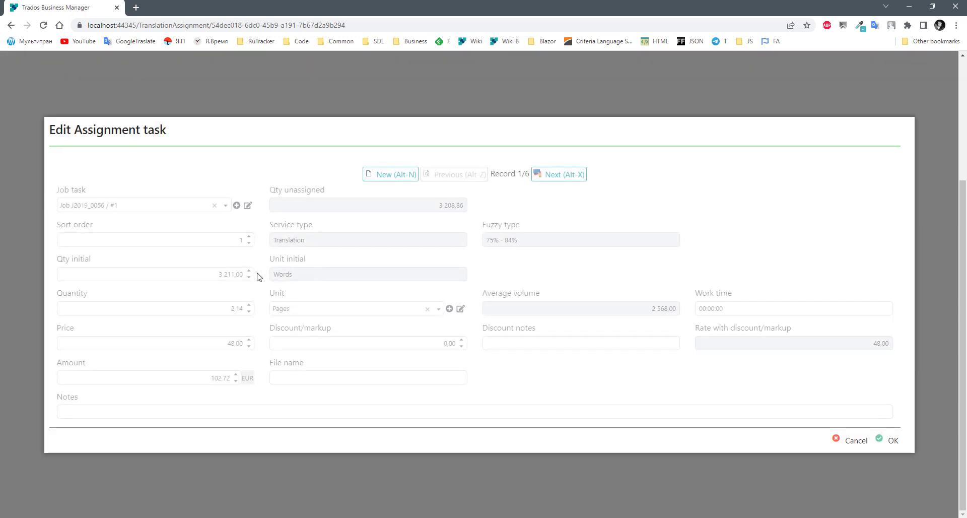
{"action": "left_click", "coordinate": [180, 272]}
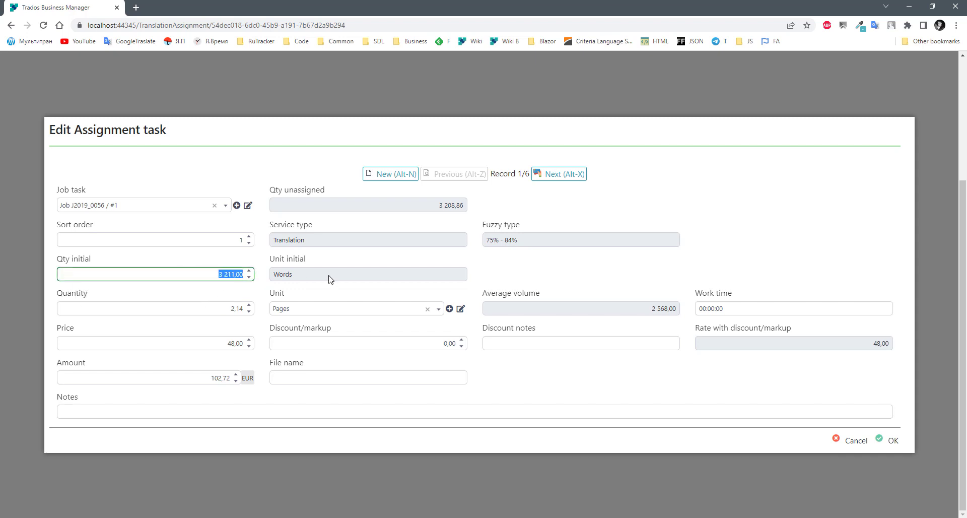
{"action": "left_click", "coordinate": [236, 309]}
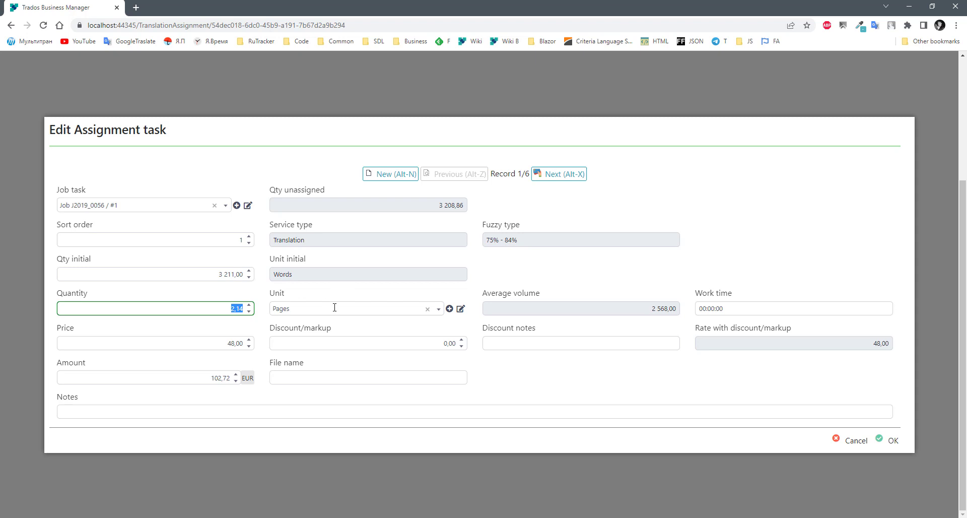
{"action": "key", "text": "Tab"}
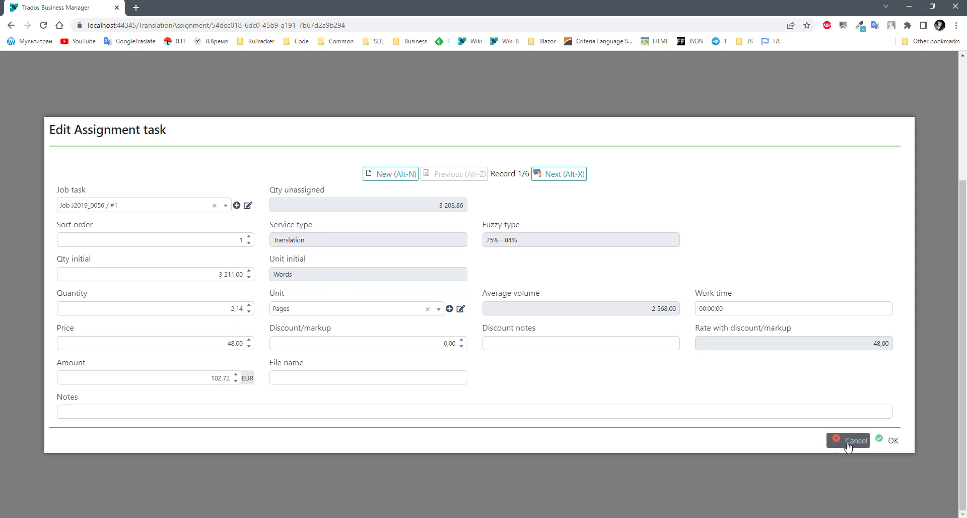
{"action": "left_click", "coordinate": [849, 442]}
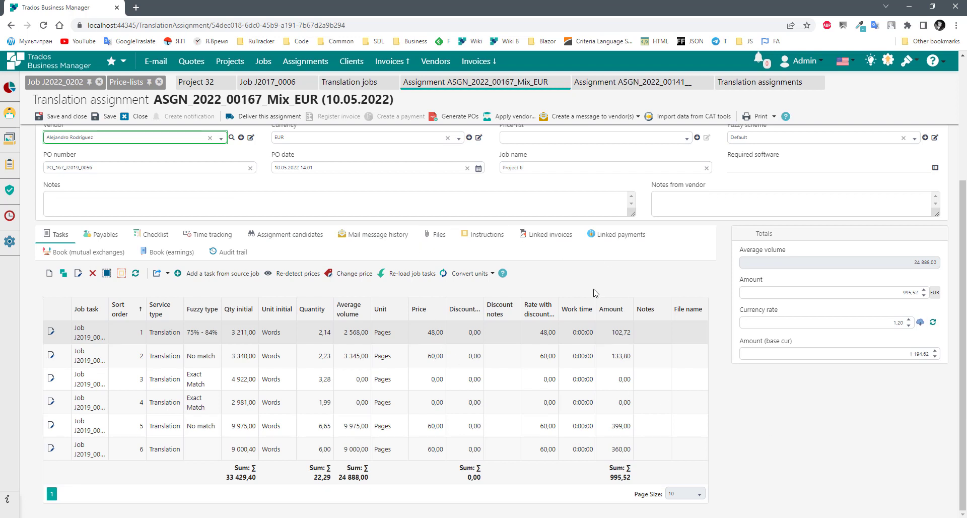
- Convert the units of all six assignment tasks to lines, back to pages, and finally to hours
{"action": "left_click", "coordinate": [340, 455], "text": "shift"}
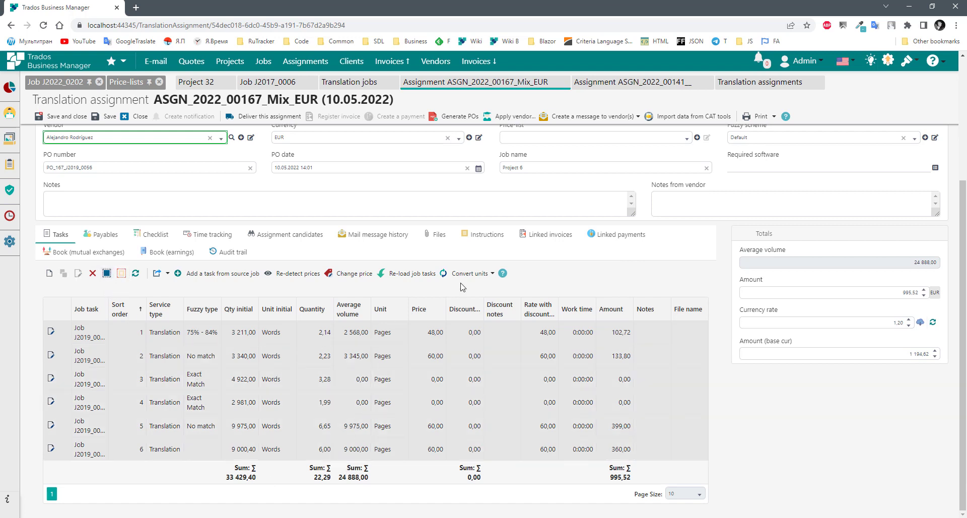
{"action": "left_click", "coordinate": [482, 276]}
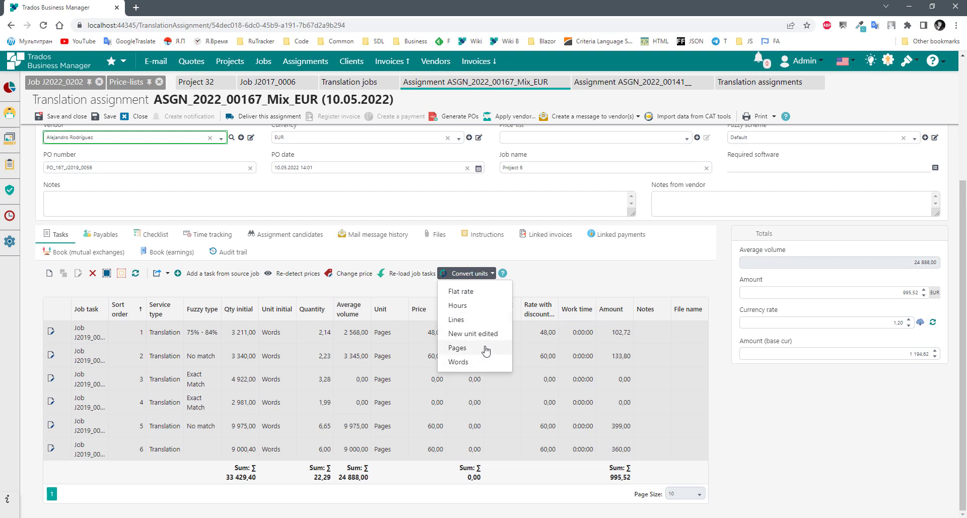
{"action": "left_click", "coordinate": [480, 321]}
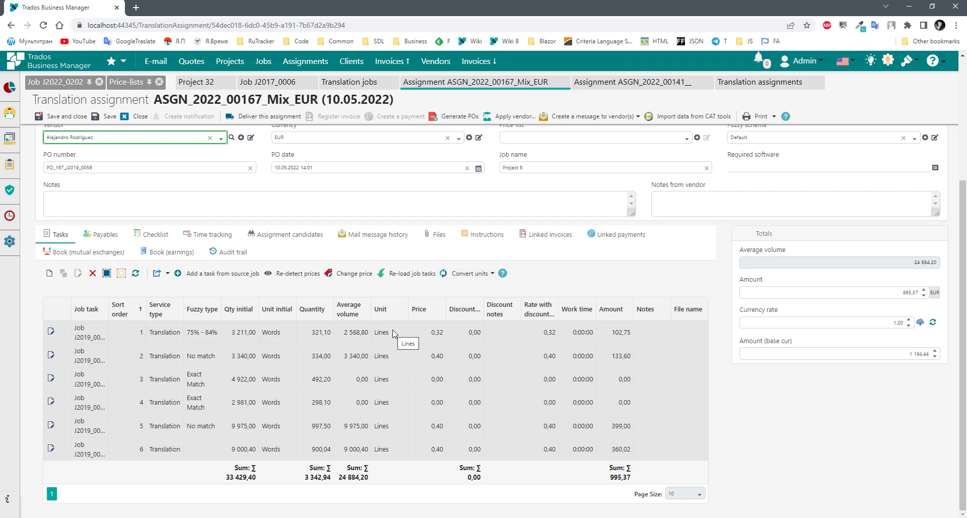
{"action": "left_click", "coordinate": [465, 275]}
{"action": "left_click", "coordinate": [464, 348]}
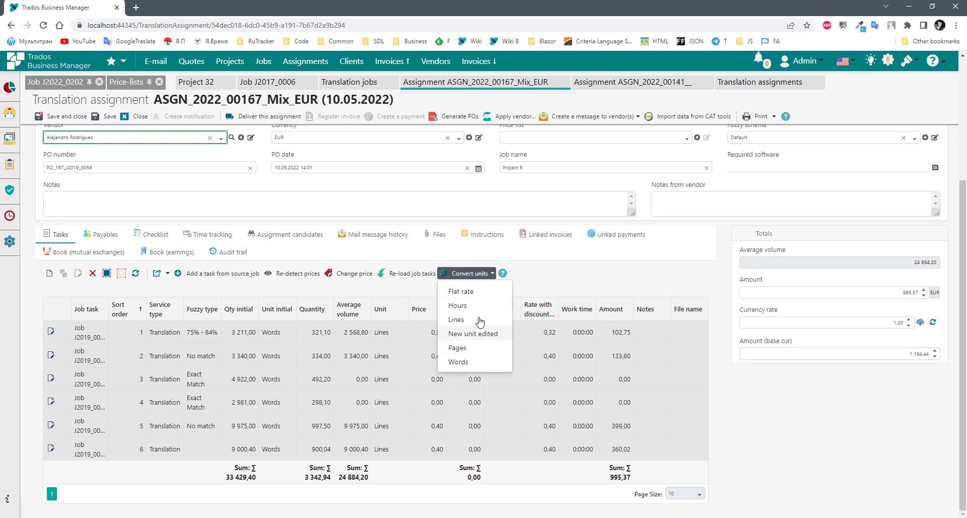
{"action": "left_click", "coordinate": [468, 276]}
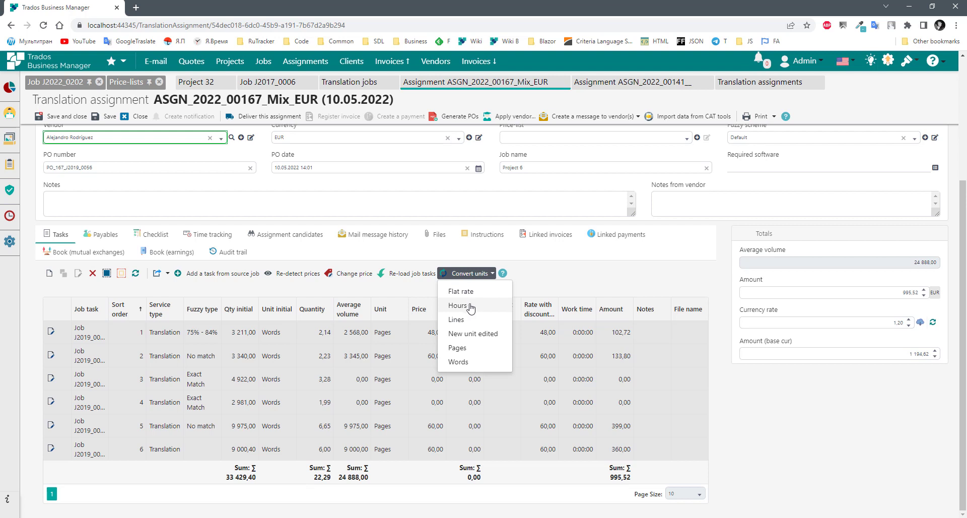
{"action": "left_click", "coordinate": [471, 308]}
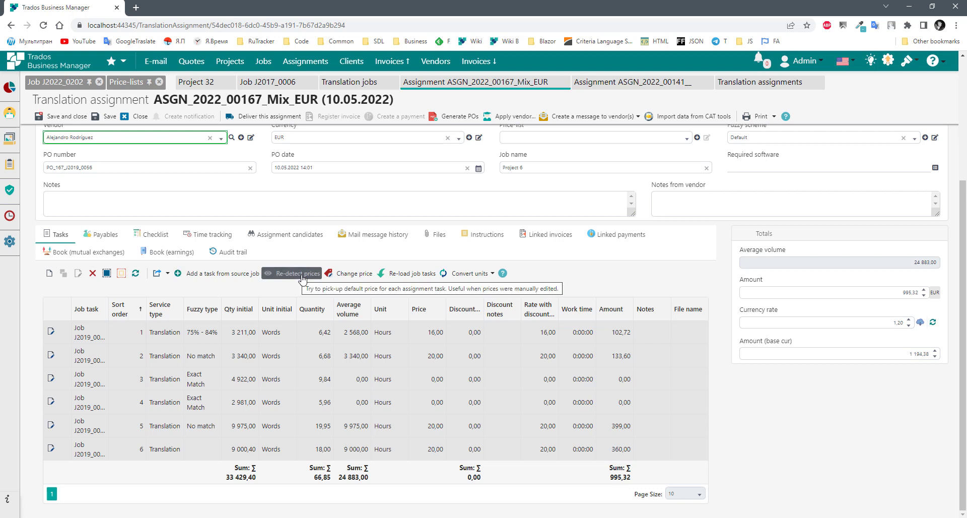
- Re-detect the default prices for the assignment's tasks and confirm replacing the existing ones
{"action": "left_click", "coordinate": [429, 337]}
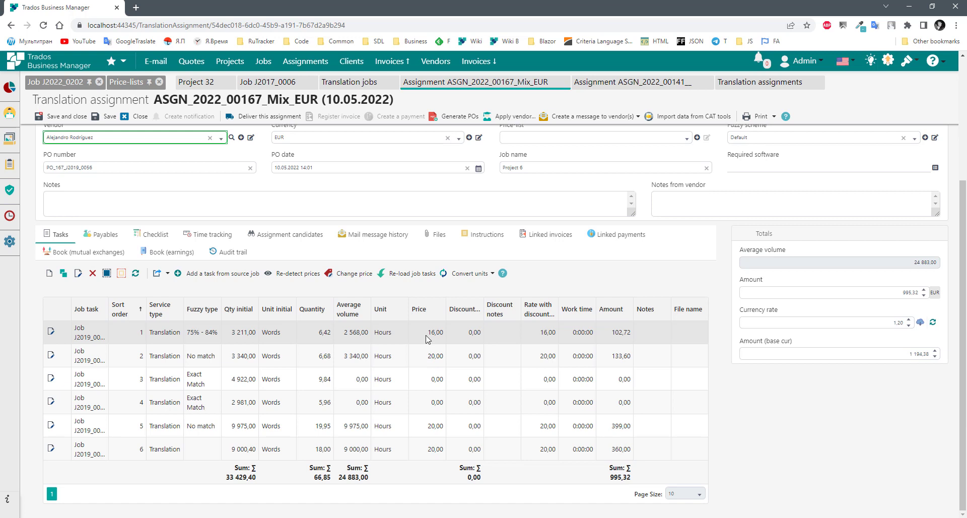
{"action": "scroll", "coordinate": [543, 337], "scroll_direction": "up", "scroll_amount": 2}
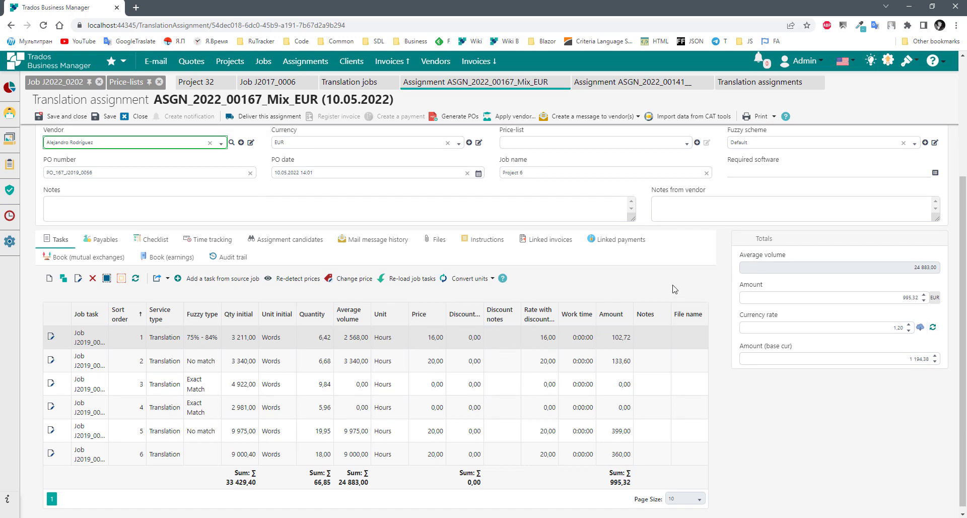
{"action": "scroll", "coordinate": [571, 243], "scroll_direction": "down", "scroll_amount": 1}
{"action": "left_click", "coordinate": [309, 409]}
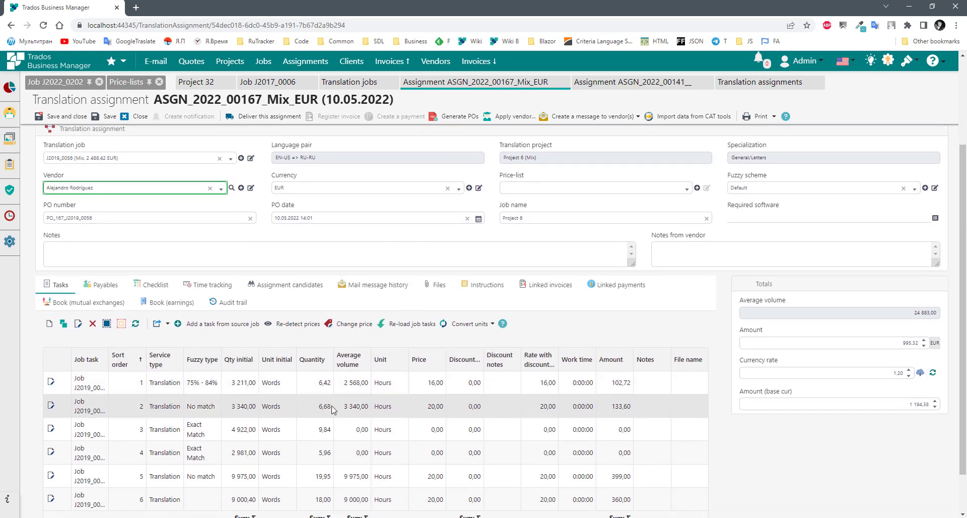
{"action": "left_click", "coordinate": [288, 323]}
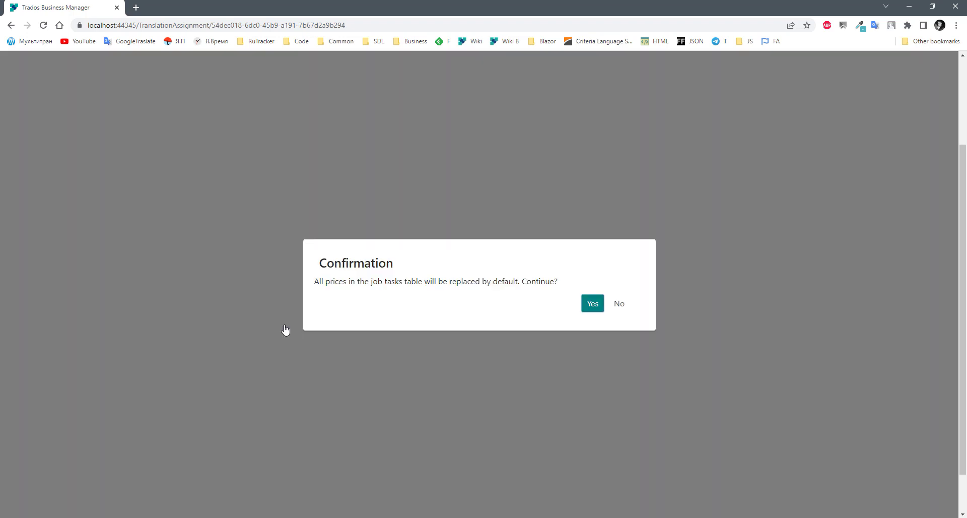
{"action": "left_click", "coordinate": [589, 303]}
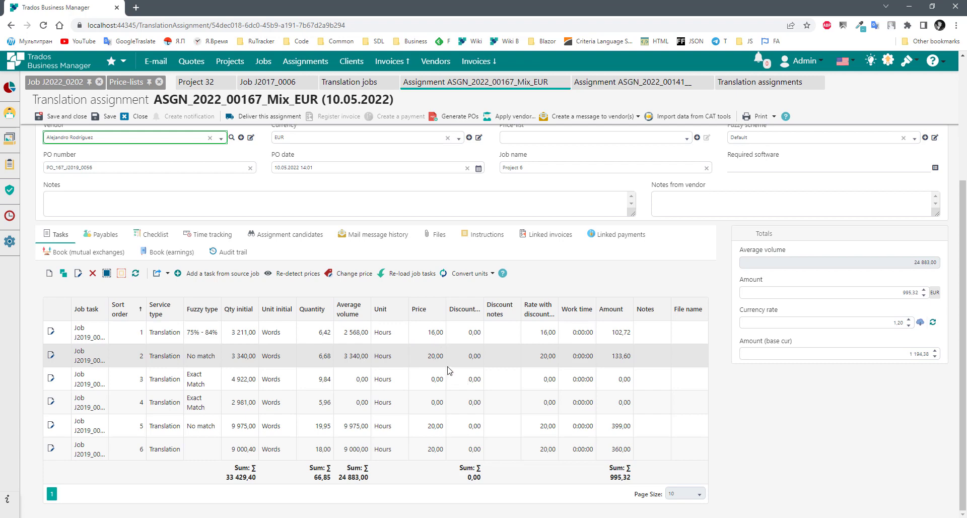
- Open the price change prompt for the assignment's tasks, dismiss it and look over the task rows
{"action": "left_click", "coordinate": [351, 275]}
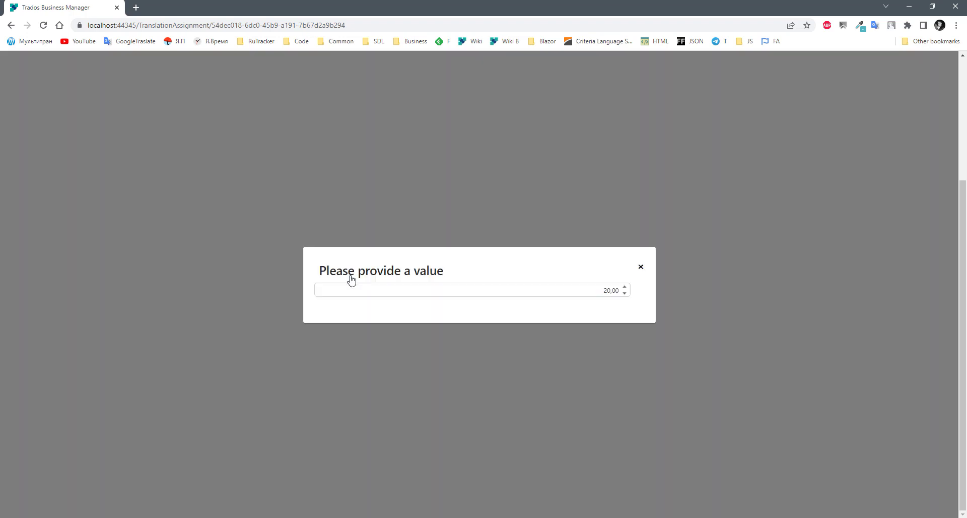
{"action": "left_click", "coordinate": [565, 306]}
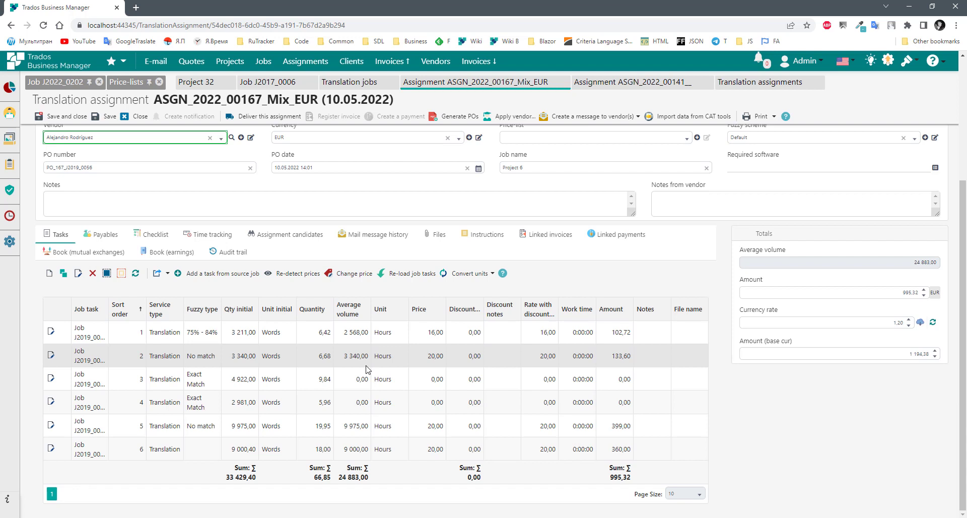
{"action": "left_click", "coordinate": [334, 331]}
{"action": "left_click", "coordinate": [323, 378]}
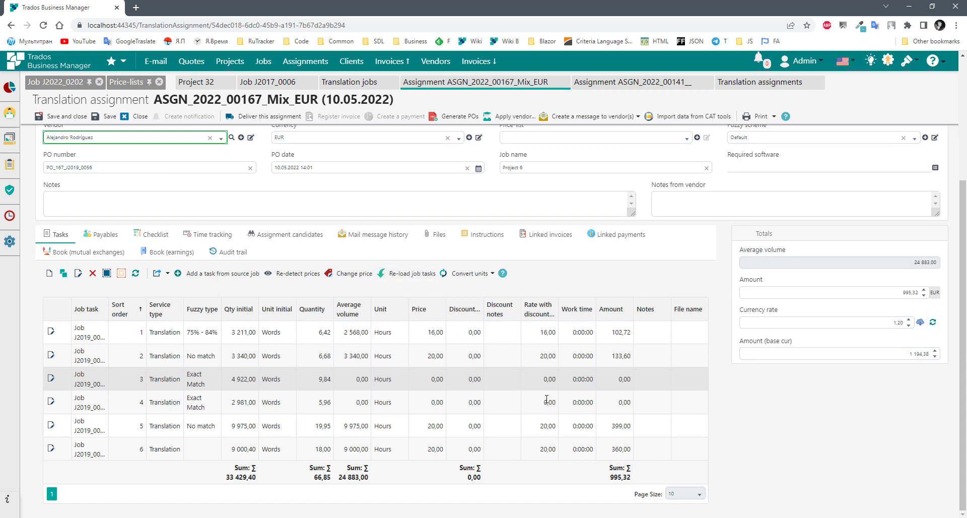
{"action": "scroll", "coordinate": [48, 435], "scroll_direction": "up", "scroll_amount": 2}
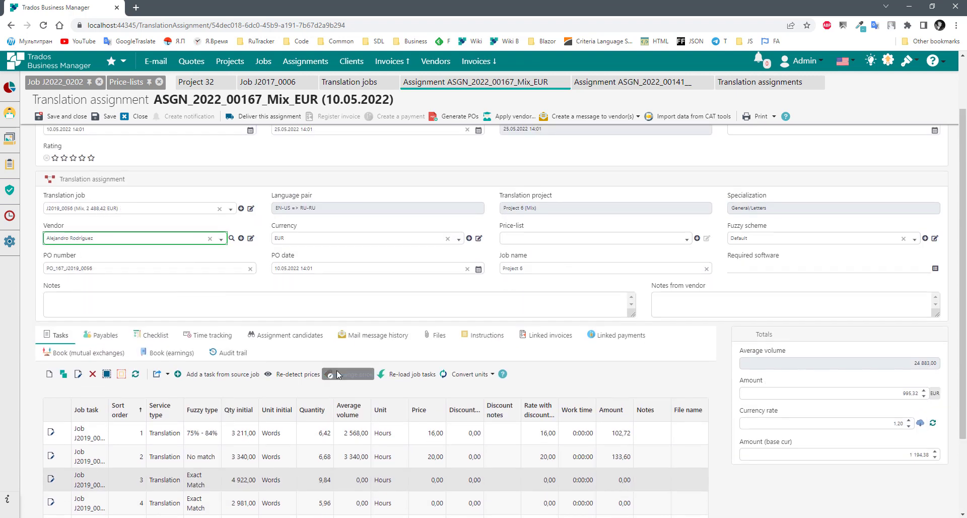
{"action": "scroll", "coordinate": [302, 375], "scroll_direction": "down", "scroll_amount": 2}
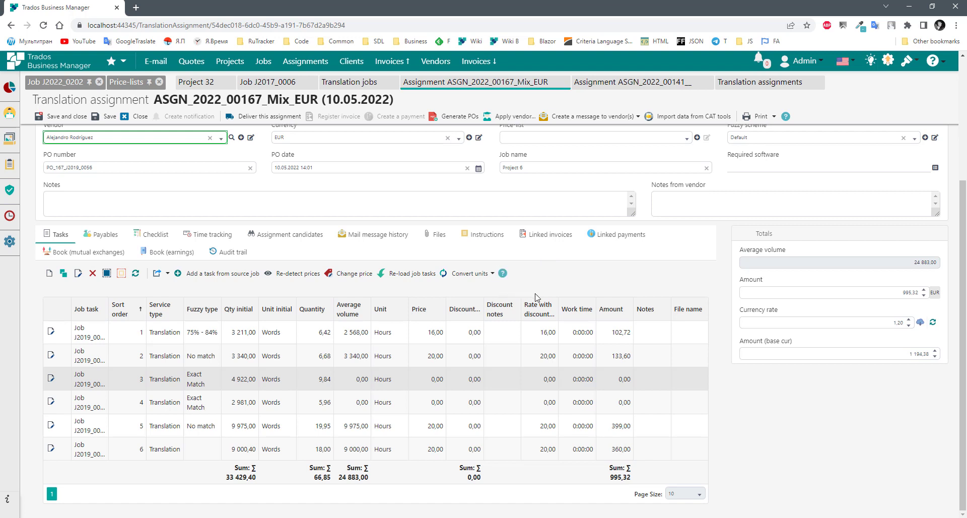
- Open the online help article on tasks and payables, skim its explanation of quantities and units, and close it
{"action": "left_click", "coordinate": [502, 273]}
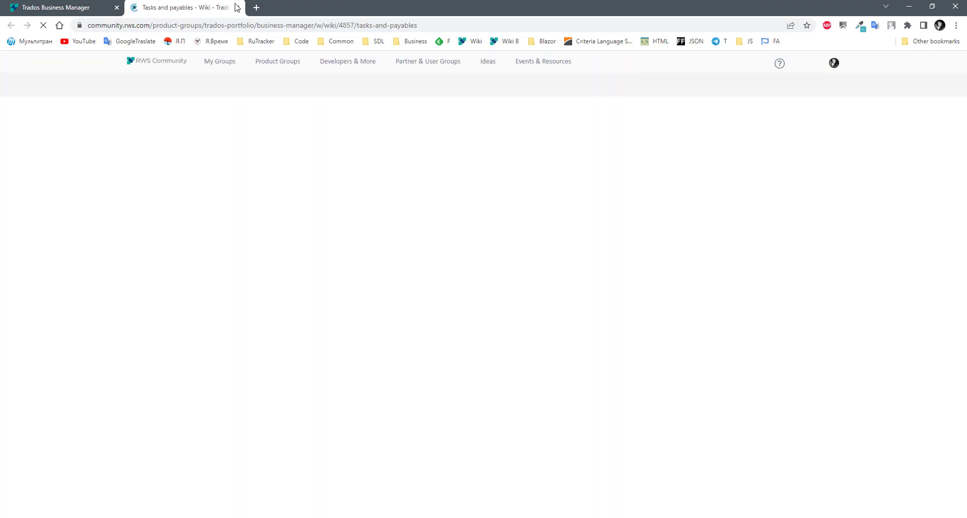
{"action": "scroll", "coordinate": [627, 301], "scroll_direction": "down", "scroll_amount": 4}
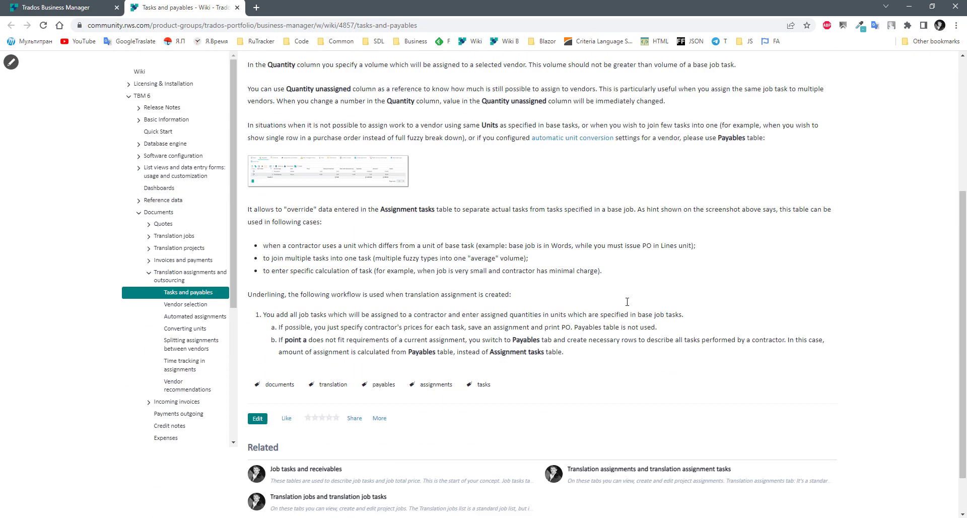
{"action": "scroll", "coordinate": [627, 302], "scroll_direction": "up", "scroll_amount": 4}
{"action": "left_click", "coordinate": [237, 7]}
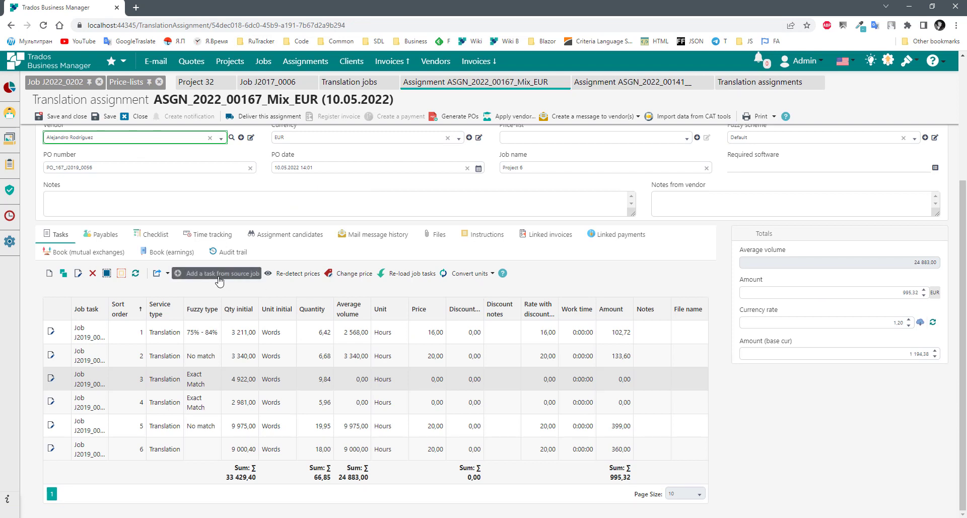
- Add the fifth source job task, a No match translation in words, to the assignment and review the updated task table
{"action": "scroll", "coordinate": [242, 280], "scroll_direction": "up", "scroll_amount": 1}
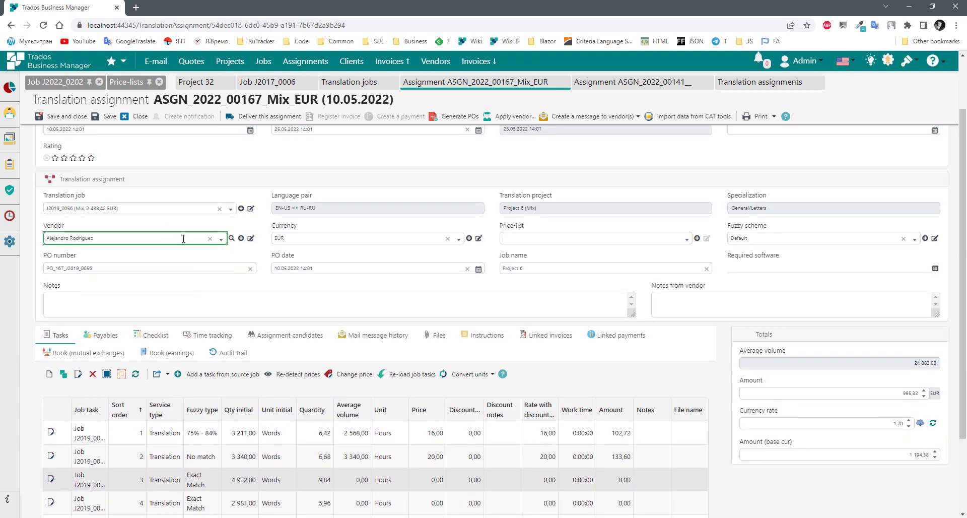
{"action": "scroll", "coordinate": [267, 376], "scroll_direction": "down", "scroll_amount": 1}
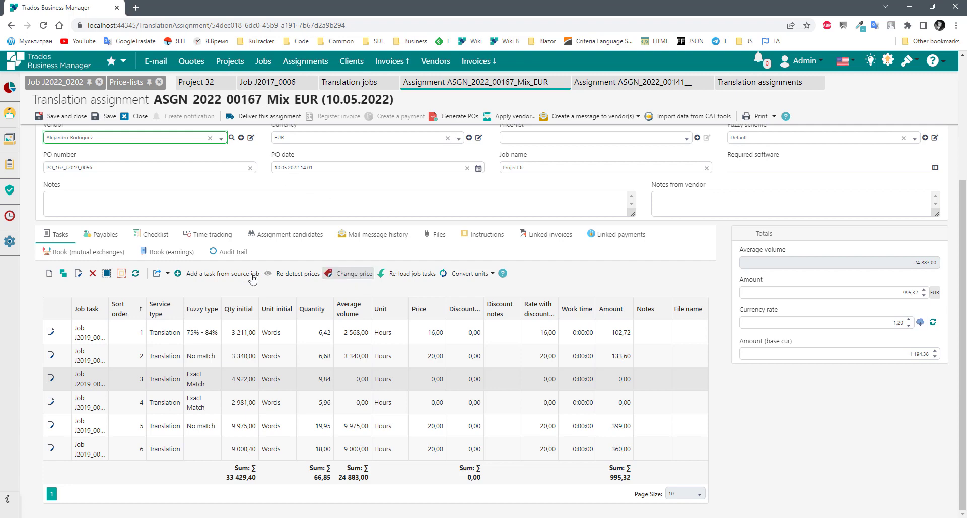
{"action": "left_click", "coordinate": [218, 274]}
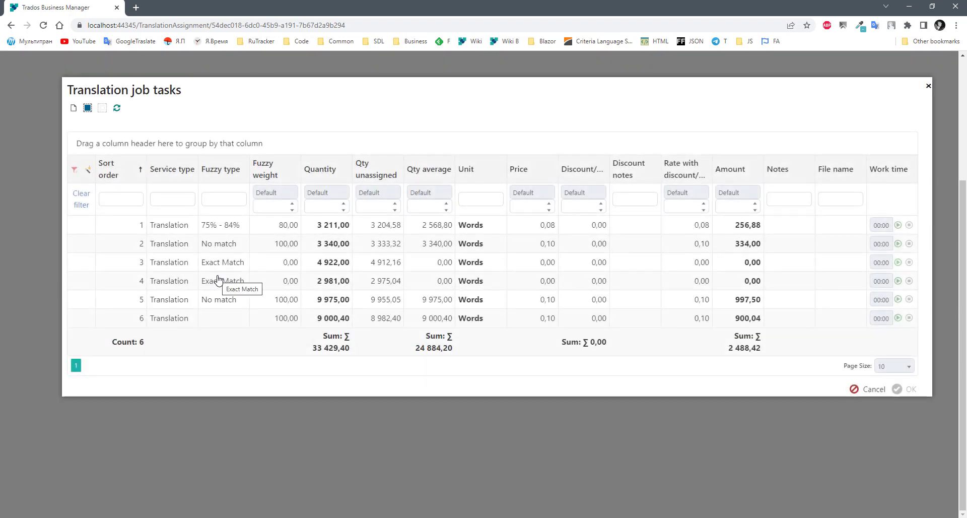
{"action": "left_click", "coordinate": [200, 227]}
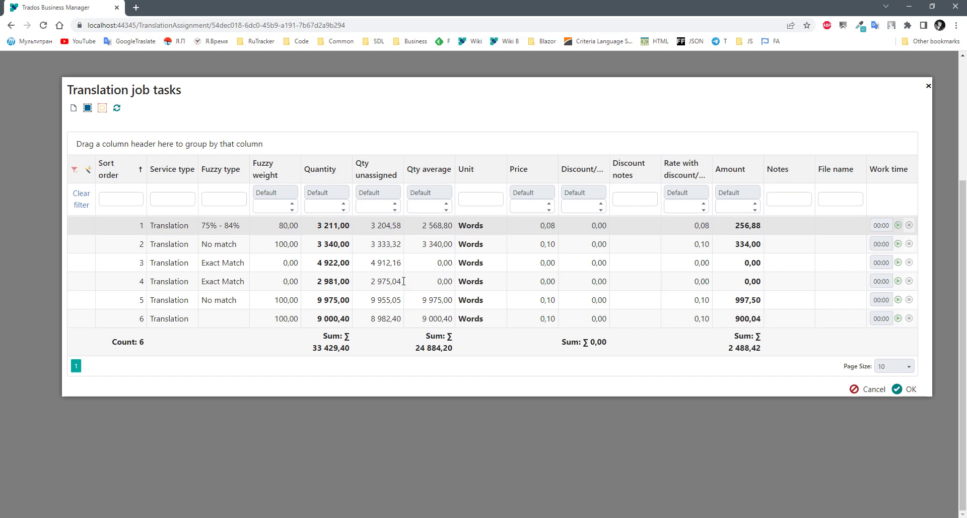
{"action": "scroll", "coordinate": [400, 295], "scroll_direction": "up", "scroll_amount": 3}
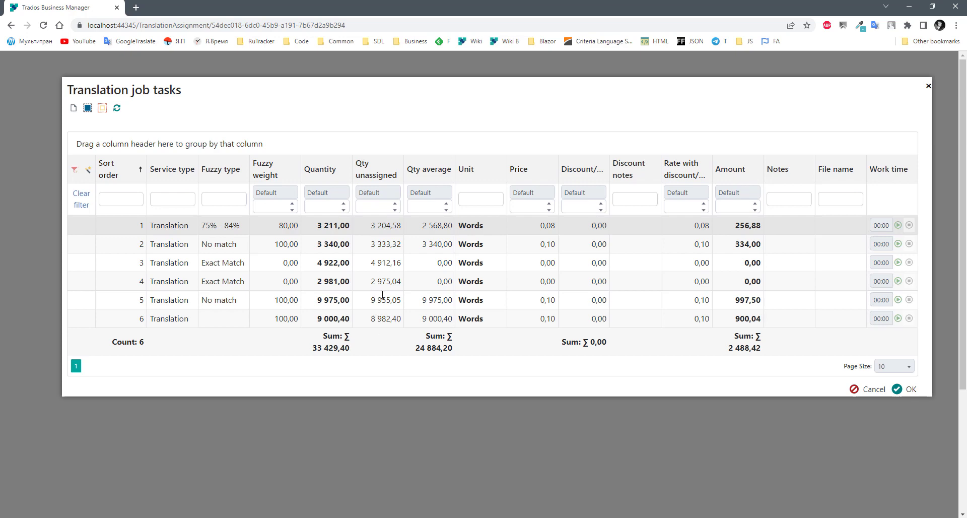
{"action": "key", "text": "Return"}
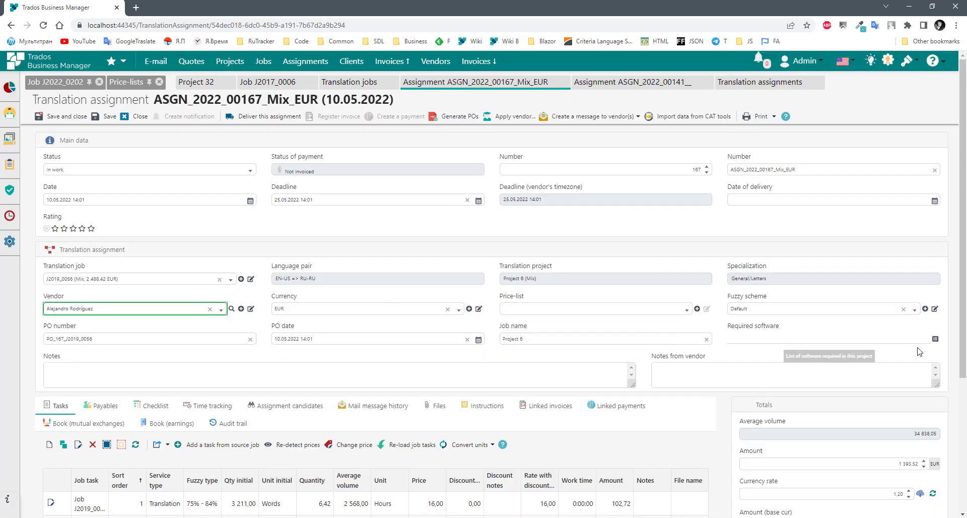
{"action": "scroll", "coordinate": [290, 464], "scroll_direction": "down", "scroll_amount": 3}
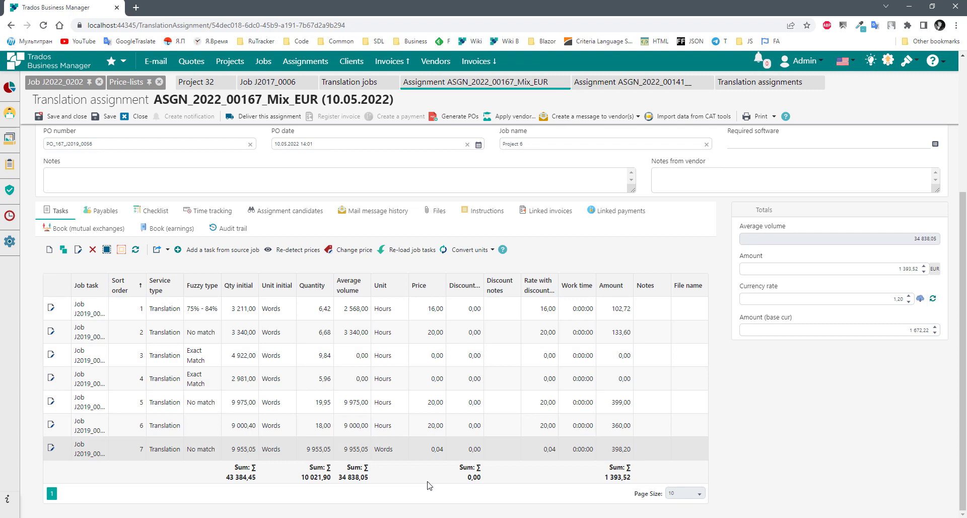
{"action": "scroll", "coordinate": [811, 406], "scroll_direction": "up", "scroll_amount": 4}
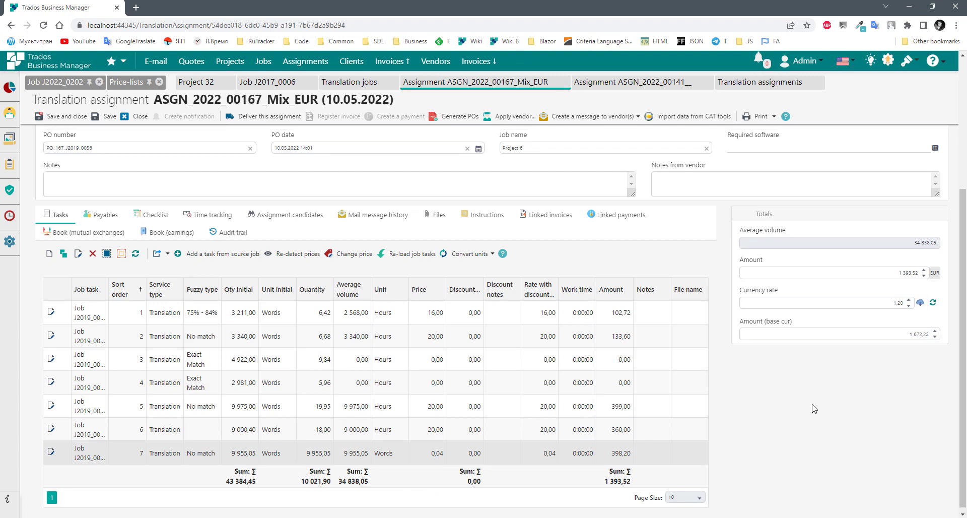